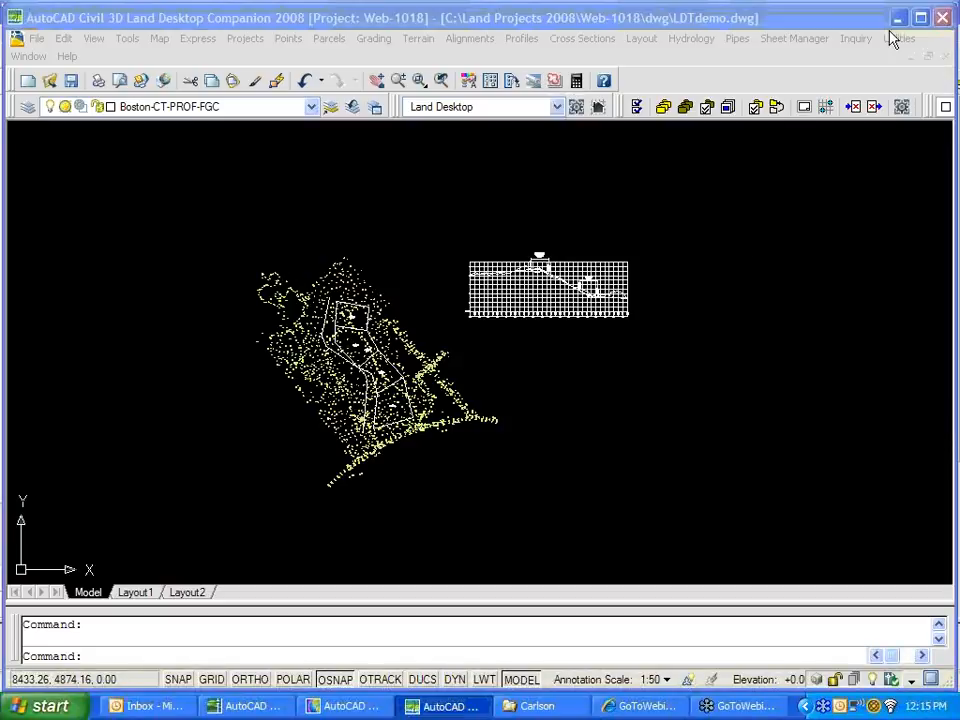
Open the recent presentation data-conv- webinar-pre.ppt, view its title slide and close it again.
{"action": "left_click", "coordinate": [50, 706]}
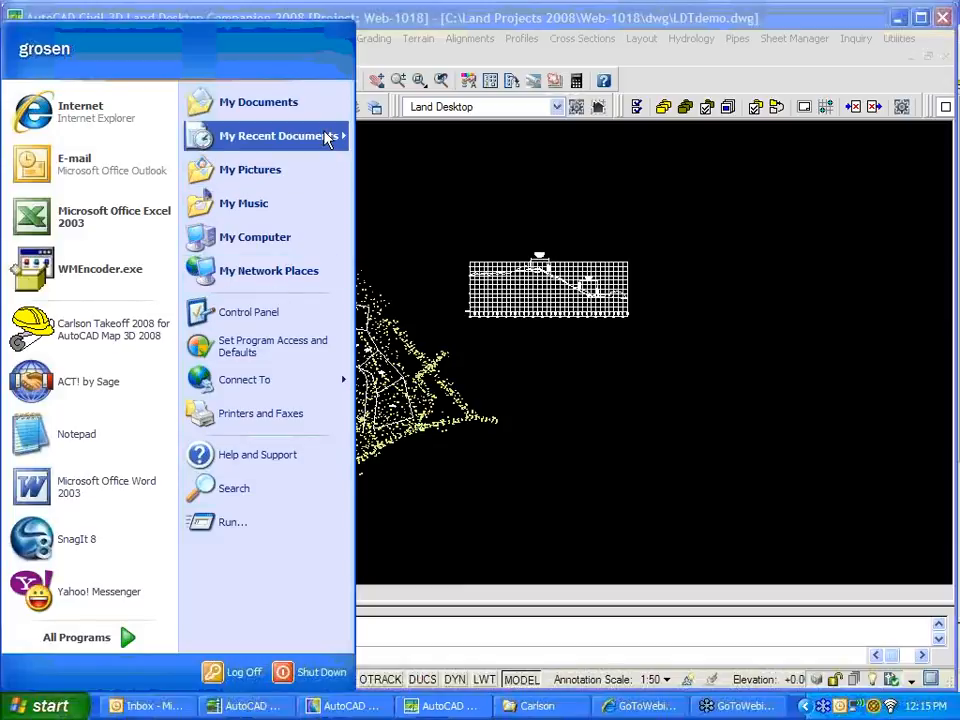
{"action": "mouse_move", "coordinate": [329, 139]}
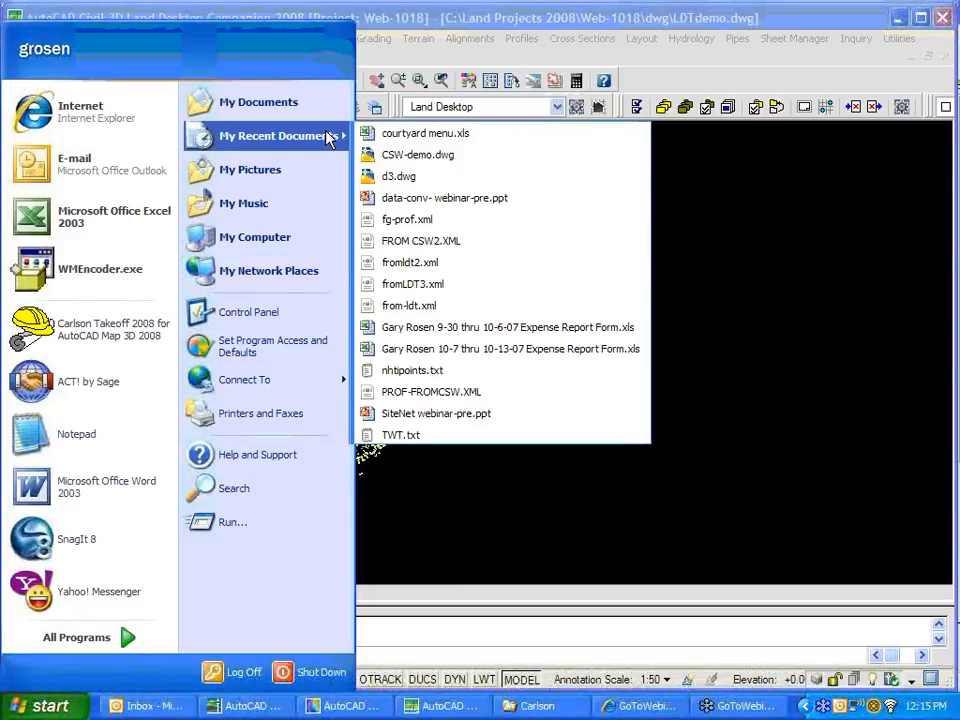
{"action": "left_click", "coordinate": [410, 199]}
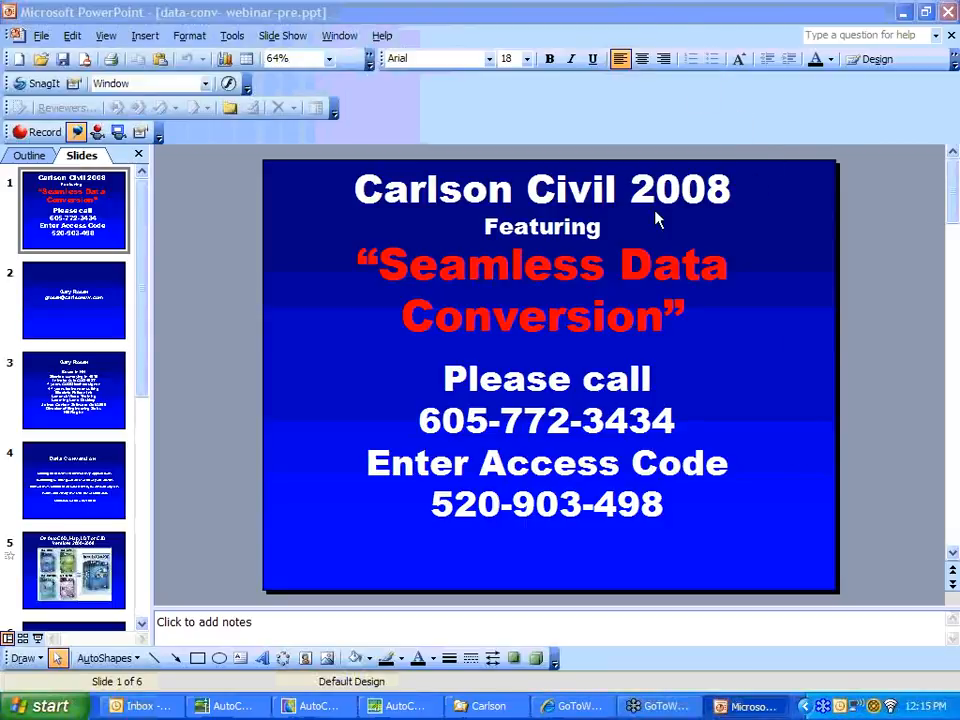
{"action": "left_click", "coordinate": [951, 12]}
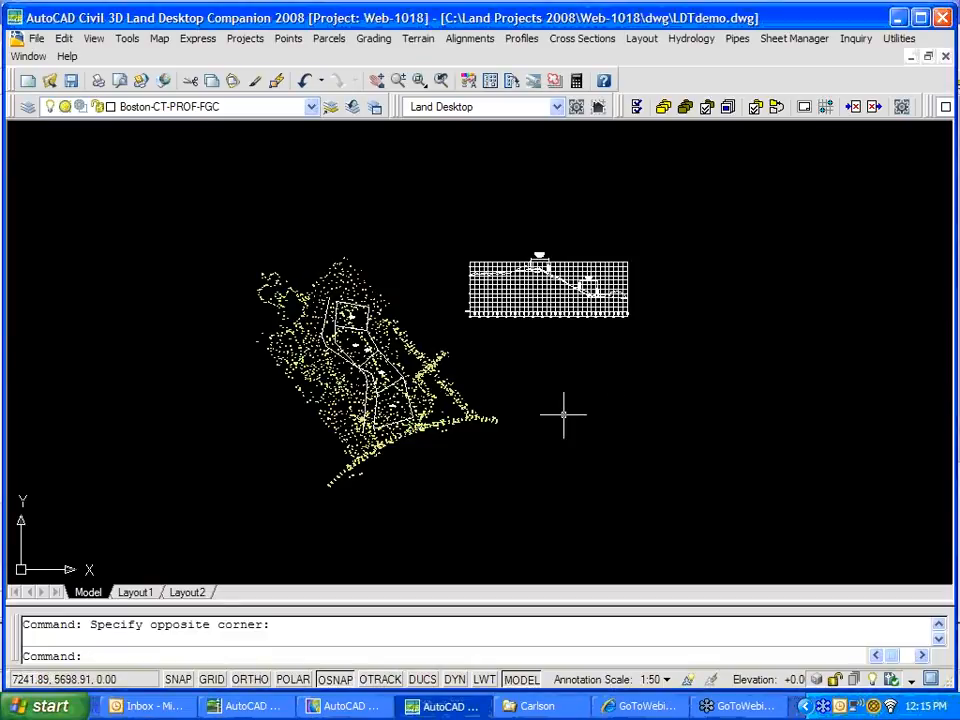
List all points in the project and look through their coordinates, elevations and descriptions.
{"action": "scroll", "coordinate": [604, 422], "scroll_direction": "down", "scroll_amount": 5}
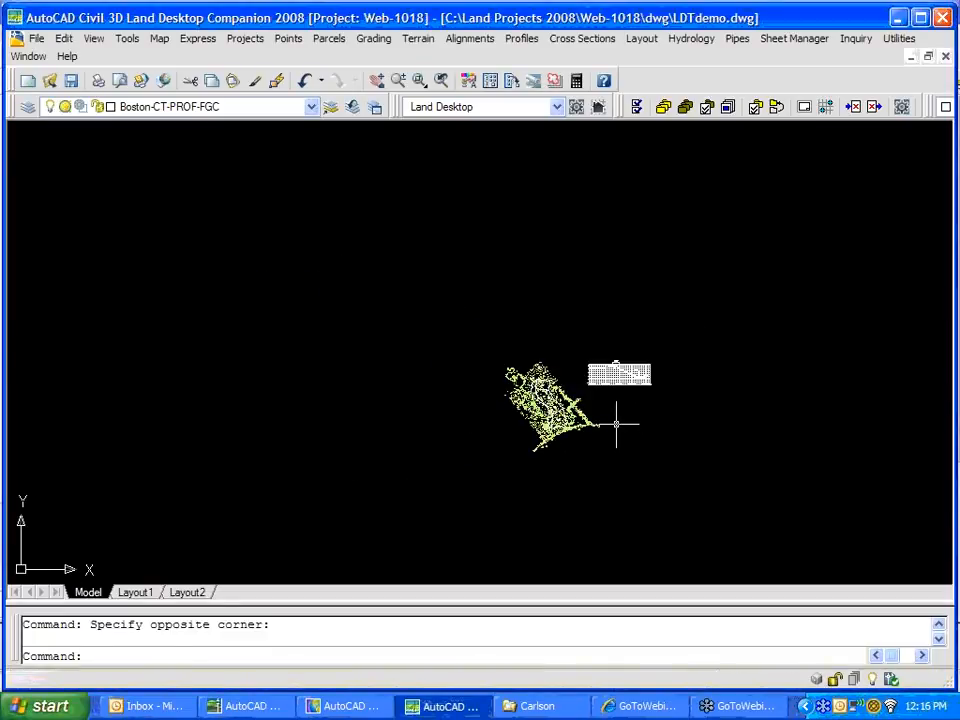
{"action": "scroll", "coordinate": [614, 424], "scroll_direction": "up", "scroll_amount": 5}
{"action": "scroll", "coordinate": [612, 418], "scroll_direction": "up", "scroll_amount": 1}
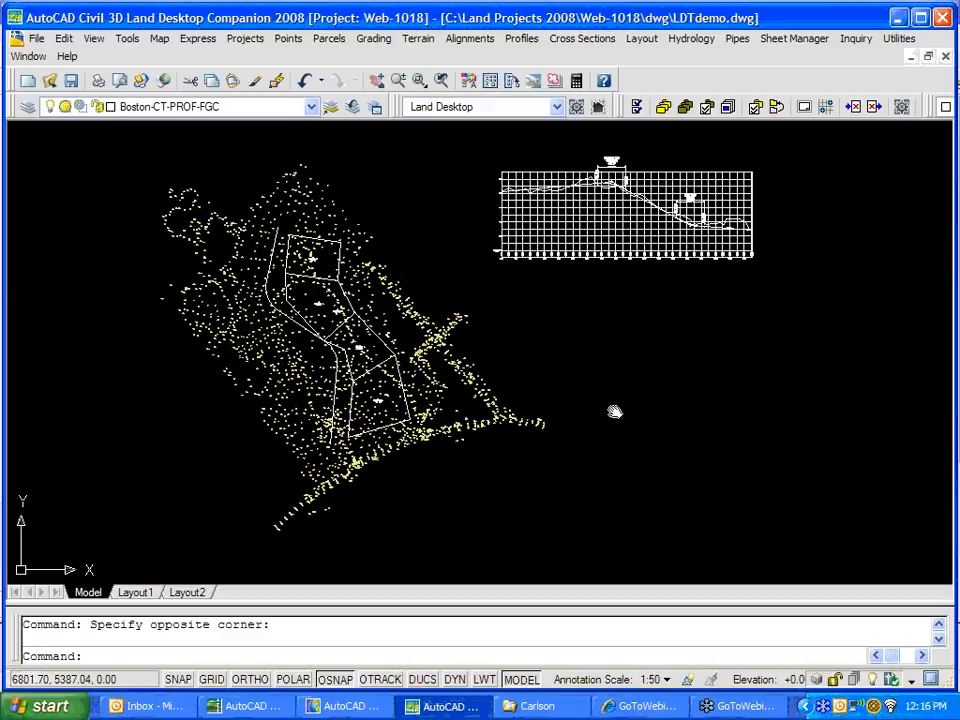
{"action": "middle_click_drag", "start_coordinate": [569, 421], "coordinate": [589, 428]}
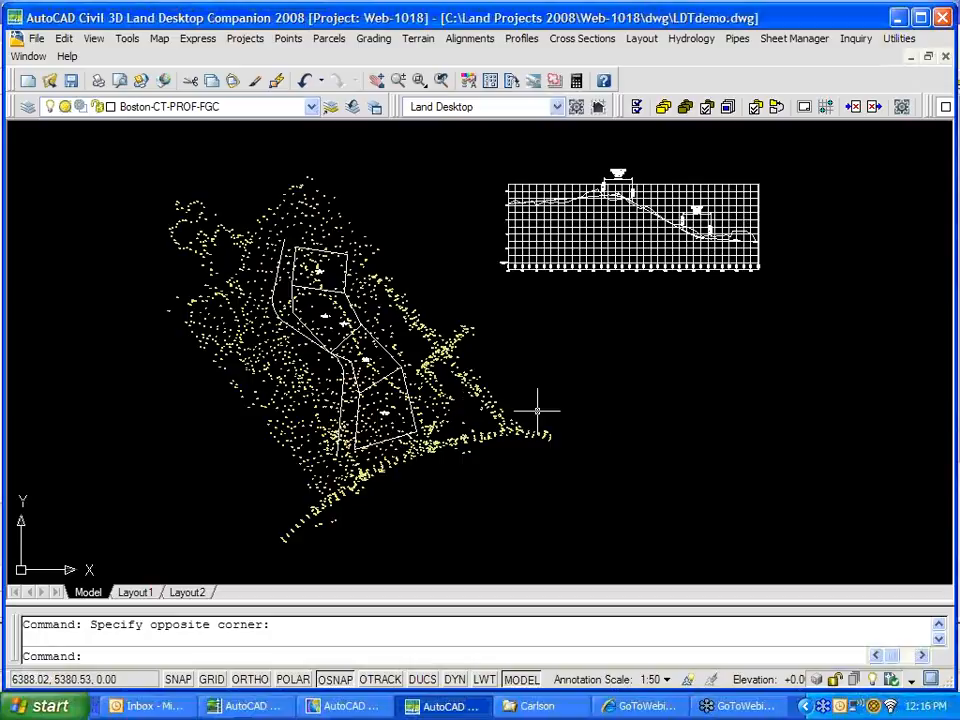
{"action": "middle_click_drag", "start_coordinate": [591, 438], "coordinate": [609, 433]}
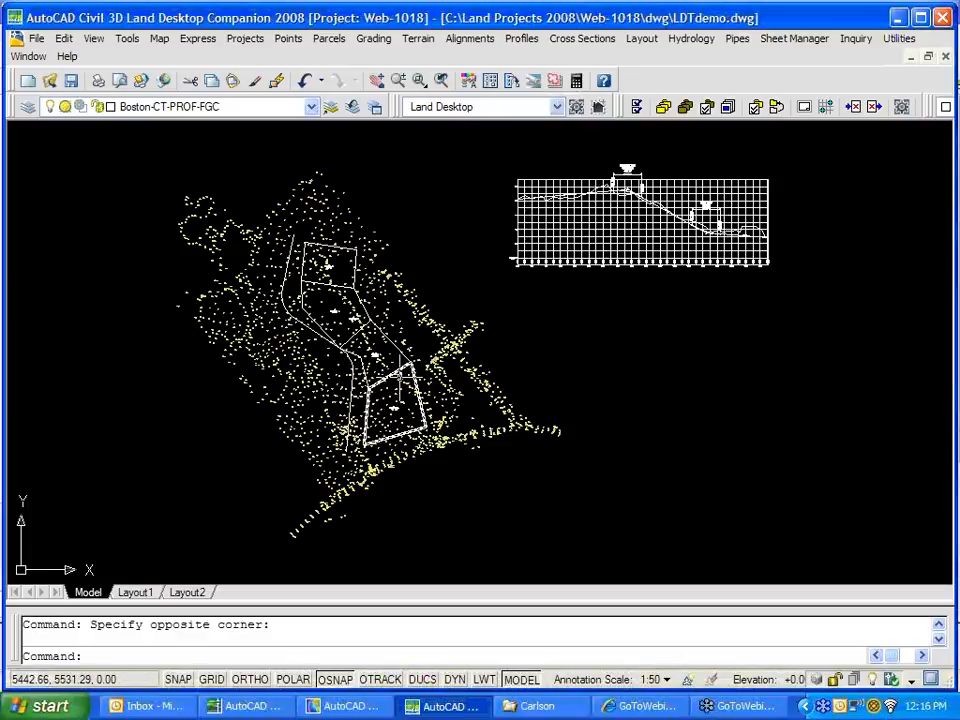
{"action": "left_click", "coordinate": [290, 38]}
{"action": "left_click", "coordinate": [322, 246]}
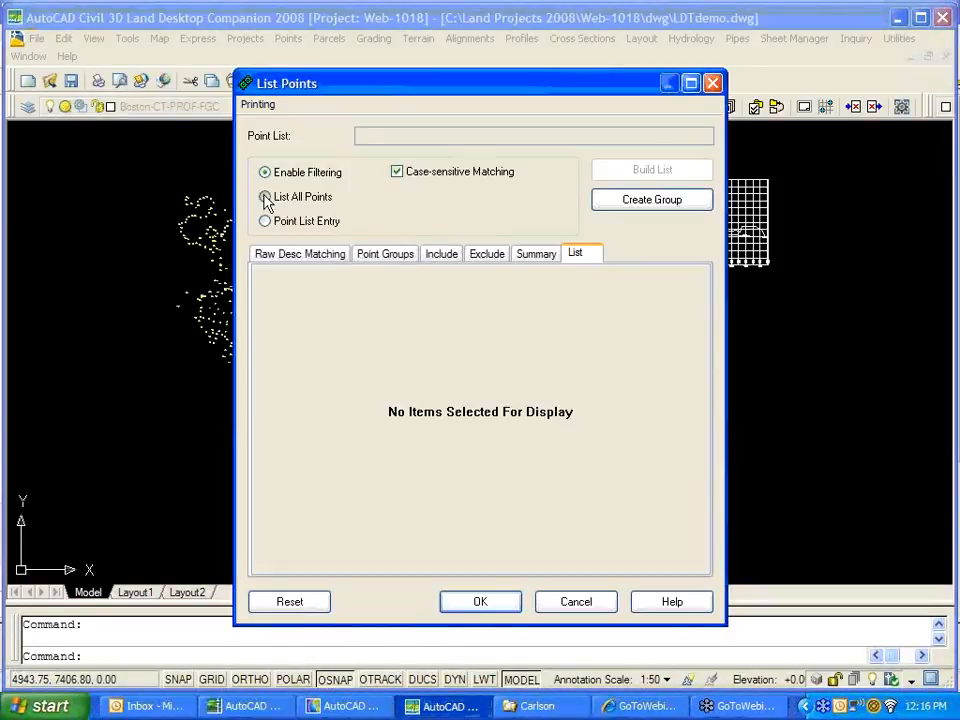
{"action": "left_click", "coordinate": [265, 197]}
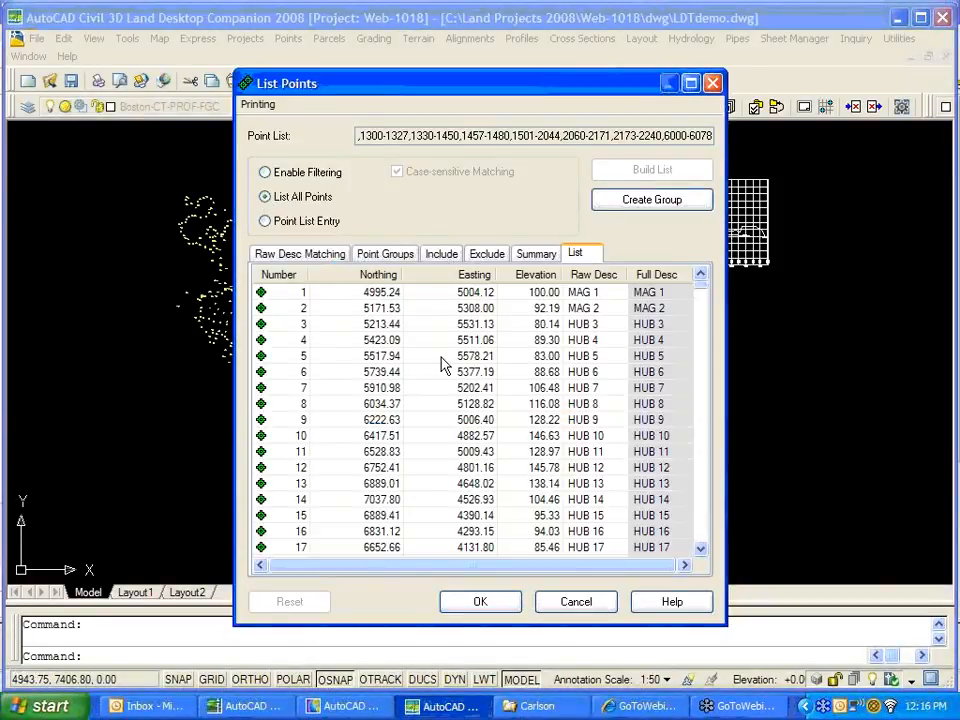
{"action": "left_click_drag", "start_coordinate": [702, 286], "coordinate": [703, 432]}
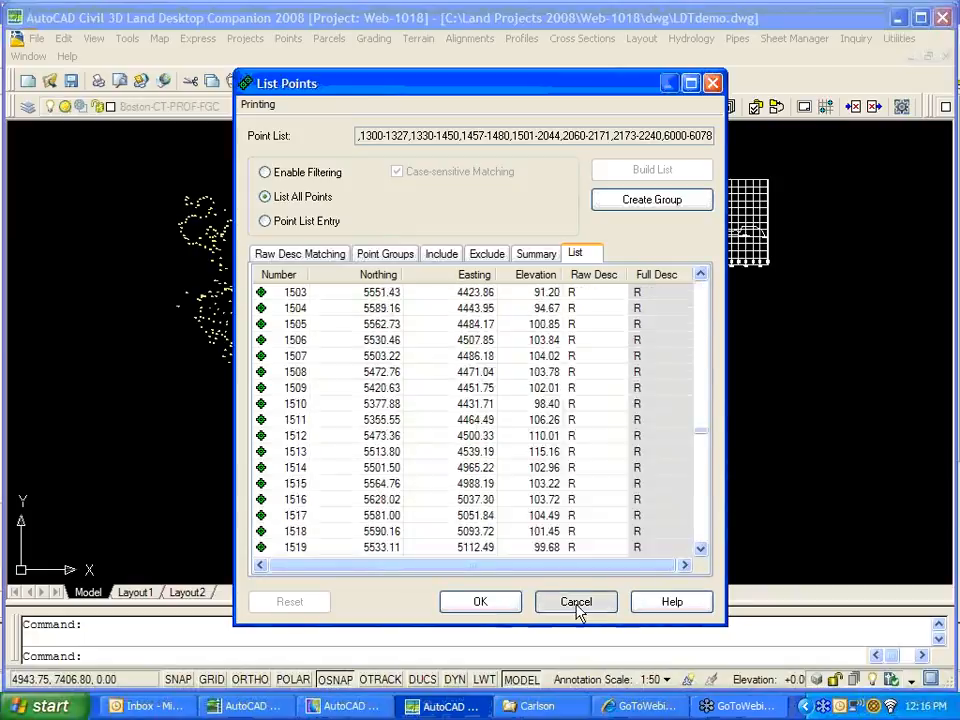
{"action": "left_click", "coordinate": [574, 604]}
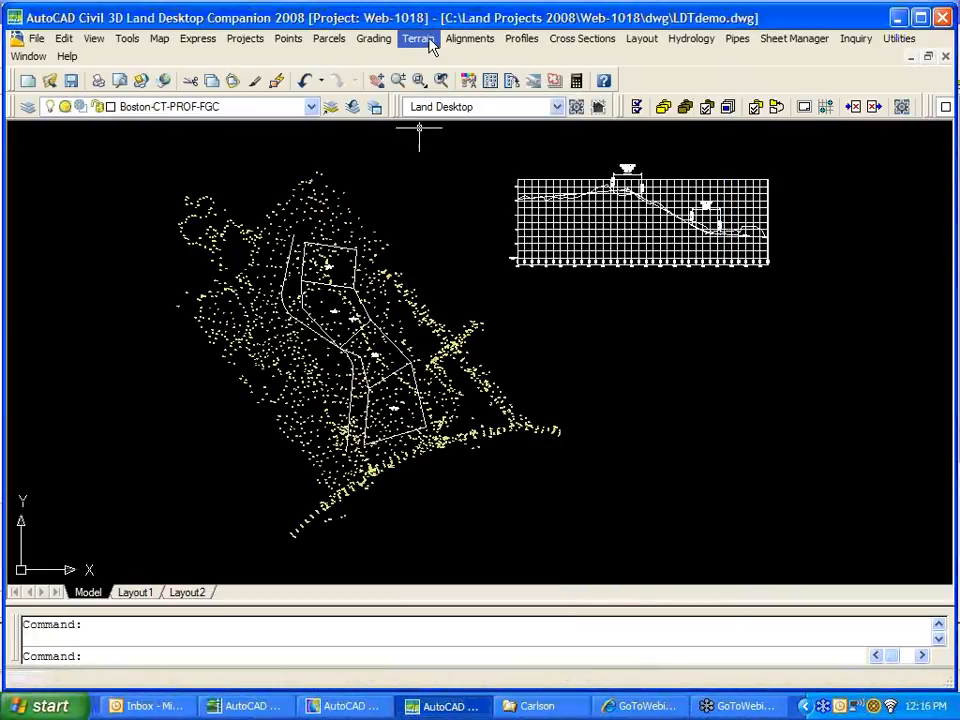
Inspect the point groups in the EG surface's TIN data with the Terrain Model Explorer.
{"action": "left_click", "coordinate": [431, 45]}
{"action": "left_click", "coordinate": [440, 61]}
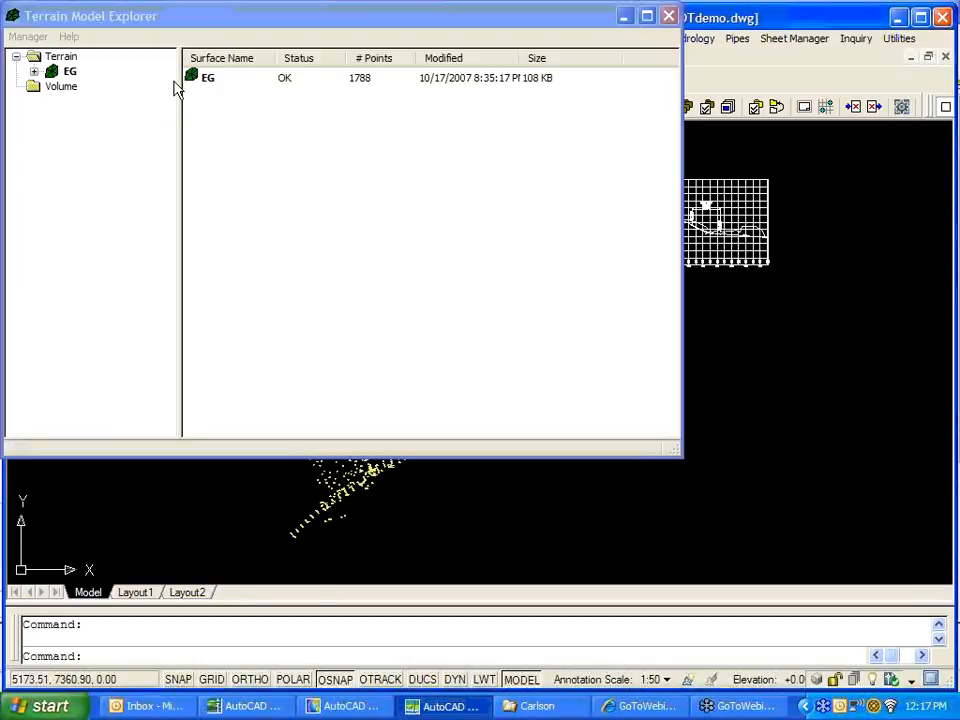
{"action": "left_click", "coordinate": [34, 72]}
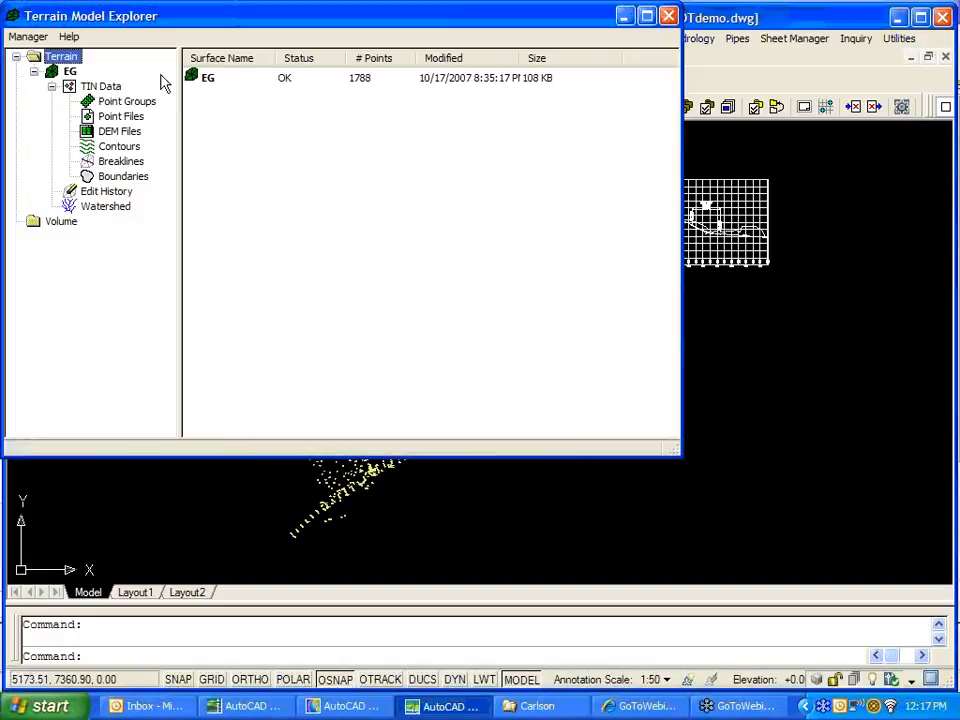
{"action": "left_click", "coordinate": [125, 101]}
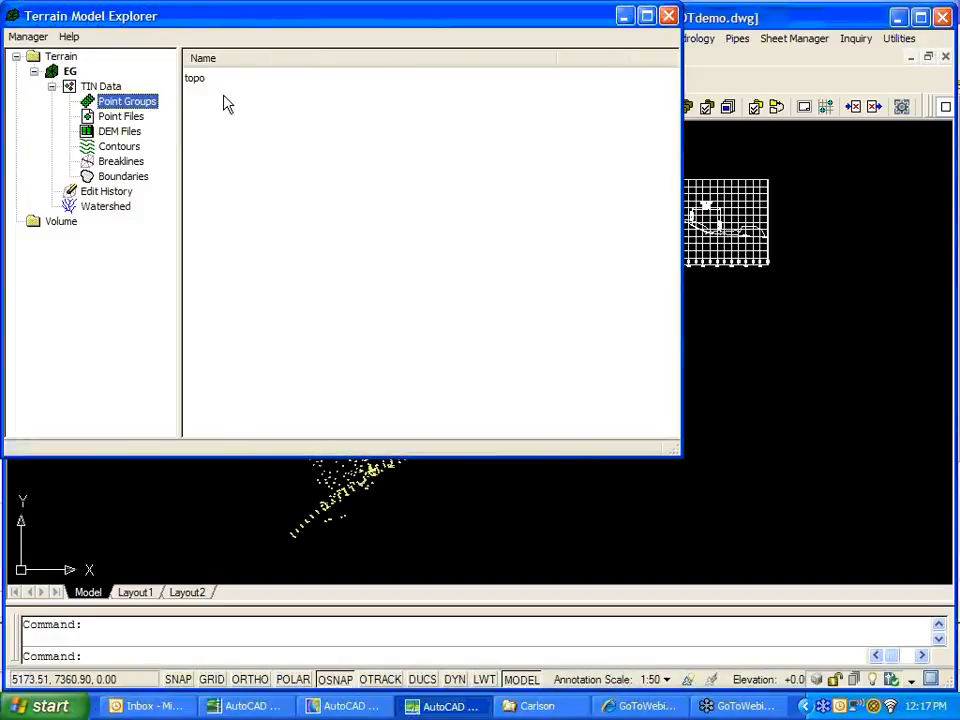
{"action": "left_click", "coordinate": [668, 17]}
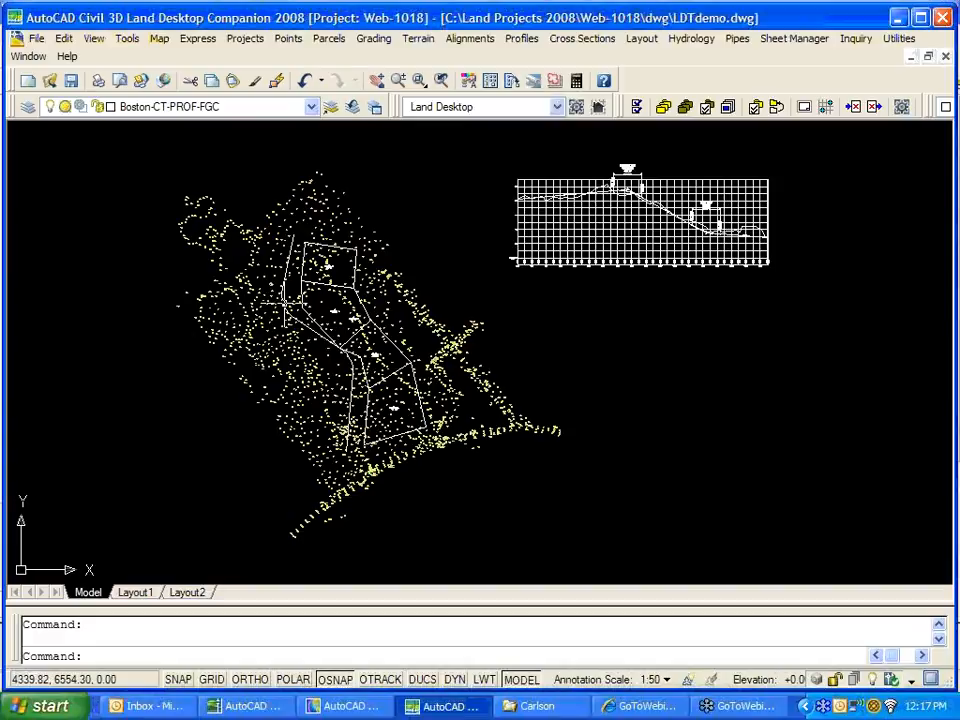
List the alignments defined in the project and examine the road centerline beside the lots.
{"action": "scroll", "coordinate": [287, 263], "scroll_direction": "up", "scroll_amount": 4}
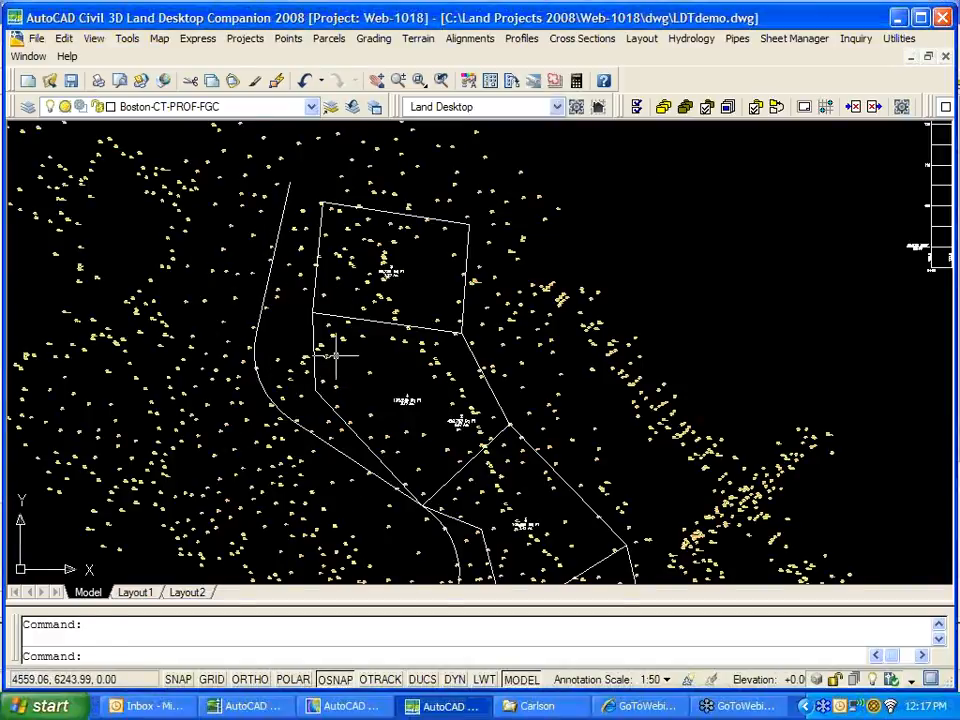
{"action": "scroll", "coordinate": [336, 352], "scroll_direction": "down", "scroll_amount": 2}
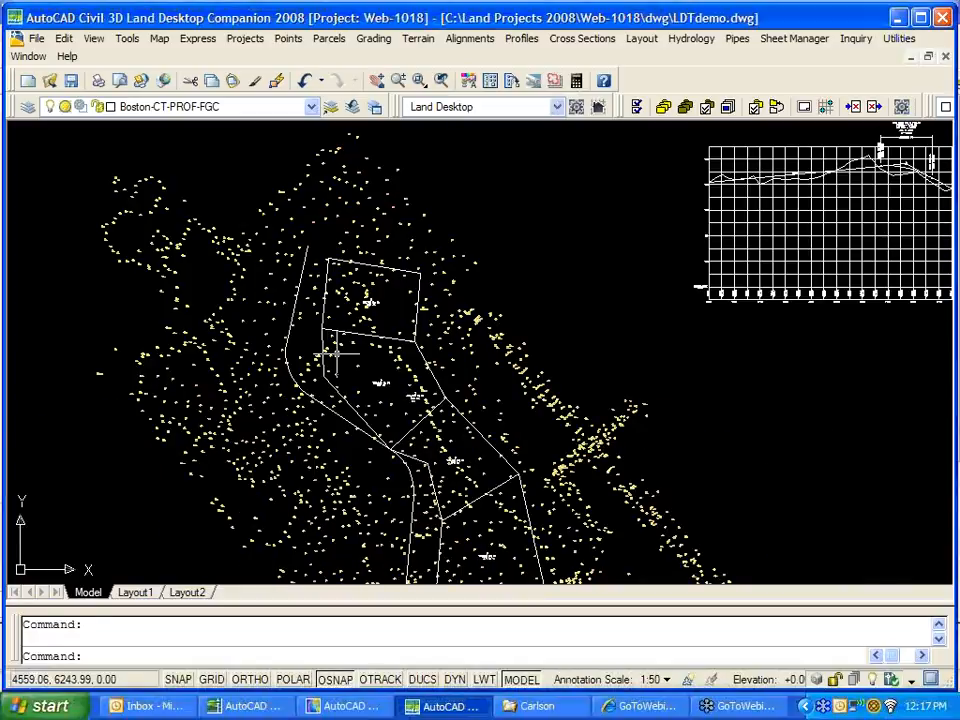
{"action": "scroll", "coordinate": [333, 182], "scroll_direction": "down", "scroll_amount": 2}
{"action": "left_click", "coordinate": [470, 40]}
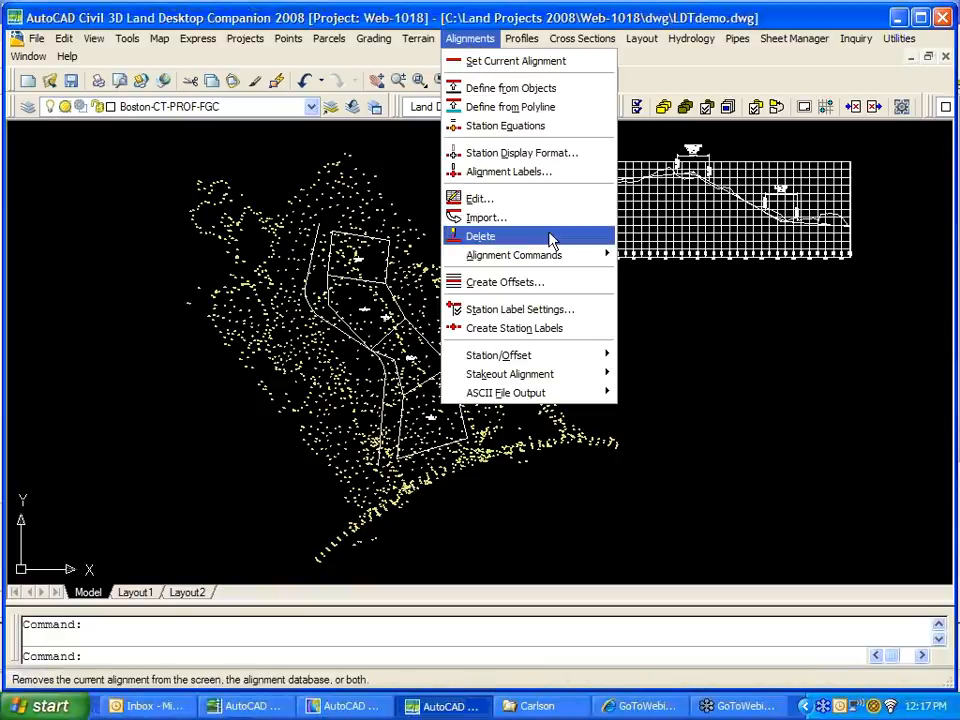
{"action": "left_click", "coordinate": [653, 284]}
{"action": "key", "text": "F2"}
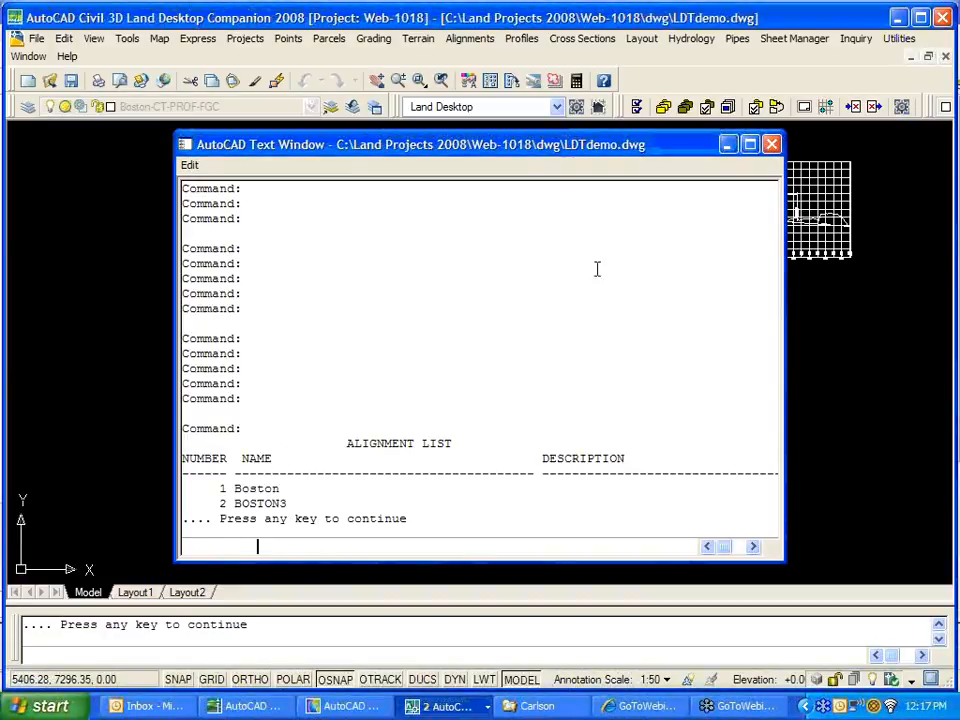
{"action": "left_click", "coordinate": [771, 144]}
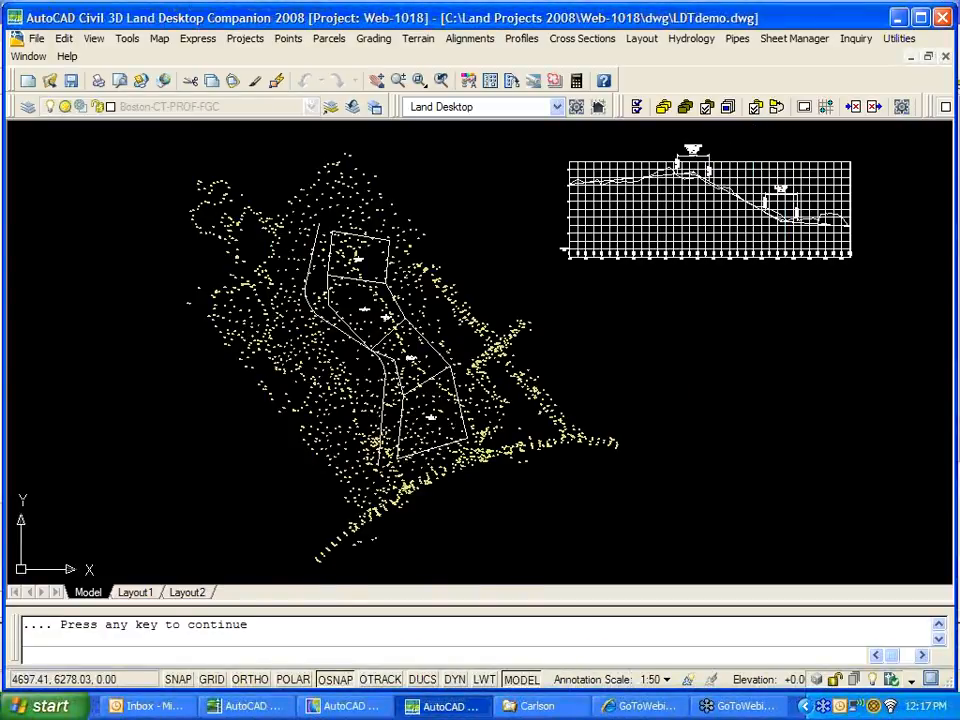
{"action": "scroll", "coordinate": [400, 279], "scroll_direction": "up", "scroll_amount": 3}
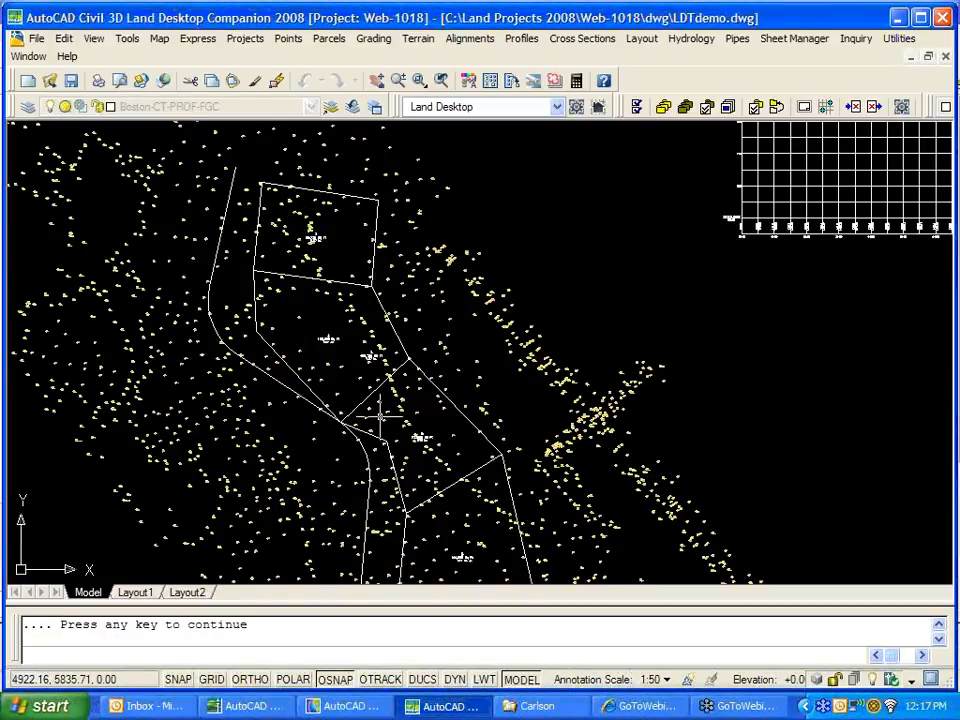
{"action": "scroll", "coordinate": [455, 453], "scroll_direction": "down", "scroll_amount": 3}
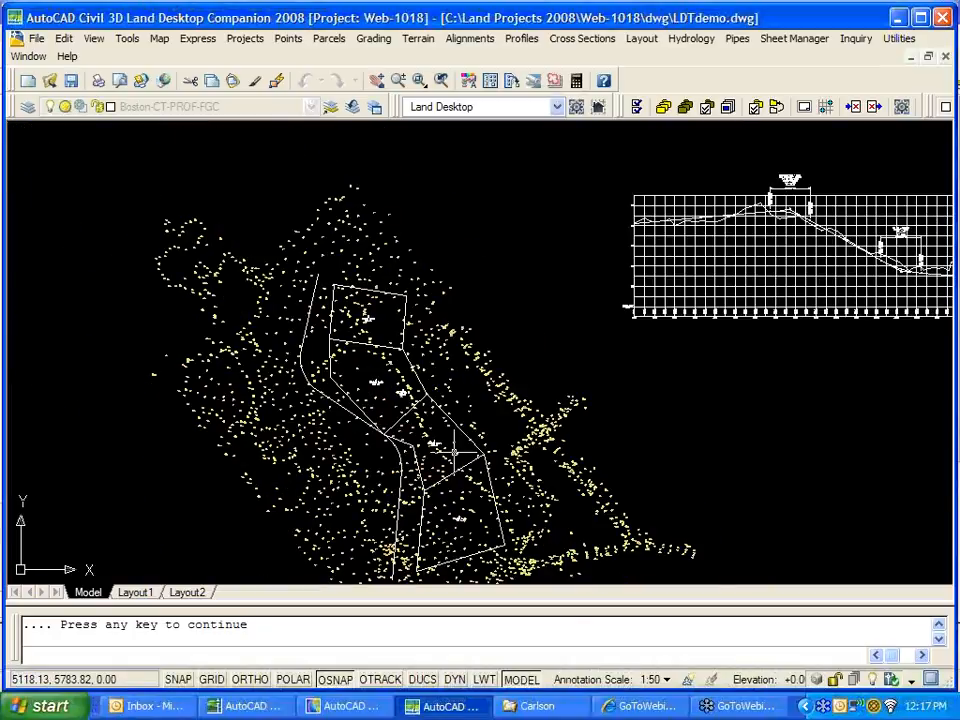
{"action": "middle_click_drag", "start_coordinate": [455, 453], "coordinate": [472, 361]}
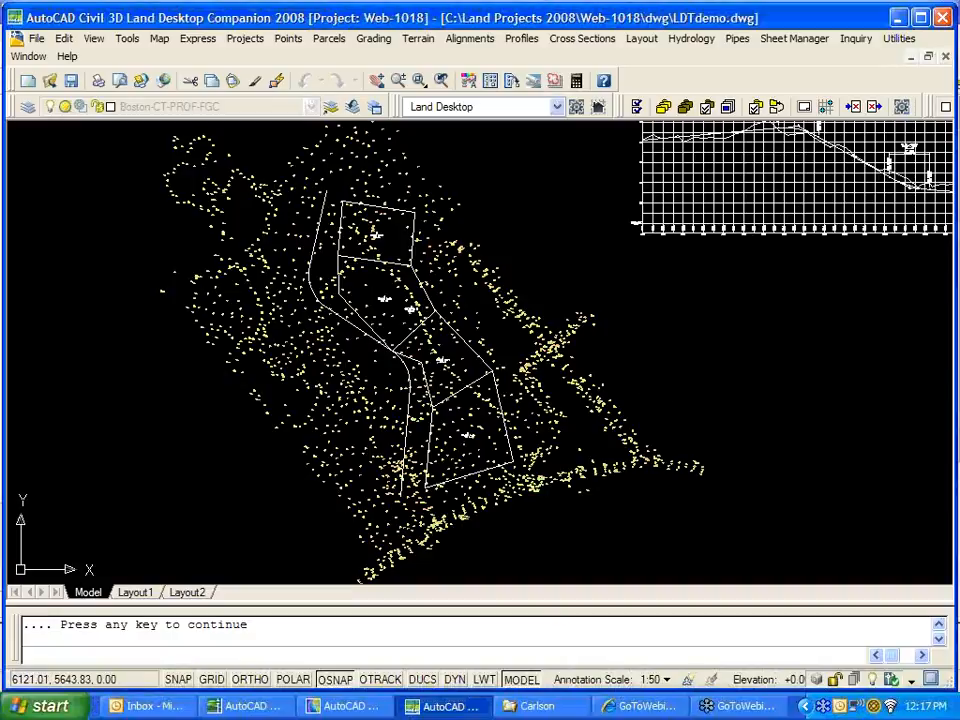
{"action": "key", "text": "Escape"}
Review the parcels defined in the project with the Parcel Manager, leaving it without changes.
{"action": "left_click", "coordinate": [329, 38]}
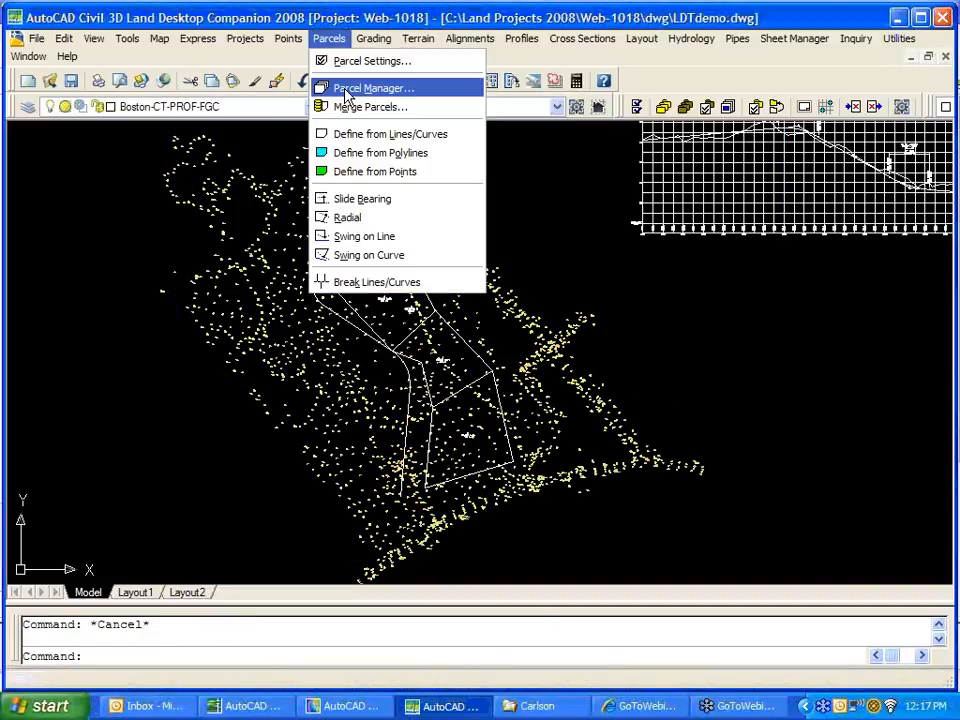
{"action": "left_click", "coordinate": [346, 89]}
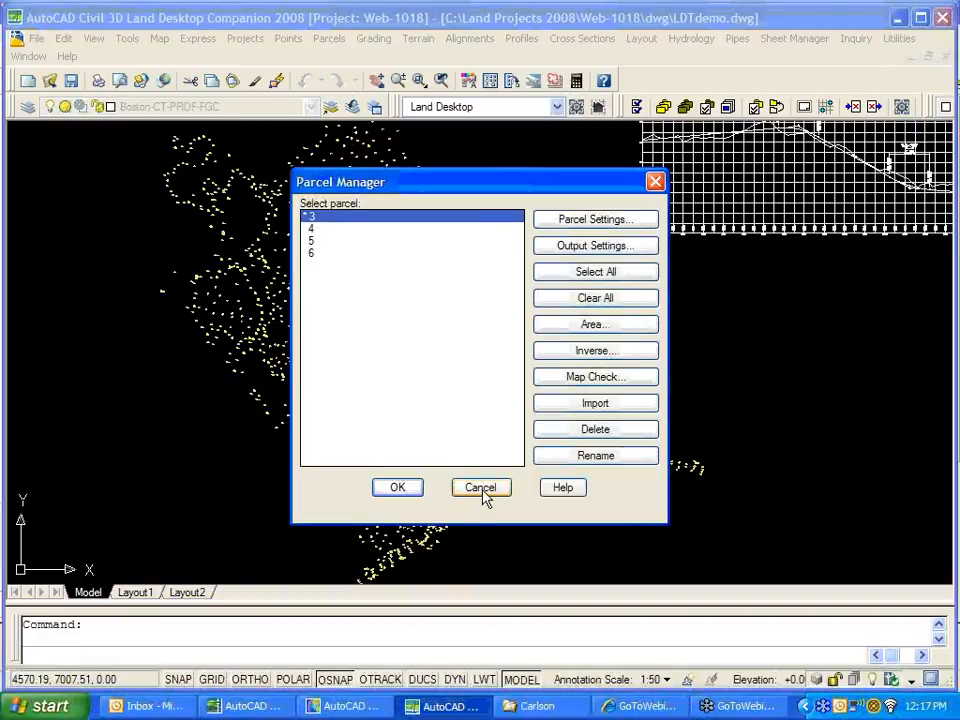
{"action": "left_click", "coordinate": [481, 488]}
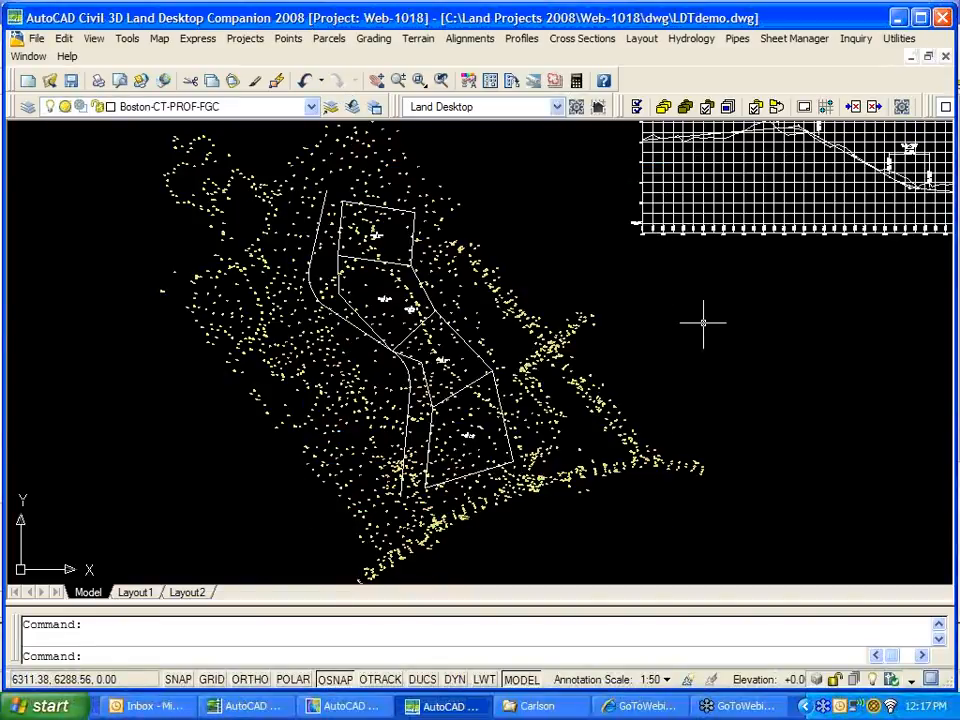
Examine the ground lines and vertical curves on the road profile grid, including their labels.
{"action": "middle_click_drag", "start_coordinate": [703, 321], "coordinate": [497, 407]}
{"action": "middle_click_drag", "start_coordinate": [672, 303], "coordinate": [486, 358]}
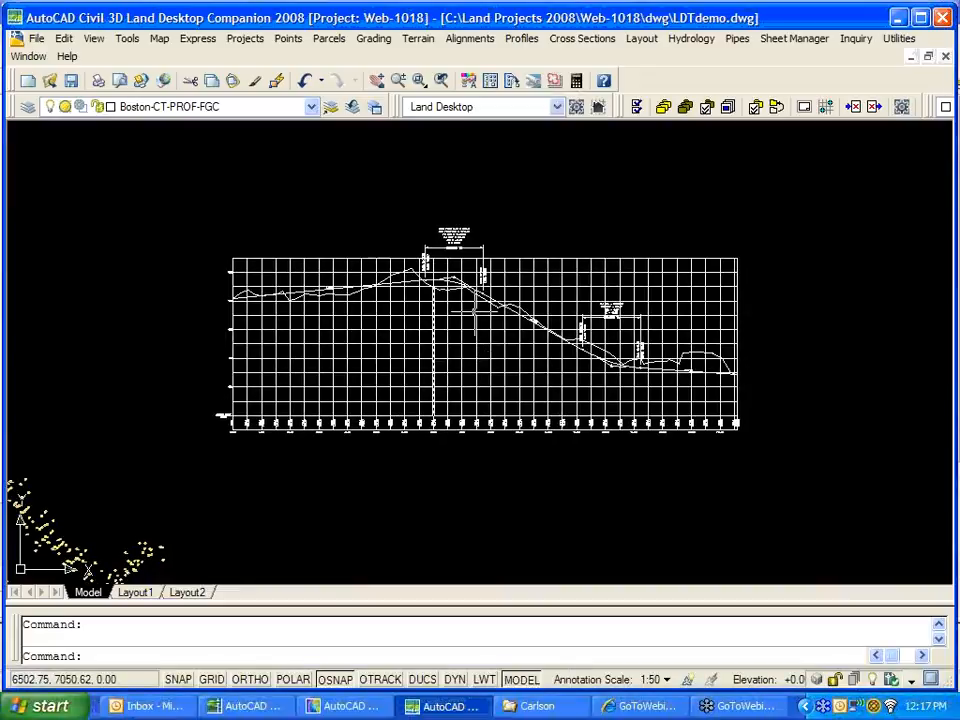
{"action": "scroll", "coordinate": [597, 354], "scroll_direction": "up", "scroll_amount": 2}
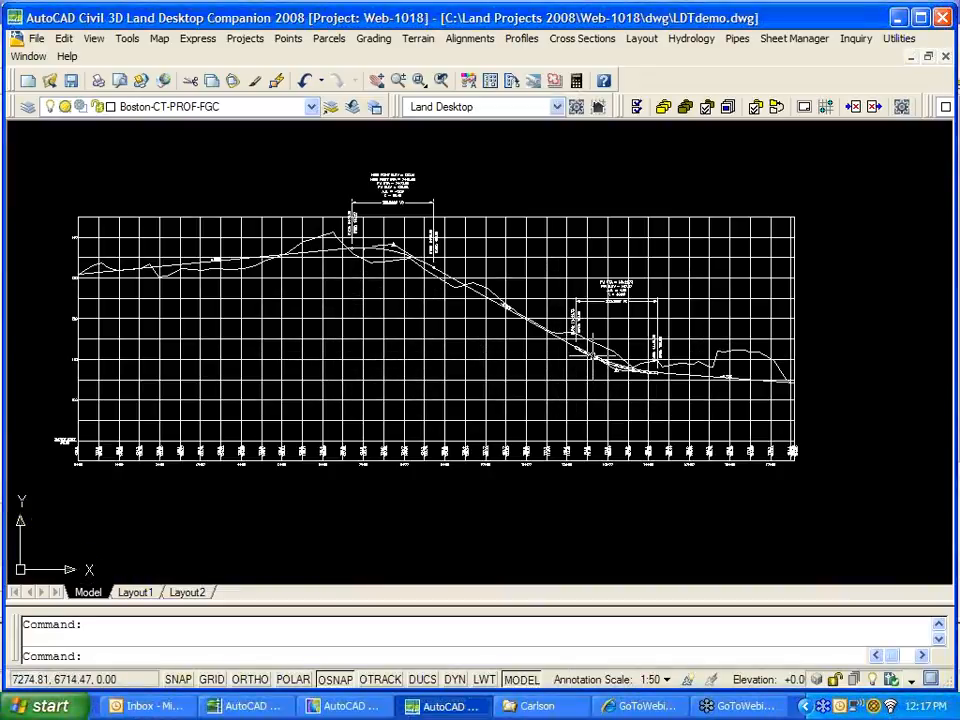
{"action": "scroll", "coordinate": [594, 355], "scroll_direction": "down", "scroll_amount": 6}
{"action": "mouse_move", "coordinate": [541, 367]}
{"action": "middle_mouse_down"}
{"action": "mouse_move", "coordinate": [608, 300]}
{"action": "mouse_move", "coordinate": [613, 325]}
{"action": "middle_mouse_up"}
{"action": "scroll", "coordinate": [598, 326], "scroll_direction": "up", "scroll_amount": 2}
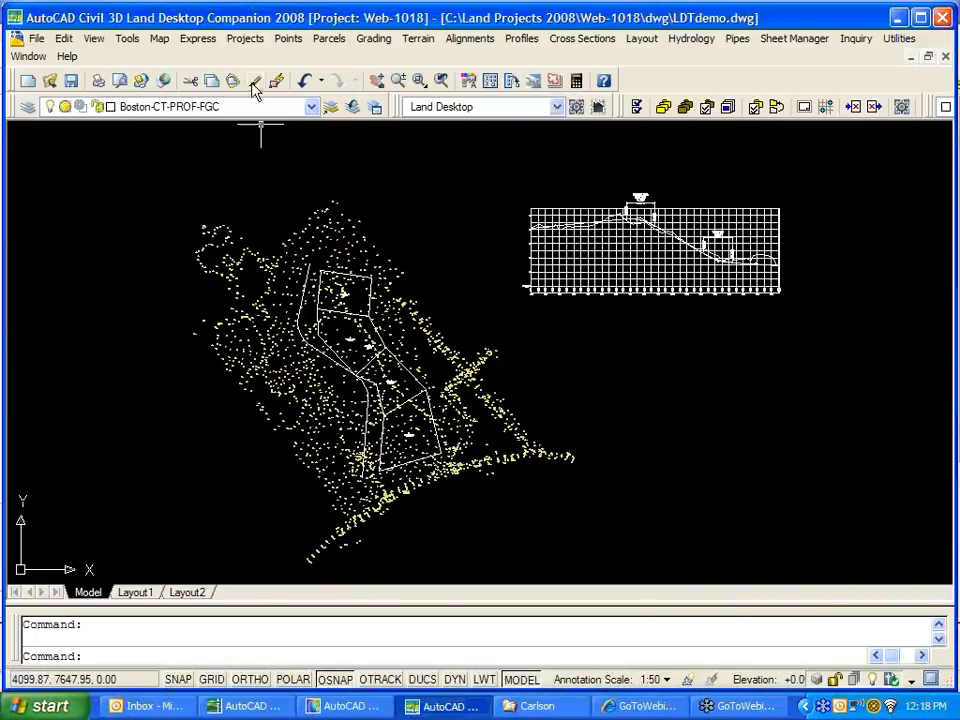
Set up a LandXML export of all points, surfaces, parcels and alignments, with profiles included for all alignments.
{"action": "left_click", "coordinate": [246, 42]}
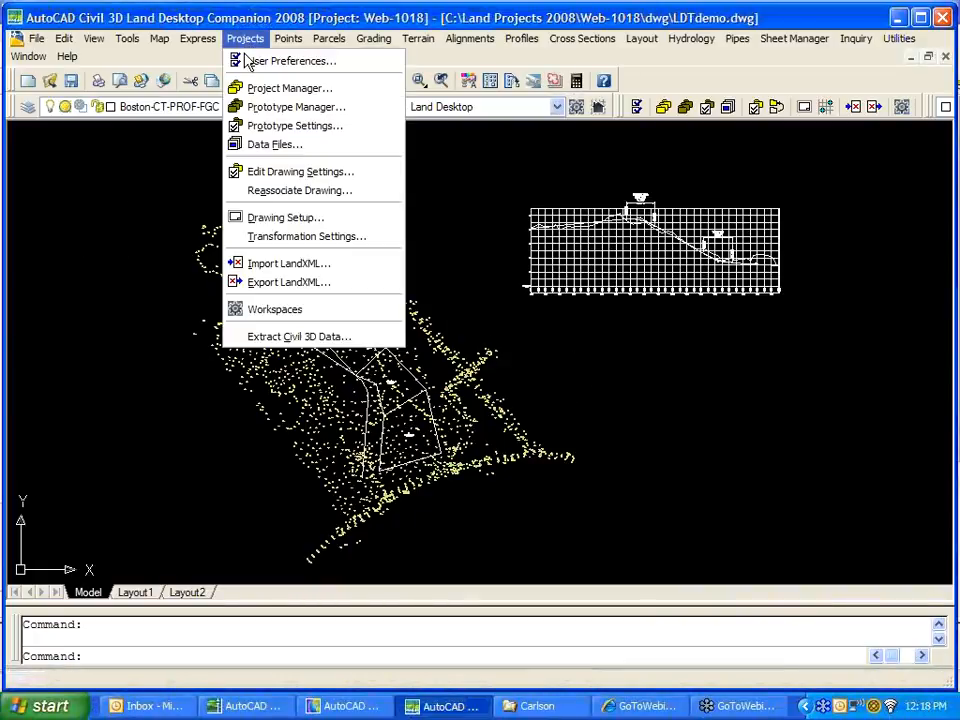
{"action": "left_click", "coordinate": [247, 60]}
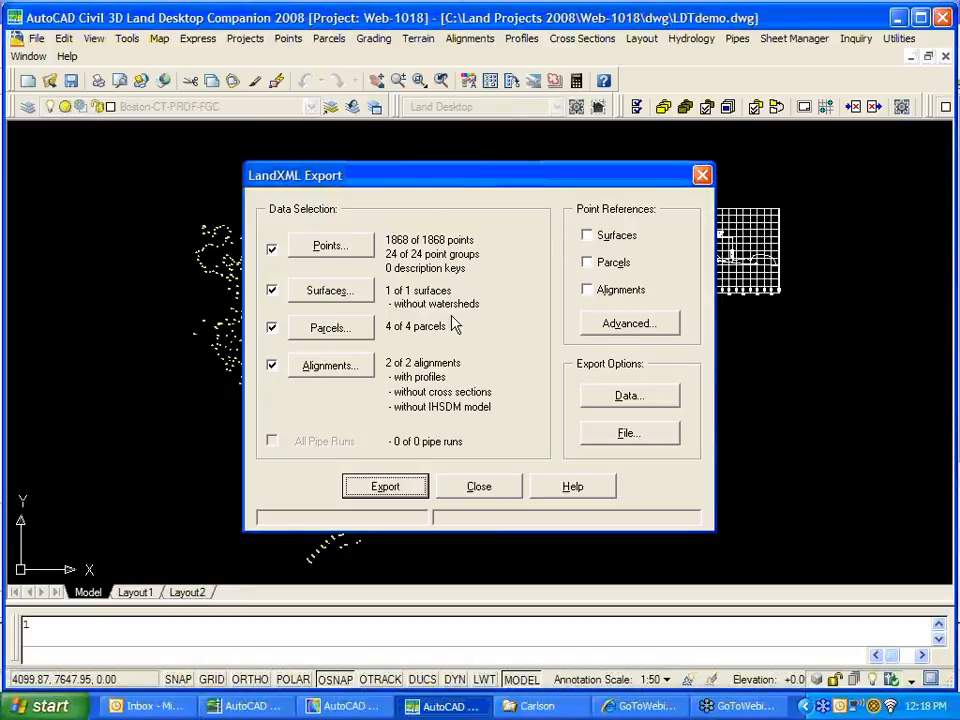
{"action": "left_click", "coordinate": [358, 372]}
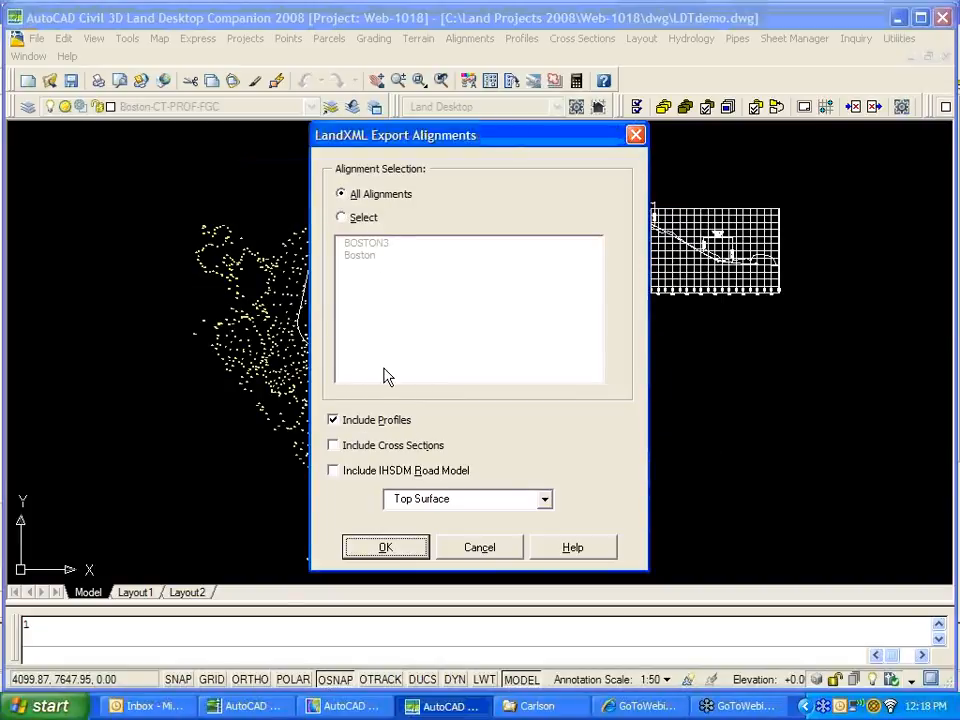
{"action": "left_click", "coordinate": [399, 549]}
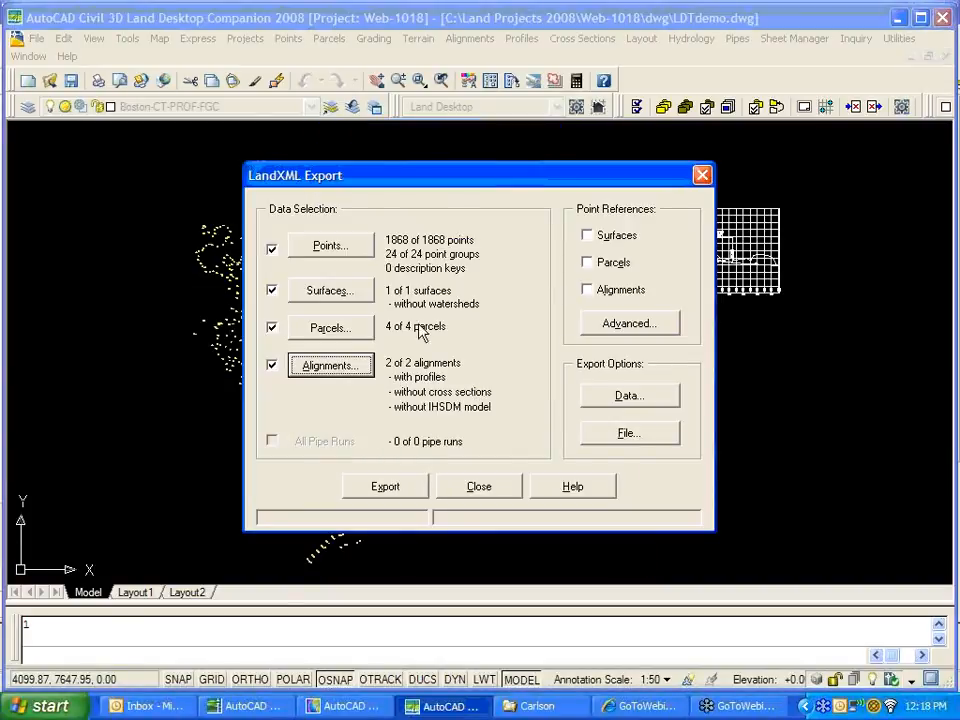
Start the LandXML export and choose the web-1018 folder on the Desktop as its destination.
{"action": "left_click", "coordinate": [398, 488]}
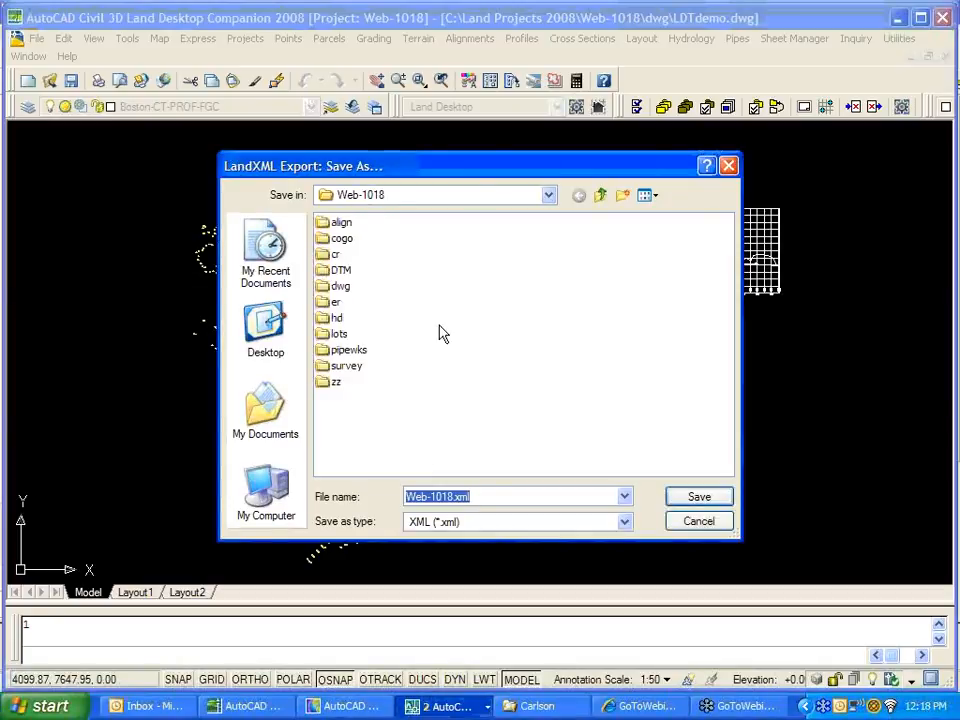
{"action": "left_click", "coordinate": [549, 197]}
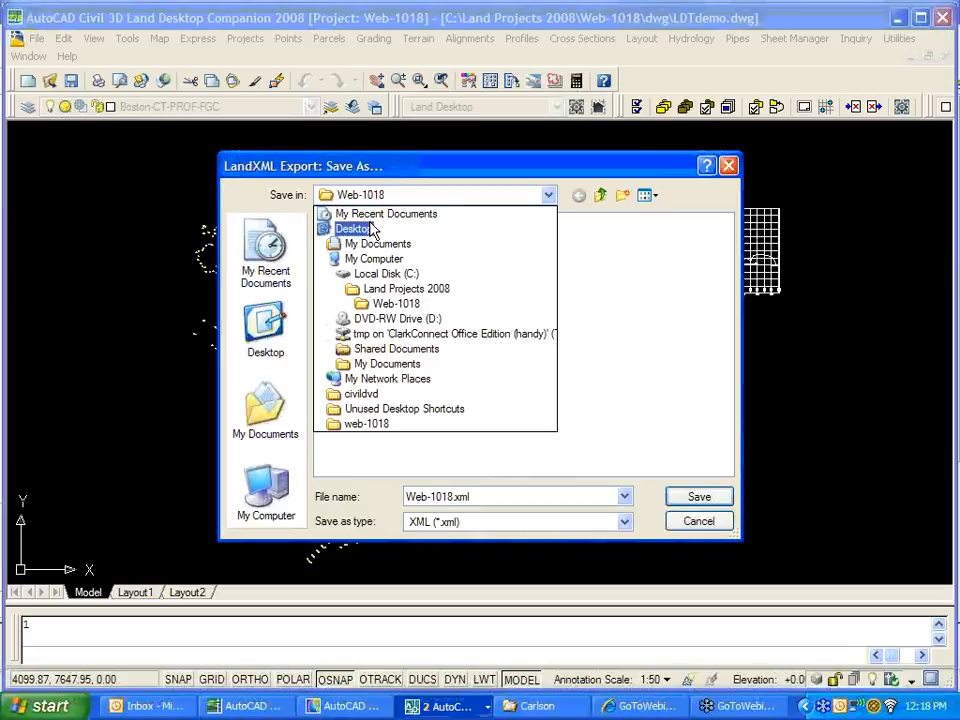
{"action": "left_click", "coordinate": [360, 229]}
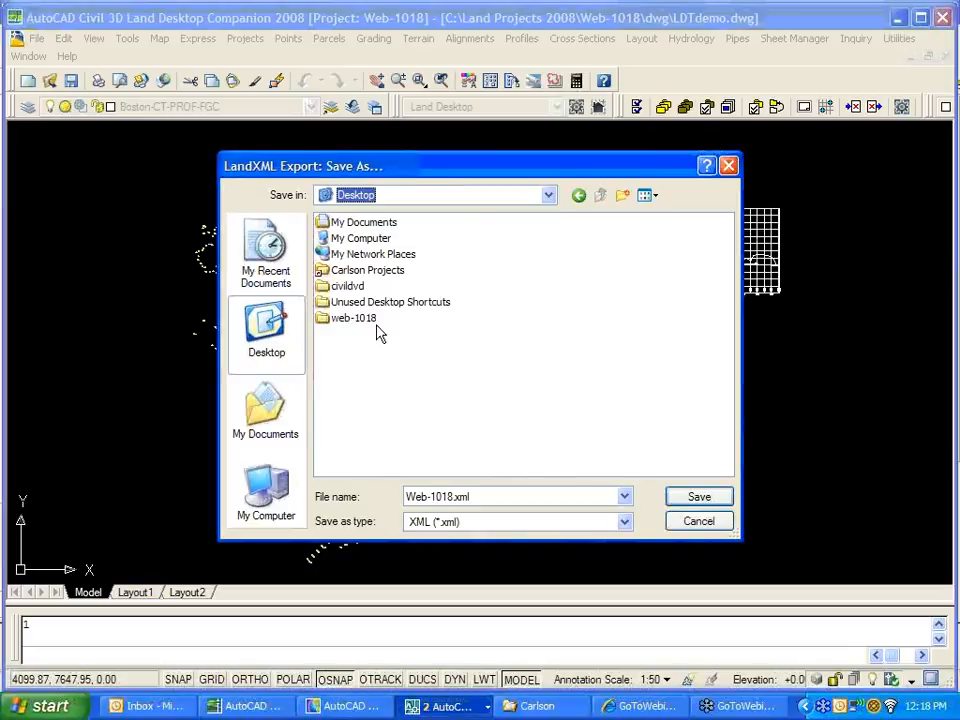
{"action": "left_click", "coordinate": [345, 318]}
{"action": "double_click", "coordinate": [345, 319]}
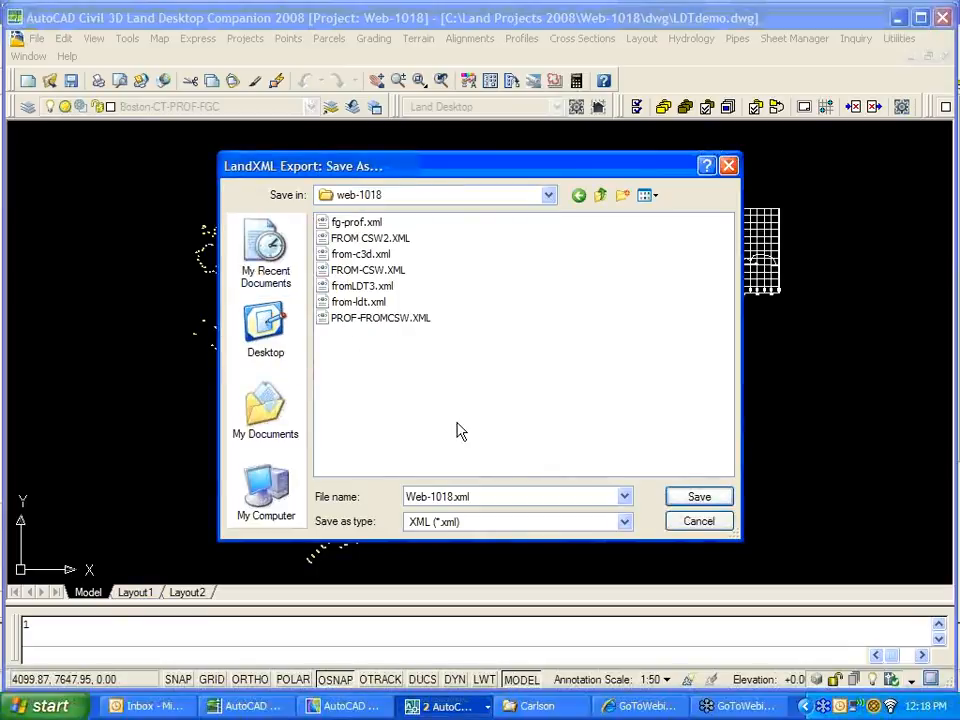
Save the LandXML export file as fromLDT4 and close the export dialog.
{"action": "left_click_drag", "start_coordinate": [477, 497], "coordinate": [360, 493]}
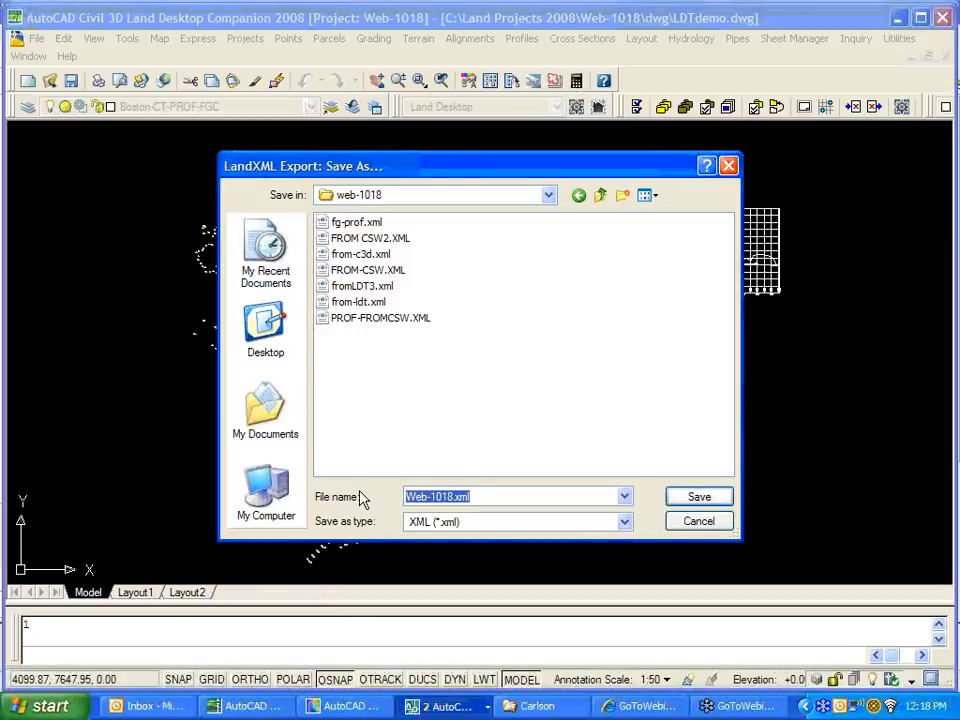
{"action": "type", "text": "d"}
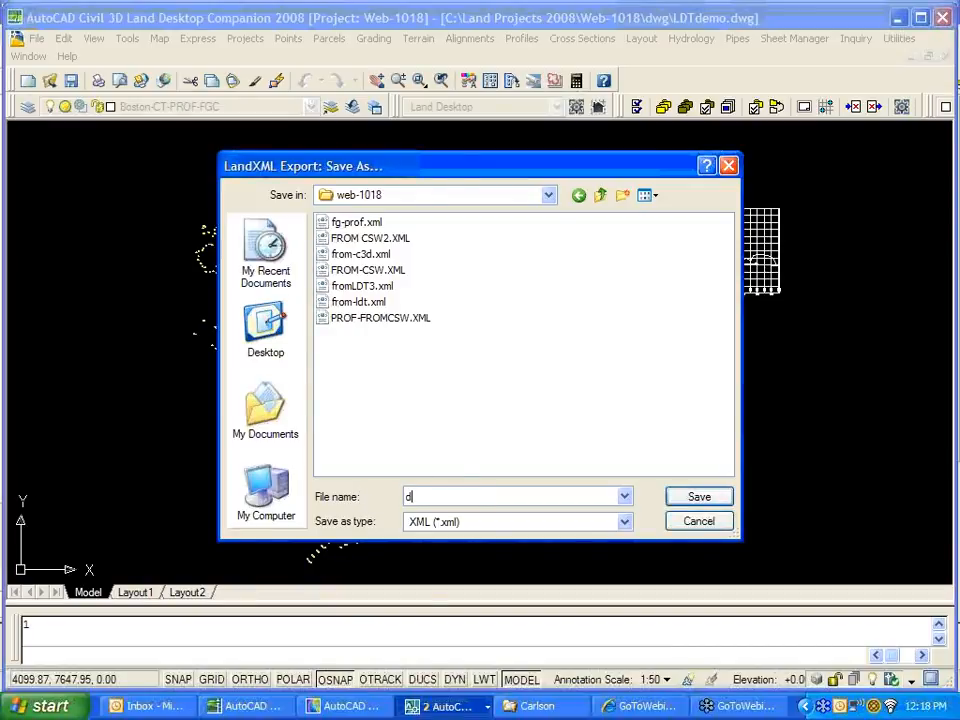
{"action": "key", "text": "BackSpace"}
{"action": "type", "text": "fromLDT"}
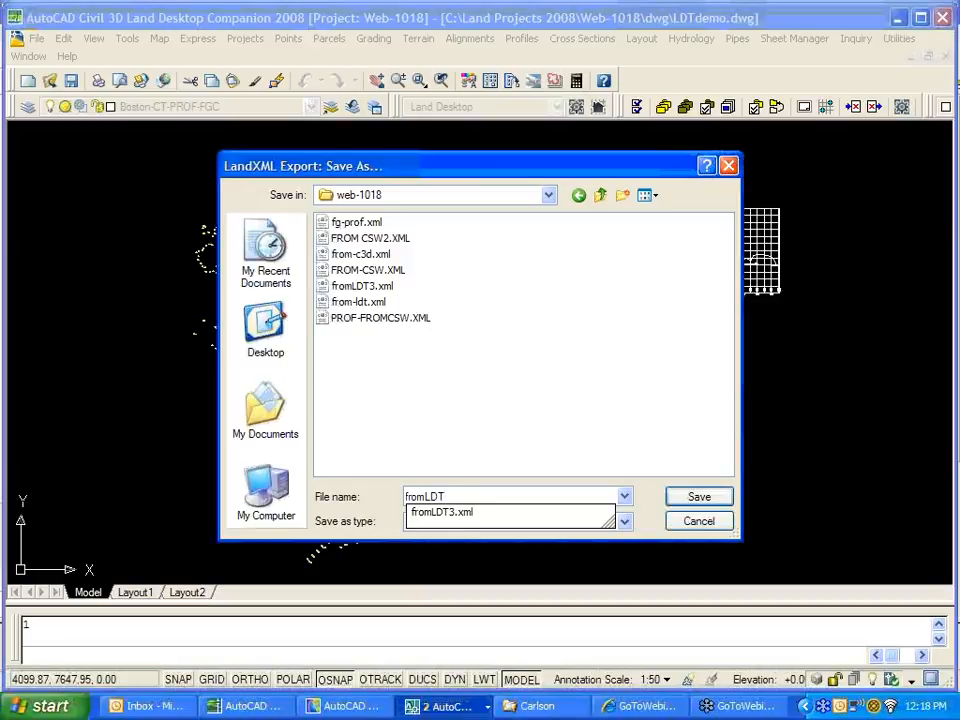
{"action": "type", "text": "4"}
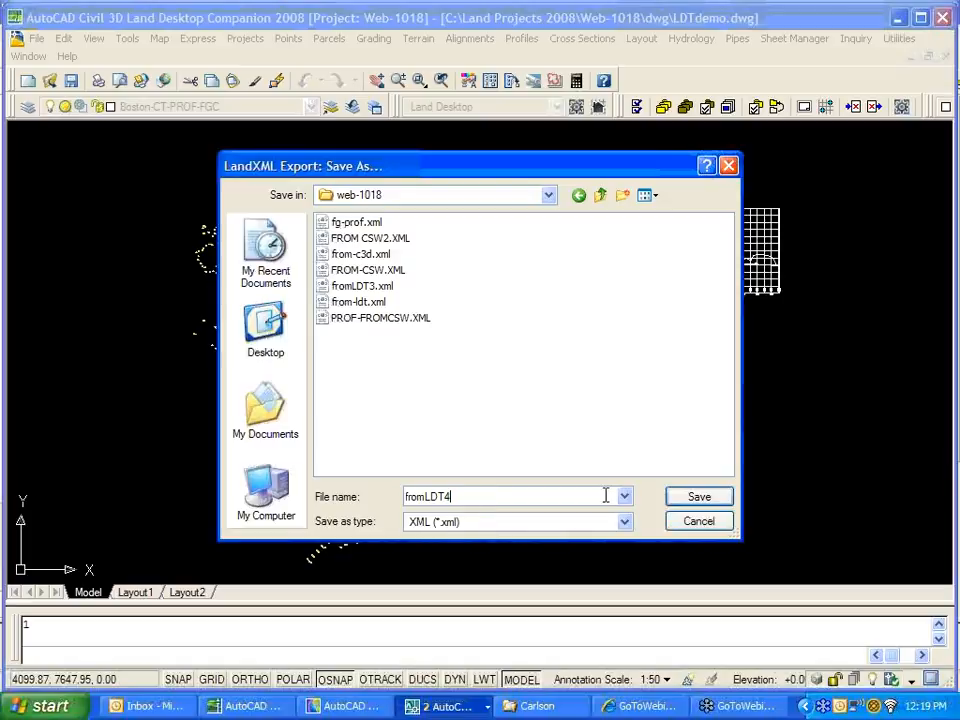
{"action": "left_click", "coordinate": [697, 498]}
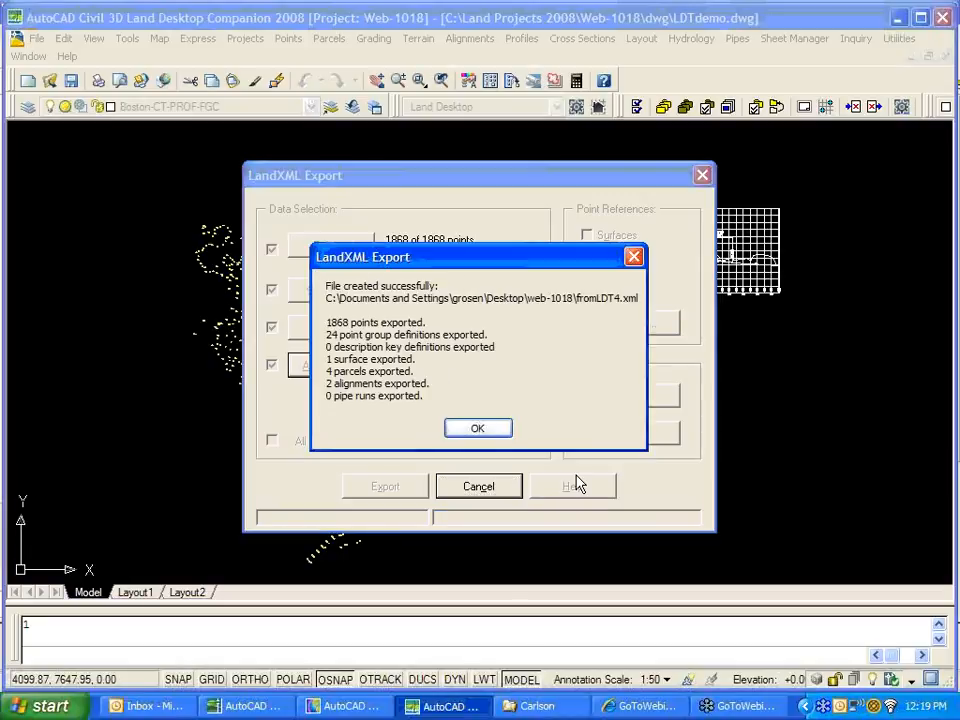
{"action": "left_click", "coordinate": [477, 428]}
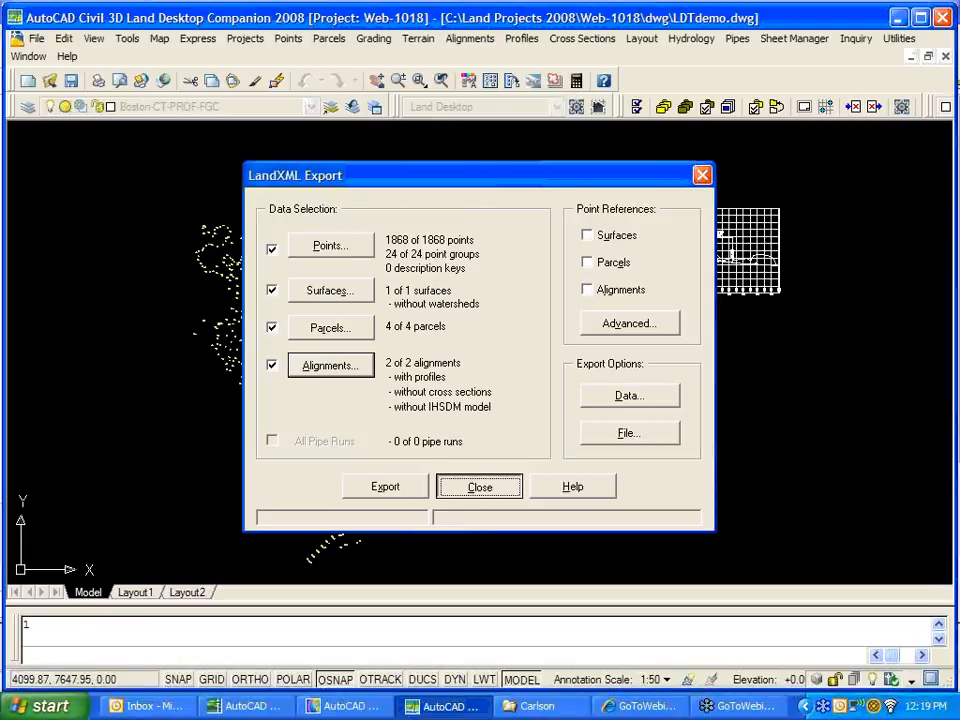
{"action": "left_click", "coordinate": [479, 486]}
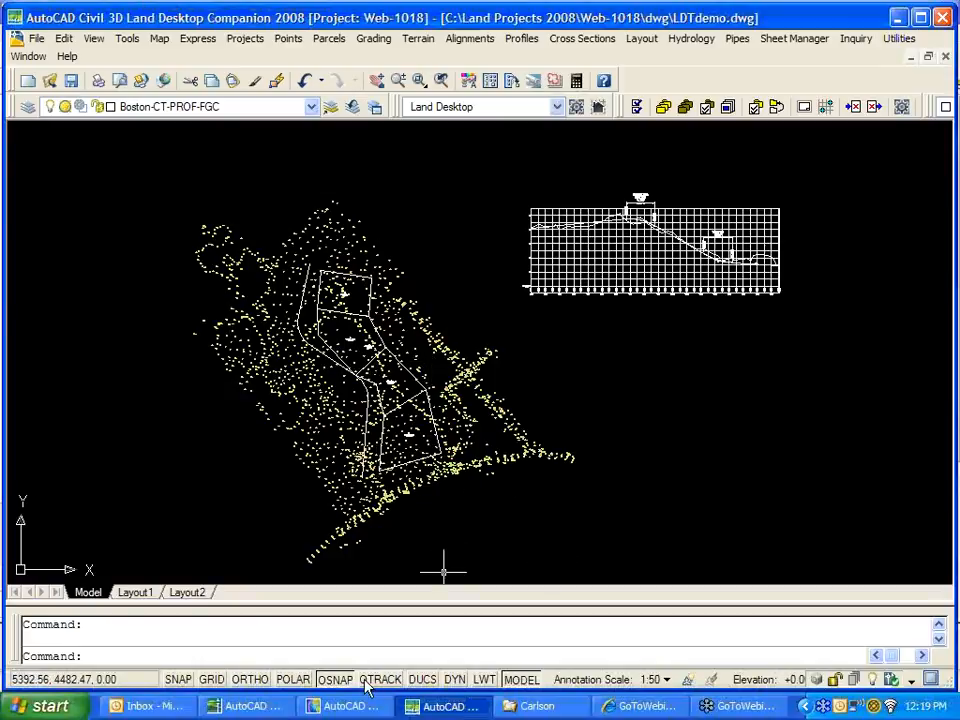
Switch to the exchange.dwg drawing in AutoCAD with Carlson Civil and load the Carlson Survey module.
{"action": "left_click", "coordinate": [262, 708]}
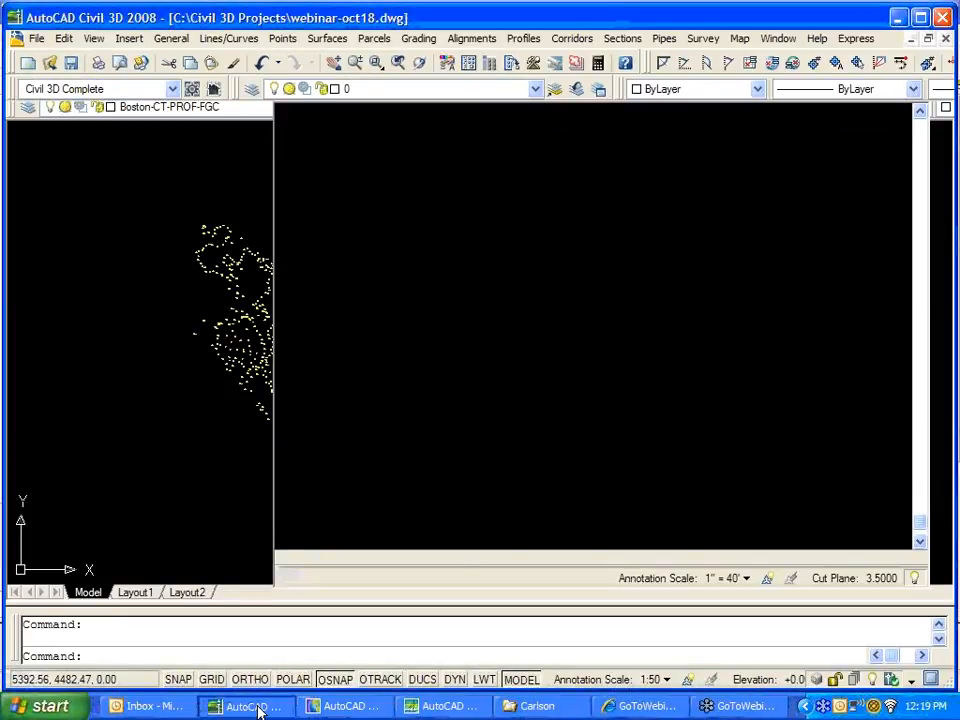
{"action": "left_click", "coordinate": [342, 707]}
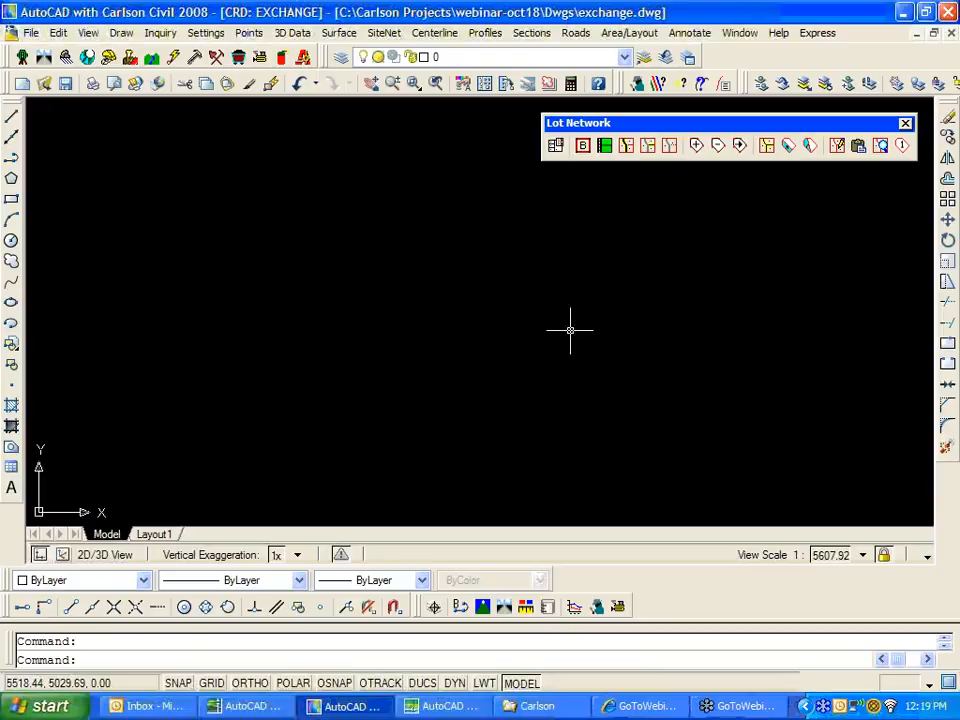
{"action": "left_click", "coordinate": [23, 59]}
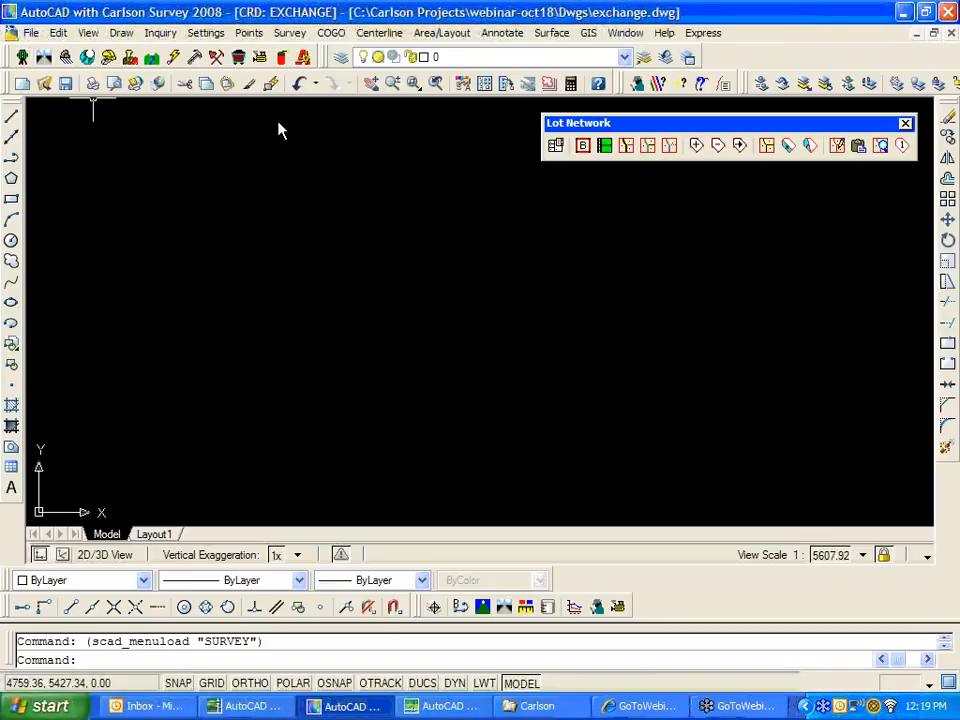
Examine the raw data import and export formats available in the Edit-Process Raw File editor, and close the editor.
{"action": "left_click", "coordinate": [290, 33]}
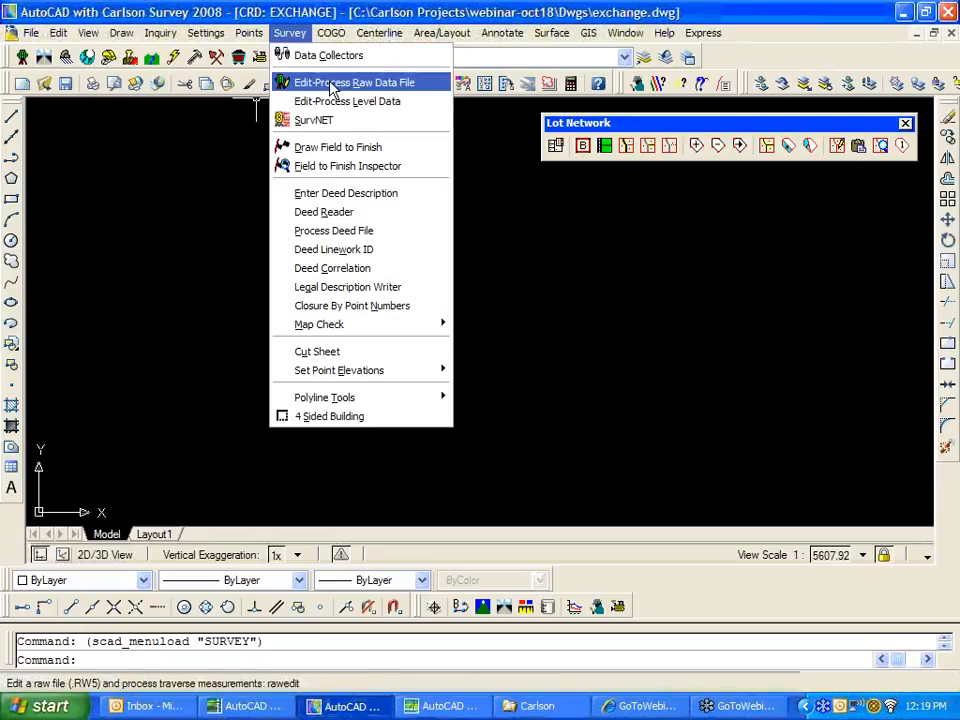
{"action": "left_click", "coordinate": [394, 84]}
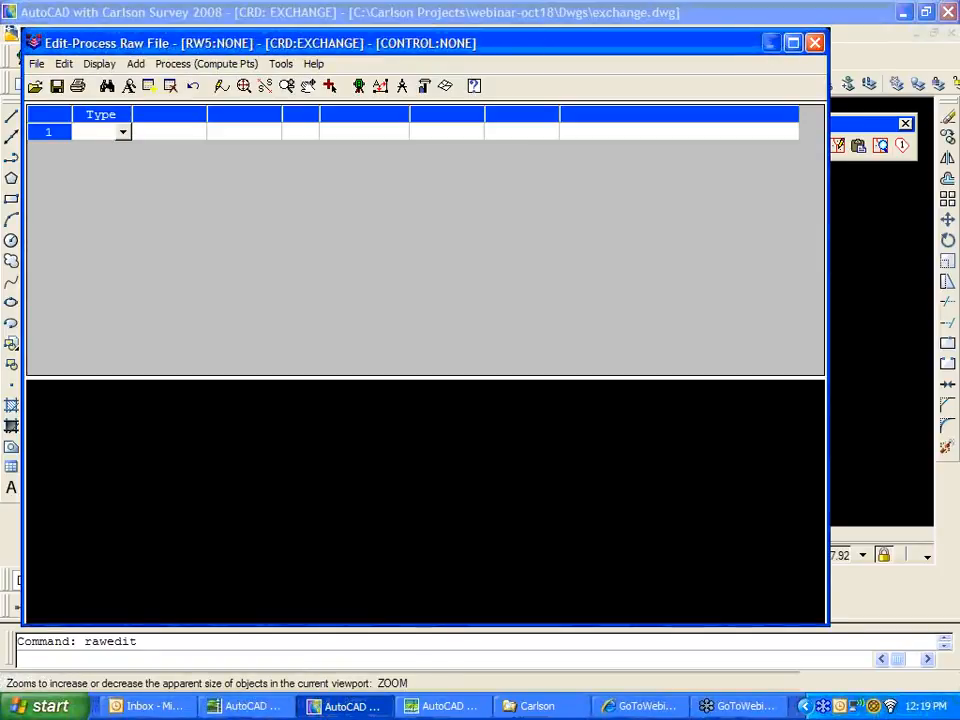
{"action": "left_click", "coordinate": [35, 63]}
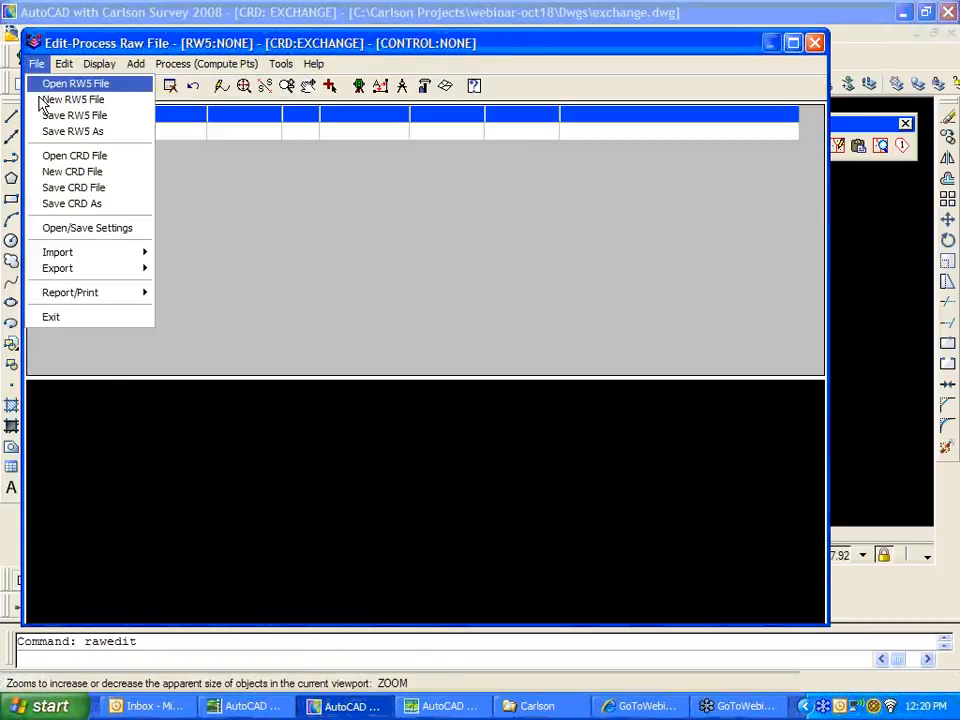
{"action": "mouse_move", "coordinate": [58, 258]}
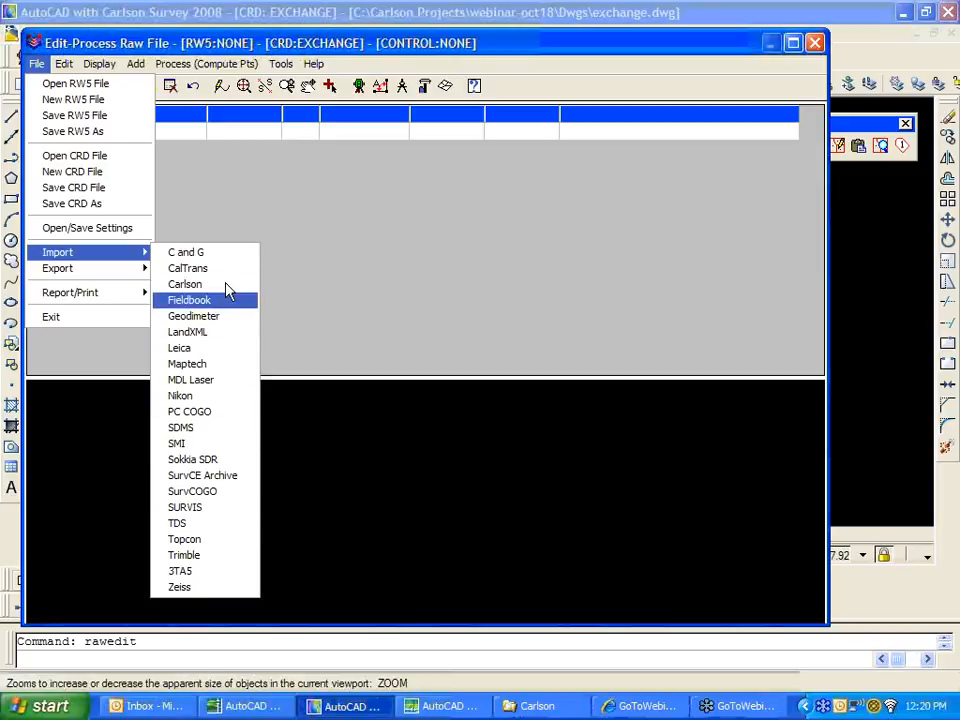
{"action": "mouse_move", "coordinate": [128, 270]}
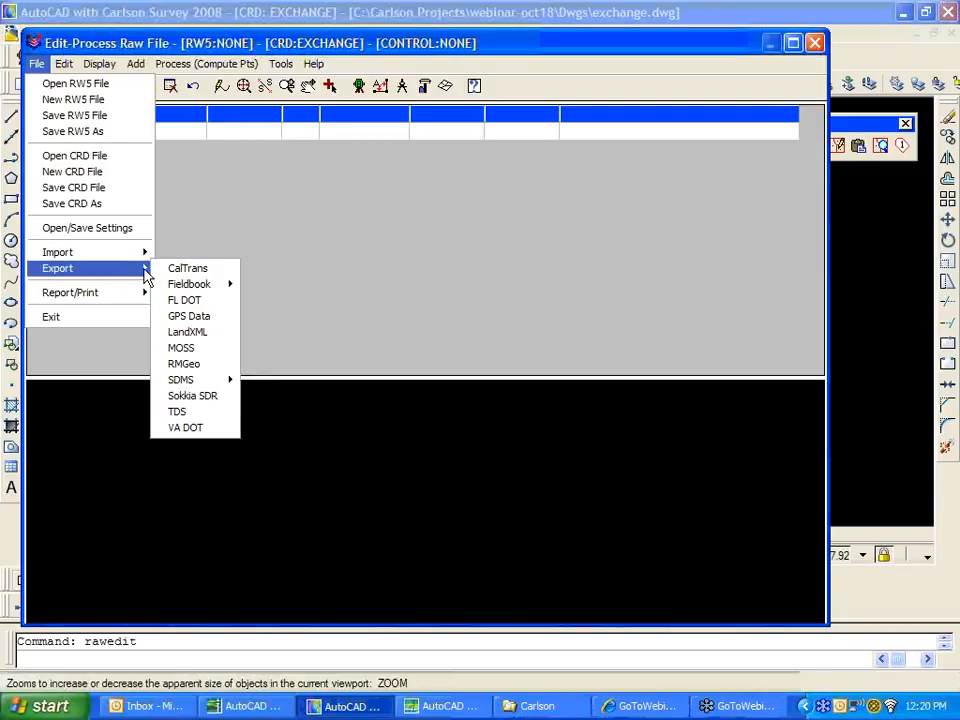
{"action": "mouse_move", "coordinate": [180, 283]}
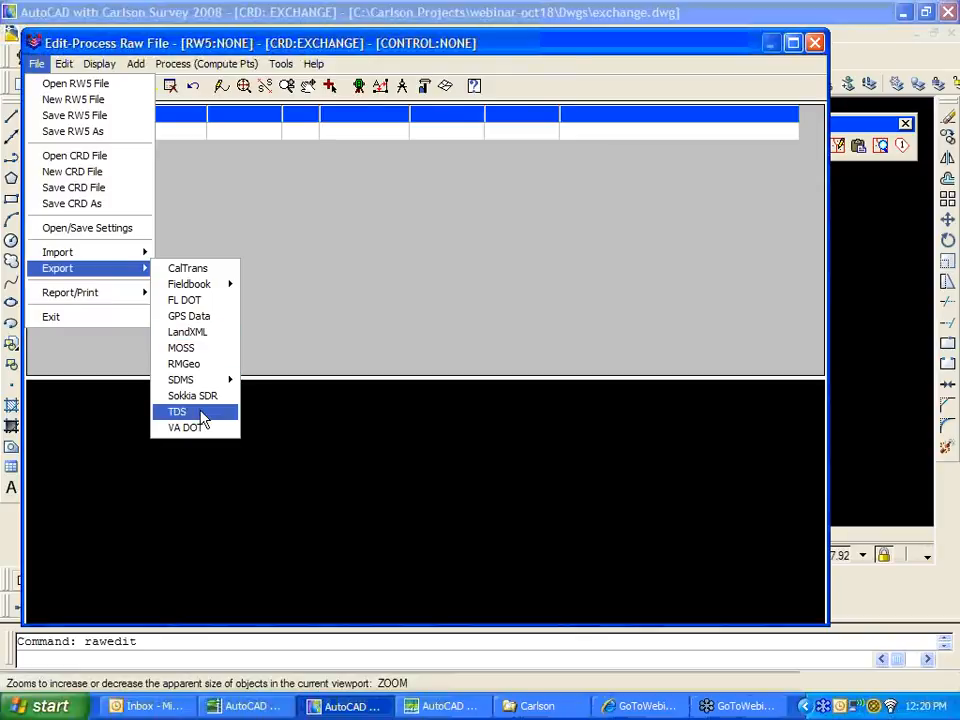
{"action": "left_click", "coordinate": [309, 205]}
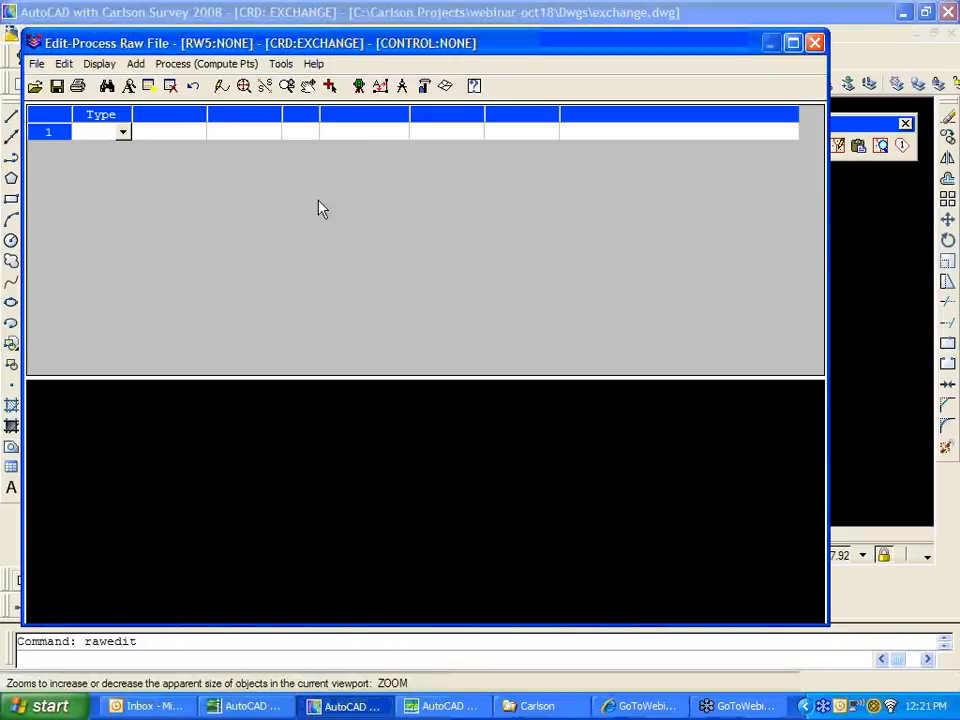
{"action": "left_click", "coordinate": [815, 44]}
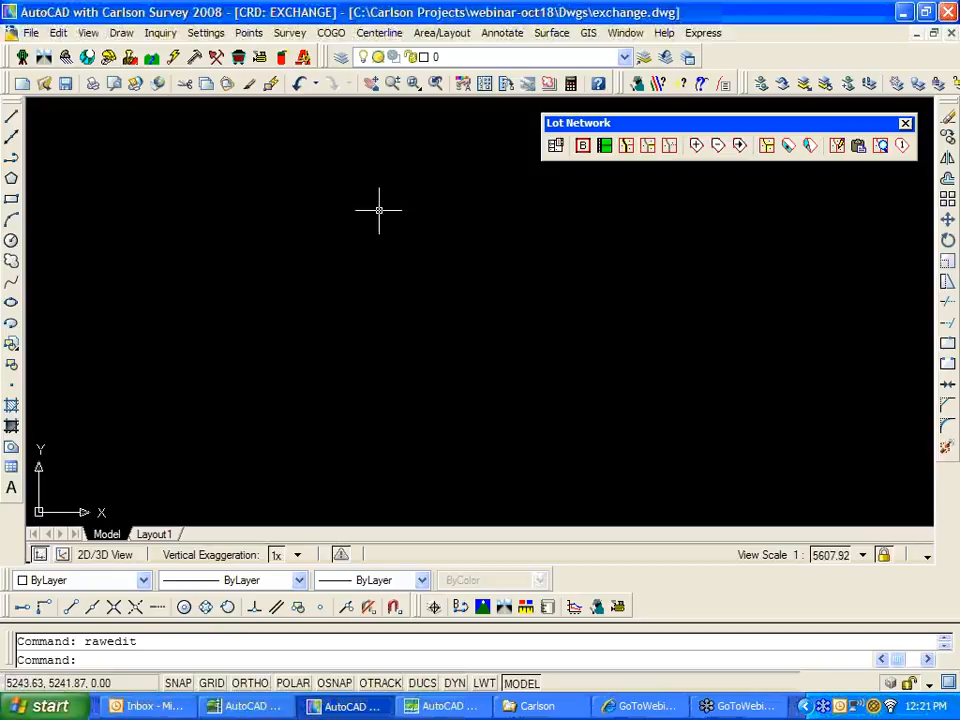
Examine the coordinate file formats, including LDT Points.mdb, and the AutoCAD Menu options in Carlson's General Settings, cancelling the dialog.
{"action": "left_click", "coordinate": [206, 32]}
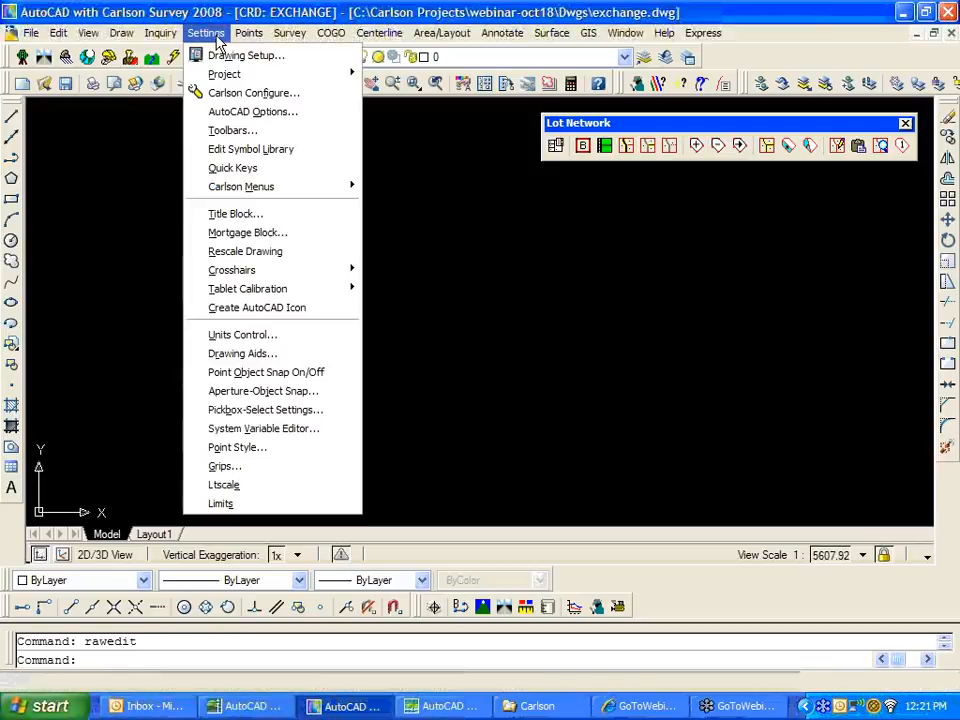
{"action": "left_click", "coordinate": [277, 96]}
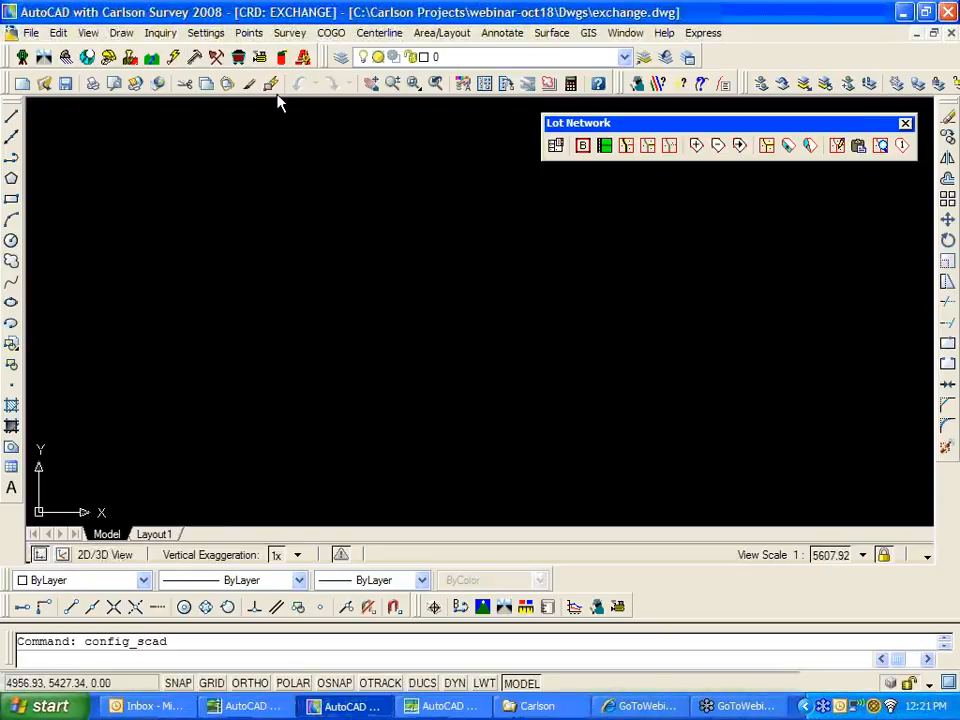
{"action": "left_click", "coordinate": [406, 278]}
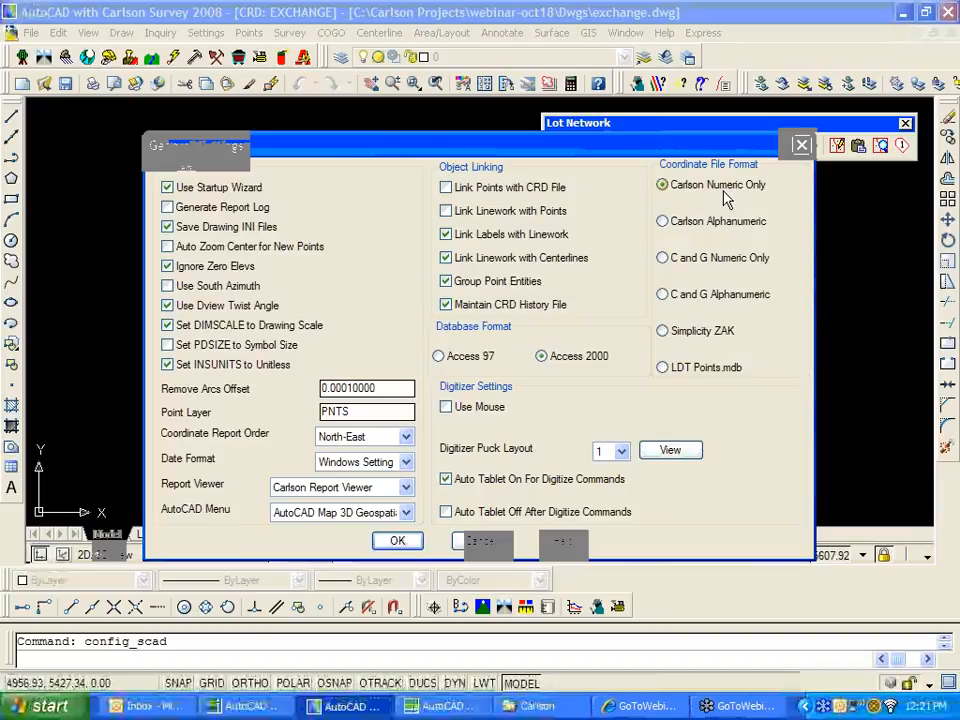
{"action": "left_click", "coordinate": [664, 367]}
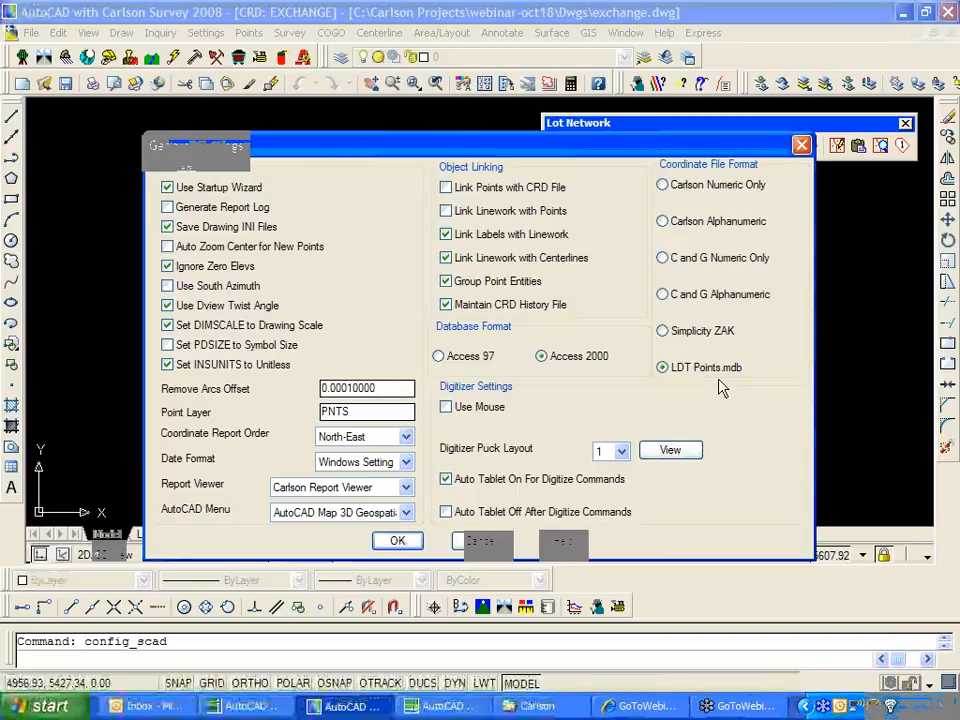
{"action": "left_click", "coordinate": [682, 188]}
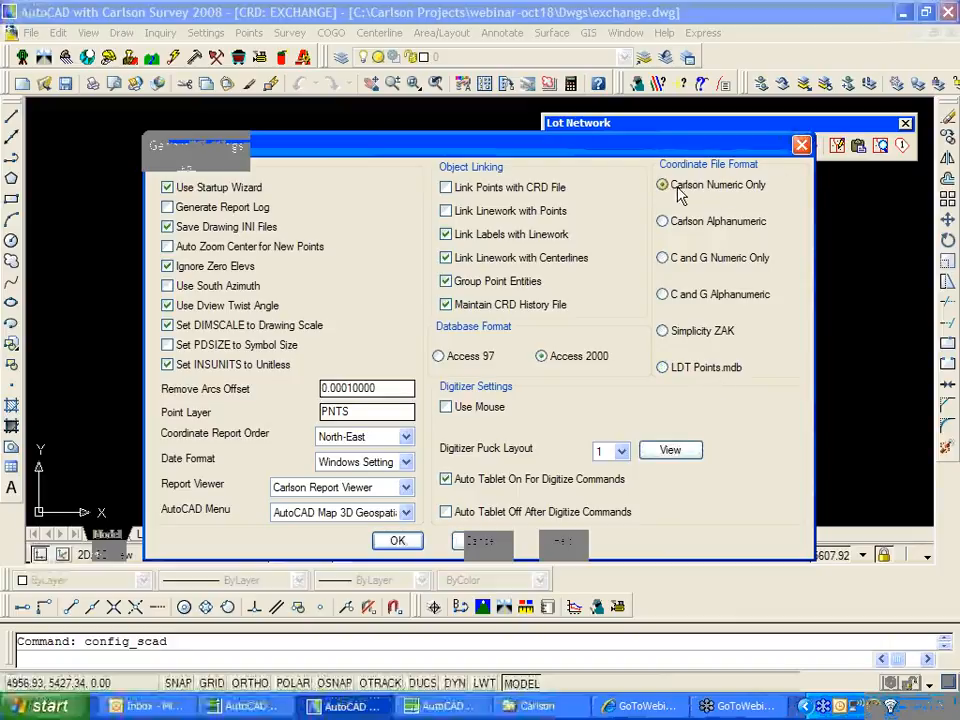
{"action": "left_click", "coordinate": [360, 513]}
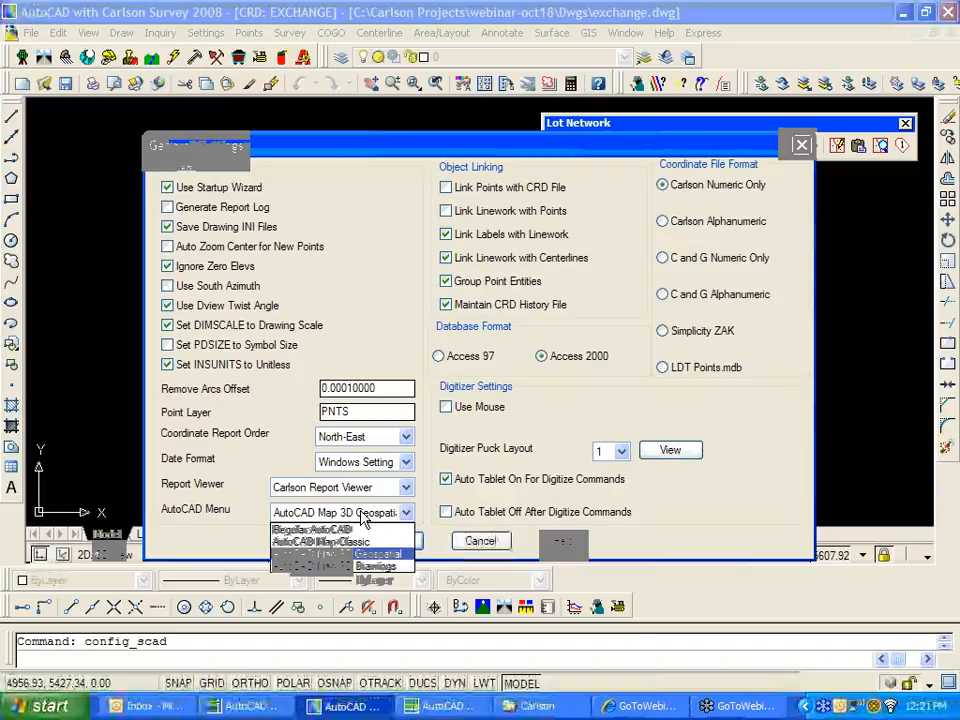
{"action": "left_click", "coordinate": [372, 553]}
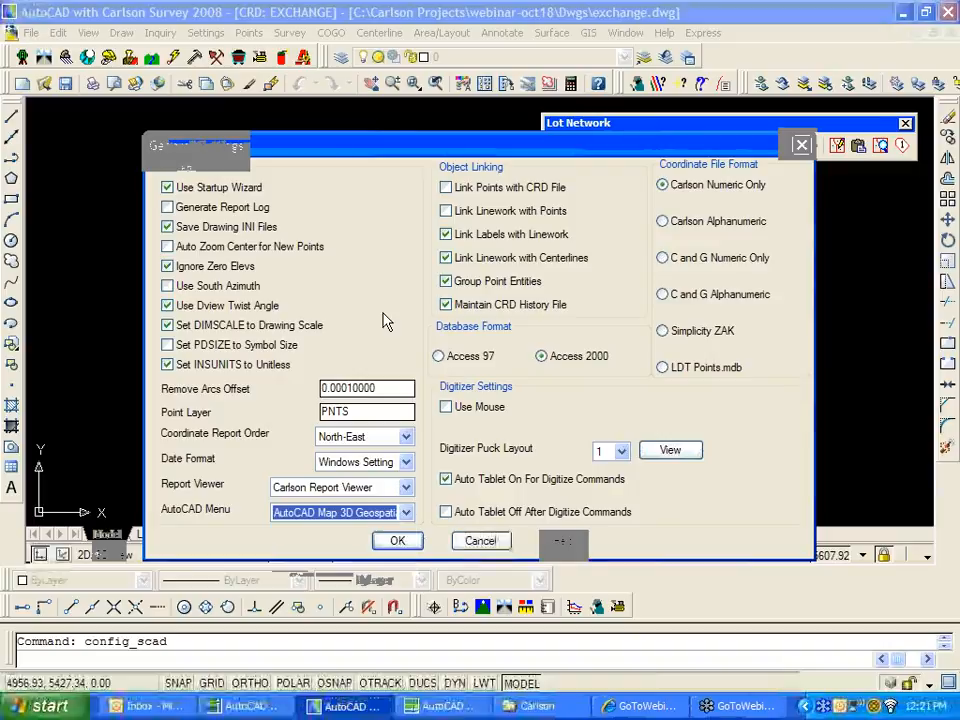
{"action": "left_click", "coordinate": [472, 541]}
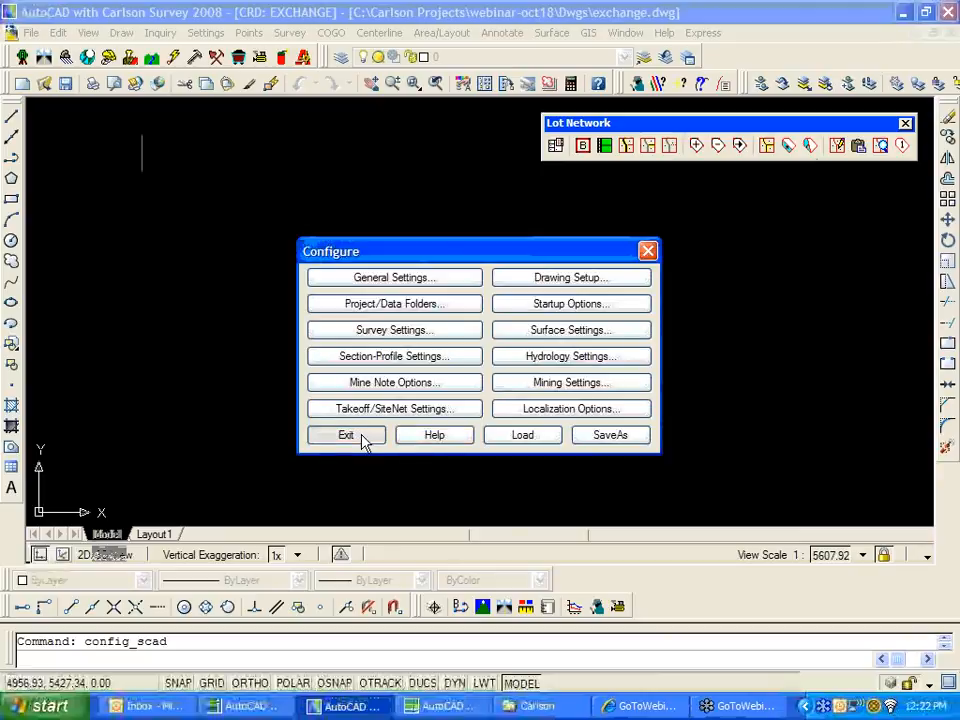
{"action": "left_click", "coordinate": [362, 440]}
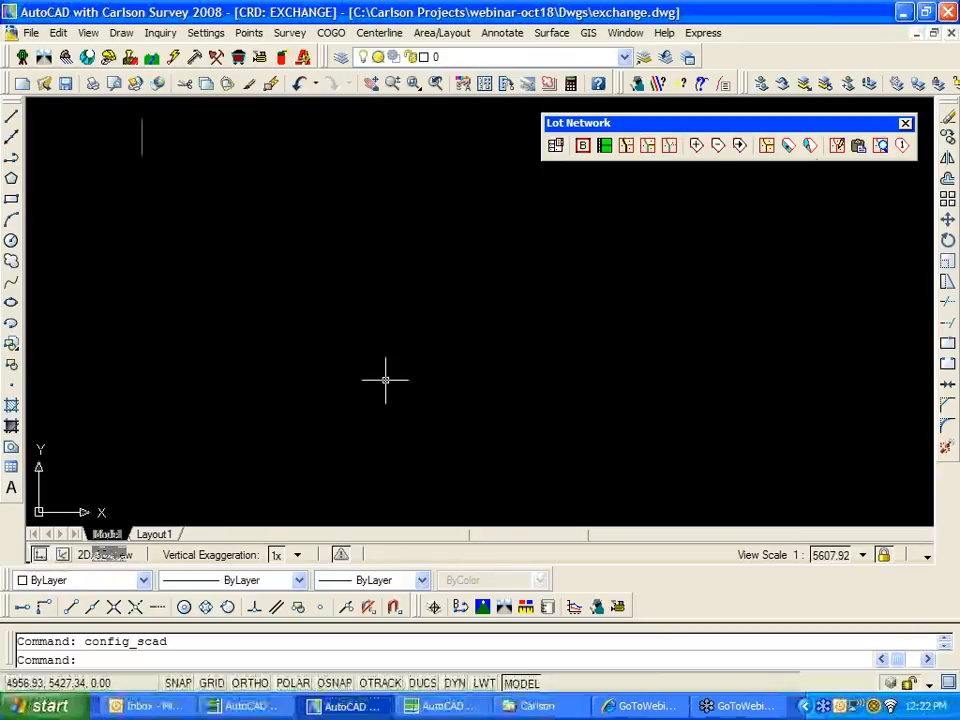
Examine the Convert Point Format options and the surface data import/export options, including LDT-AEC contour conversion.
{"action": "left_click", "coordinate": [247, 34]}
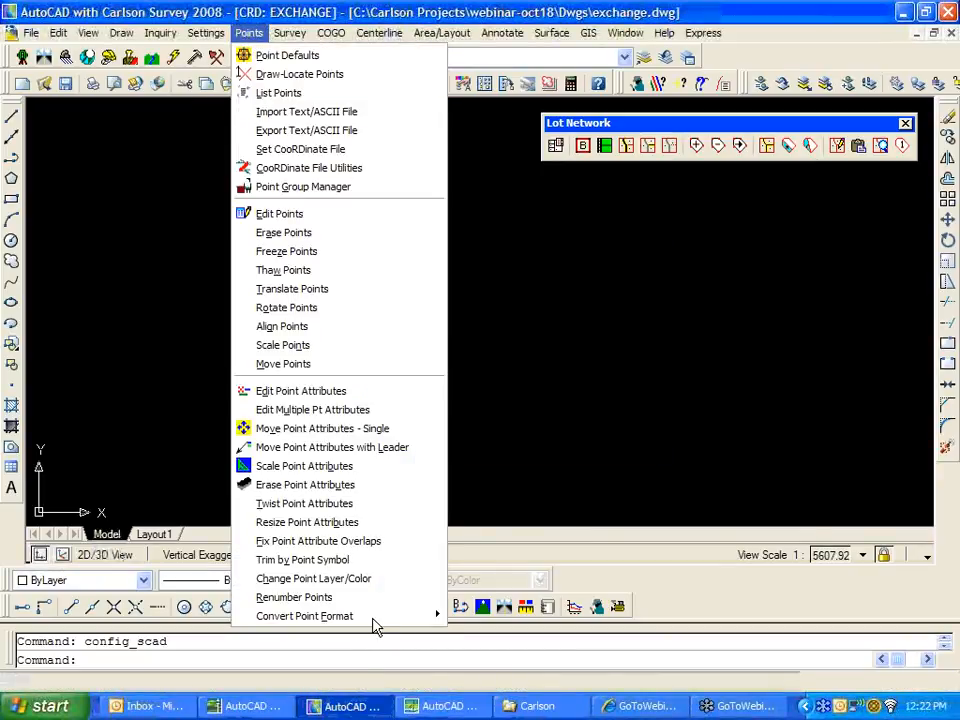
{"action": "mouse_move", "coordinate": [376, 620]}
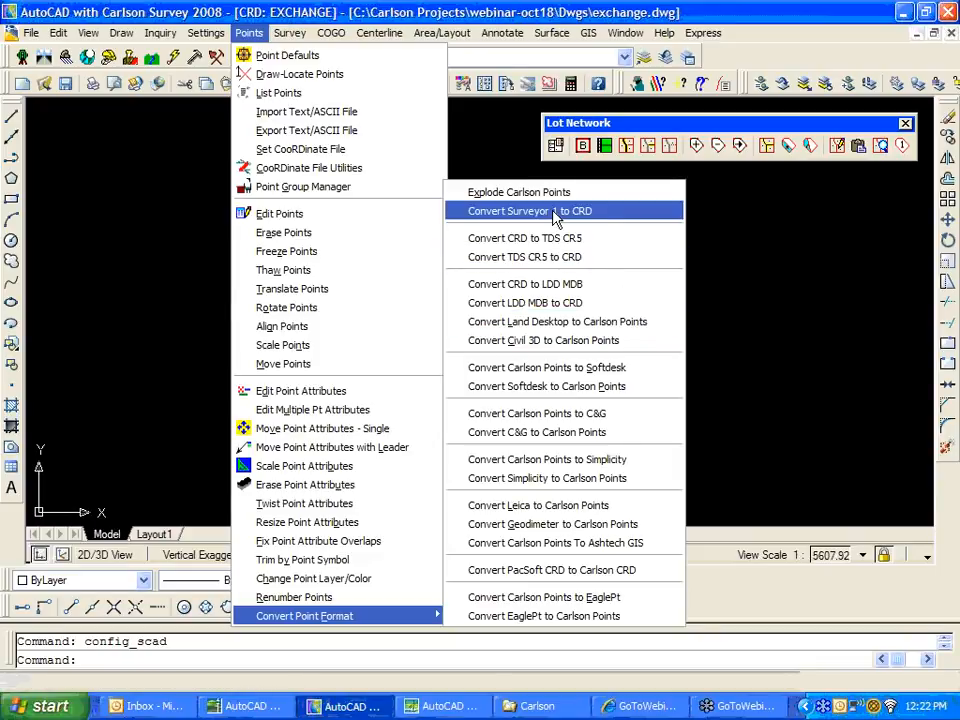
{"action": "left_click", "coordinate": [488, 134]}
{"action": "left_click", "coordinate": [478, 133]}
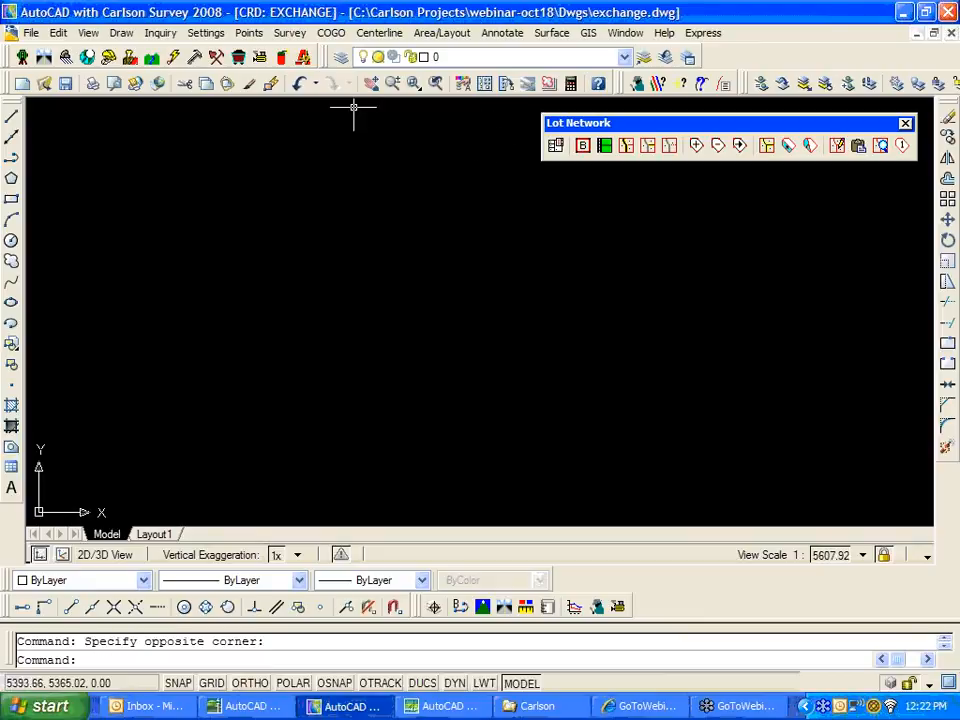
{"action": "left_click", "coordinate": [551, 32]}
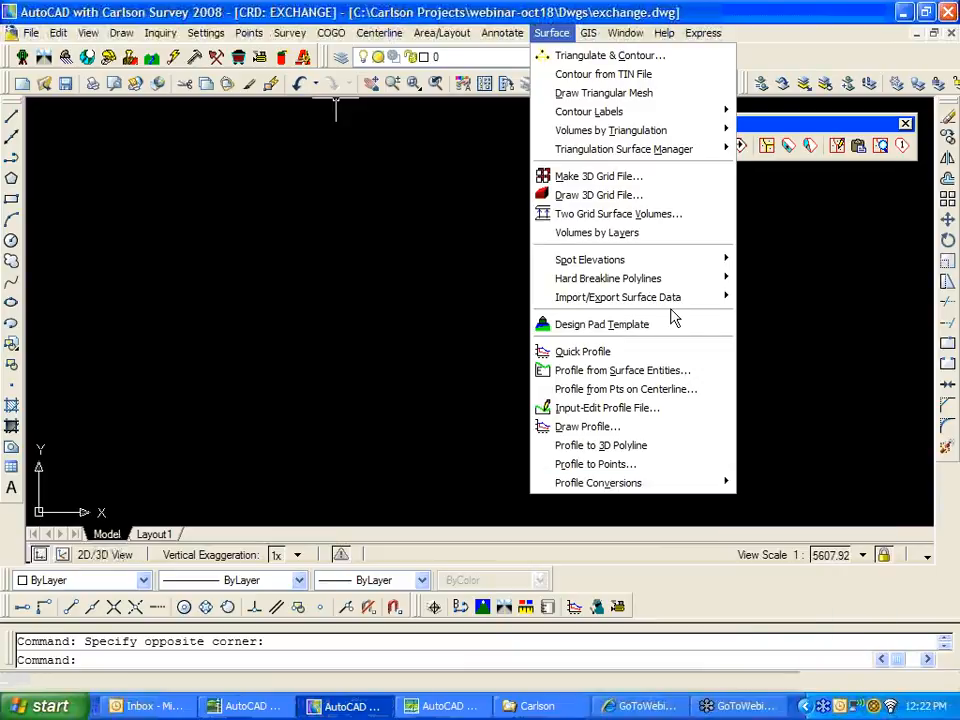
{"action": "mouse_move", "coordinate": [670, 302]}
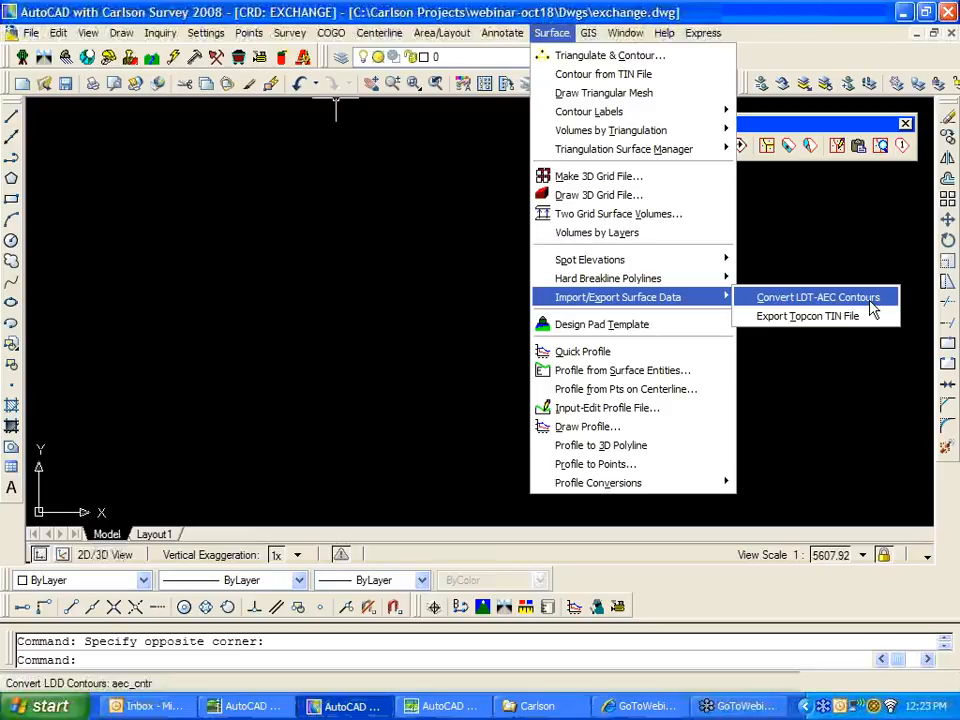
{"action": "left_click", "coordinate": [377, 287]}
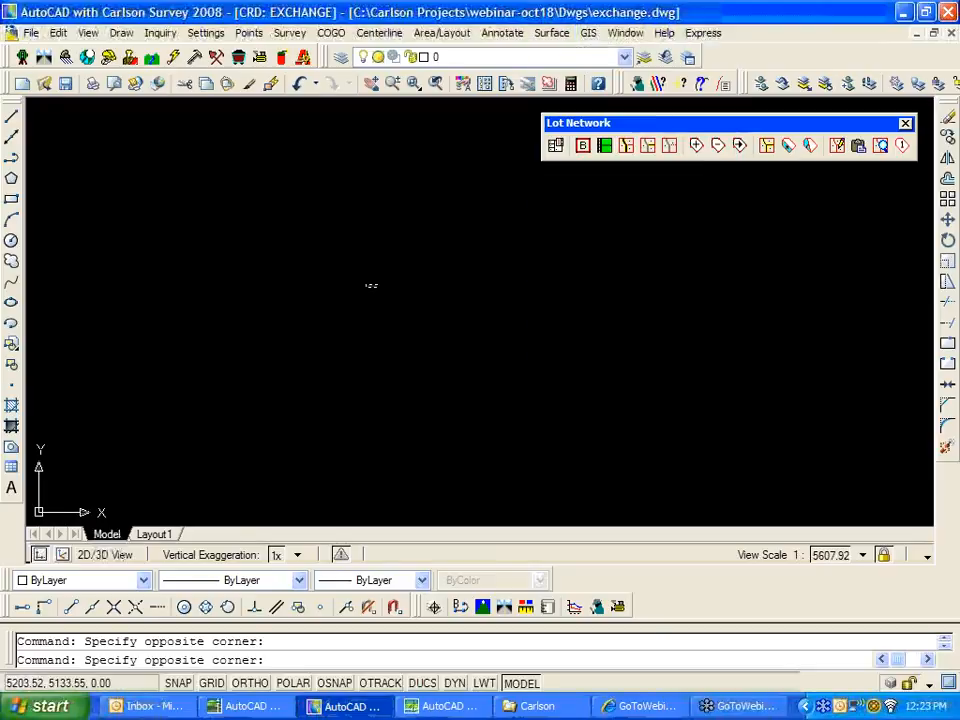
{"action": "left_click", "coordinate": [364, 283]}
Examine the Drawing Cleanup options, including converting LDD-AEC contours and points into Carlson format, and close the dialog without running it.
{"action": "left_click", "coordinate": [36, 38]}
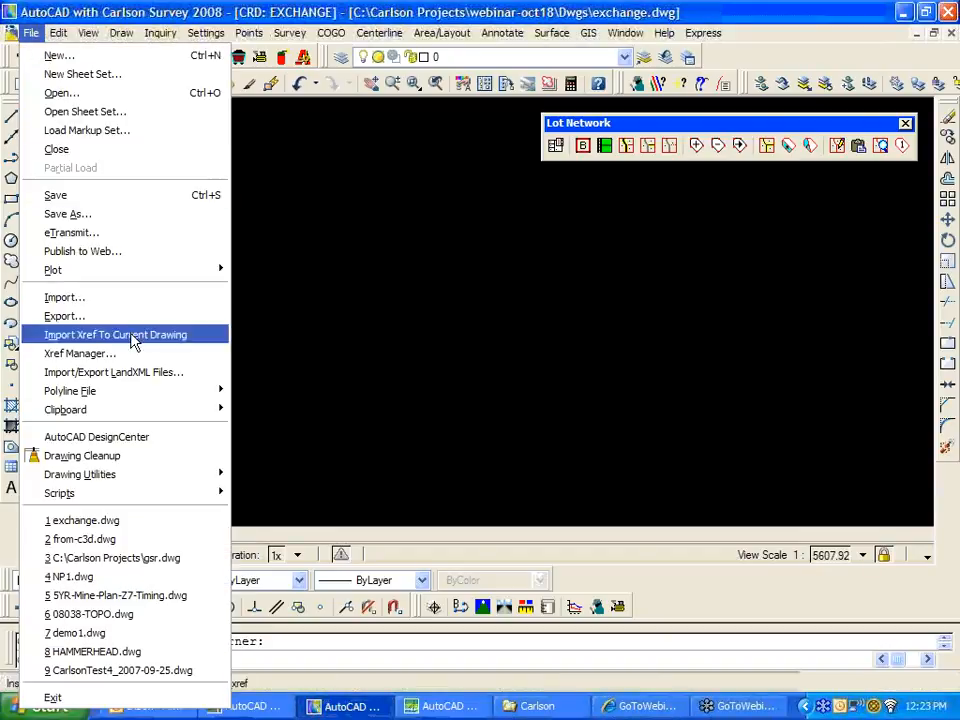
{"action": "left_click", "coordinate": [158, 456]}
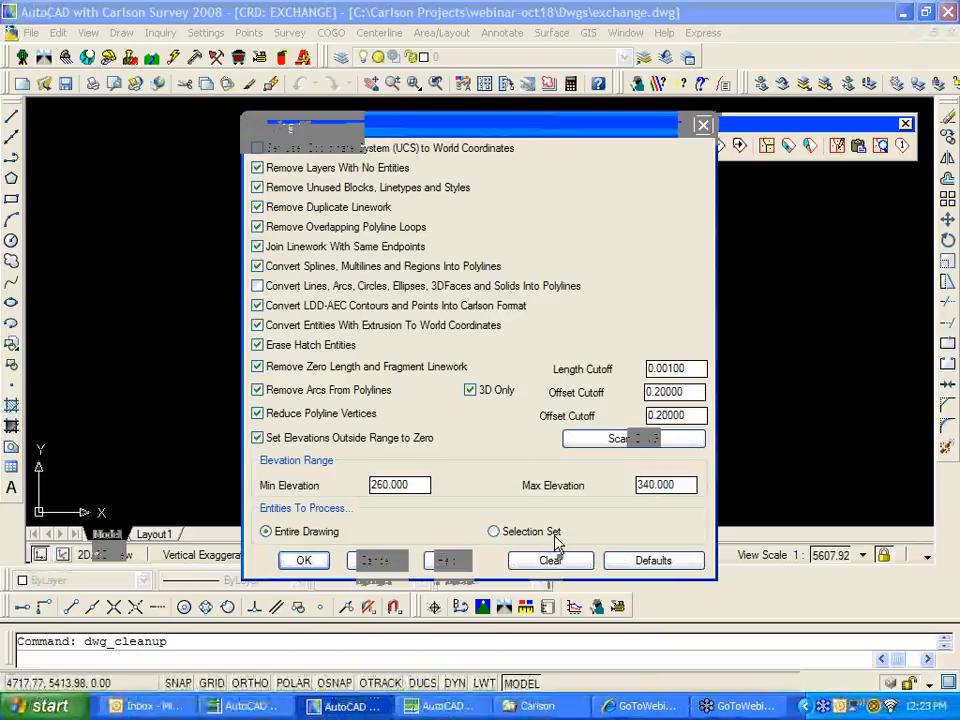
{"action": "left_click", "coordinate": [704, 125]}
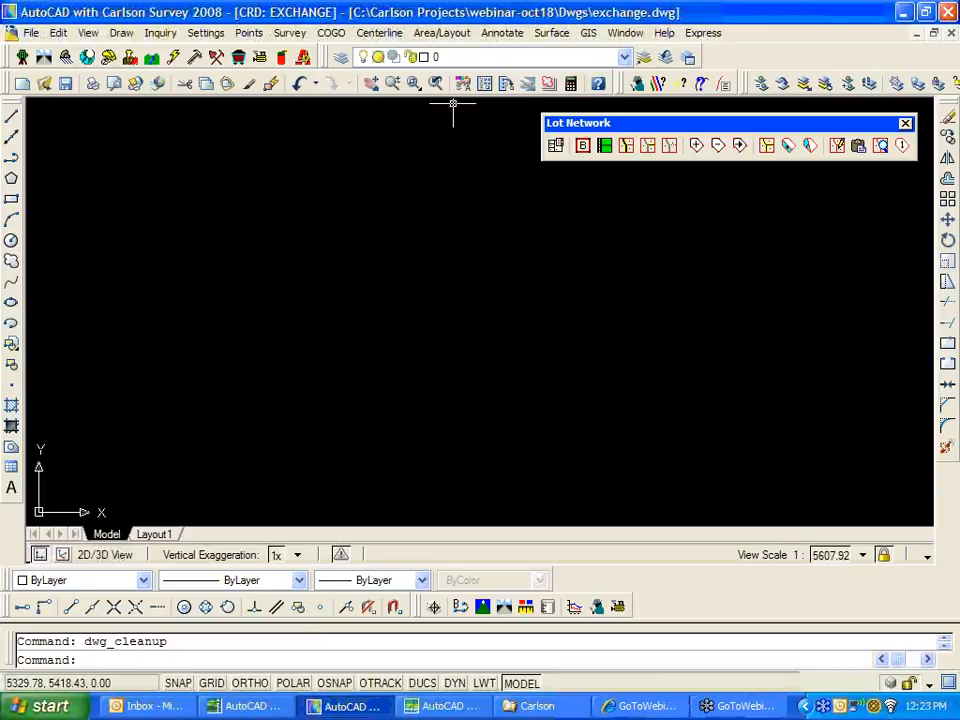
List all points of the current coordinate file in a List Points report and close the report.
{"action": "left_click", "coordinate": [249, 33]}
{"action": "key", "text": "Escape"}
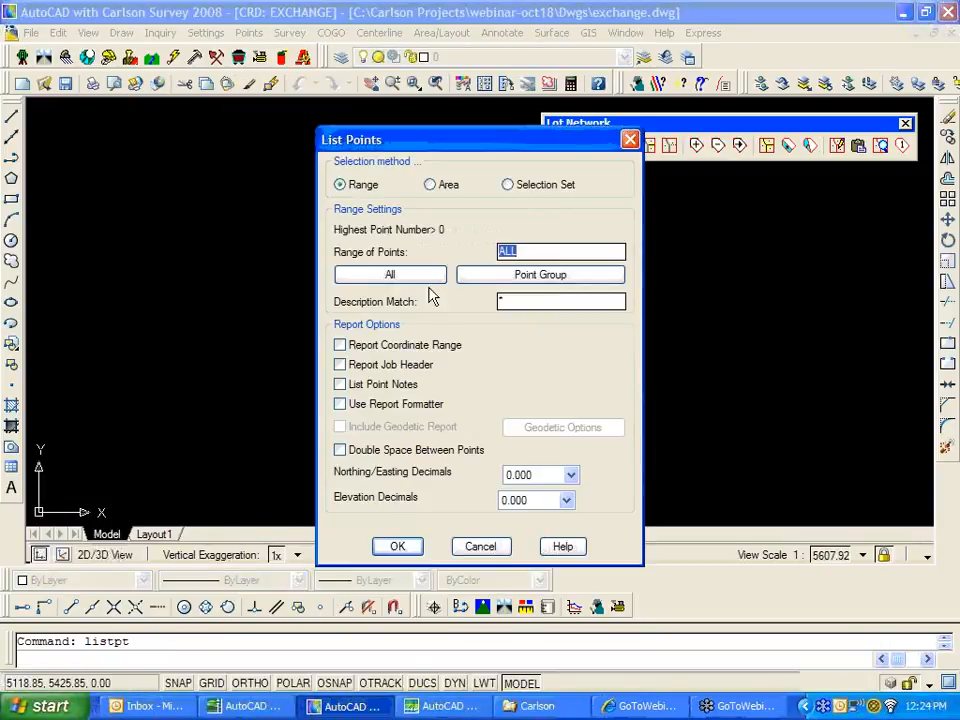
{"action": "left_click", "coordinate": [398, 547]}
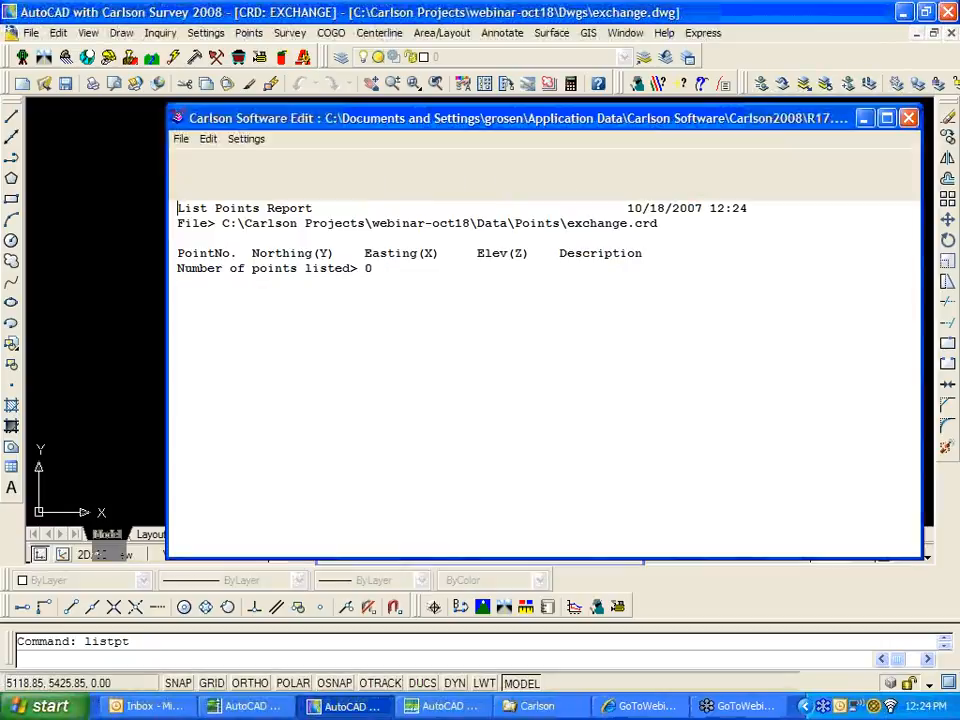
{"action": "left_click", "coordinate": [304, 185]}
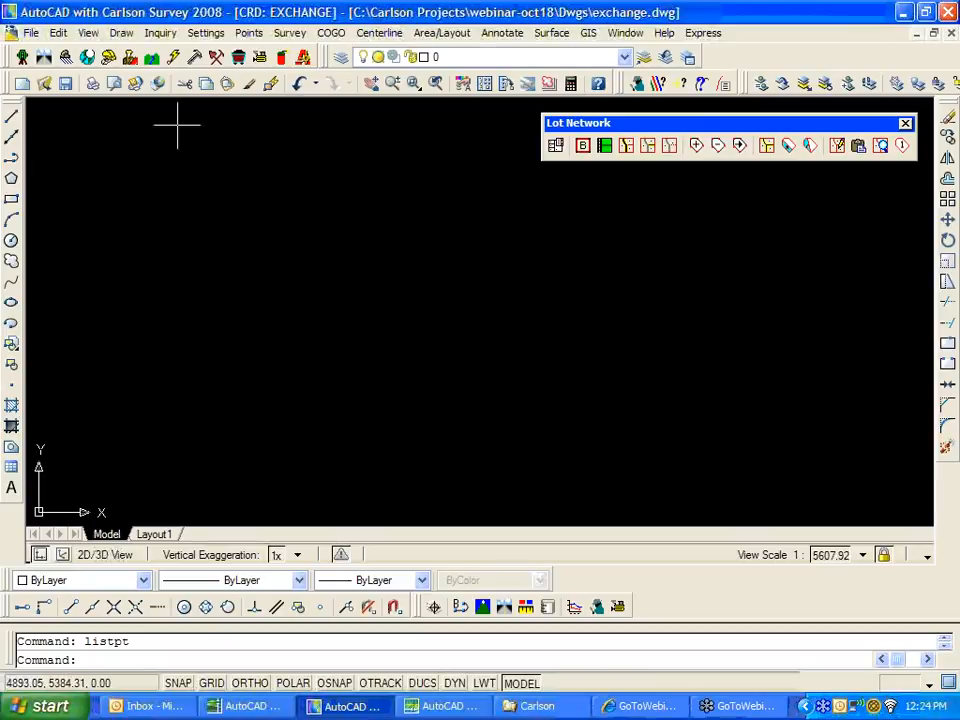
Start a LandXML import and open fromLDT4.xml from the web-1018 folder on the Desktop.
{"action": "left_click", "coordinate": [34, 38]}
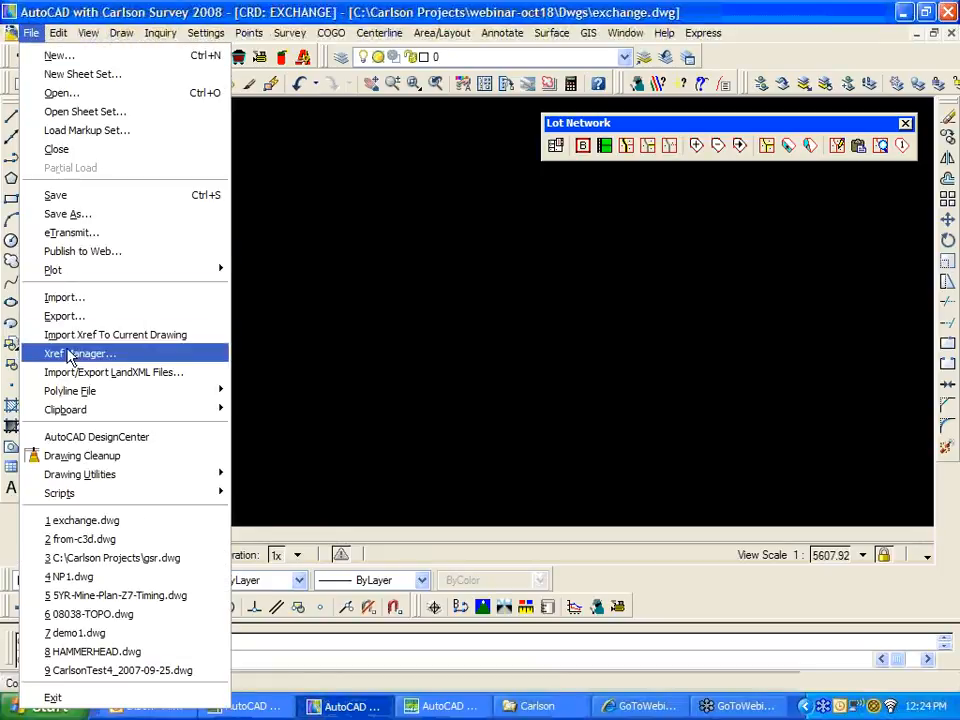
{"action": "left_click", "coordinate": [170, 375]}
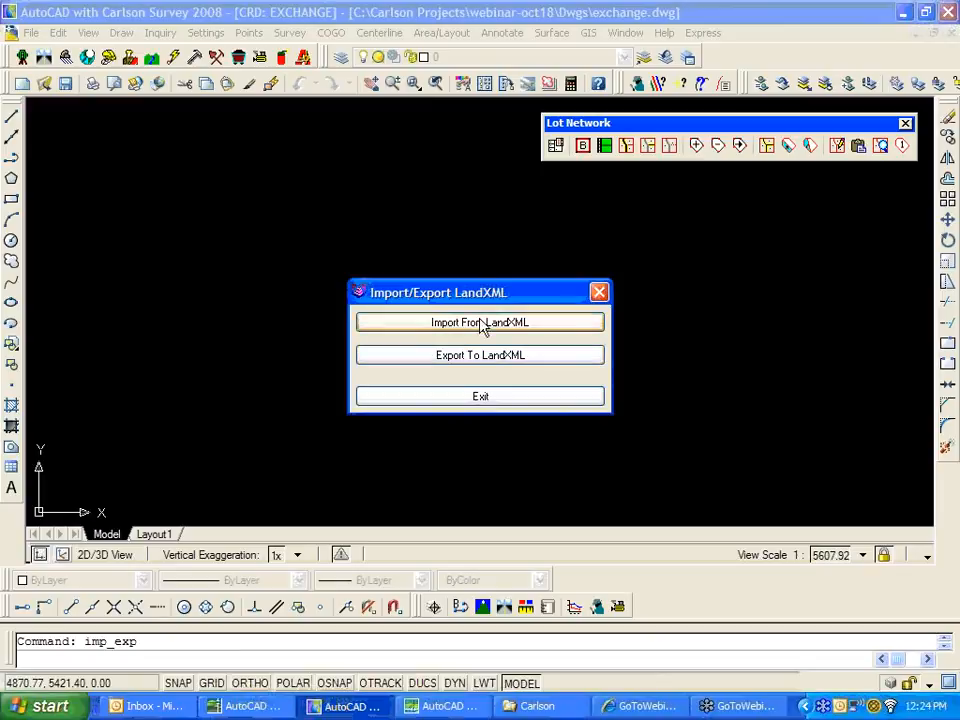
{"action": "left_click", "coordinate": [522, 328]}
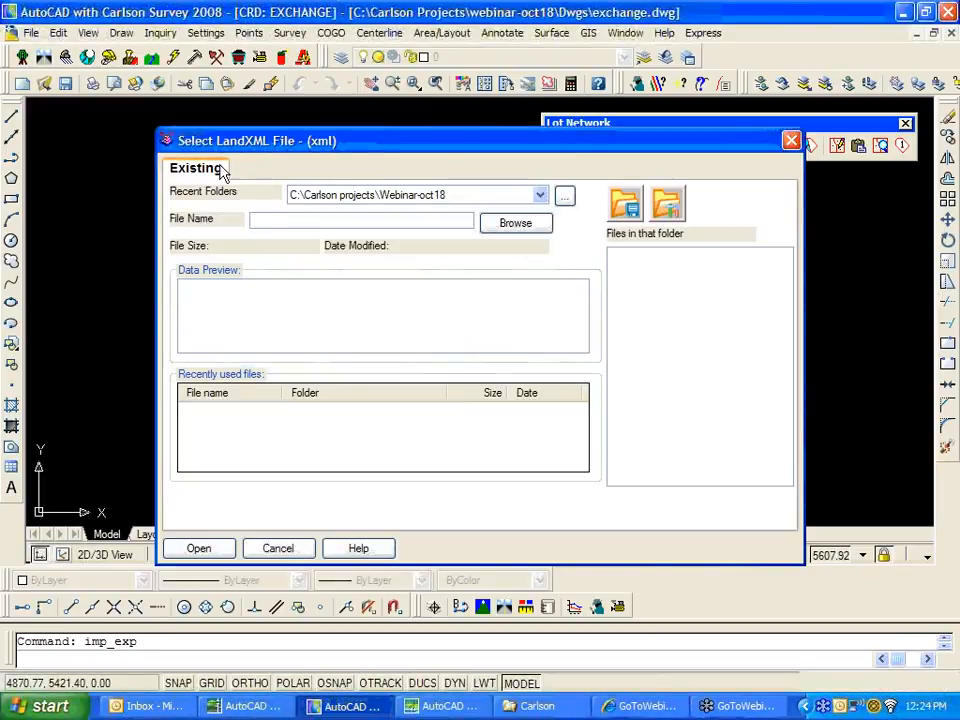
{"action": "left_click", "coordinate": [515, 223]}
{"action": "left_click", "coordinate": [410, 196]}
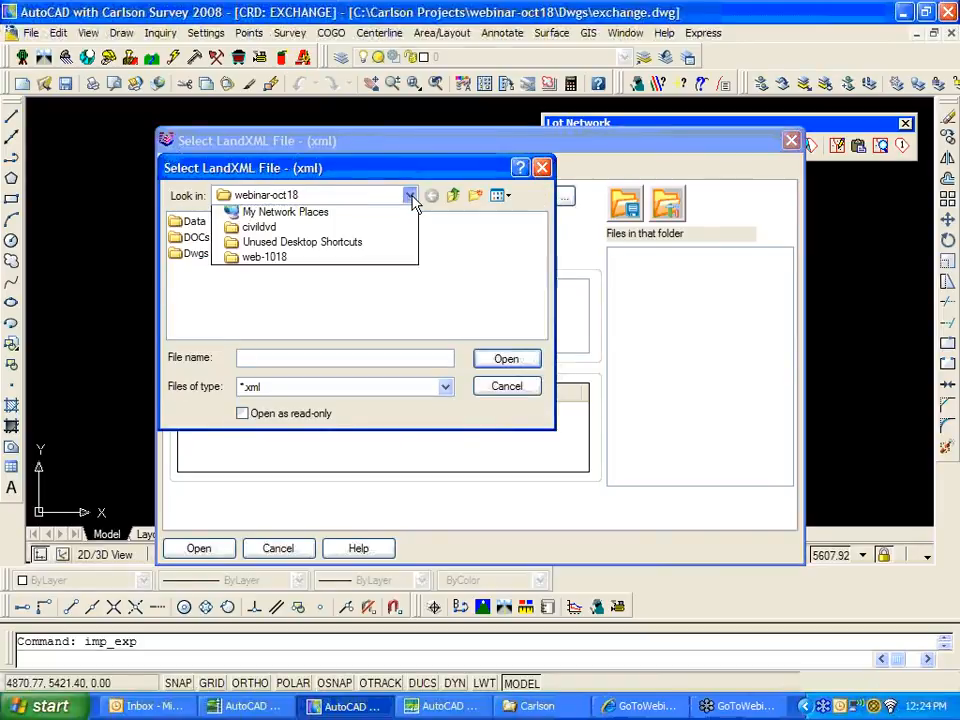
{"action": "left_click", "coordinate": [254, 225]}
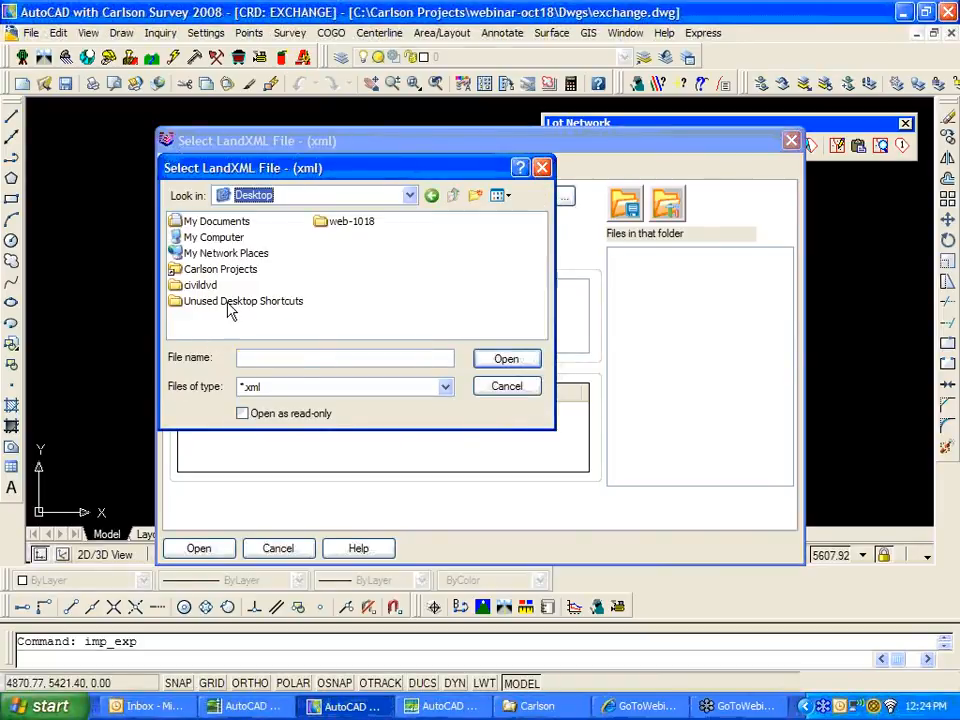
{"action": "double_click", "coordinate": [334, 226]}
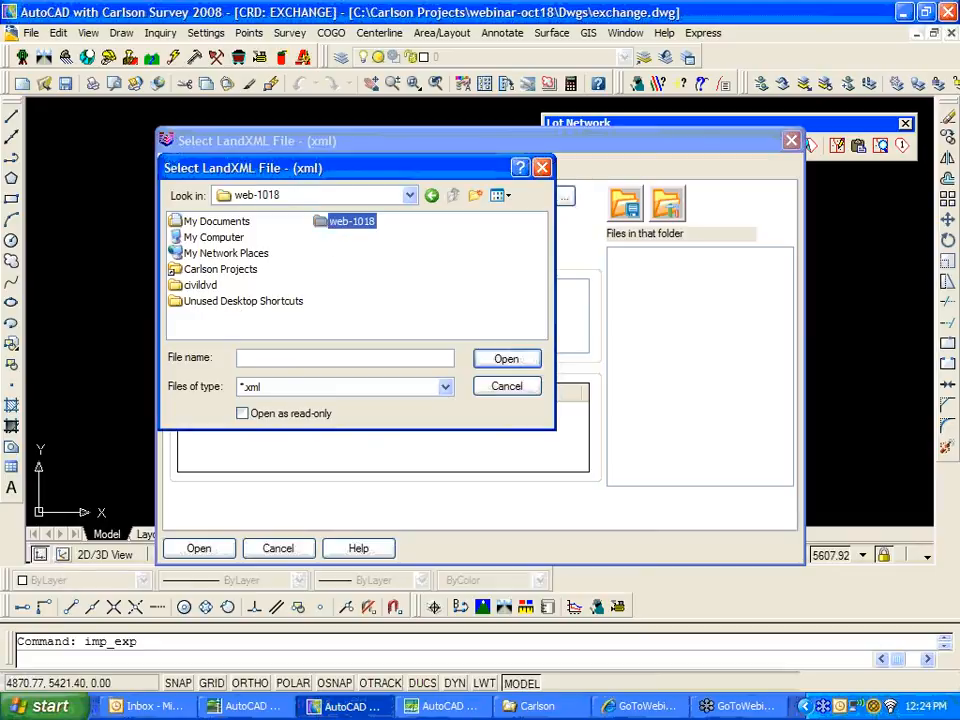
{"action": "left_click", "coordinate": [207, 303]}
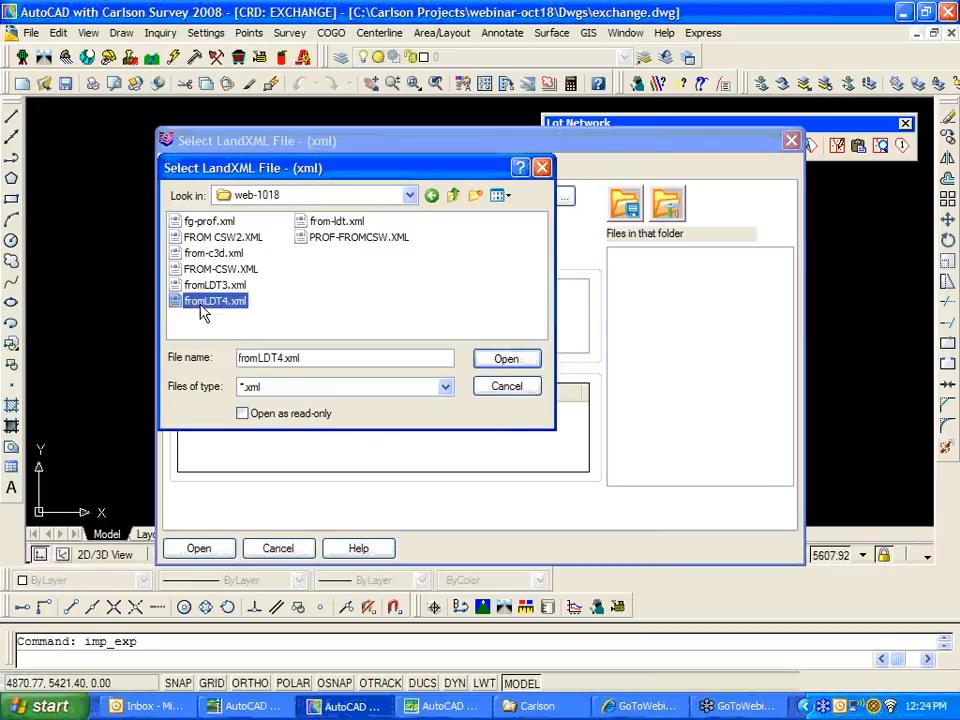
{"action": "left_click", "coordinate": [527, 362]}
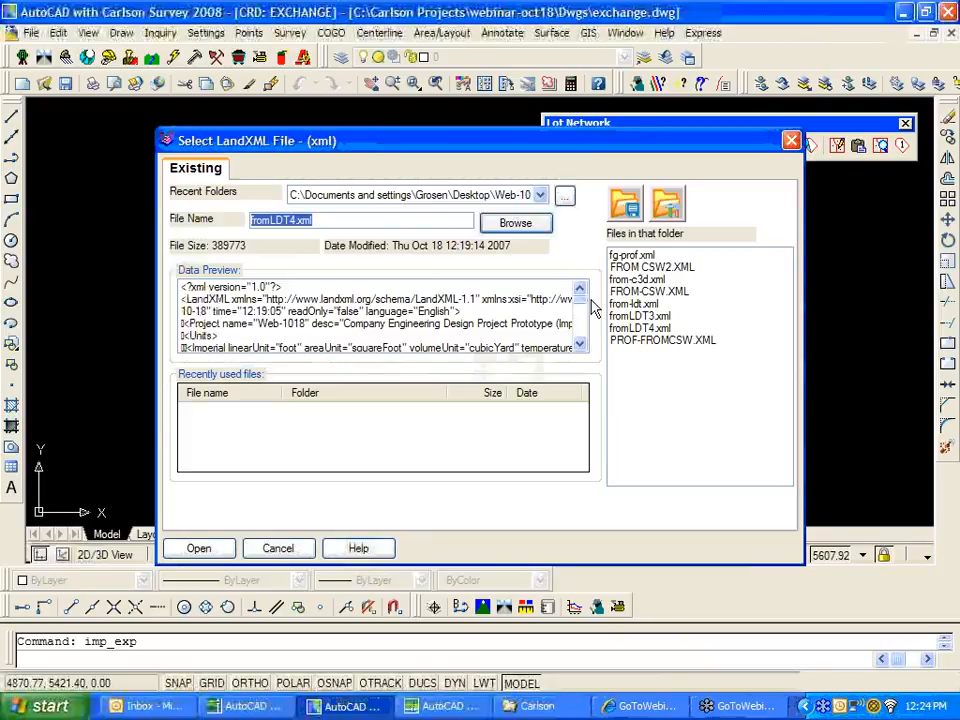
{"action": "left_click", "coordinate": [199, 548]}
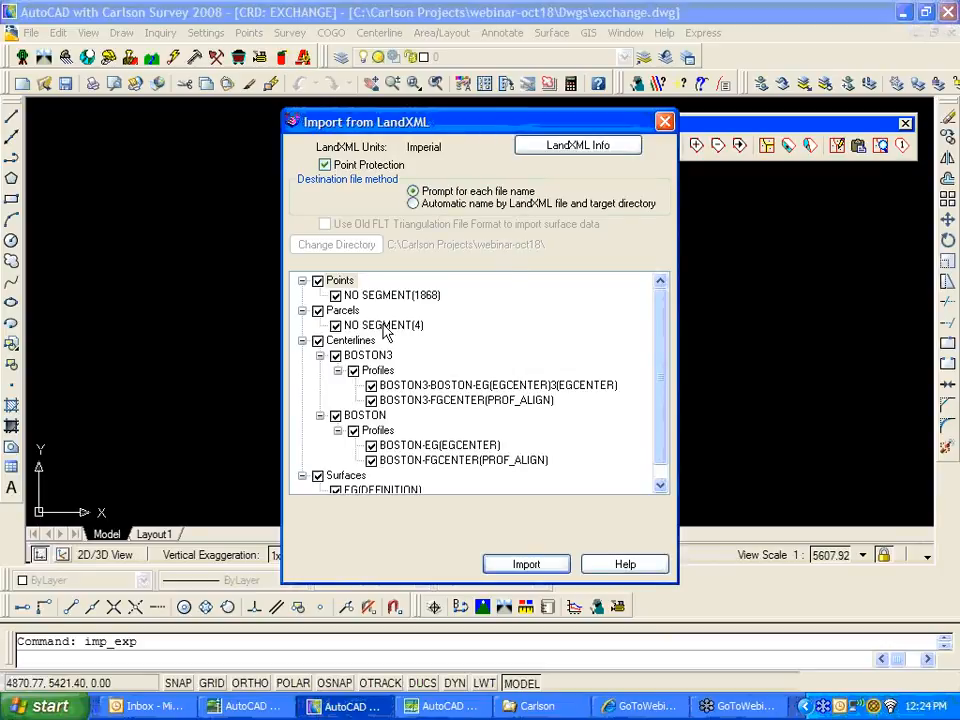
Import all listed LandXML data, storing the points in the existing exchange.crd and the parcels in a new fromLDT4.lot file.
{"action": "left_click_drag", "start_coordinate": [662, 368], "coordinate": [658, 332]}
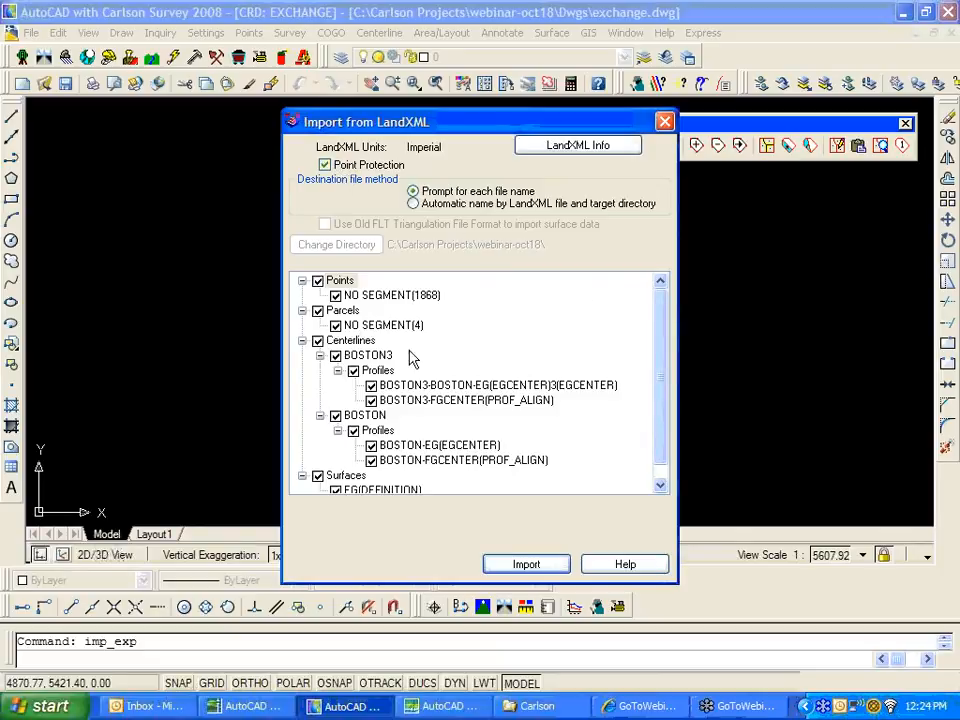
{"action": "left_click", "coordinate": [522, 563]}
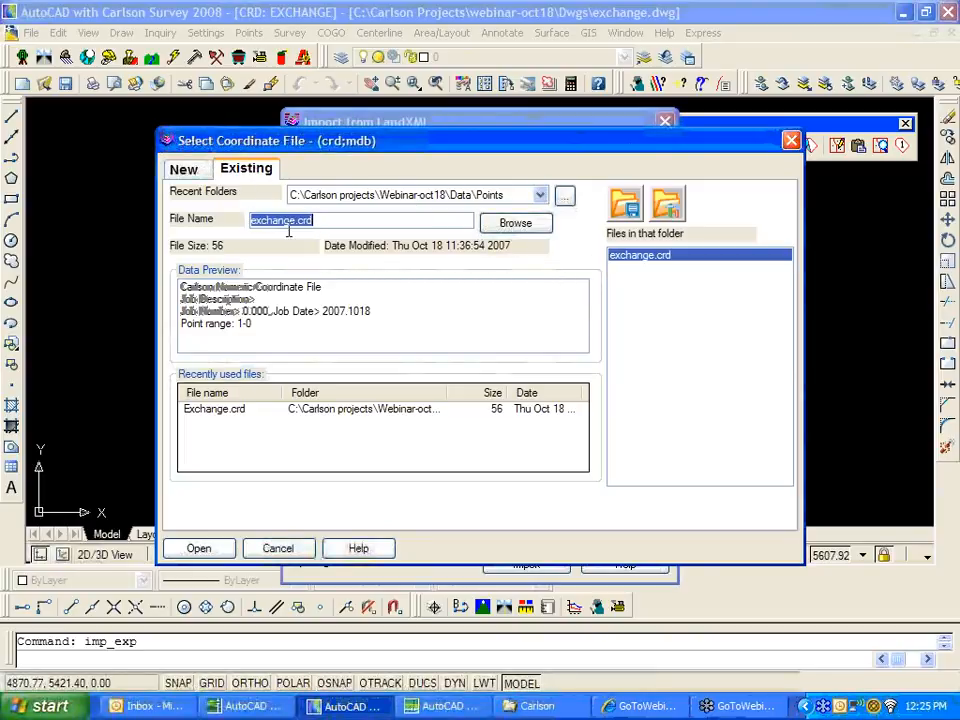
{"action": "left_click", "coordinate": [198, 177]}
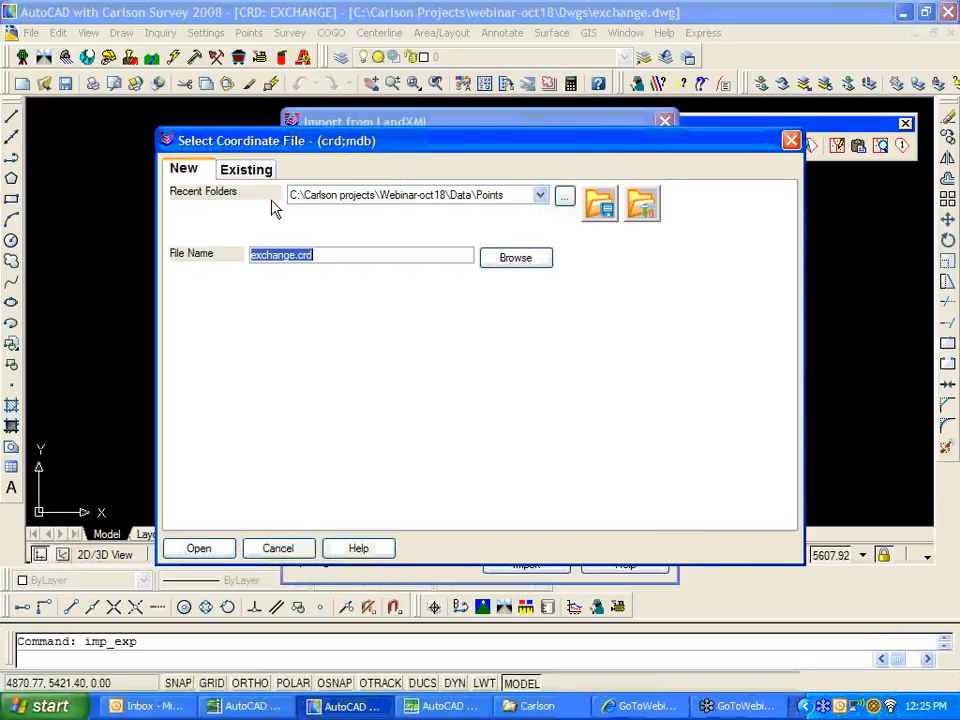
{"action": "left_click", "coordinate": [256, 169]}
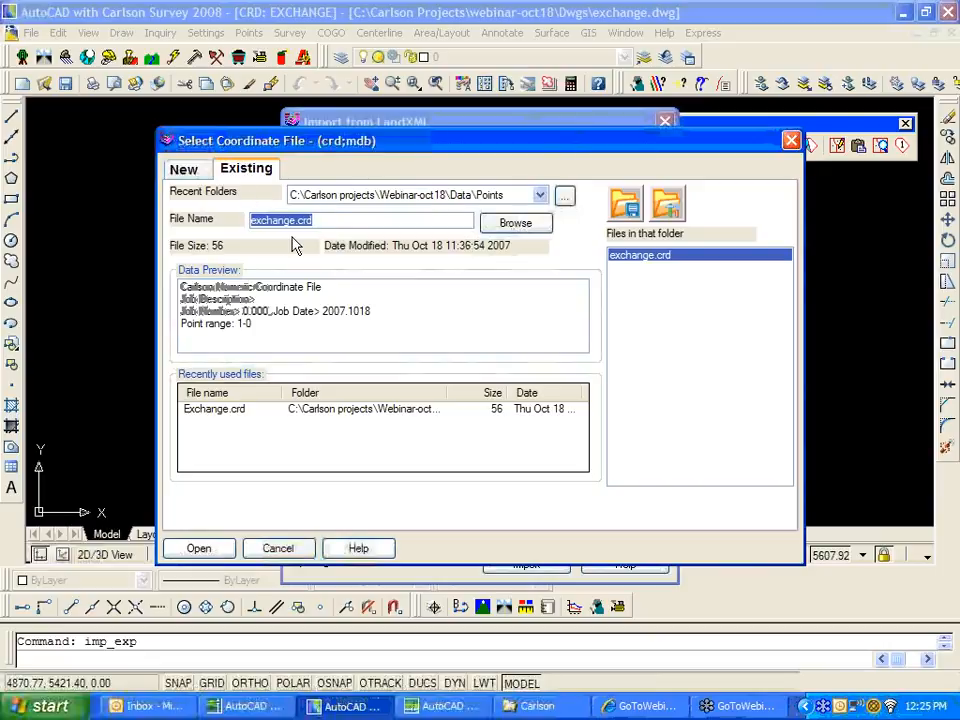
{"action": "left_click", "coordinate": [205, 552]}
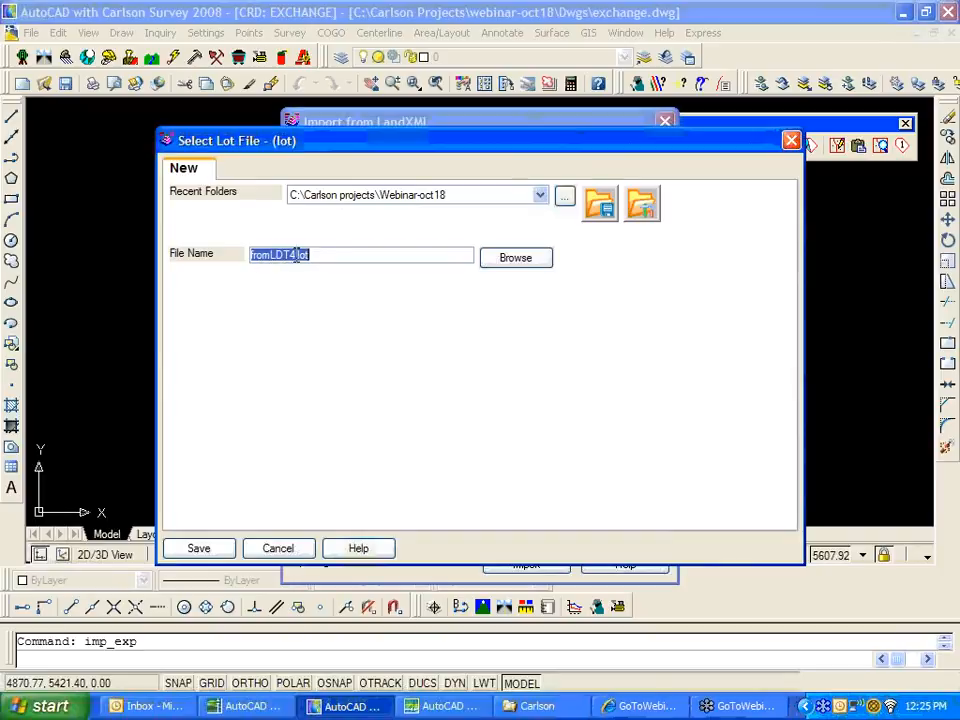
{"action": "left_click", "coordinate": [199, 549]}
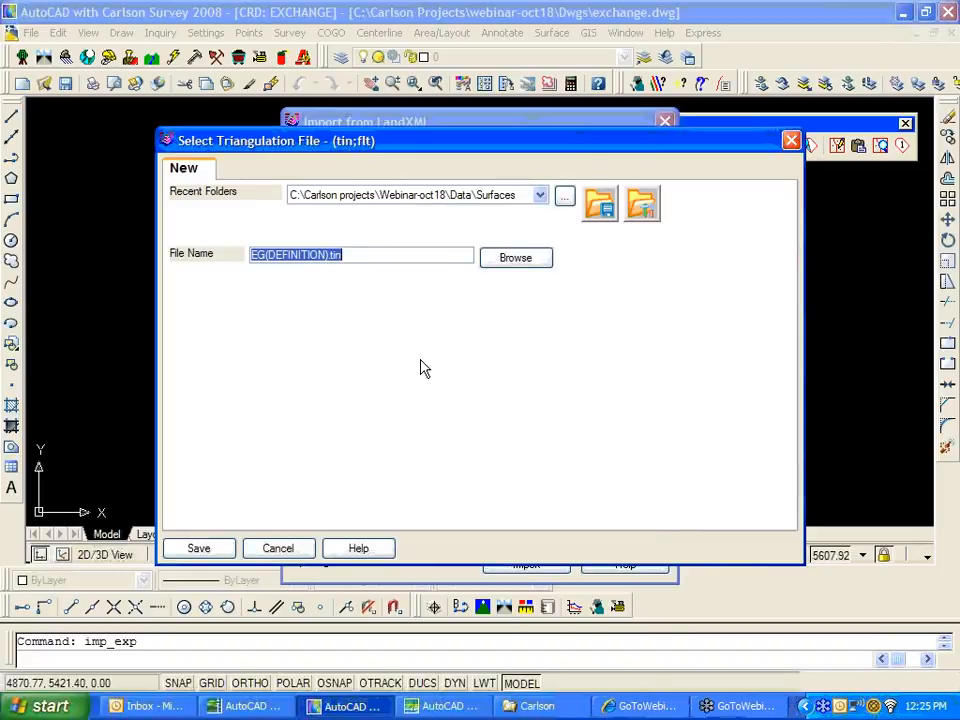
Save the imported surface's triangulation file as EG4.tin in the Surfaces folder.
{"action": "left_click", "coordinate": [329, 256]}
{"action": "key", "text": "BackSpace"}
{"action": "key", "text": "BackSpace"}
{"action": "key", "text": "BackSpace"}
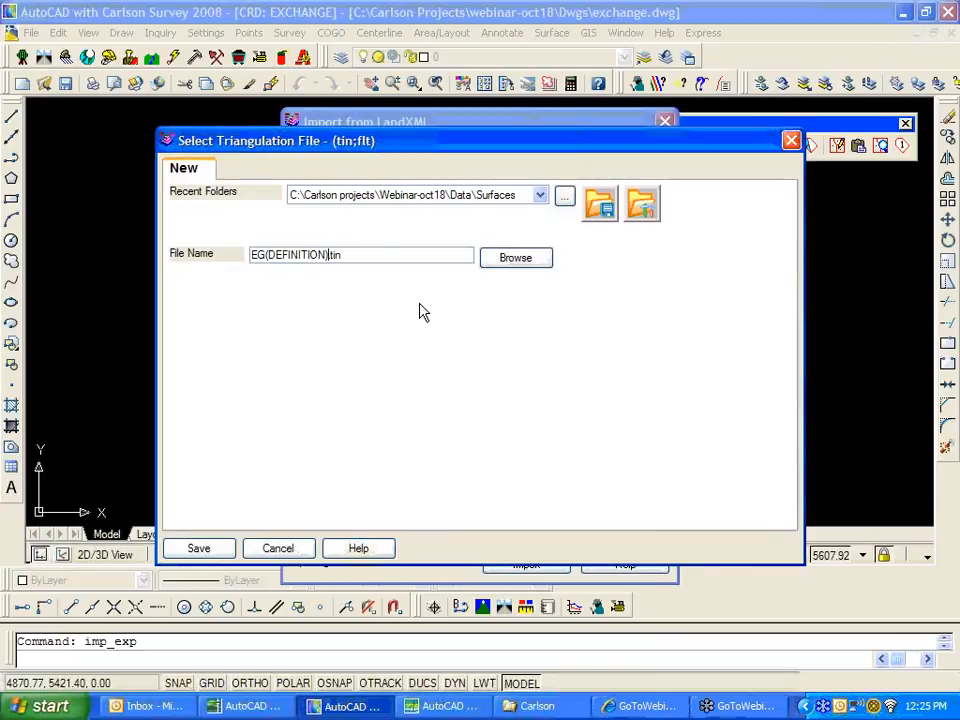
{"action": "key", "text": "BackSpace"}
{"action": "key", "text": "BackSpace"}
{"action": "key", "text": "BackSpace"}
{"action": "key", "text": "BackSpace"}
{"action": "key", "text": "BackSpace"}
{"action": "key", "text": "BackSpace"}
{"action": "key", "text": "BackSpace"}
{"action": "key", "text": "BackSpace"}
{"action": "key", "text": "BackSpace"}
{"action": "key", "text": "BackSpace"}
{"action": "type", "text": "4."}
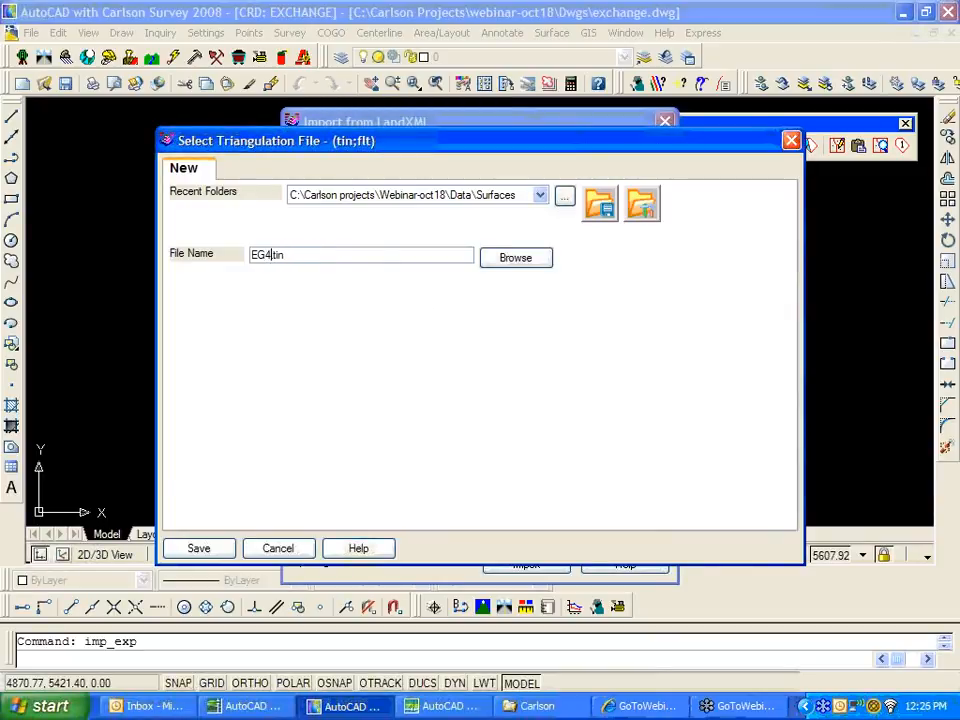
{"action": "left_click", "coordinate": [216, 553]}
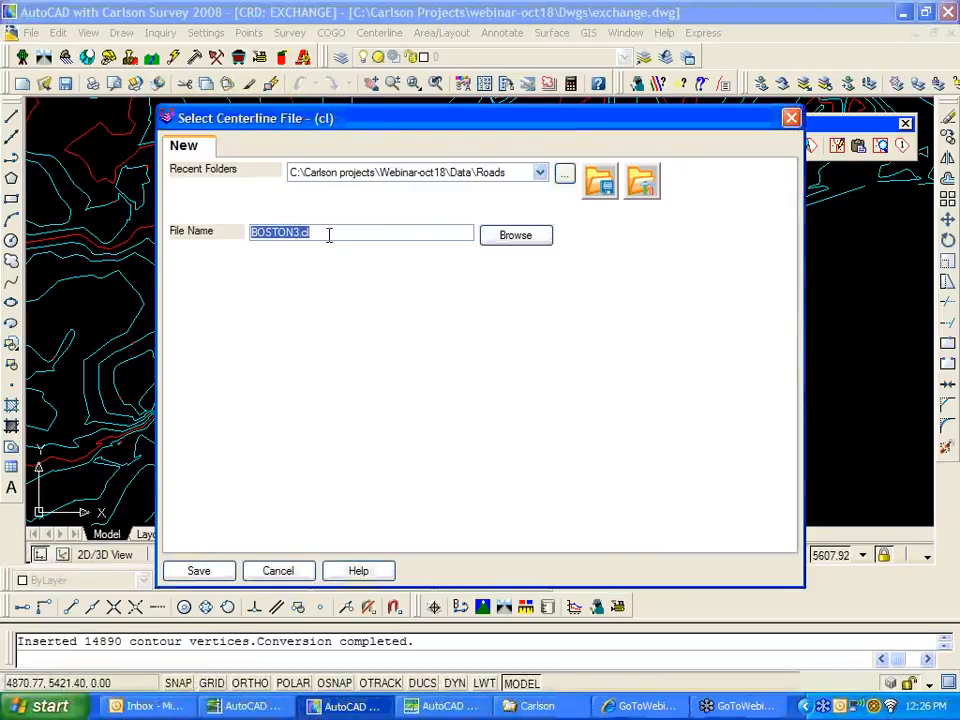
Save the BOSTON3 centerline as BOSTON4.cl and the BOSTON centerline as BOSTON.cl in the Roads folder.
{"action": "left_click", "coordinate": [298, 233]}
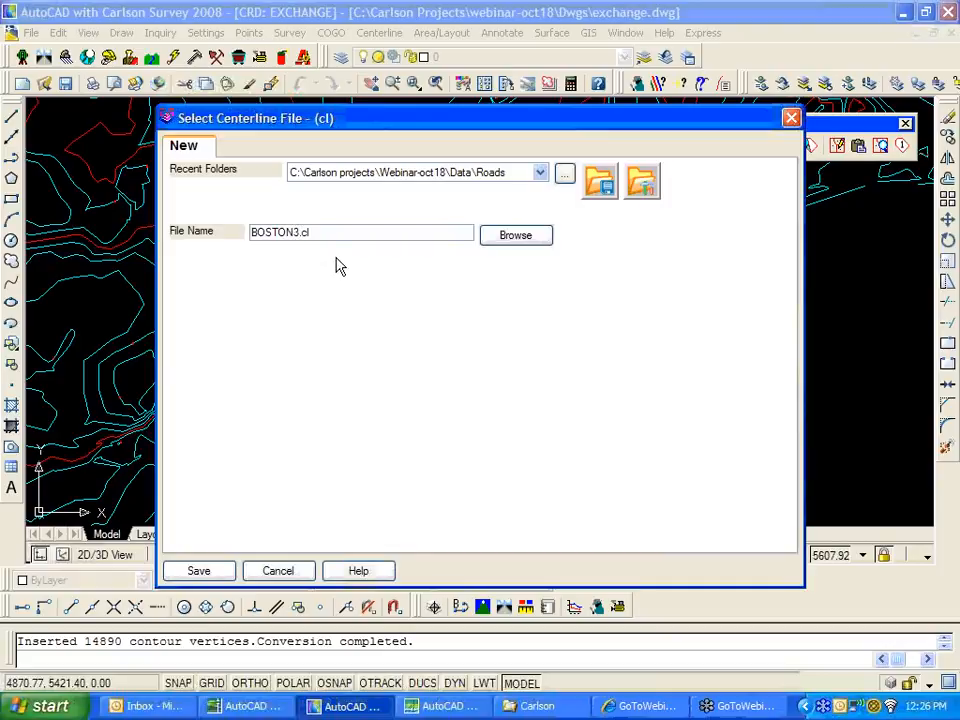
{"action": "key", "text": "BackSpace"}
{"action": "type", "text": "4"}
{"action": "left_click", "coordinate": [199, 571]}
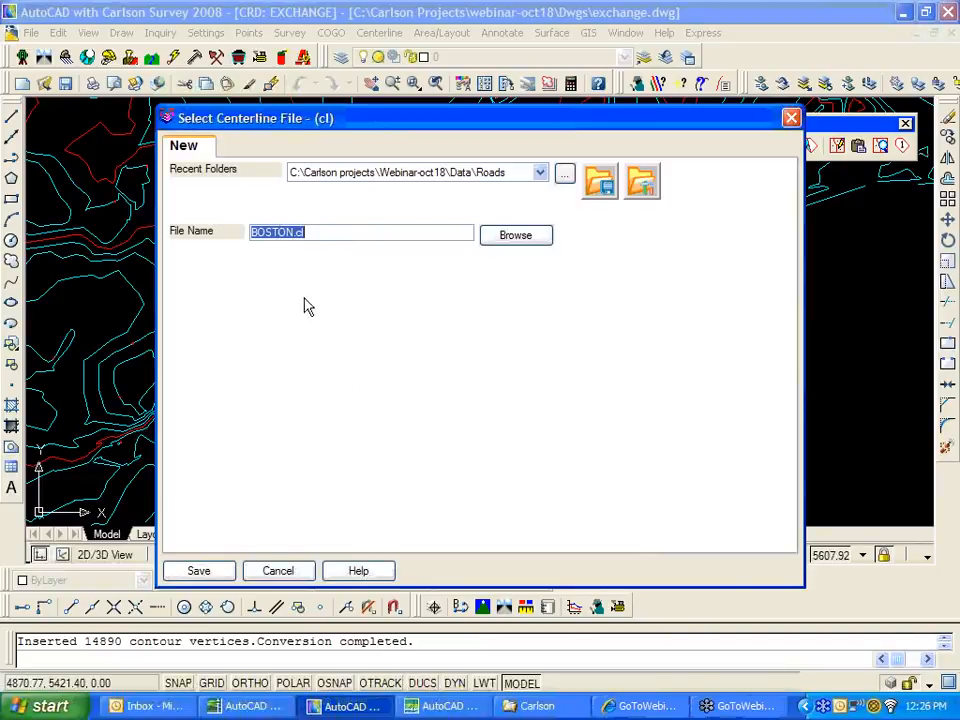
{"action": "left_click", "coordinate": [205, 571]}
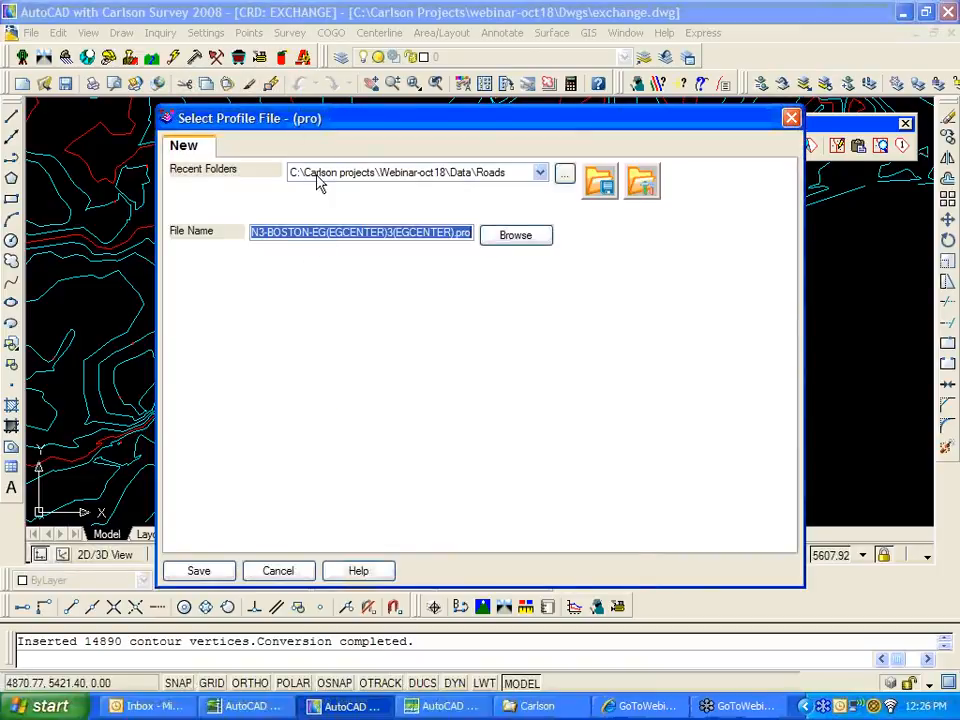
Save the BOSTON3 existing-ground profile as BOSTON3-EG.pro in the Roads folder.
{"action": "left_click", "coordinate": [453, 233]}
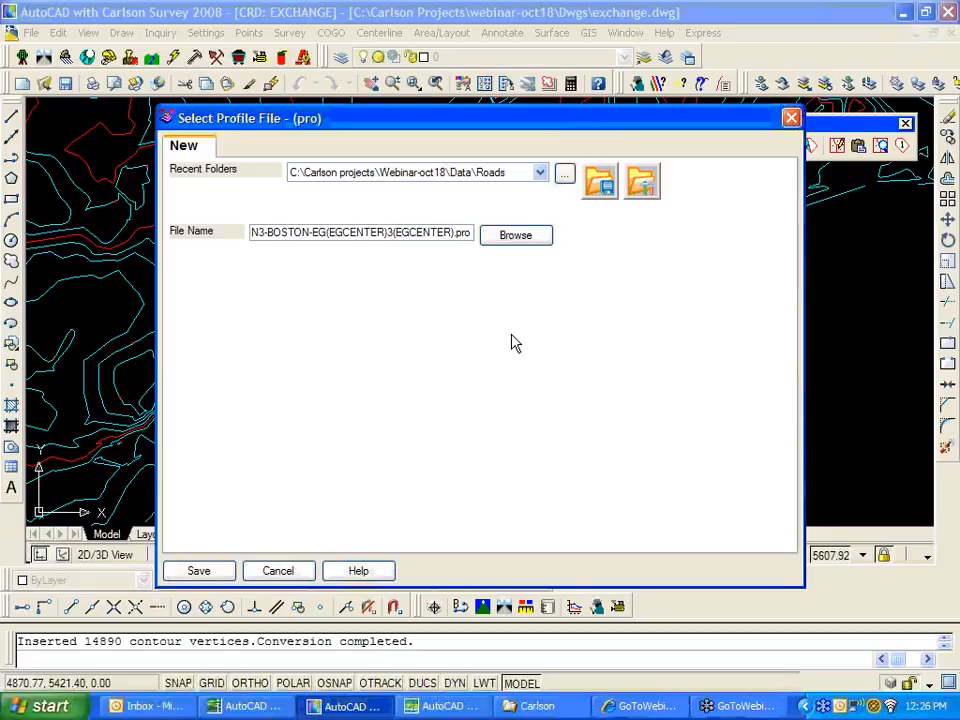
{"action": "key", "text": "BackSpace"}
{"action": "key", "text": "BackSpace"}
{"action": "key", "text": "BackSpace"}
{"action": "key", "text": "BackSpace"}
{"action": "key", "text": "BackSpace"}
{"action": "key", "text": "BackSpace"}
{"action": "key", "text": "BackSpace"}
{"action": "key", "text": "BackSpace"}
{"action": "key", "text": "BackSpace"}
{"action": "key", "text": "BackSpace"}
{"action": "key", "text": "BackSpace"}
{"action": "key", "text": "BackSpace"}
{"action": "key", "text": "BackSpace"}
{"action": "key", "text": "BackSpace"}
{"action": "key", "text": "BackSpace"}
{"action": "key", "text": "BackSpace"}
{"action": "key", "text": "BackSpace"}
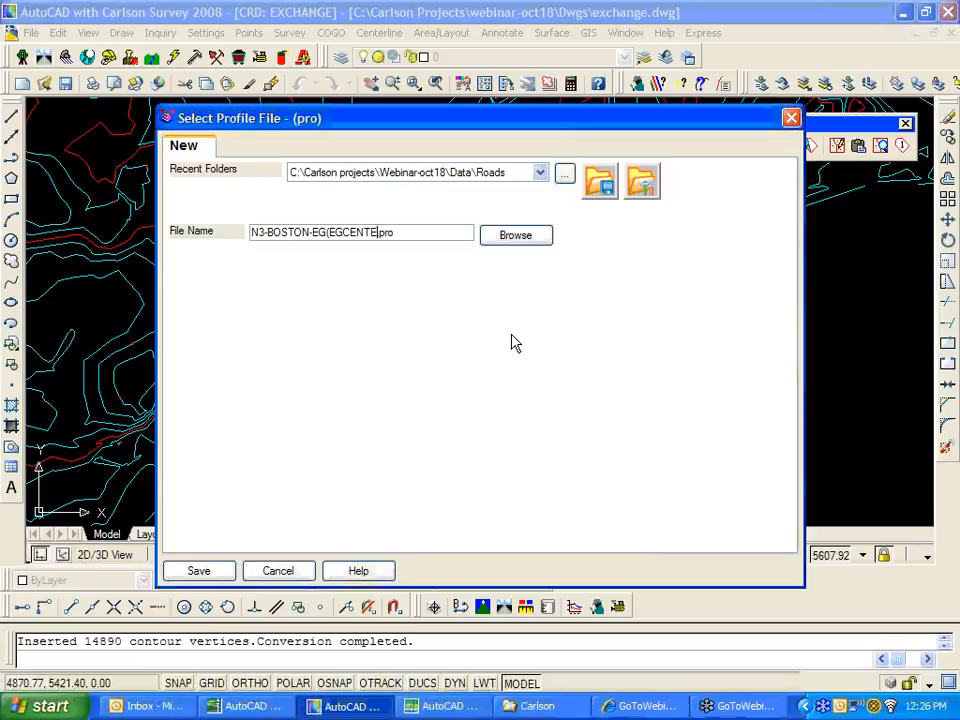
{"action": "key", "text": "BackSpace"}
{"action": "key", "text": "BackSpace"}
{"action": "key", "text": "BackSpace"}
{"action": "key", "text": "BackSpace"}
{"action": "key", "text": "BackSpace"}
{"action": "key", "text": "BackSpace"}
{"action": "key", "text": "BackSpace"}
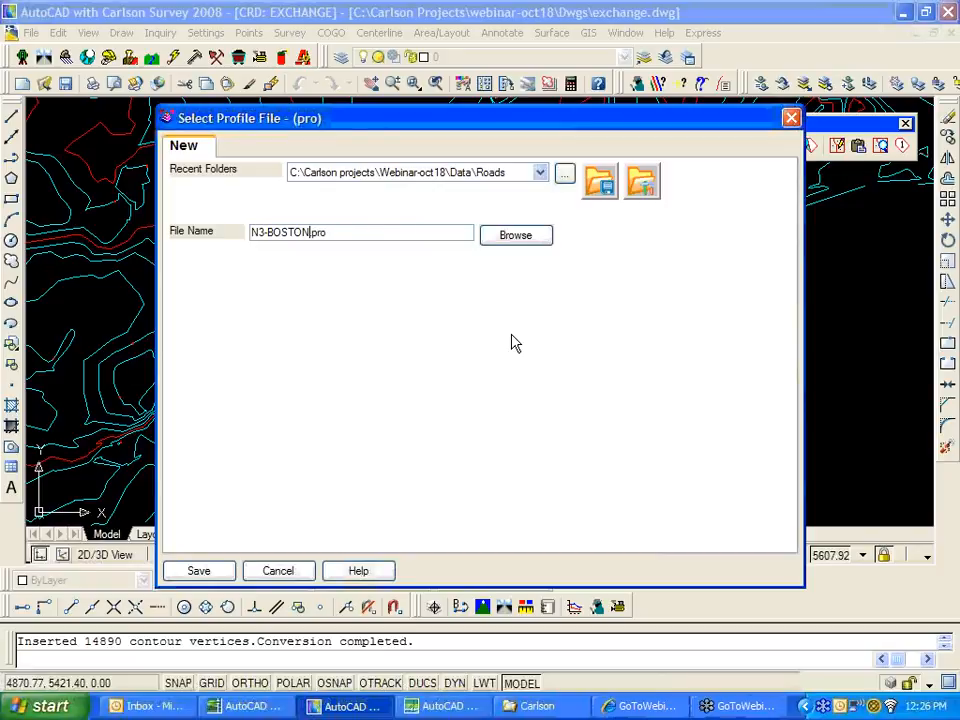
{"action": "key", "text": "BackSpace"}
{"action": "key", "text": "BackSpace"}
{"action": "key", "text": "BackSpace"}
{"action": "key", "text": "BackSpace"}
{"action": "key", "text": "BackSpace"}
{"action": "key", "text": "BackSpace"}
{"action": "key", "text": "Home"}
{"action": "type", "text": "BOST"}
{"action": "key", "text": "Right"}
{"action": "key", "text": "Right"}
{"action": "key", "text": "Right"}
{"action": "key", "text": "Right"}
{"action": "key", "text": "Right"}
{"action": "key", "text": "BackSpace"}
{"action": "type", "text": "-"}
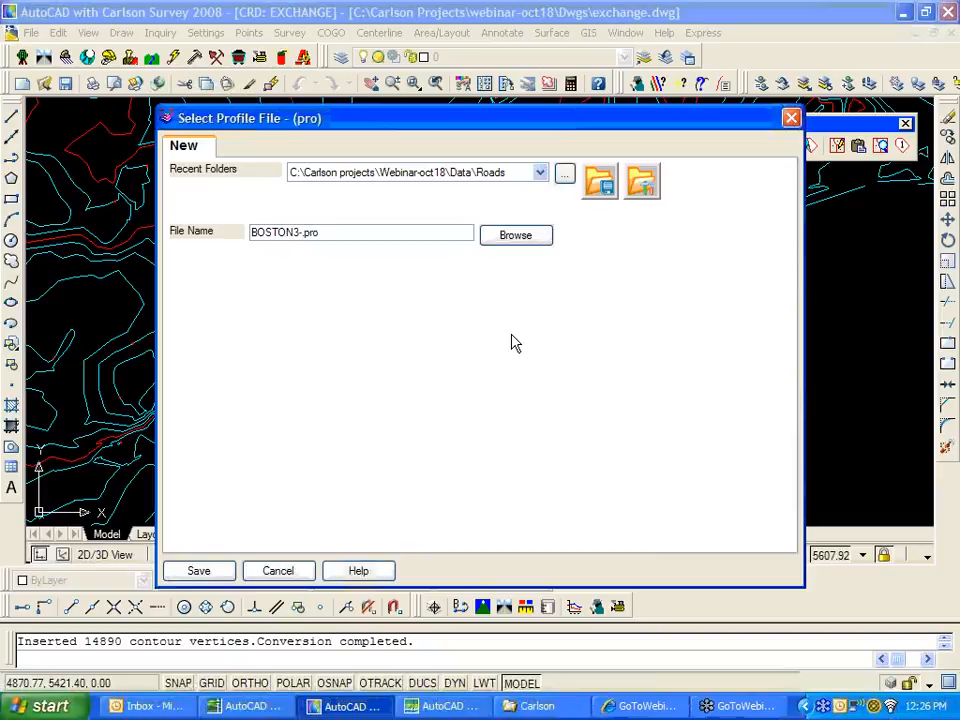
{"action": "type", "text": "EG"}
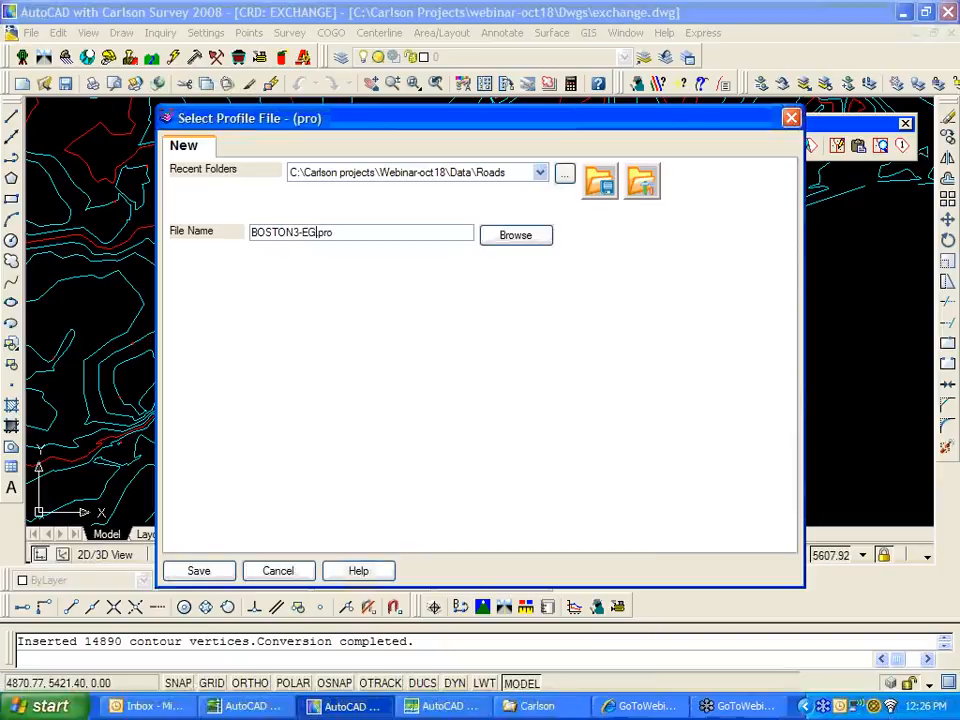
{"action": "left_click", "coordinate": [200, 571]}
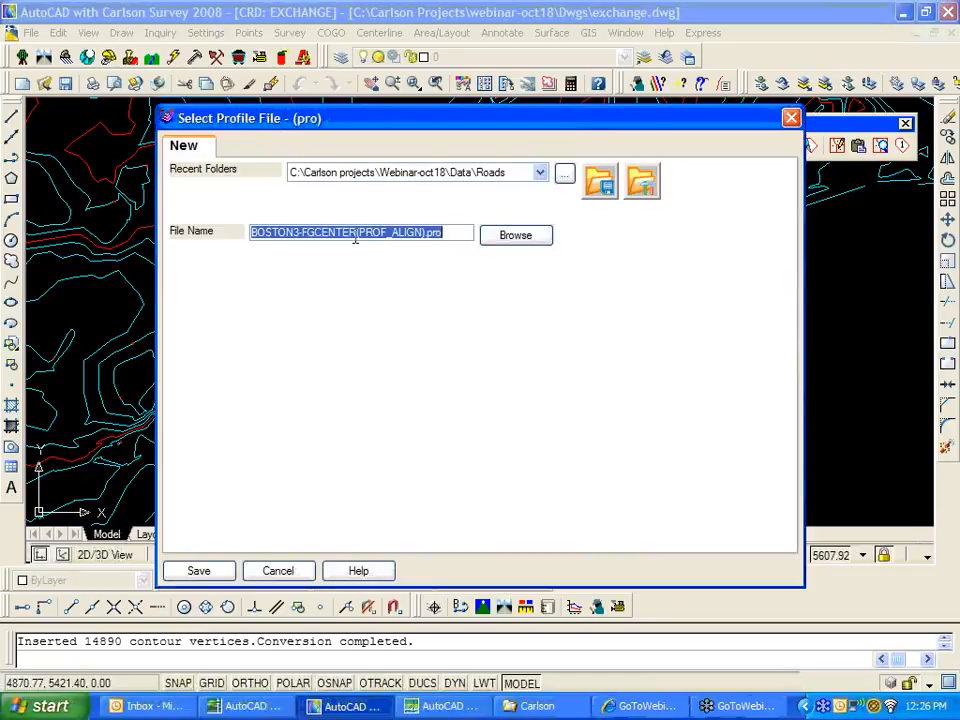
Shorten the BOSTON3 finished-grade profile's file name to BOSTON3-FG.pro and save it in the Roads folder.
{"action": "left_click", "coordinate": [316, 232]}
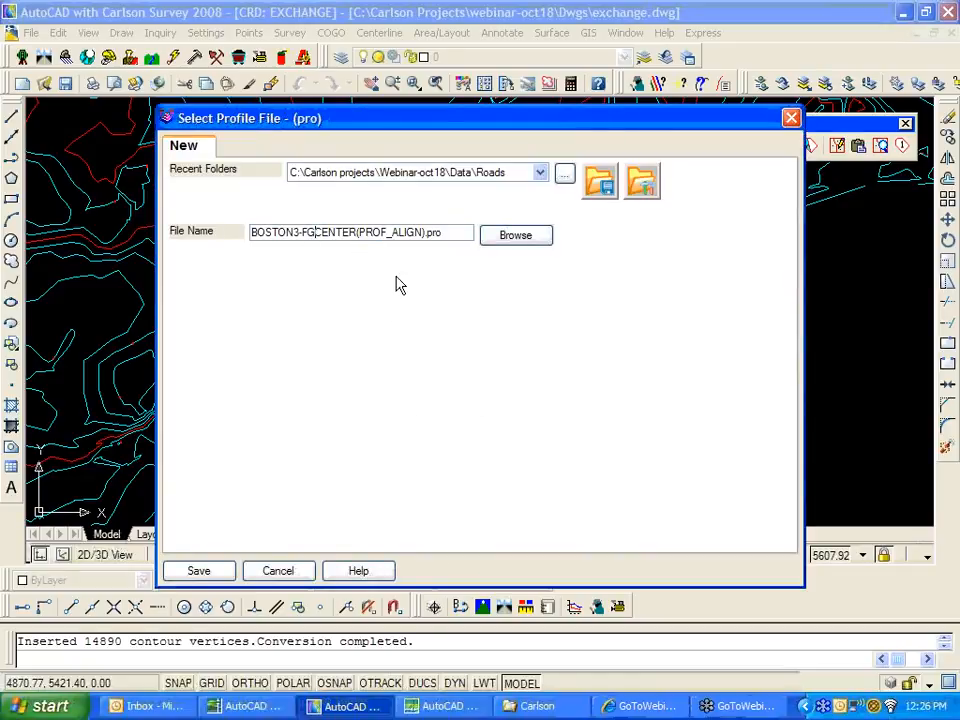
{"action": "key", "text": "Delete"}
{"action": "key", "text": "Delete"}
{"action": "key", "text": "Delete"}
{"action": "key", "text": "Delete"}
{"action": "key", "text": "Delete"}
{"action": "key", "text": "Delete"}
{"action": "key", "text": "Delete"}
{"action": "key", "text": "Delete"}
{"action": "key", "text": "Delete"}
{"action": "key", "text": "Delete"}
{"action": "key", "text": "Delete"}
{"action": "key", "text": "Delete"}
{"action": "key", "text": "Delete"}
{"action": "key", "text": "Delete"}
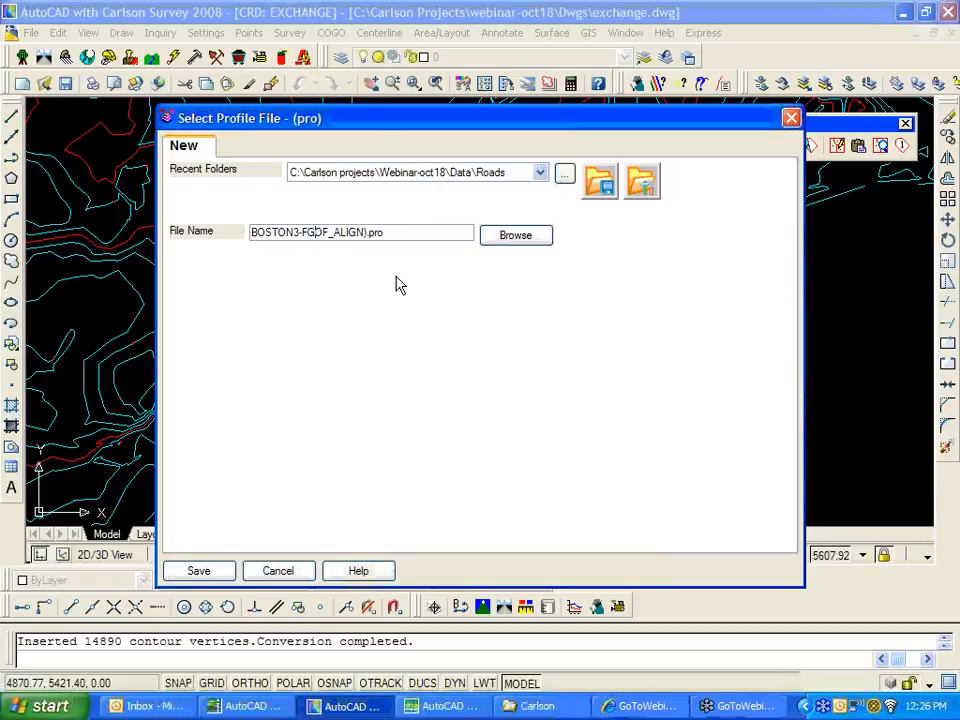
{"action": "key", "text": "Delete"}
{"action": "key", "text": "Delete"}
{"action": "key", "text": "Delete"}
{"action": "key", "text": "Delete"}
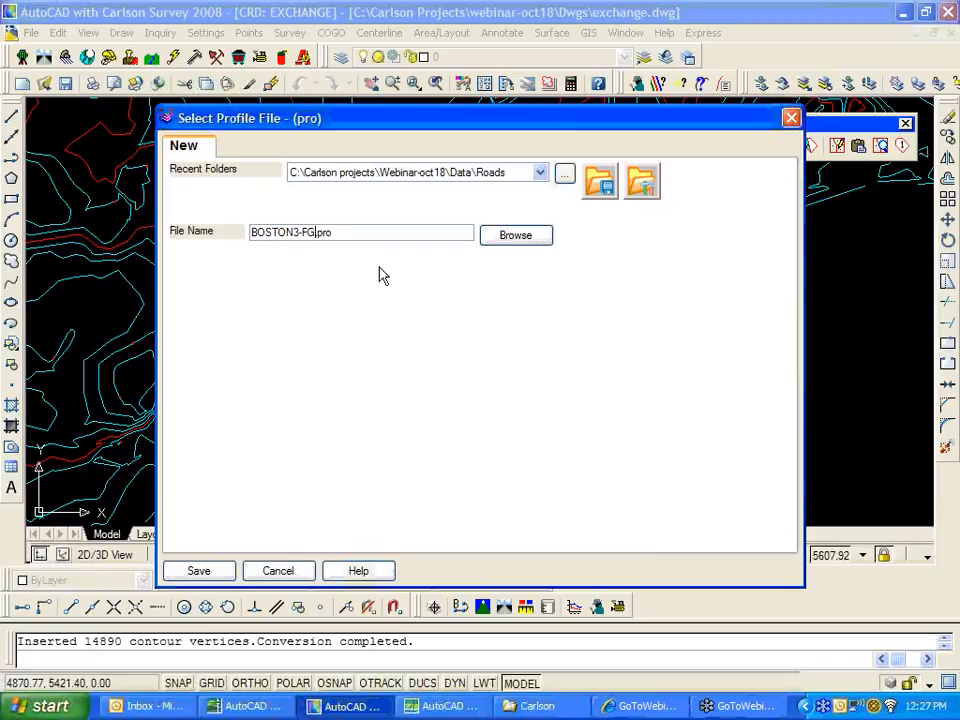
{"action": "left_click", "coordinate": [225, 568]}
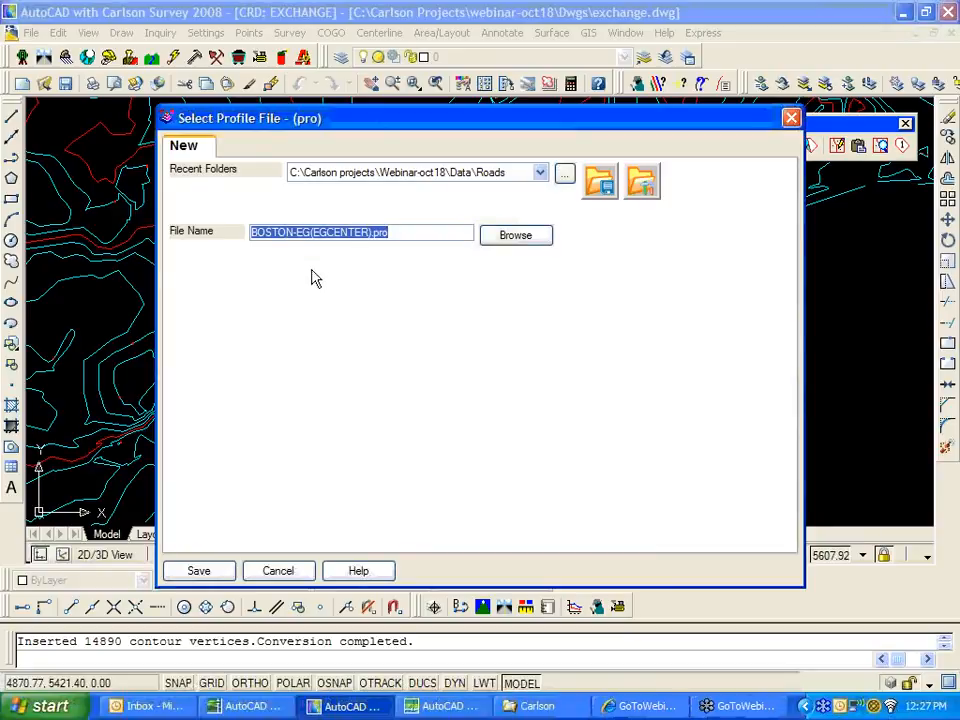
Save the two BOSTON profiles under their suggested names, BOSTON-EG(EGCENTER).pro and BOSTON-FGCENTER(PROF_ALIGN).pro, and finish the LandXML import.
{"action": "left_click", "coordinate": [199, 571]}
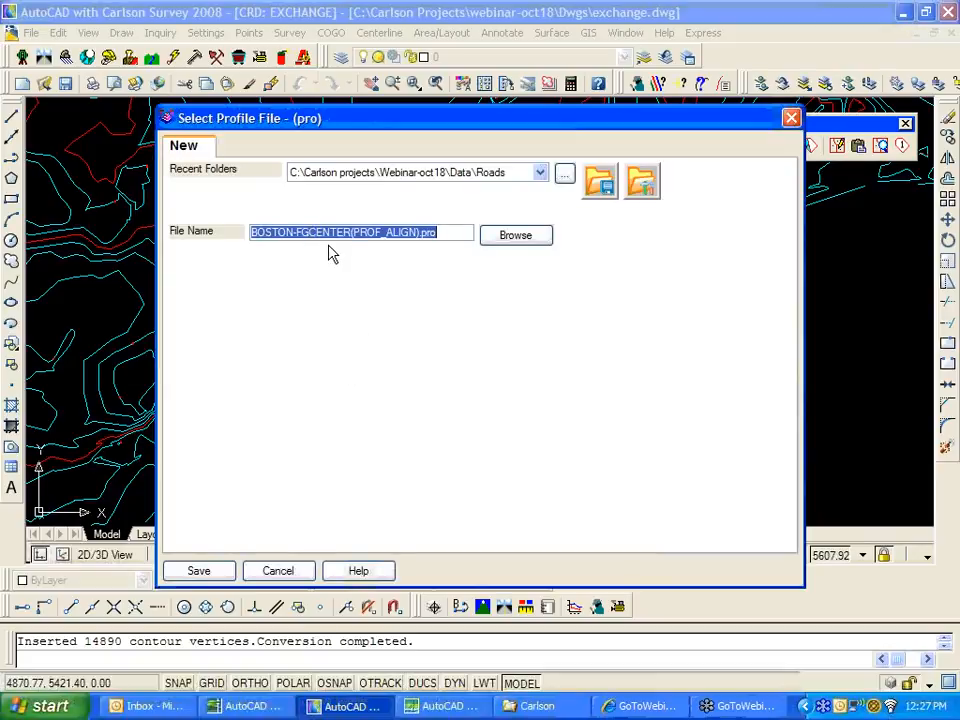
{"action": "left_click", "coordinate": [204, 575]}
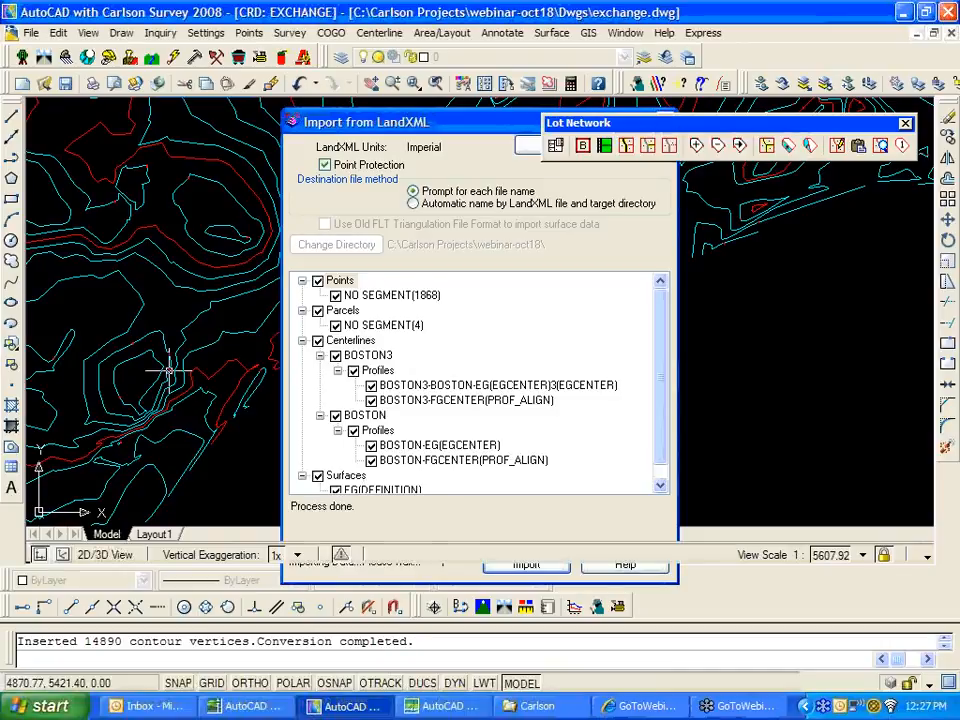
{"action": "scroll", "coordinate": [484, 411], "scroll_direction": "down", "scroll_amount": 6}
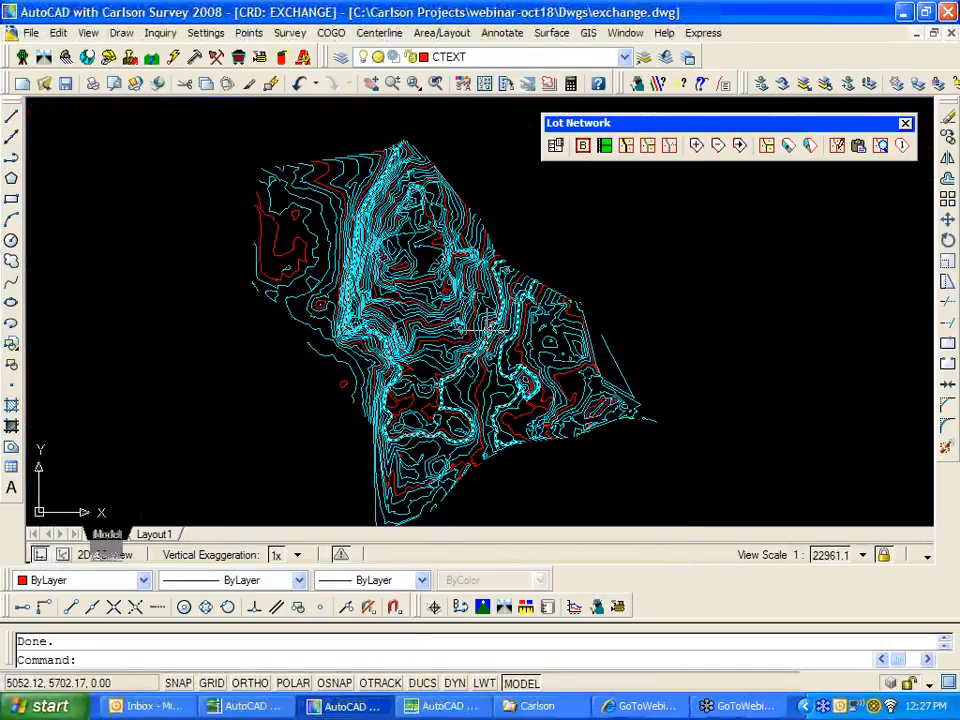
List all points of exchange.crd in a report, look through the imported points and close the report.
{"action": "left_click", "coordinate": [249, 33]}
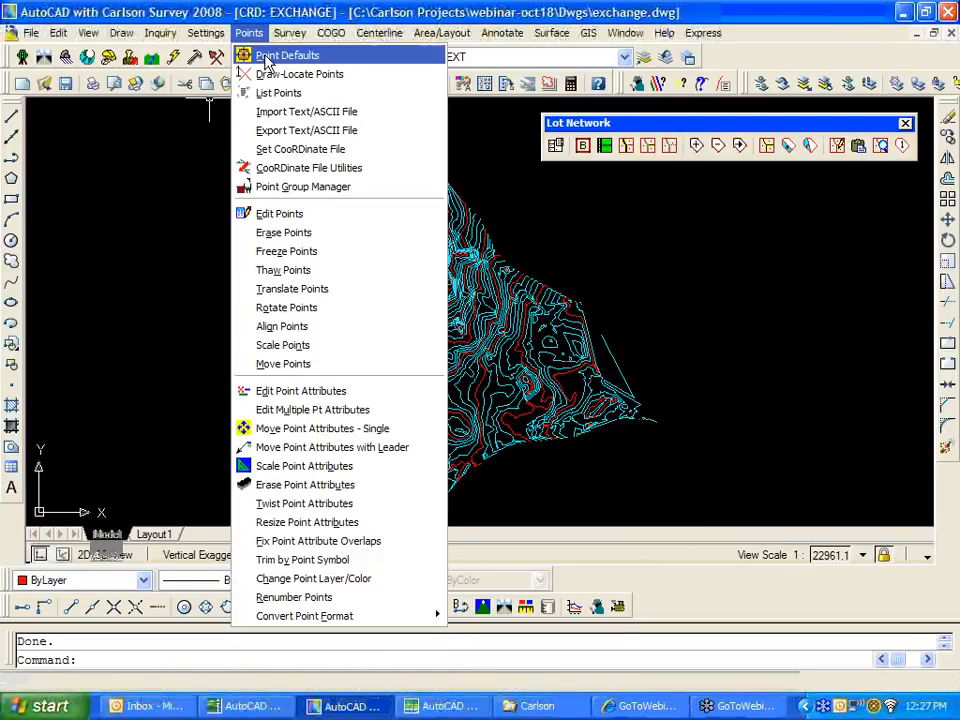
{"action": "left_click", "coordinate": [258, 92]}
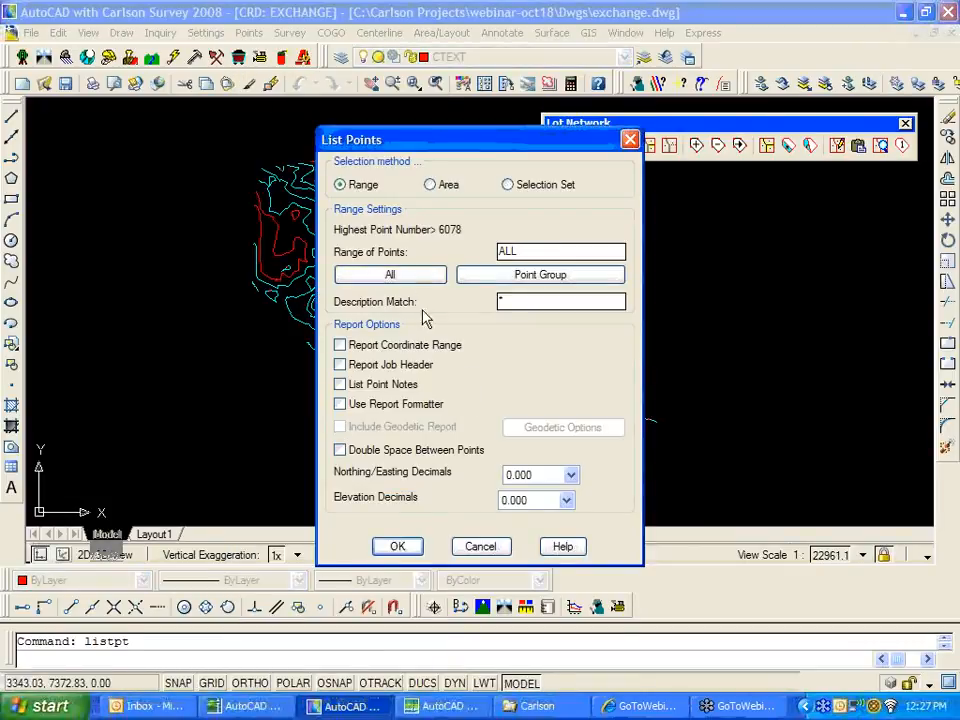
{"action": "left_click", "coordinate": [397, 547]}
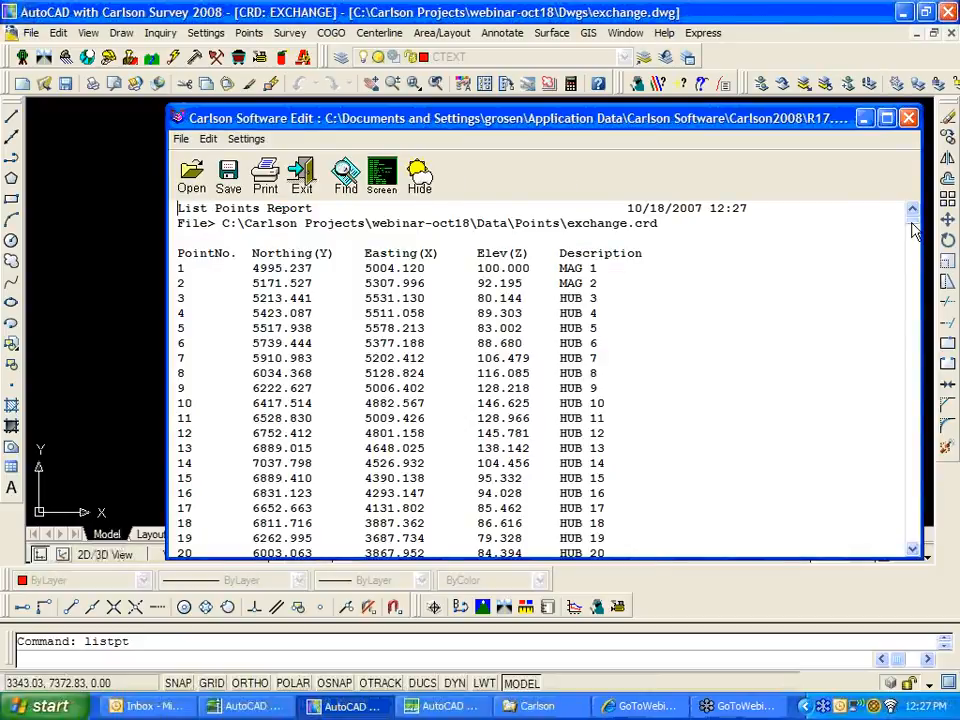
{"action": "left_click_drag", "start_coordinate": [912, 226], "coordinate": [911, 533]}
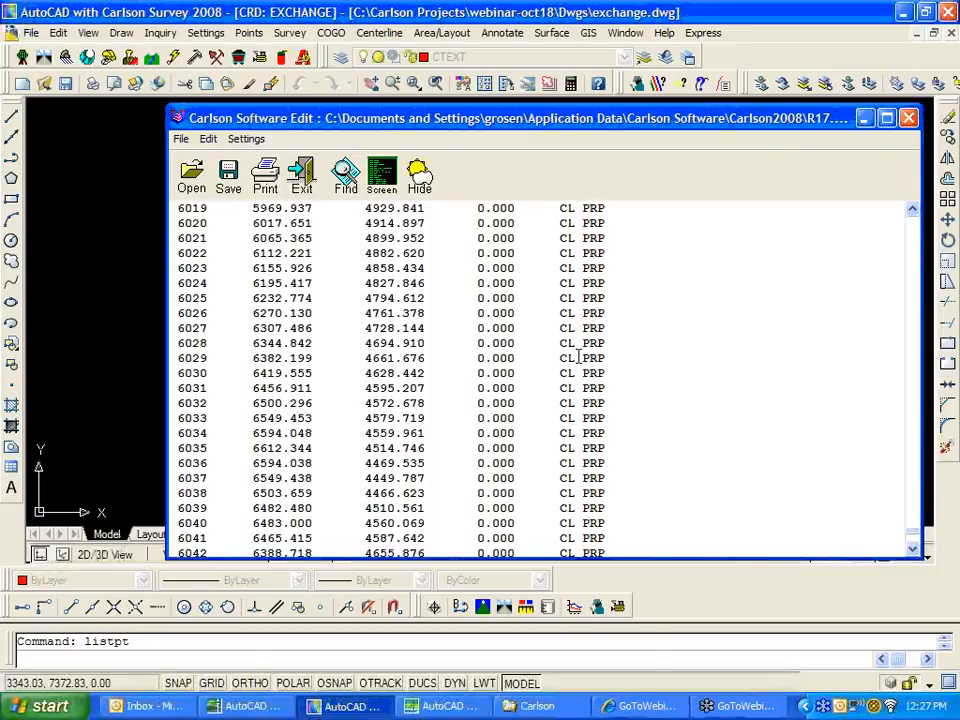
{"action": "left_click_drag", "start_coordinate": [912, 533], "coordinate": [914, 222]}
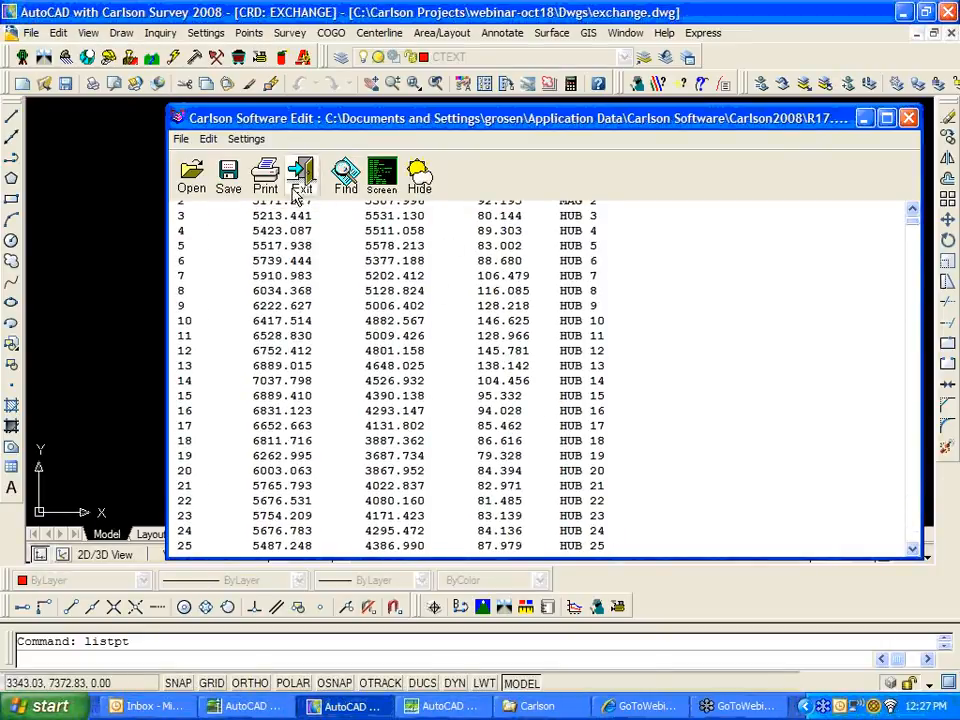
{"action": "left_click", "coordinate": [302, 175]}
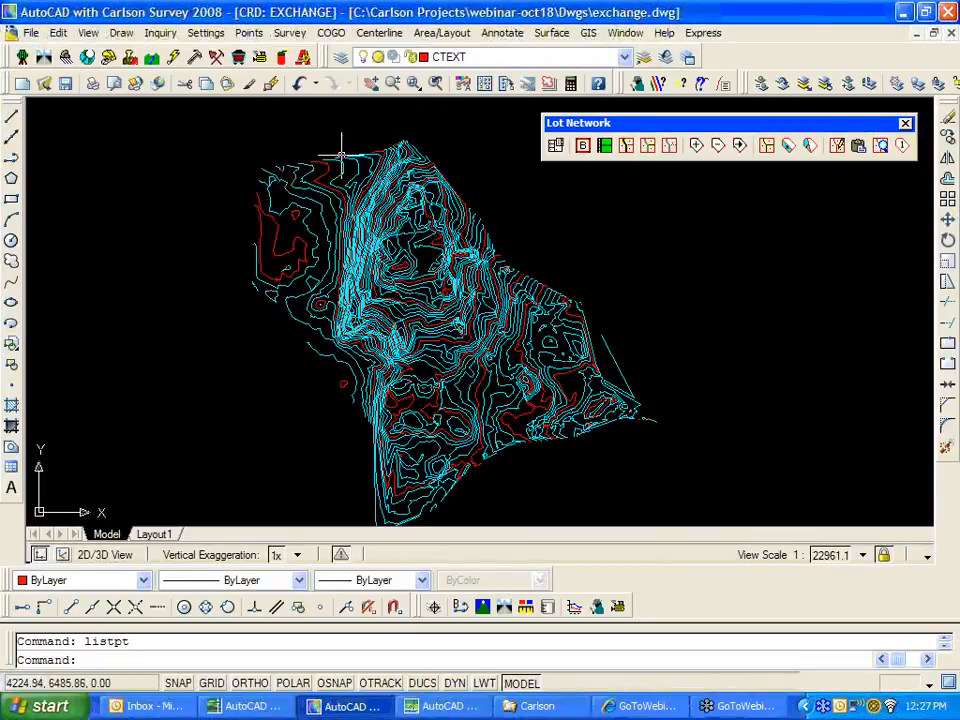
List the object properties of the 150 contour elevation label, then close the listing.
{"action": "scroll", "coordinate": [445, 322], "scroll_direction": "up", "scroll_amount": 2}
{"action": "scroll", "coordinate": [445, 322], "scroll_direction": "up", "scroll_amount": 6}
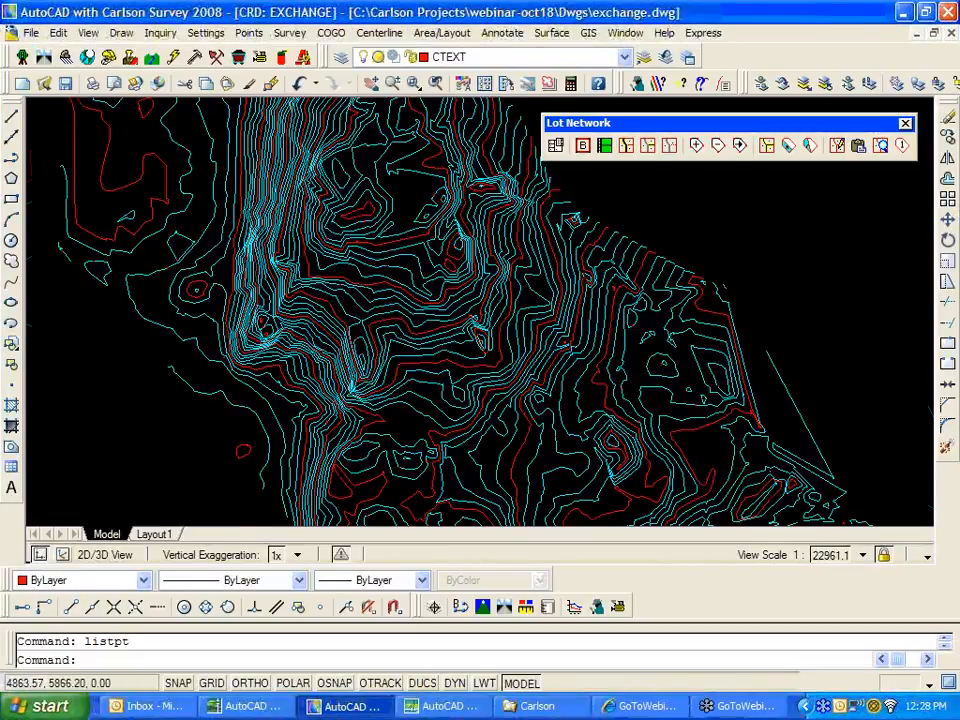
{"action": "scroll", "coordinate": [332, 208], "scroll_direction": "down", "scroll_amount": 4}
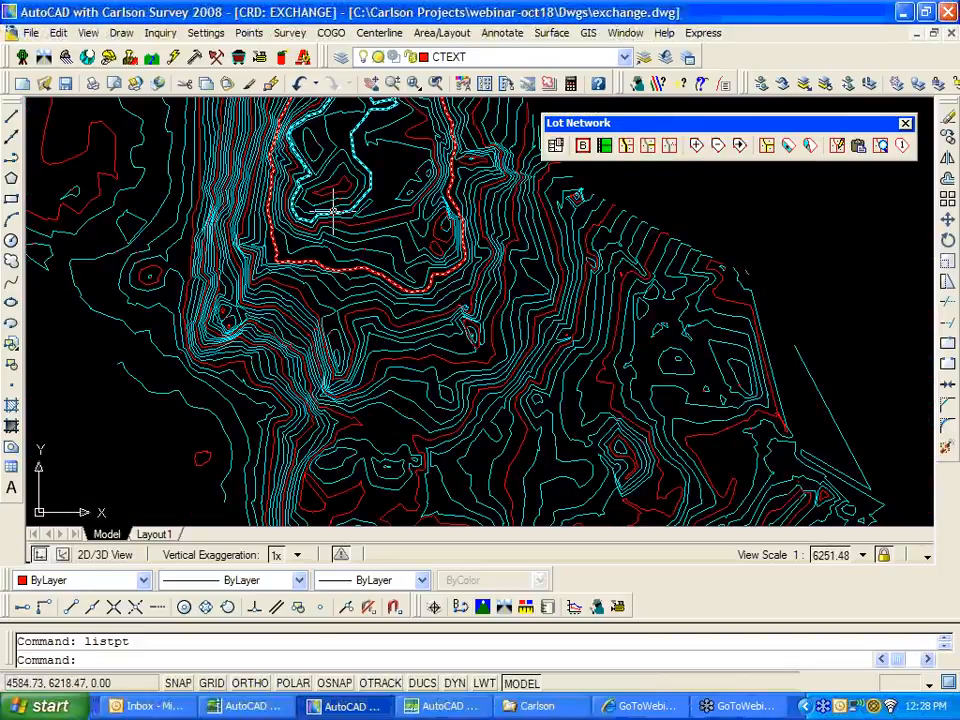
{"action": "scroll", "coordinate": [429, 242], "scroll_direction": "up", "scroll_amount": 9}
{"action": "scroll", "coordinate": [200, 286], "scroll_direction": "up", "scroll_amount": 3}
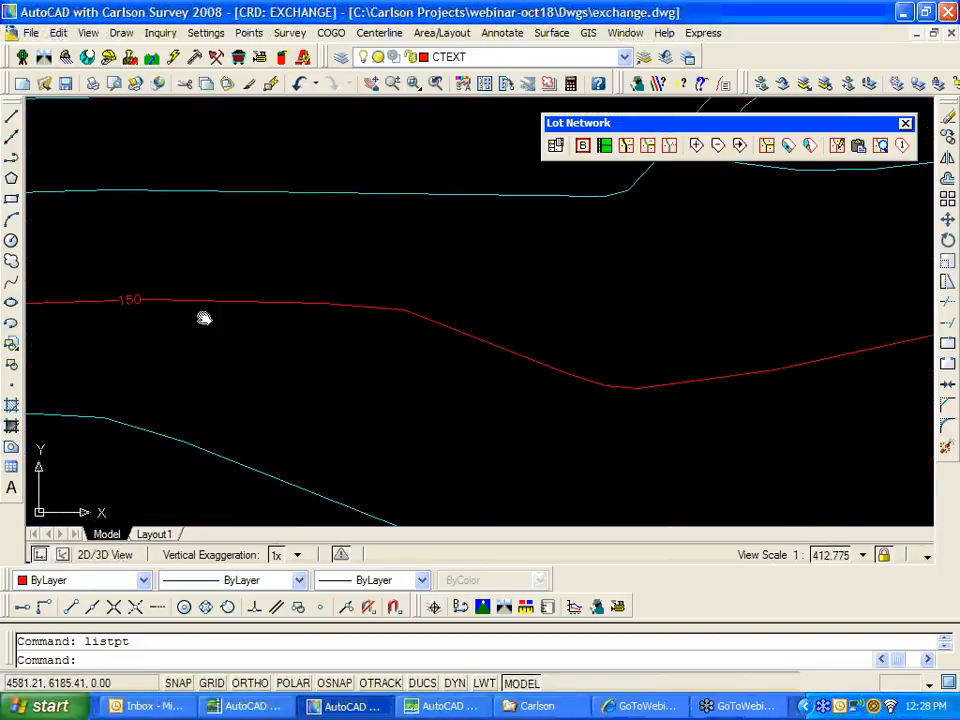
{"action": "middle_click_drag", "start_coordinate": [204, 317], "coordinate": [421, 334]}
{"action": "scroll", "coordinate": [367, 354], "scroll_direction": "up", "scroll_amount": 2}
{"action": "left_click", "coordinate": [341, 290]}
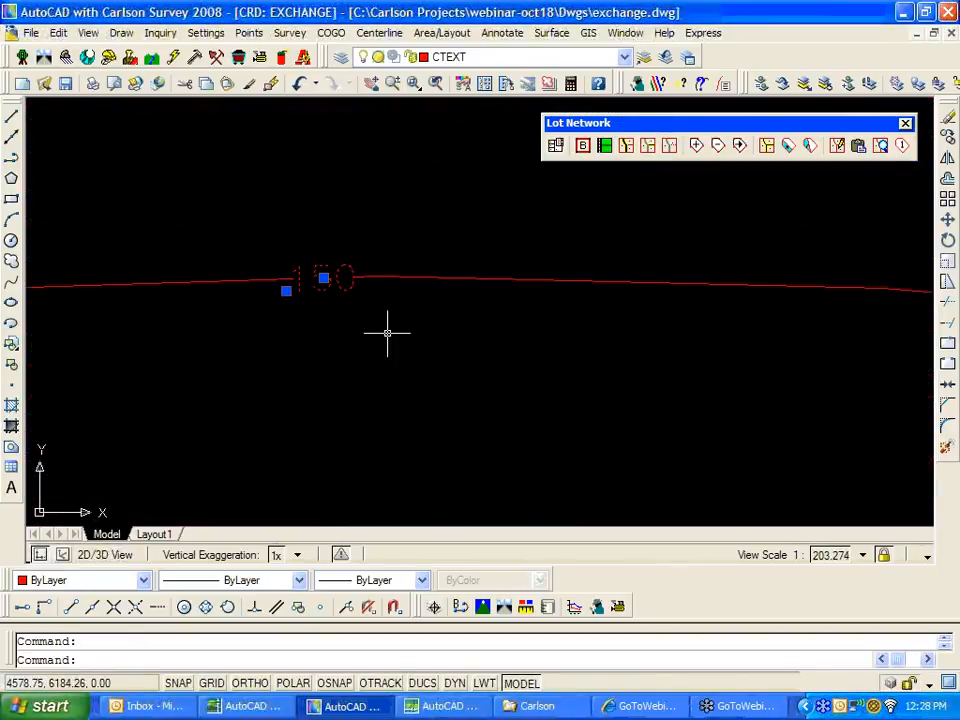
{"action": "type", "text": "li"}
{"action": "key", "text": "Return"}
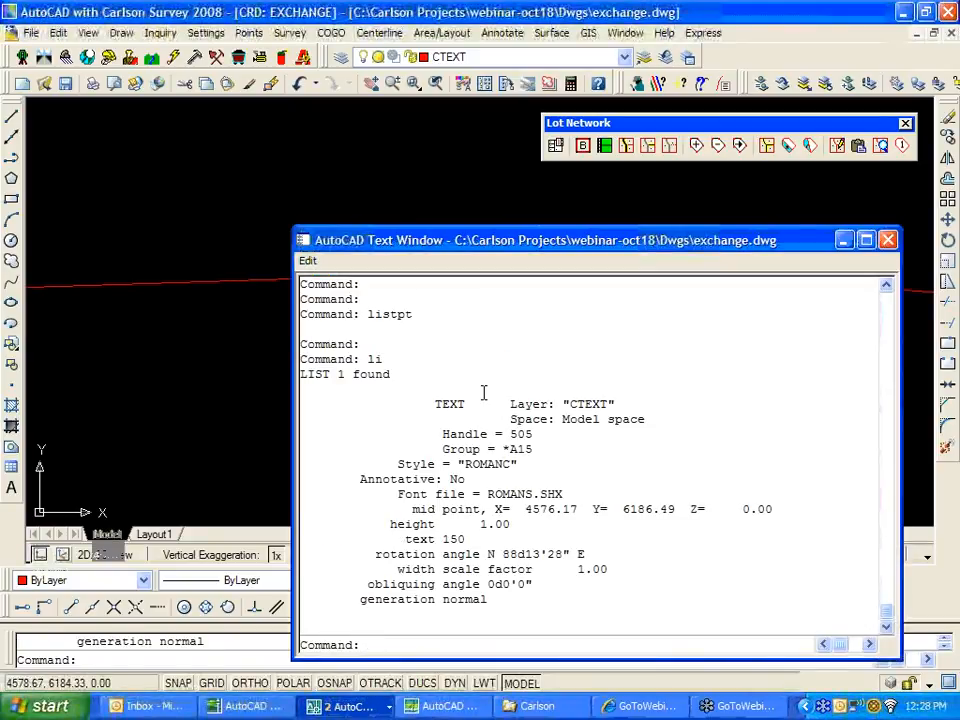
{"action": "key", "text": "Escape"}
{"action": "key", "text": "Escape"}
{"action": "key", "text": "F2"}
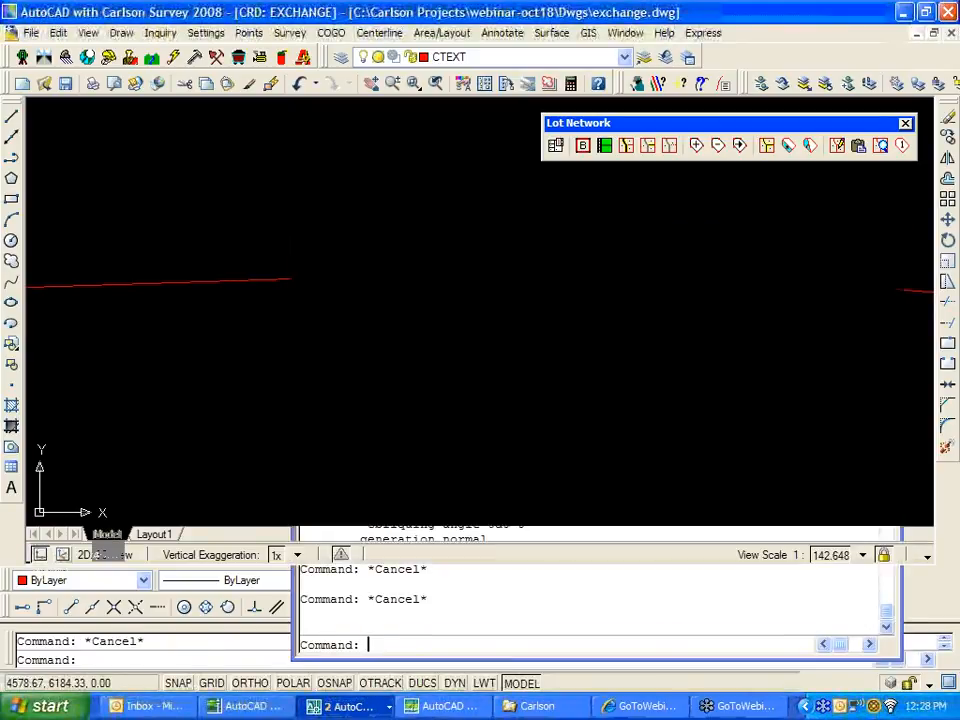
Select the index contour running through the 150 label to check its layer and continuity, then deselect it.
{"action": "left_click", "coordinate": [263, 279]}
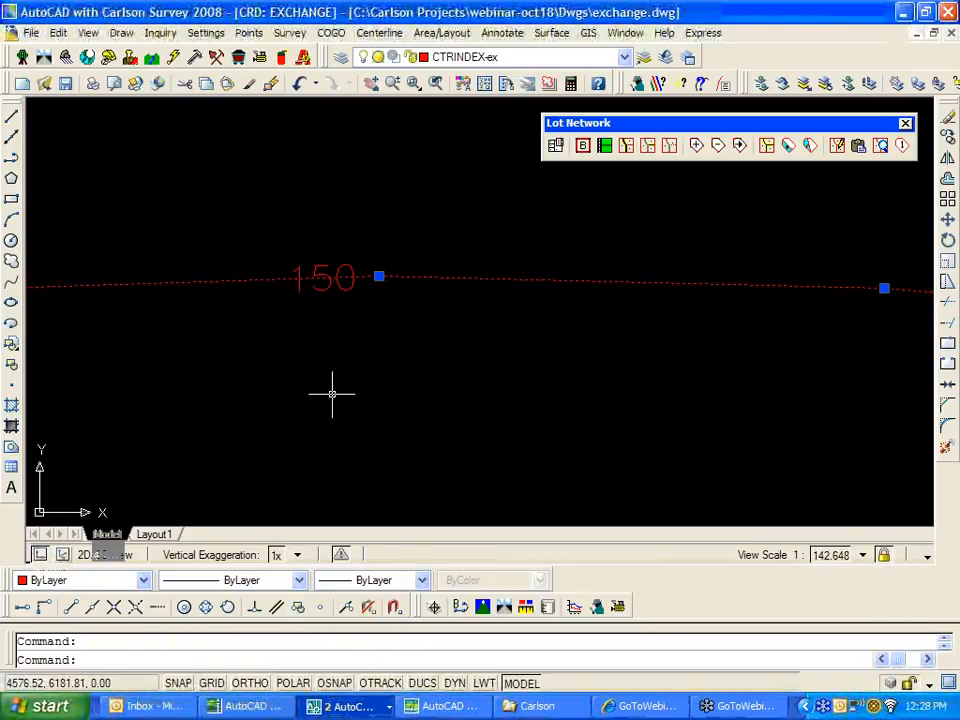
{"action": "key", "text": "Escape"}
{"action": "scroll", "coordinate": [363, 242], "scroll_direction": "down", "scroll_amount": 4}
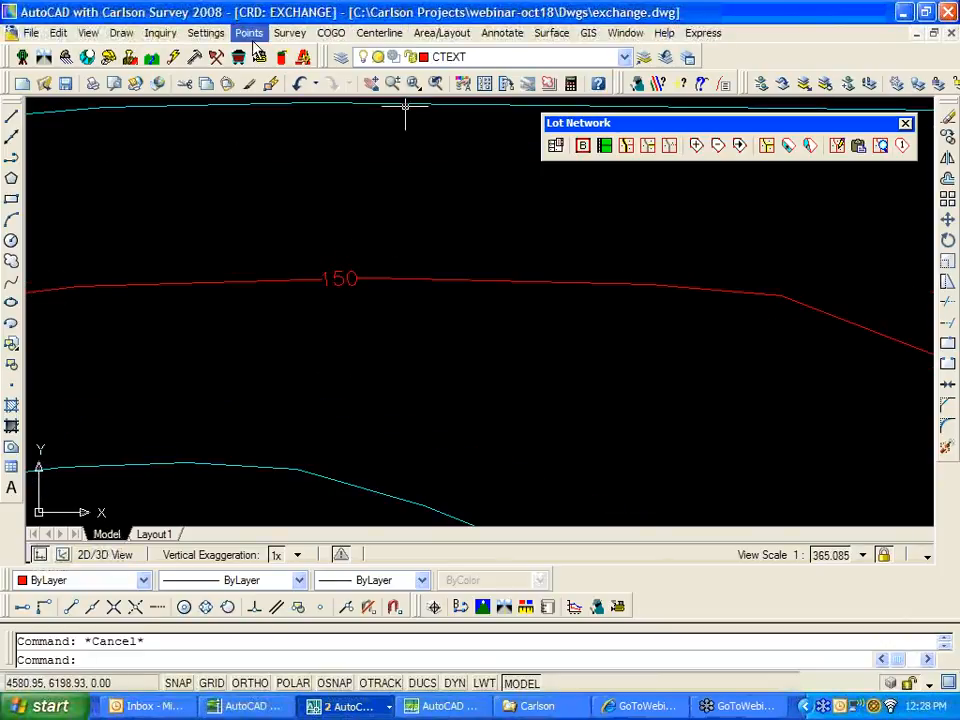
Move the 150 label along its contour to the sloping stretch just east of the bend, and end the command.
{"action": "left_click", "coordinate": [547, 36]}
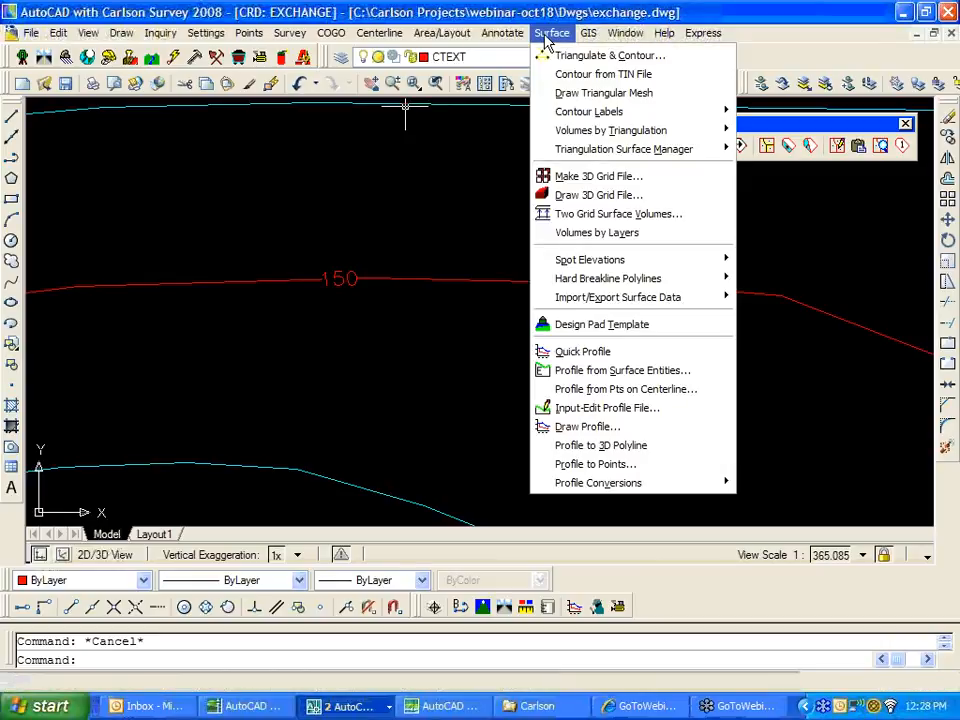
{"action": "mouse_move", "coordinate": [609, 117]}
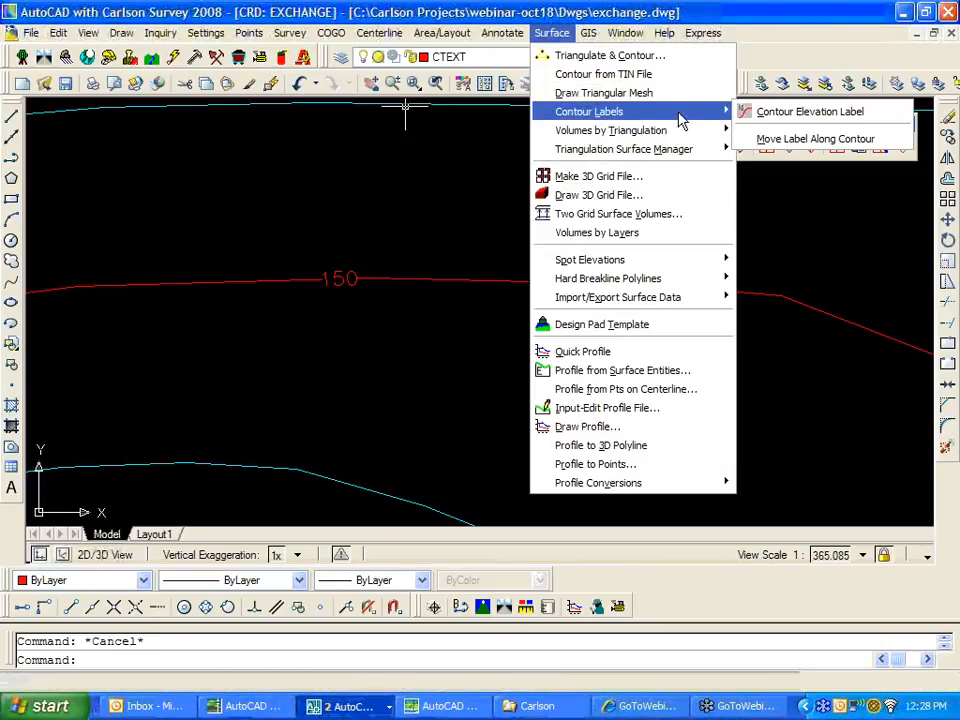
{"action": "left_click", "coordinate": [860, 139]}
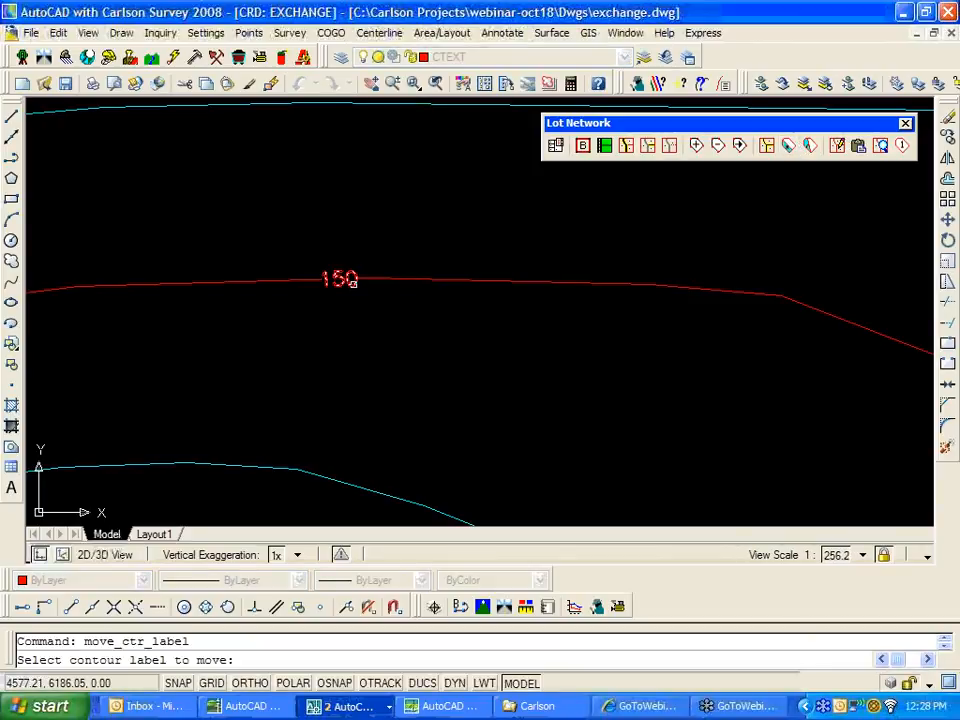
{"action": "left_click", "coordinate": [340, 279]}
{"action": "scroll", "coordinate": [752, 403], "scroll_direction": "down", "scroll_amount": 2}
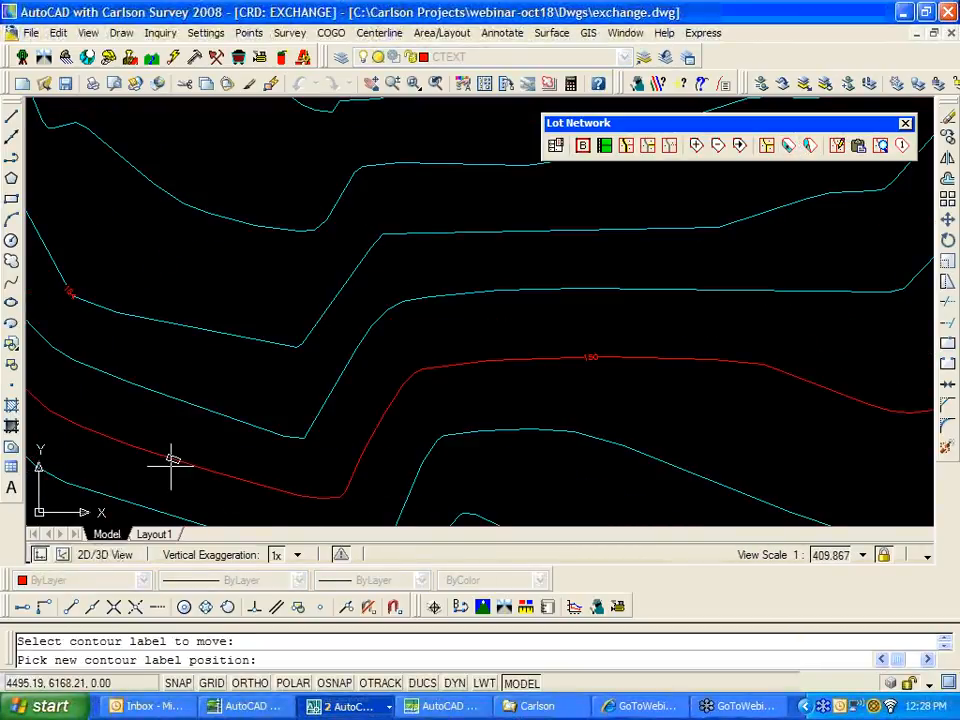
{"action": "left_click", "coordinate": [796, 412]}
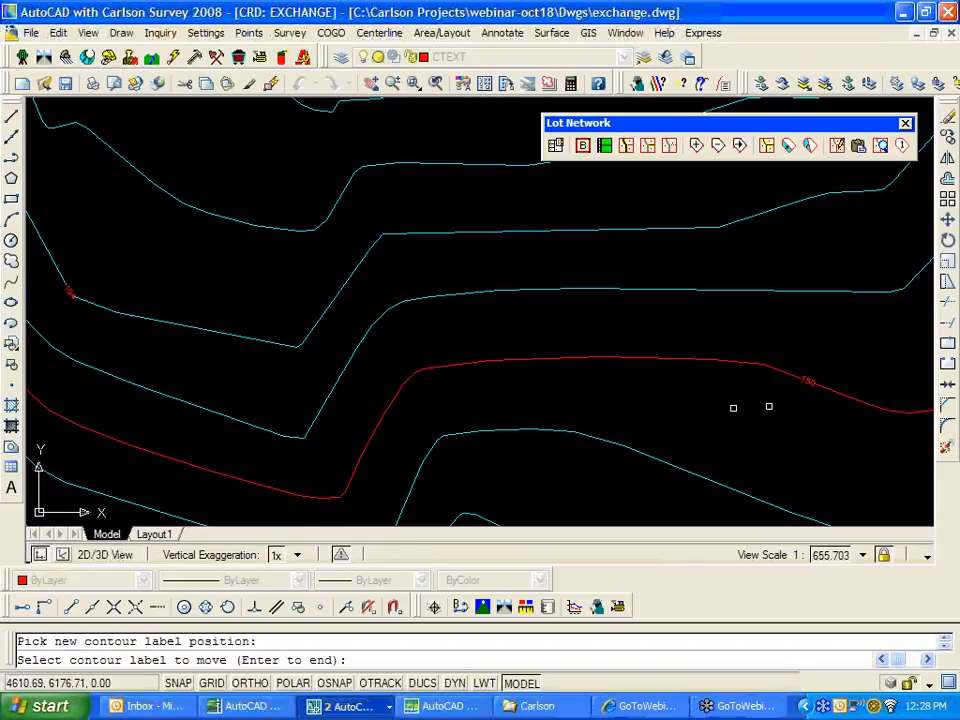
{"action": "scroll", "coordinate": [769, 406], "scroll_direction": "up", "scroll_amount": 5}
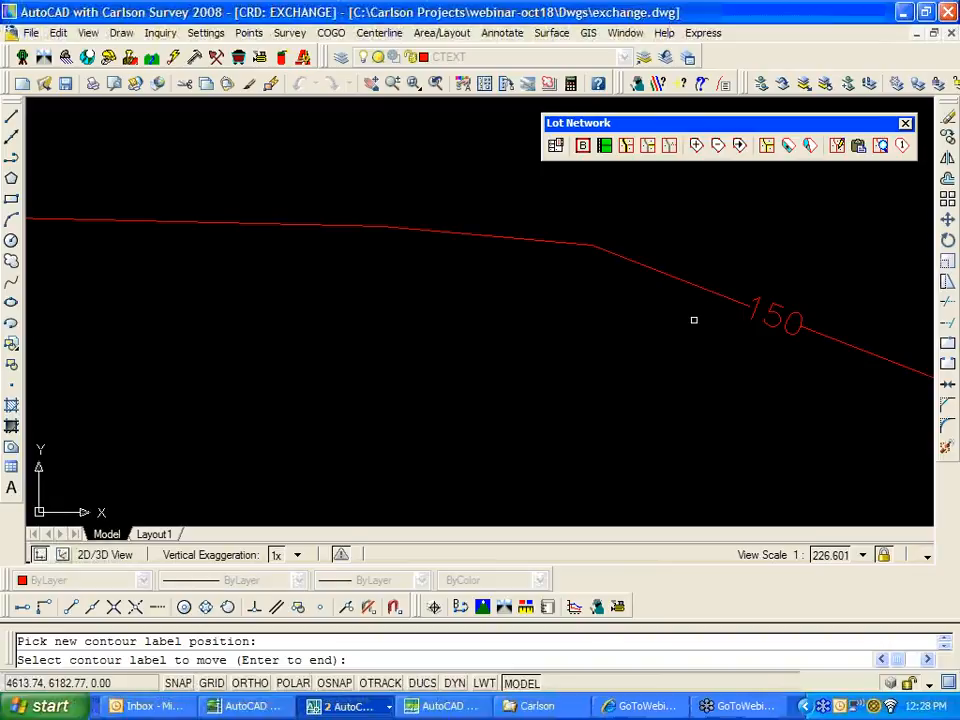
{"action": "key", "text": "Escape"}
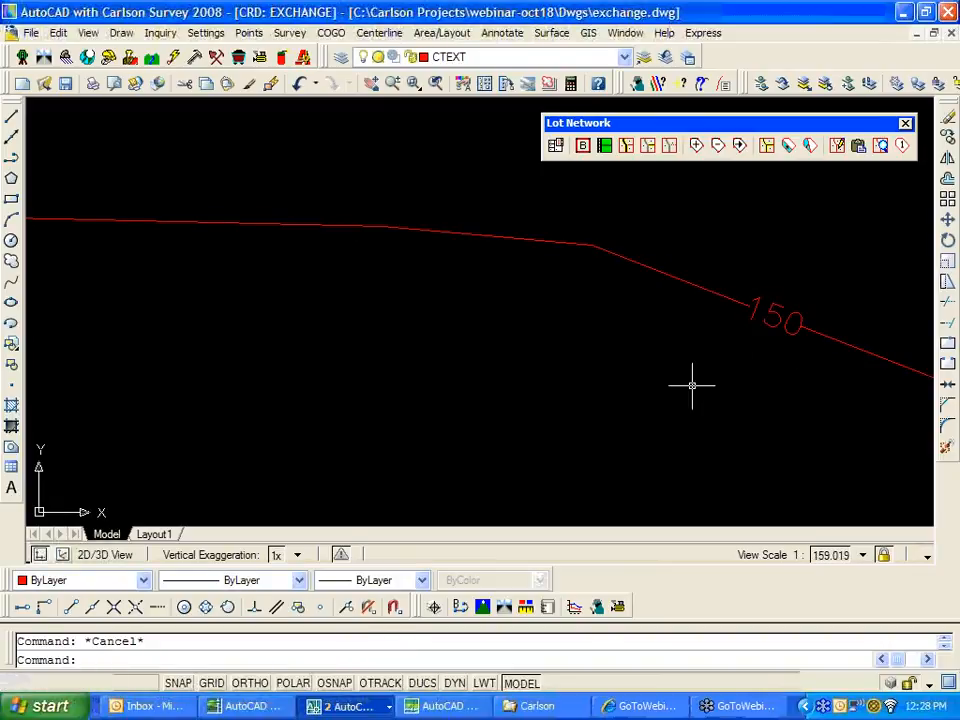
{"action": "scroll", "coordinate": [690, 387], "scroll_direction": "down", "scroll_amount": 8}
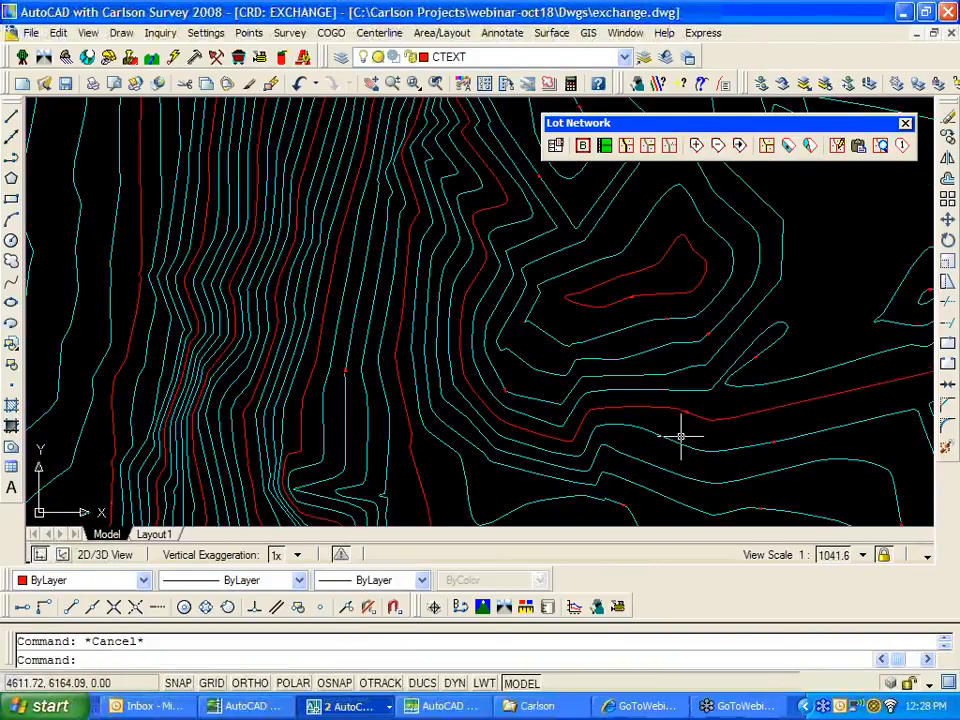
Switch from the Carlson Survey menus to the Carlson Civil menus.
{"action": "scroll", "coordinate": [680, 437], "scroll_direction": "down", "scroll_amount": 4}
{"action": "middle_click_drag", "start_coordinate": [639, 386], "coordinate": [501, 345]}
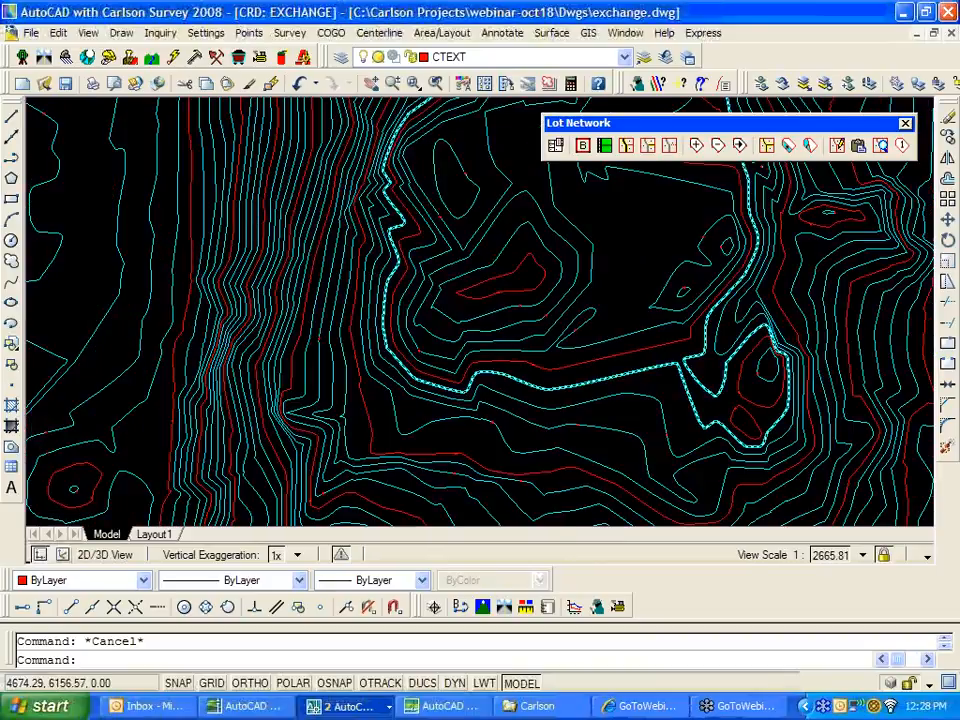
{"action": "scroll", "coordinate": [590, 395], "scroll_direction": "down", "scroll_amount": 2}
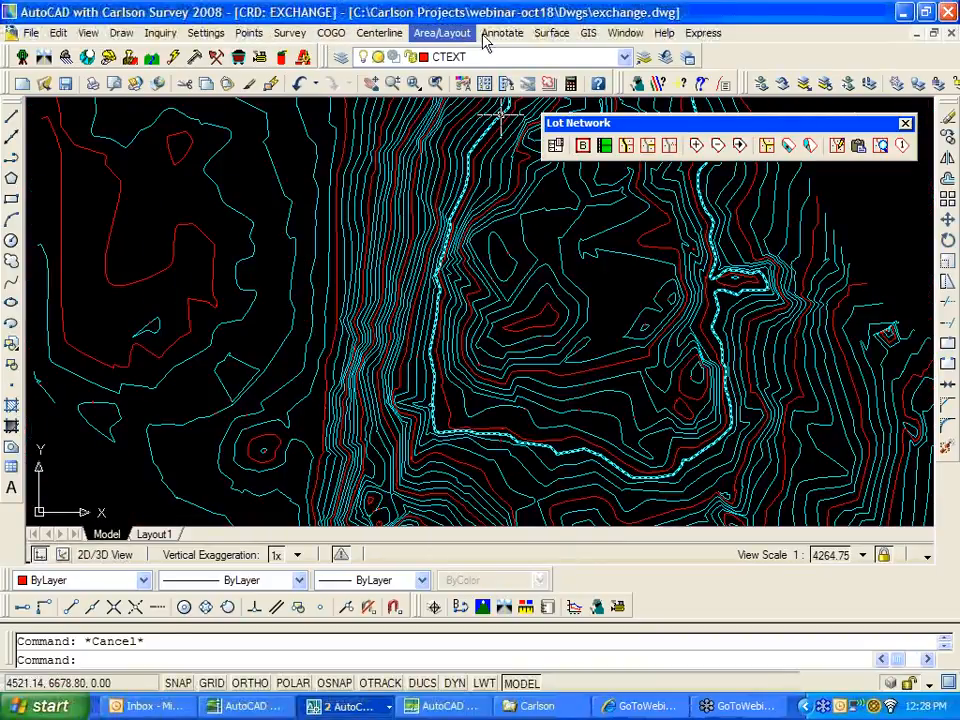
{"action": "left_click", "coordinate": [47, 57]}
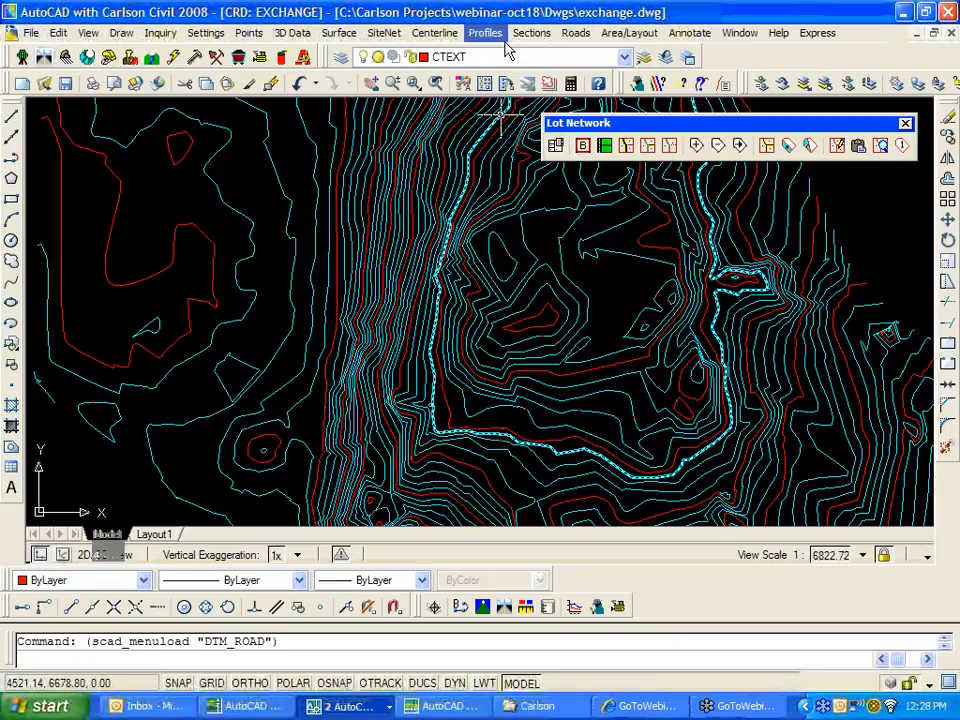
Load the surface file EG4.TIN into the 3D surface viewer.
{"action": "left_click", "coordinate": [339, 33]}
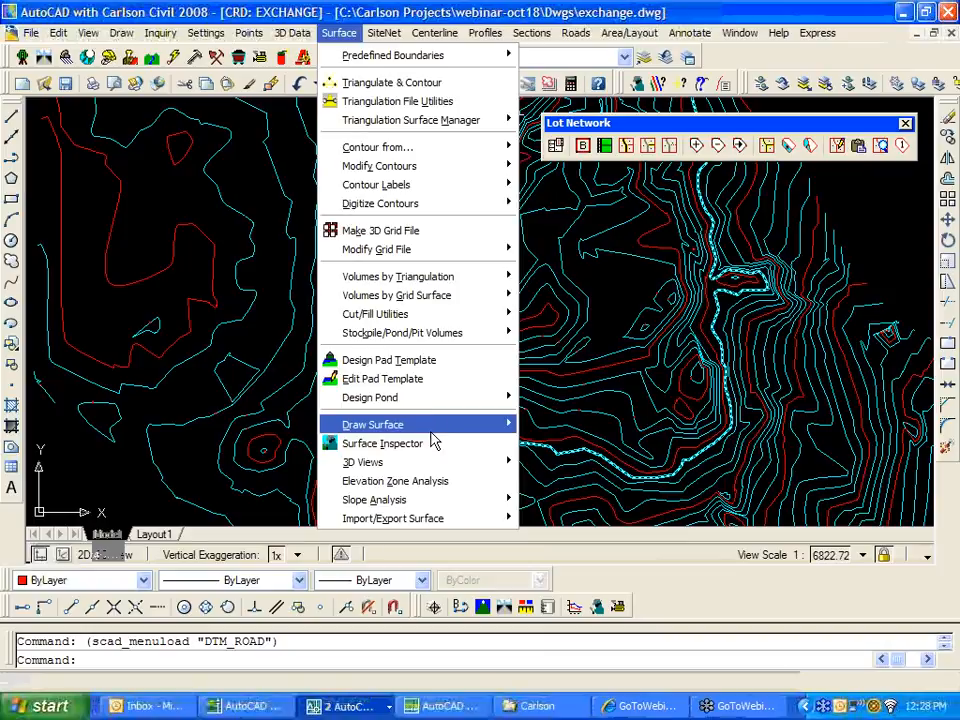
{"action": "mouse_move", "coordinate": [420, 462]}
{"action": "left_click", "coordinate": [561, 481]}
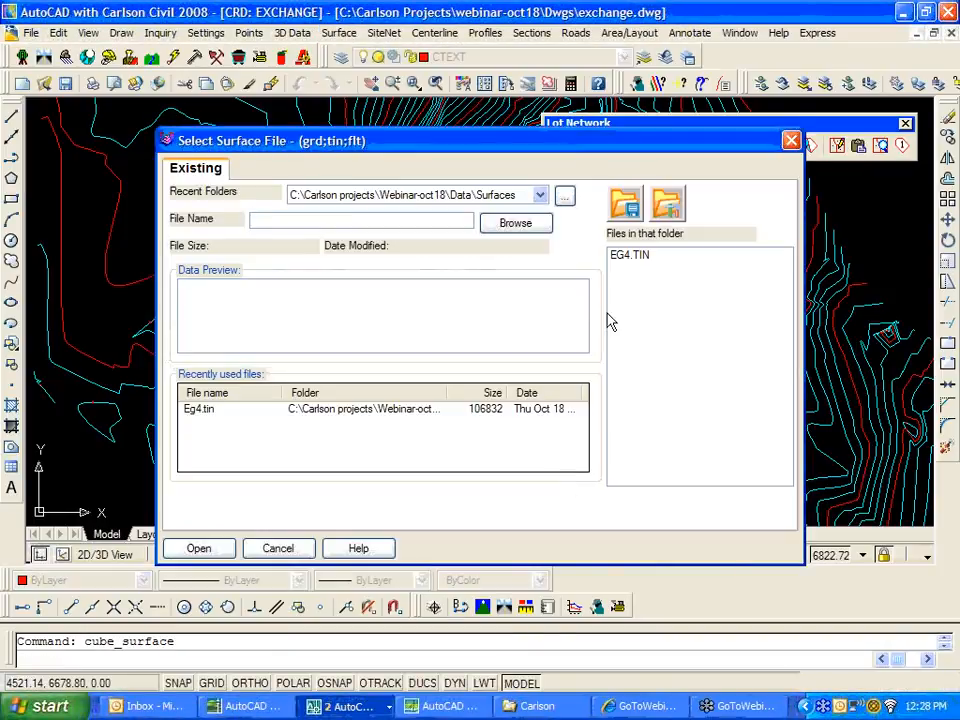
{"action": "left_click", "coordinate": [625, 256]}
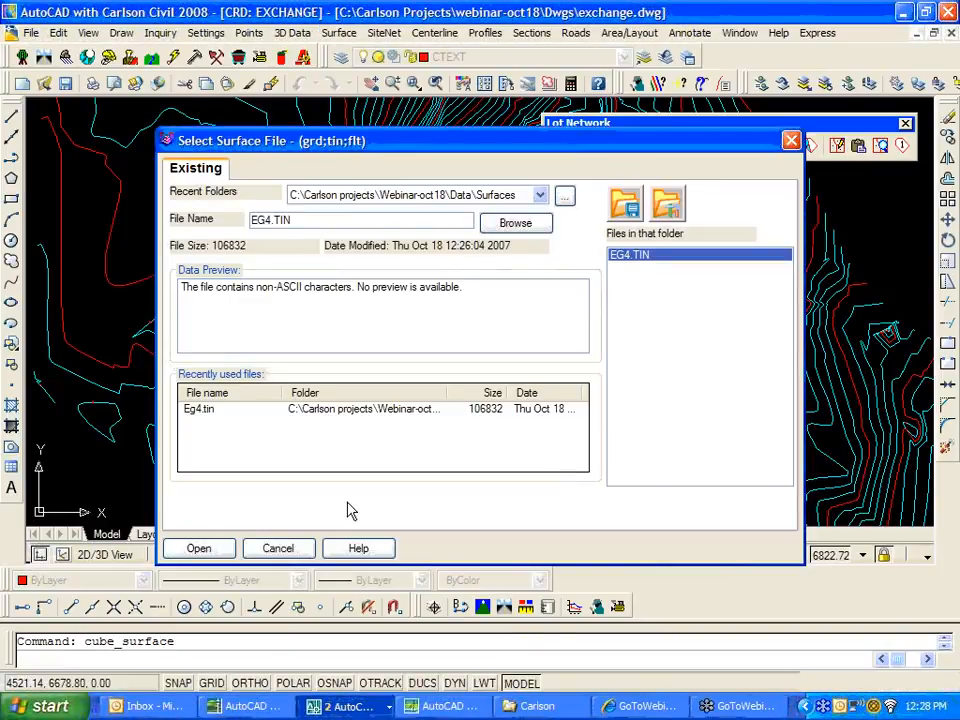
{"action": "left_click", "coordinate": [198, 550]}
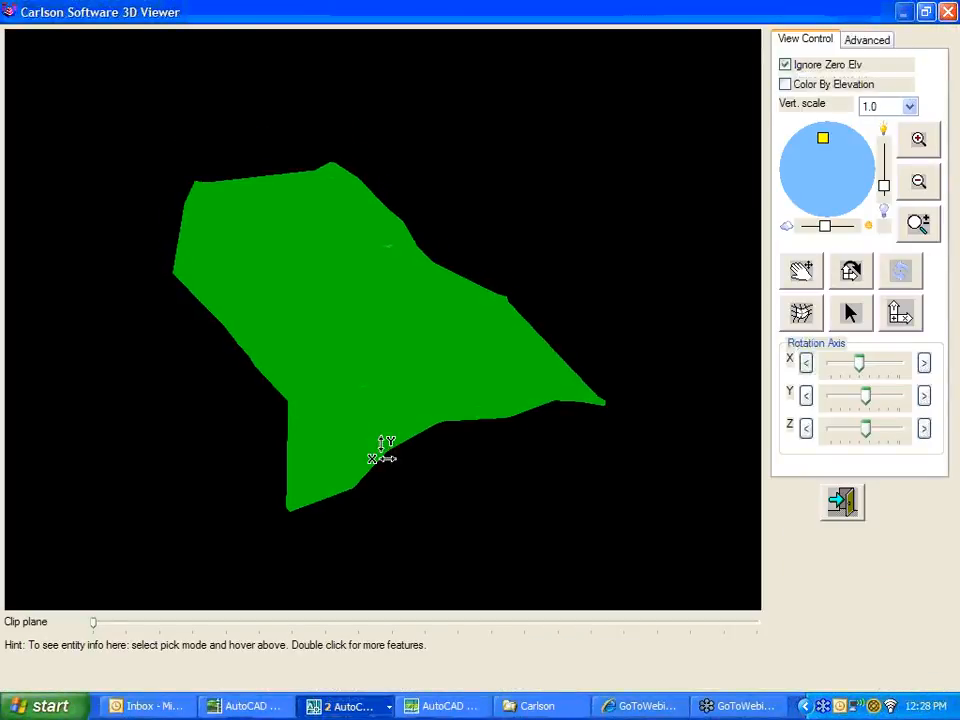
Tilt the EG4 surface, shift its light source to bring out the relief, and close the 3D viewer.
{"action": "scroll", "coordinate": [362, 337], "scroll_direction": "up", "scroll_amount": 5}
{"action": "left_click_drag", "start_coordinate": [362, 337], "coordinate": [373, 272]}
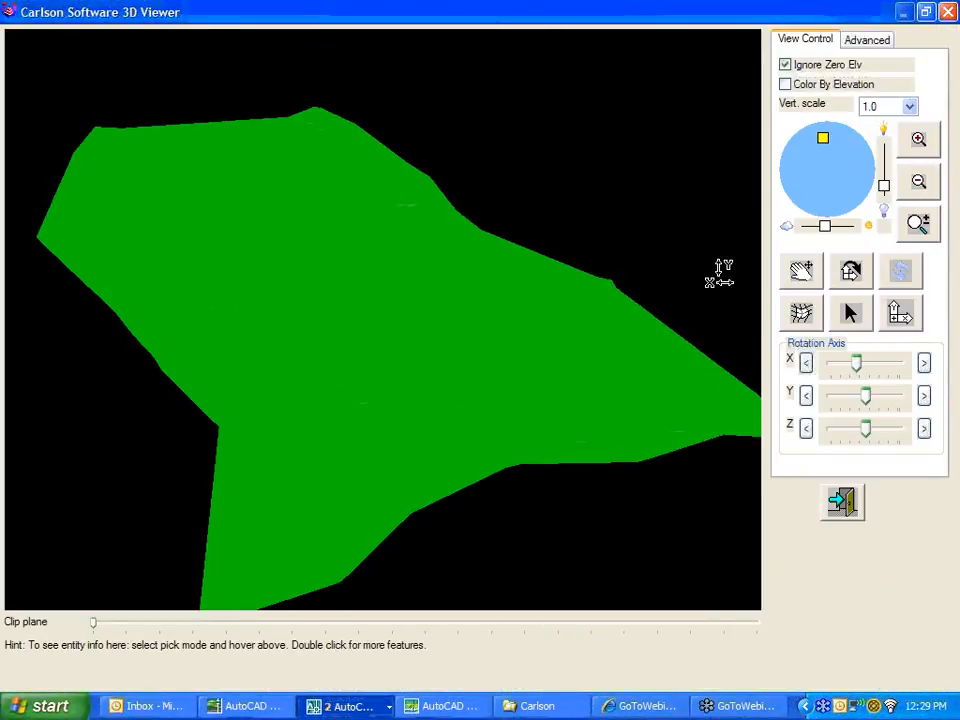
{"action": "left_click_drag", "start_coordinate": [822, 138], "coordinate": [862, 185]}
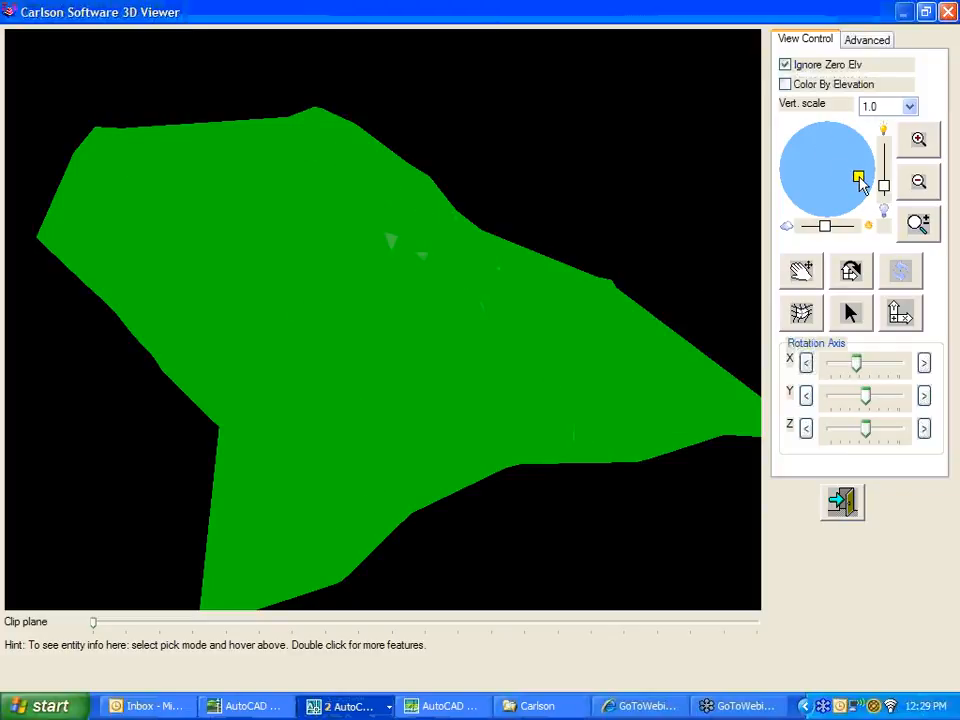
{"action": "left_click", "coordinate": [842, 502]}
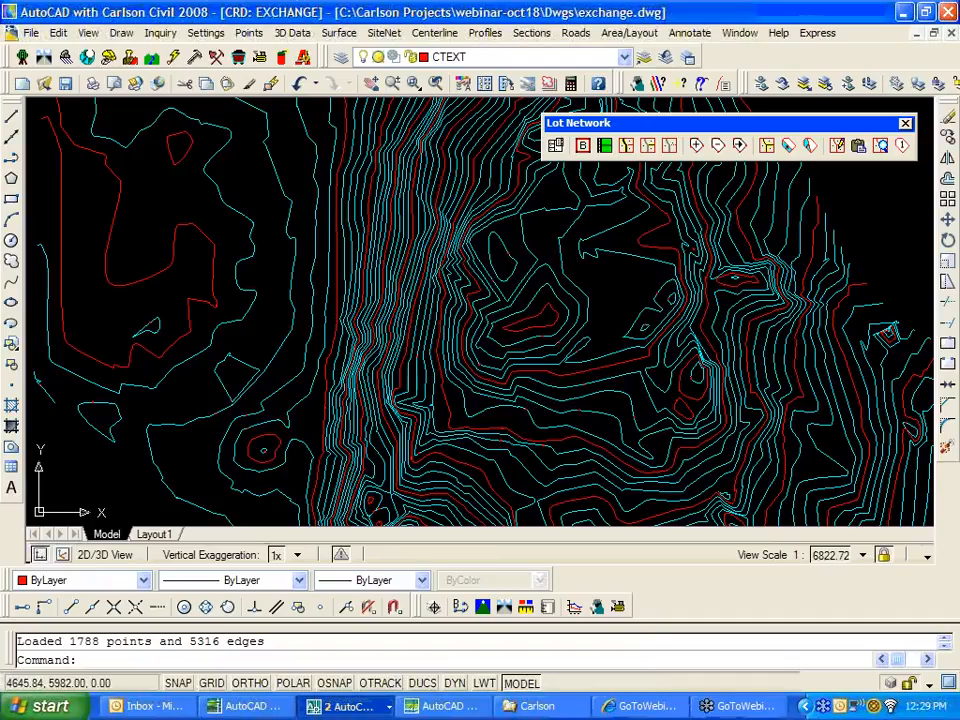
Open the existing lot file FROMLDT4.LOT in the Lot File Manager.
{"action": "scroll", "coordinate": [553, 381], "scroll_direction": "down", "scroll_amount": 2}
{"action": "mouse_move", "coordinate": [553, 381]}
{"action": "middle_mouse_down"}
{"action": "mouse_move", "coordinate": [499, 300]}
{"action": "mouse_move", "coordinate": [386, 247]}
{"action": "middle_mouse_up"}
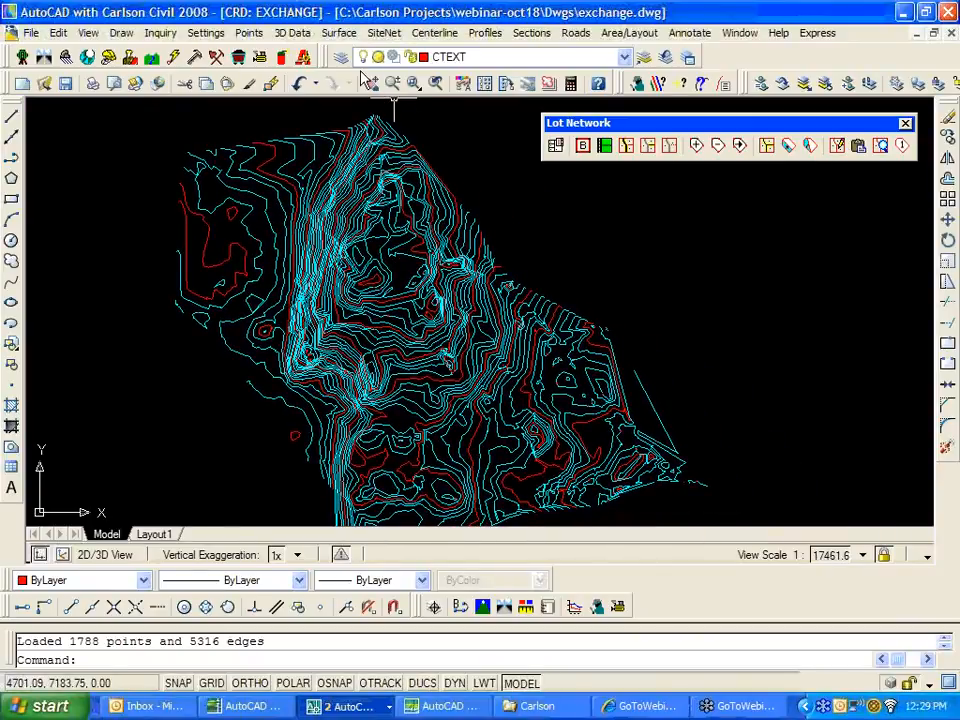
{"action": "left_click", "coordinate": [630, 34]}
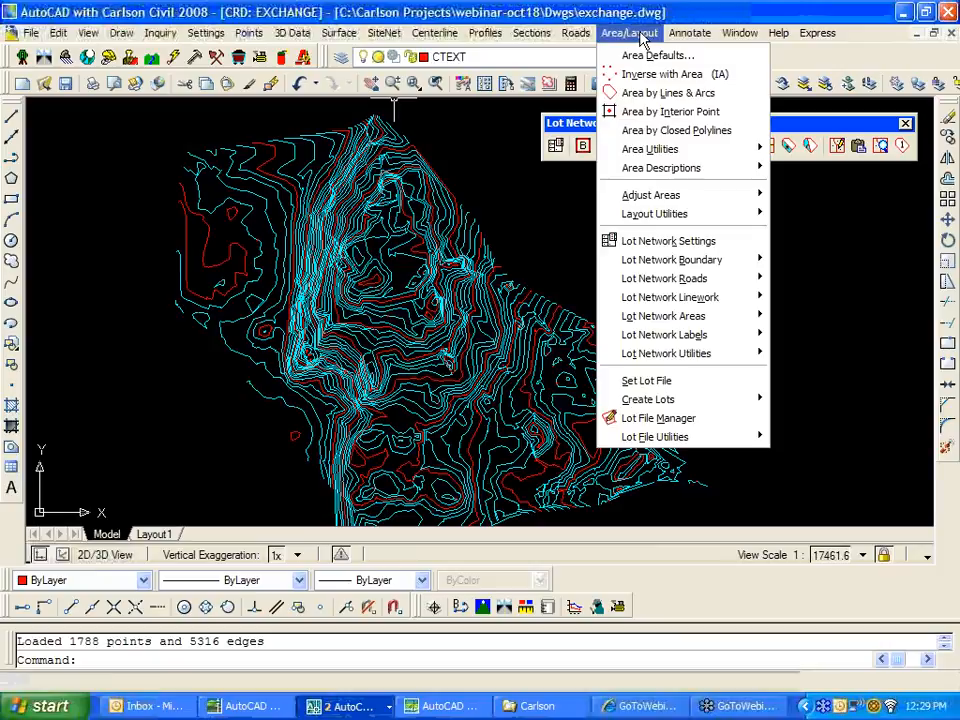
{"action": "left_click", "coordinate": [692, 420]}
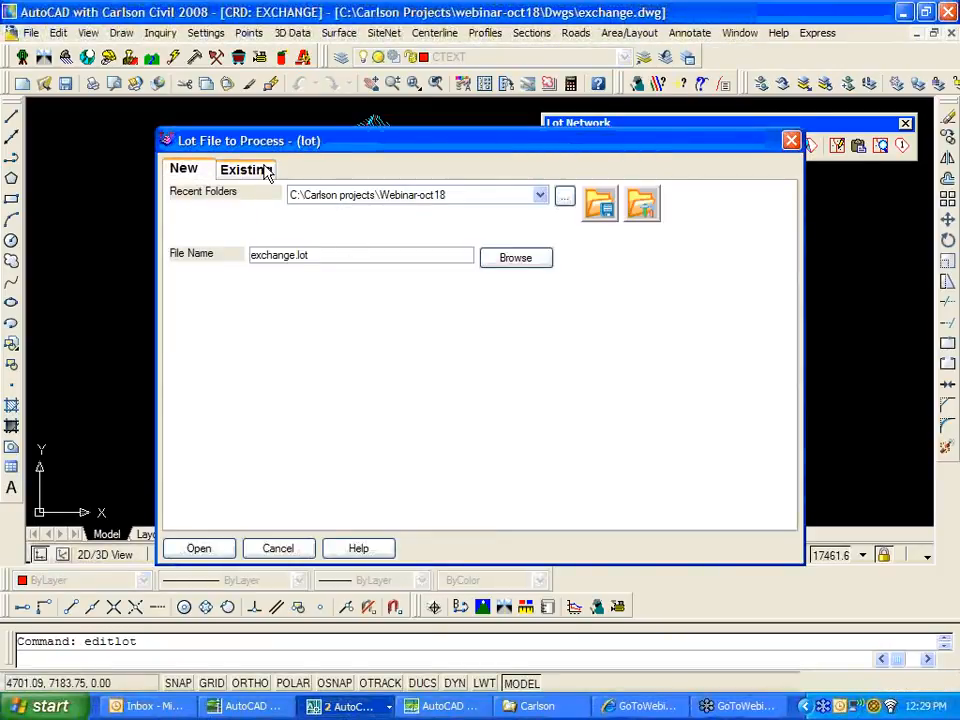
{"action": "left_click", "coordinate": [247, 170]}
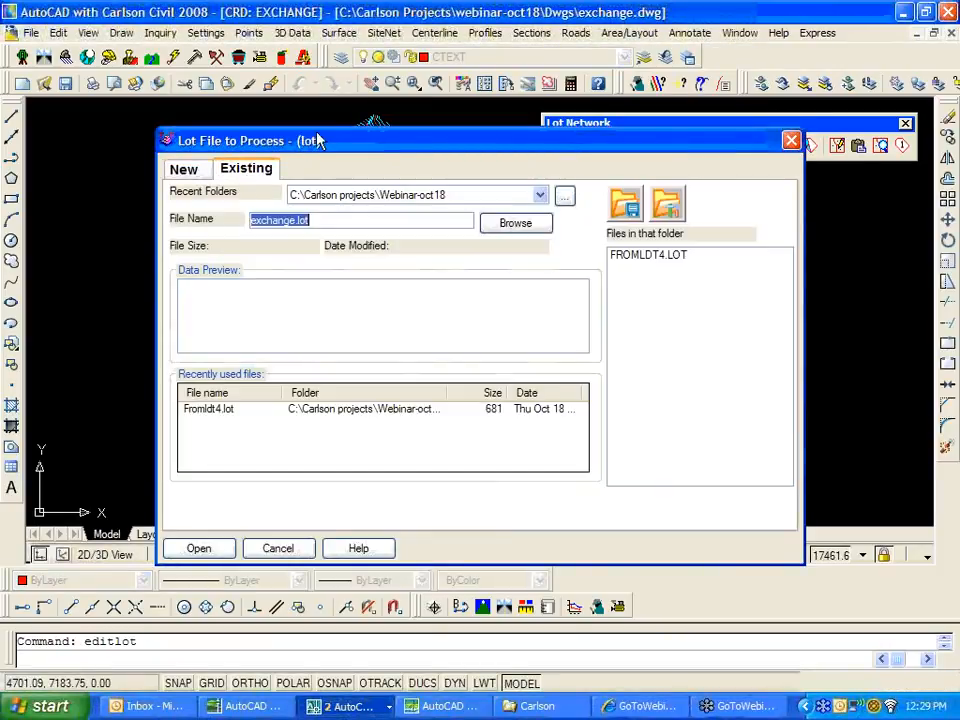
{"action": "left_click", "coordinate": [656, 258]}
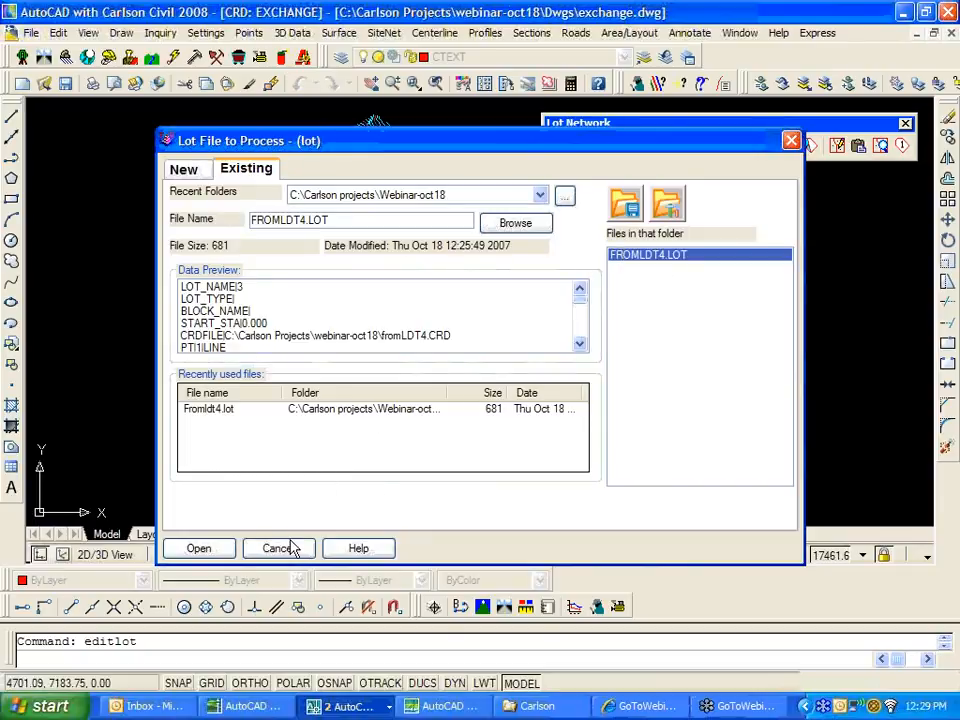
{"action": "left_click", "coordinate": [215, 548]}
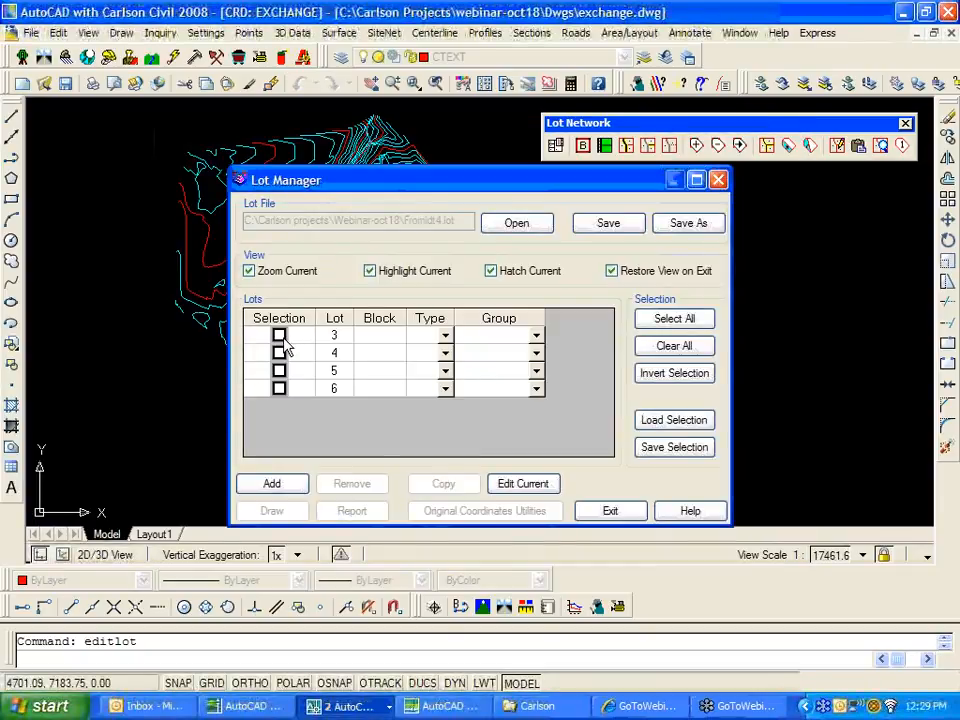
Select all lots, generate a lot report, look through their bearings, distances and areas, and close the report.
{"action": "left_click", "coordinate": [280, 336]}
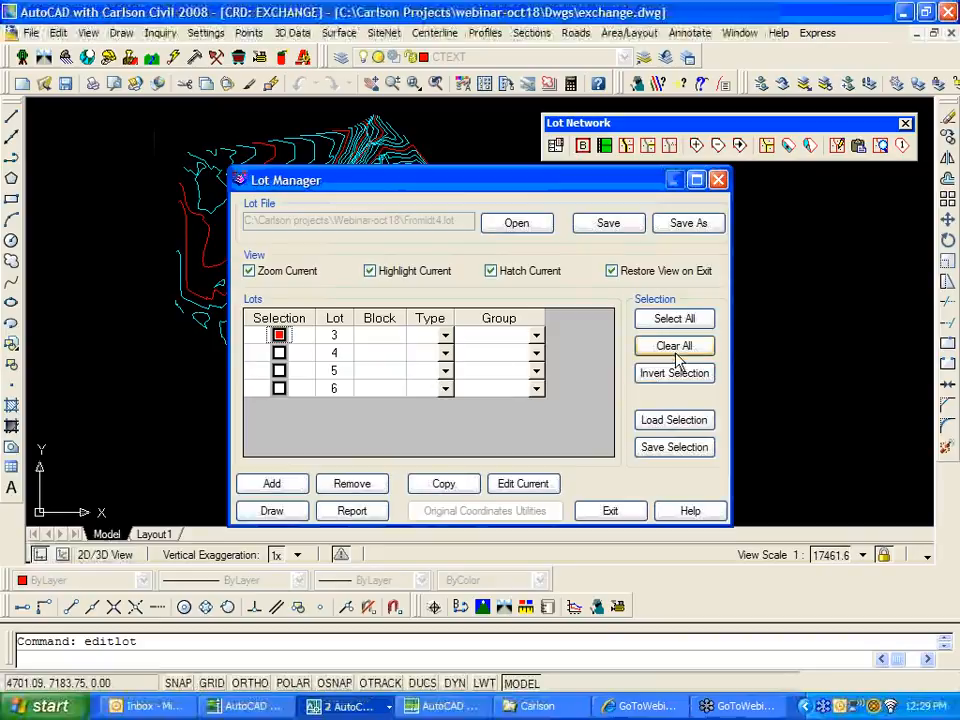
{"action": "left_click", "coordinate": [672, 320]}
{"action": "left_click", "coordinate": [349, 511]}
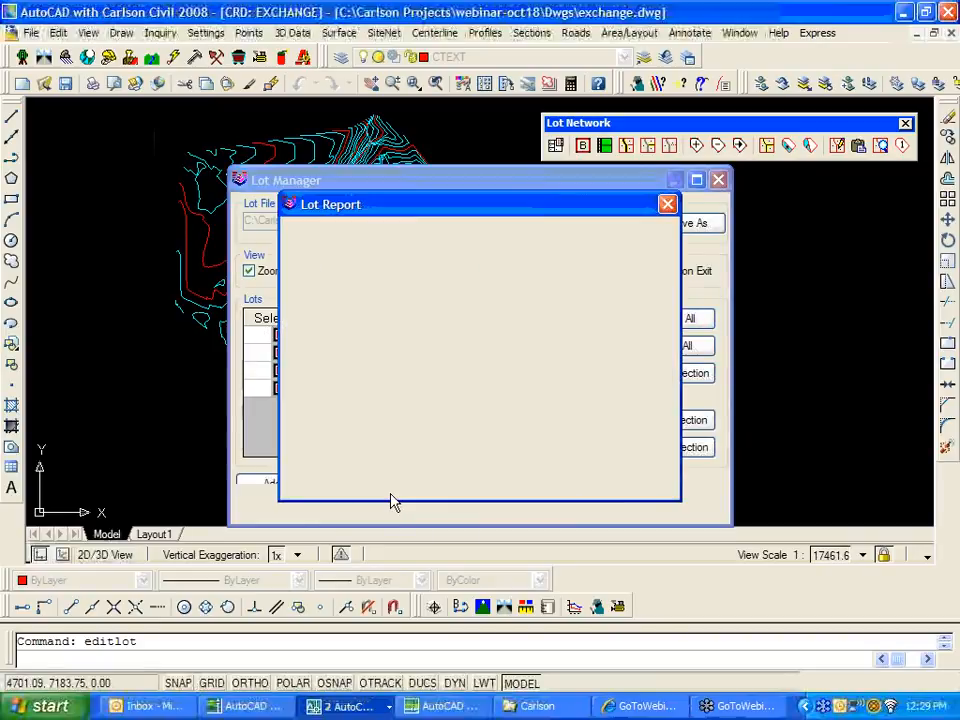
{"action": "left_click", "coordinate": [352, 492]}
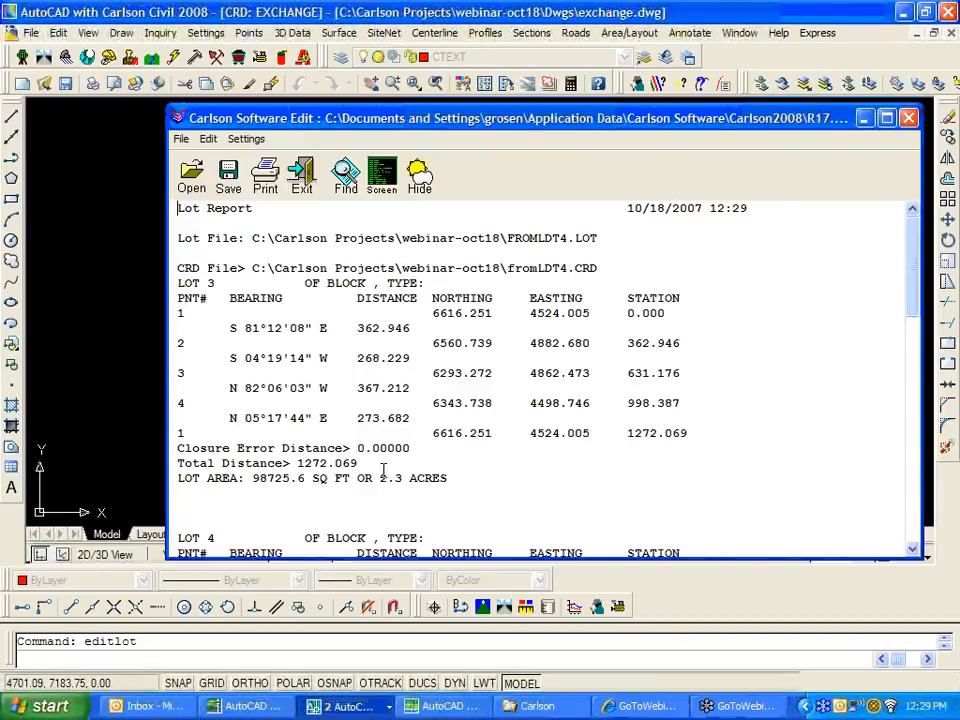
{"action": "scroll", "coordinate": [600, 345], "scroll_direction": "down", "scroll_amount": 18}
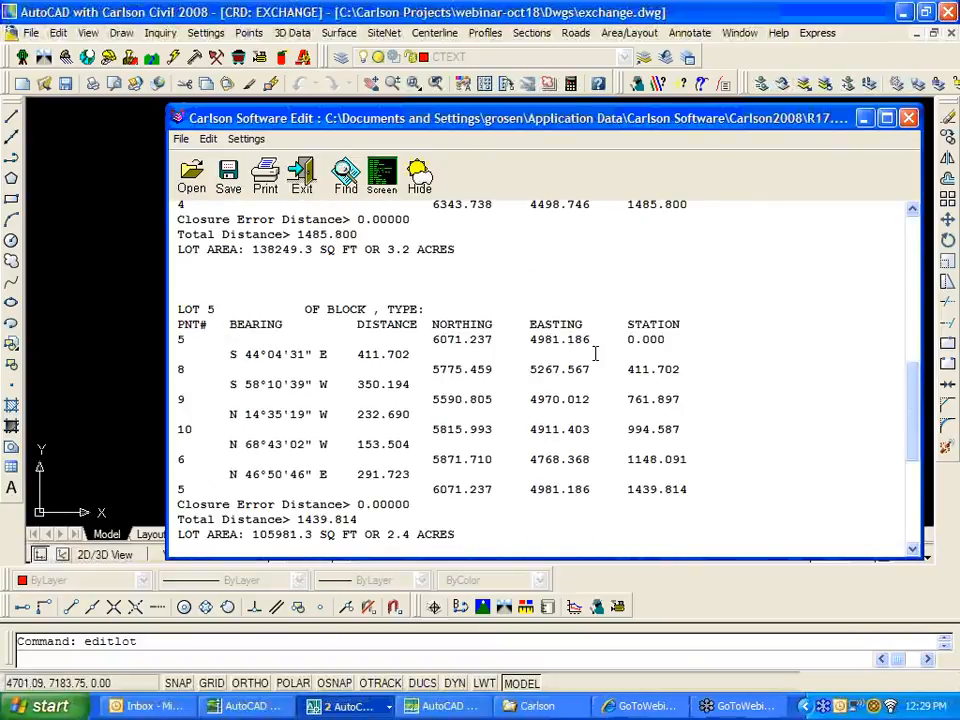
{"action": "scroll", "coordinate": [595, 353], "scroll_direction": "down", "scroll_amount": 2}
{"action": "scroll", "coordinate": [595, 353], "scroll_direction": "up", "scroll_amount": 20}
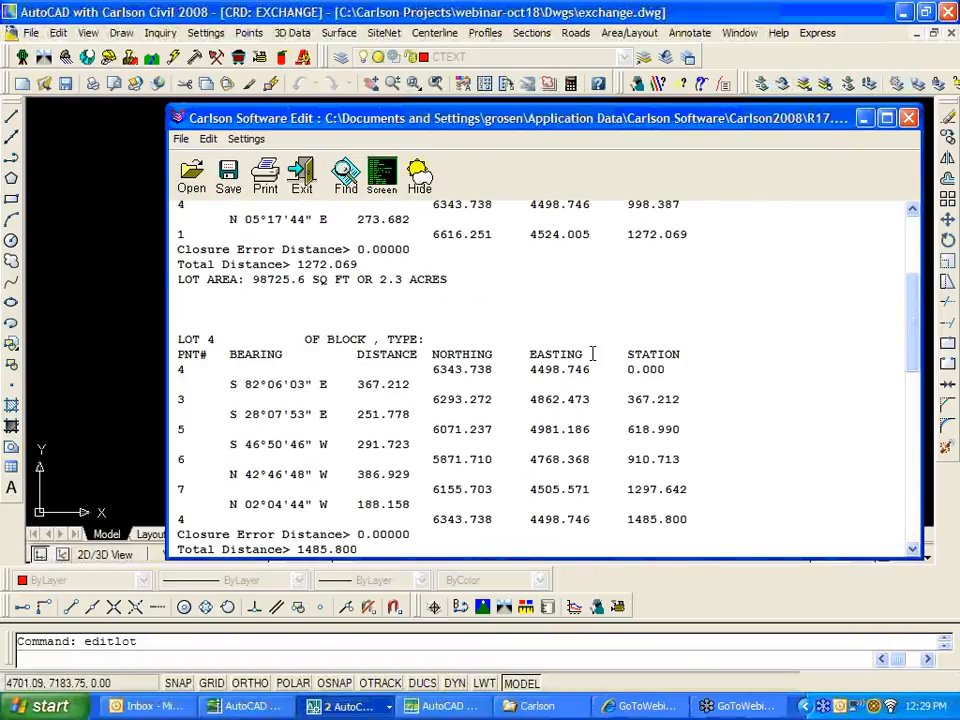
{"action": "left_click", "coordinate": [303, 177]}
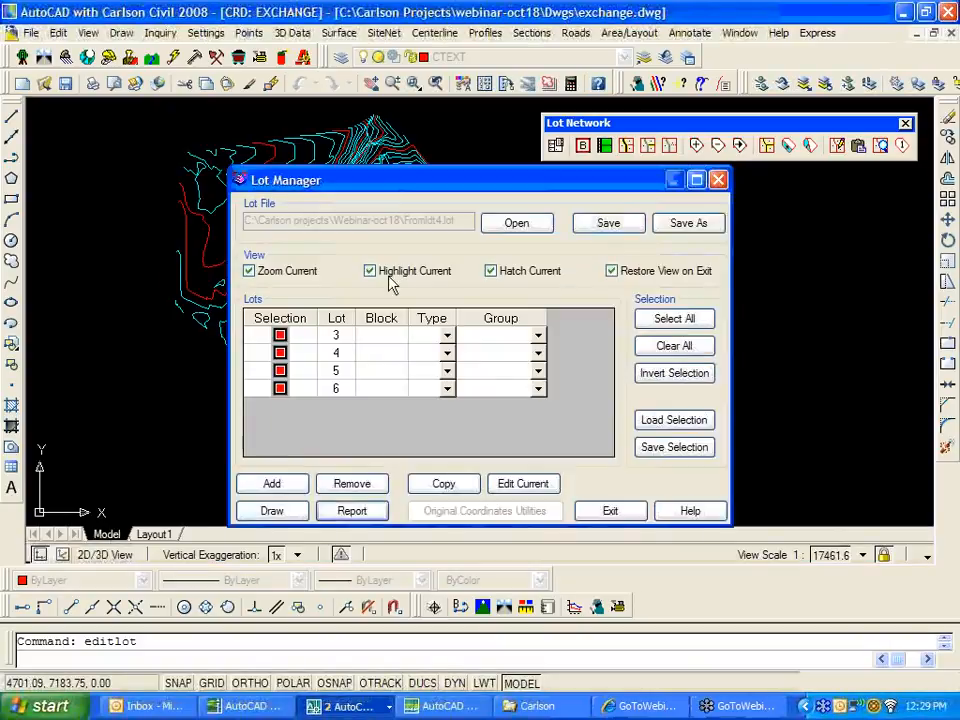
Draw the selected lots with polylines, line and arc labels and area labels, keeping the default annotation settings, and exit the Lot Manager.
{"action": "left_click", "coordinate": [276, 511]}
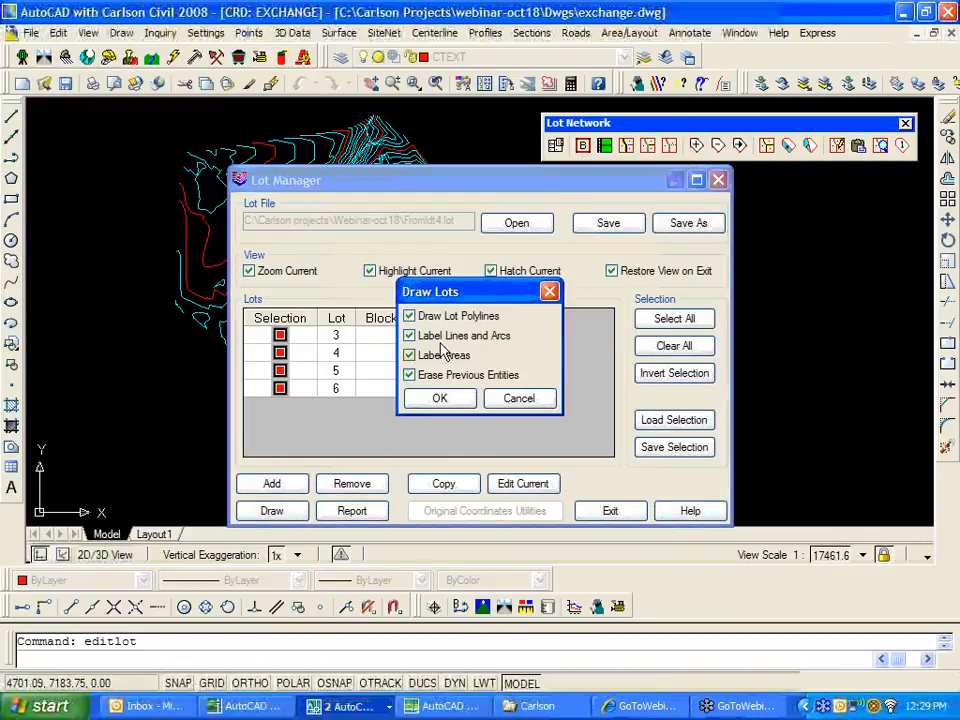
{"action": "left_click", "coordinate": [449, 403]}
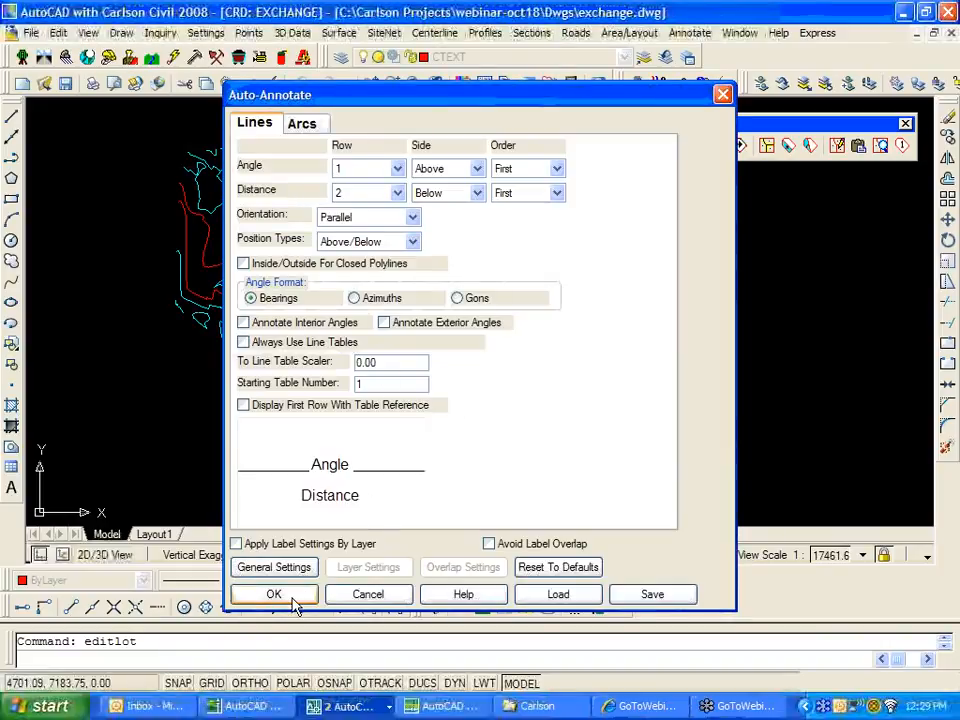
{"action": "left_click", "coordinate": [294, 598]}
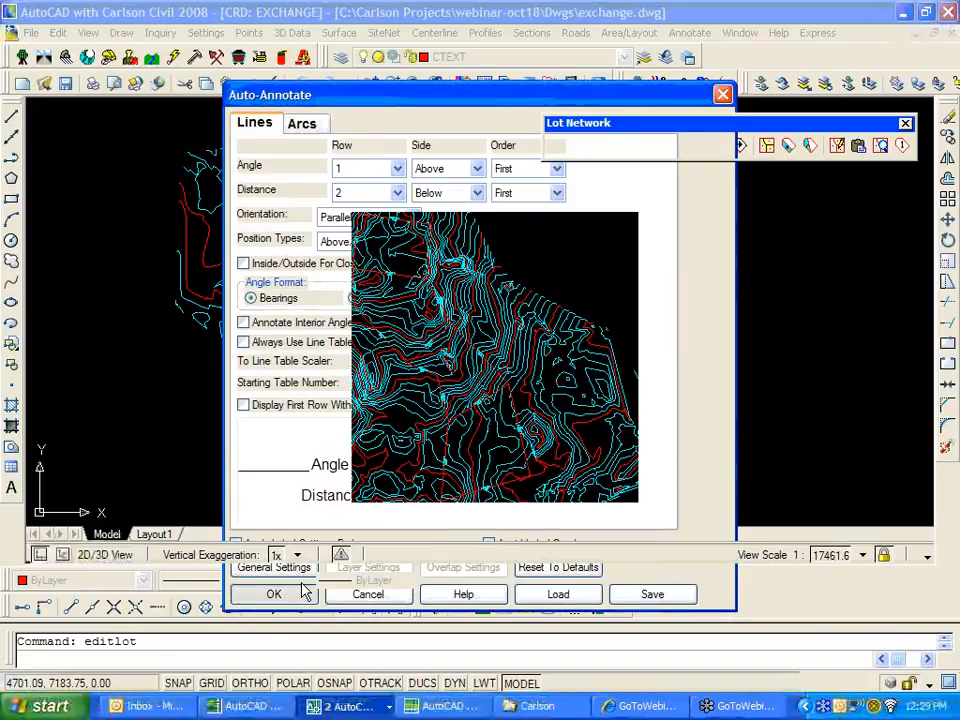
{"action": "left_click", "coordinate": [305, 586]}
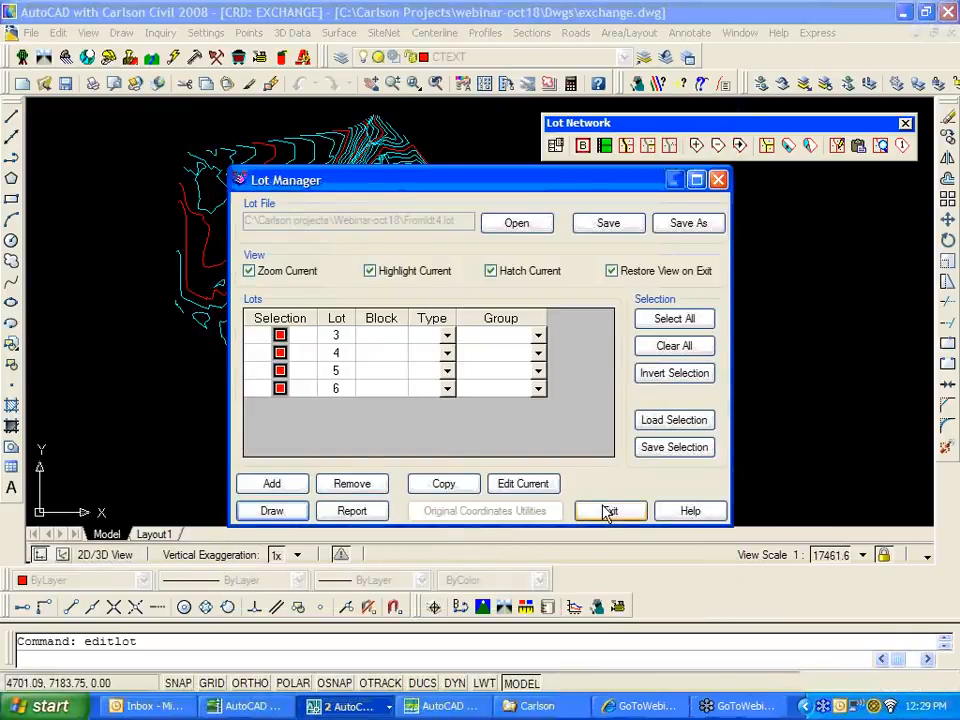
{"action": "left_click", "coordinate": [607, 511]}
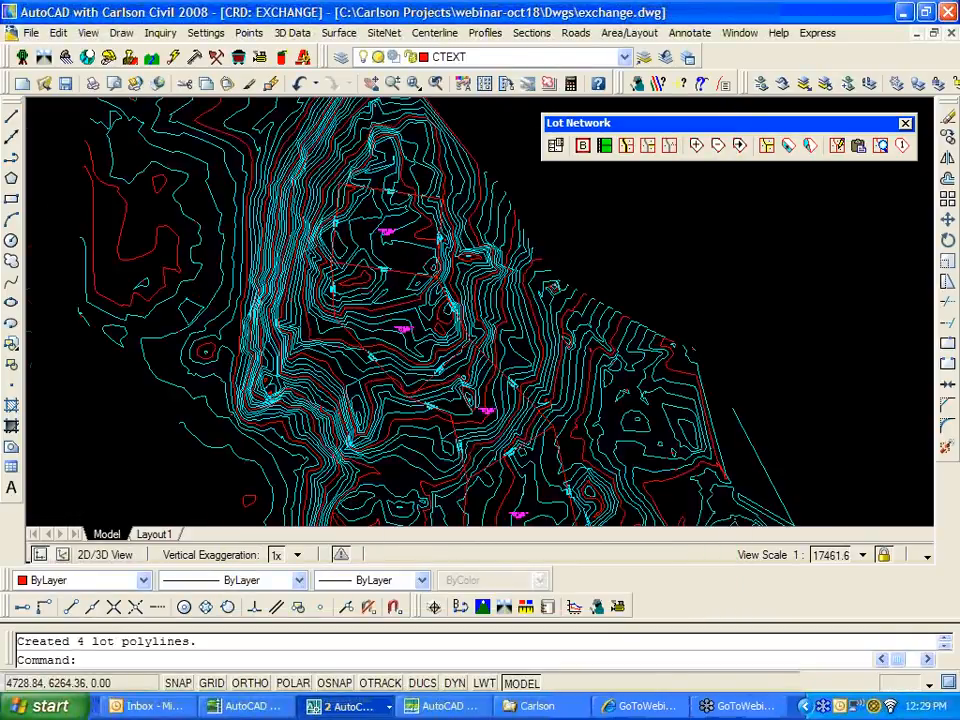
Examine the drawn lot lines and the bearing, distance and area labels of lot 3, then return to the overall site.
{"action": "scroll", "coordinate": [398, 278], "scroll_direction": "up", "scroll_amount": 3}
{"action": "middle_click_drag", "start_coordinate": [406, 210], "coordinate": [420, 318]}
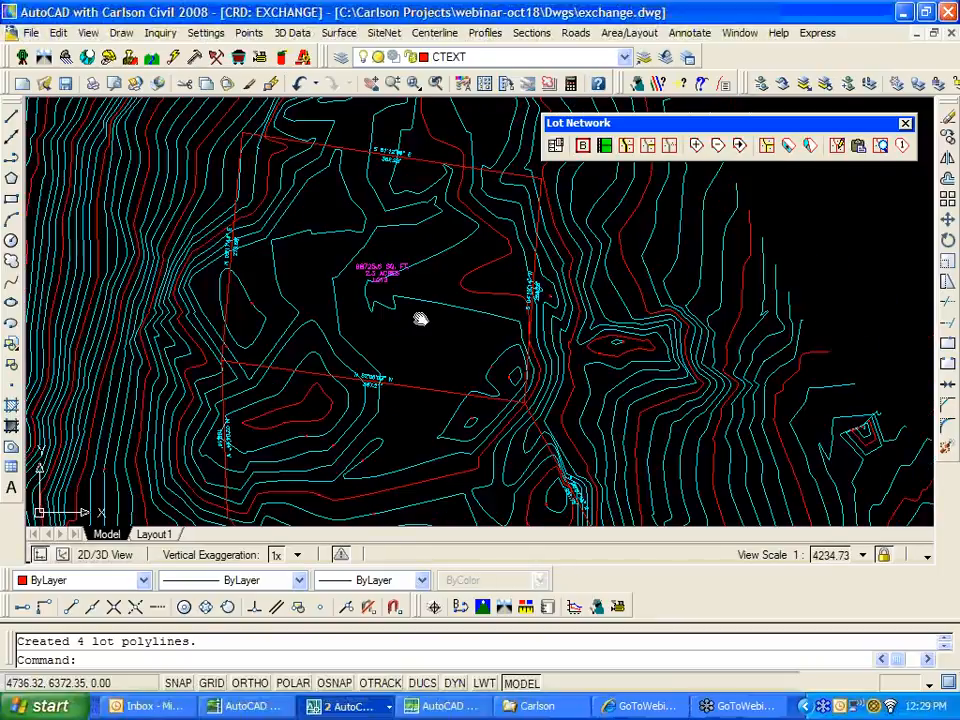
{"action": "scroll", "coordinate": [421, 298], "scroll_direction": "up", "scroll_amount": 2}
{"action": "middle_click_drag", "start_coordinate": [377, 274], "coordinate": [431, 387]}
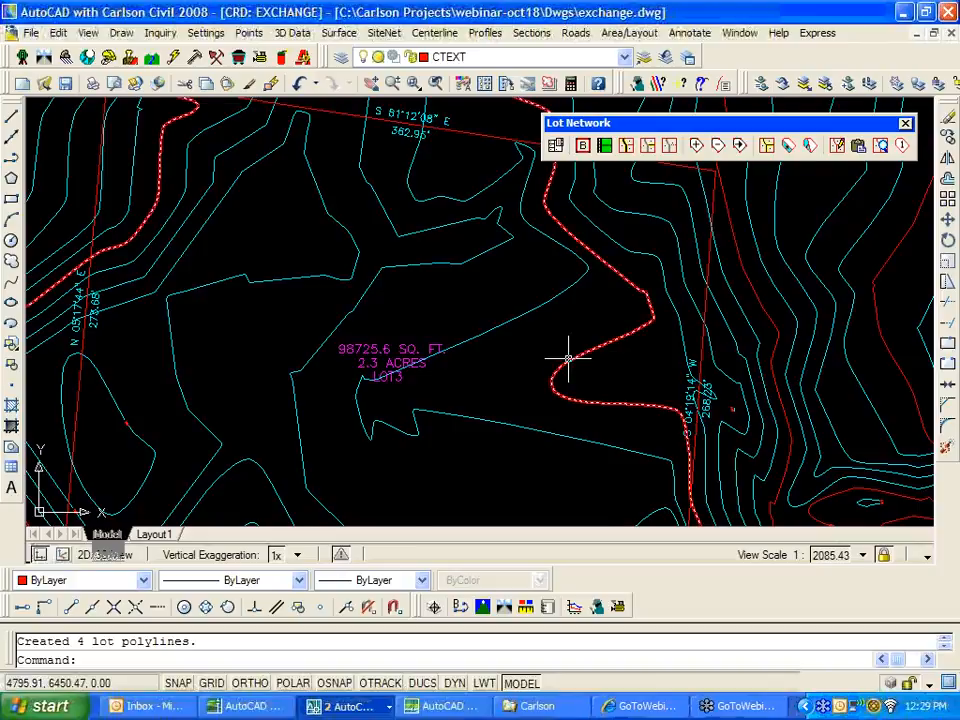
{"action": "scroll", "coordinate": [568, 356], "scroll_direction": "down", "scroll_amount": 5}
{"action": "middle_click_drag", "start_coordinate": [489, 274], "coordinate": [471, 241]}
{"action": "scroll", "coordinate": [492, 296], "scroll_direction": "down", "scroll_amount": 1}
{"action": "scroll", "coordinate": [501, 306], "scroll_direction": "up", "scroll_amount": 1}
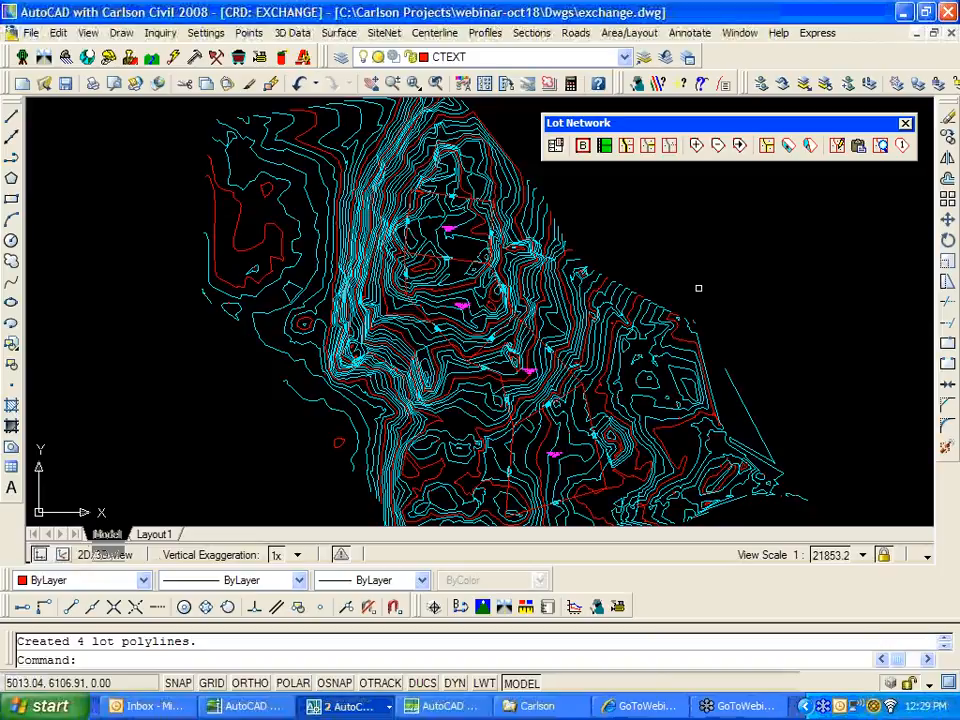
Freeze the contour layers CTR-ex and CTRINDEX-ex by picking a contour on each, and end the command.
{"action": "left_click", "coordinate": [572, 287]}
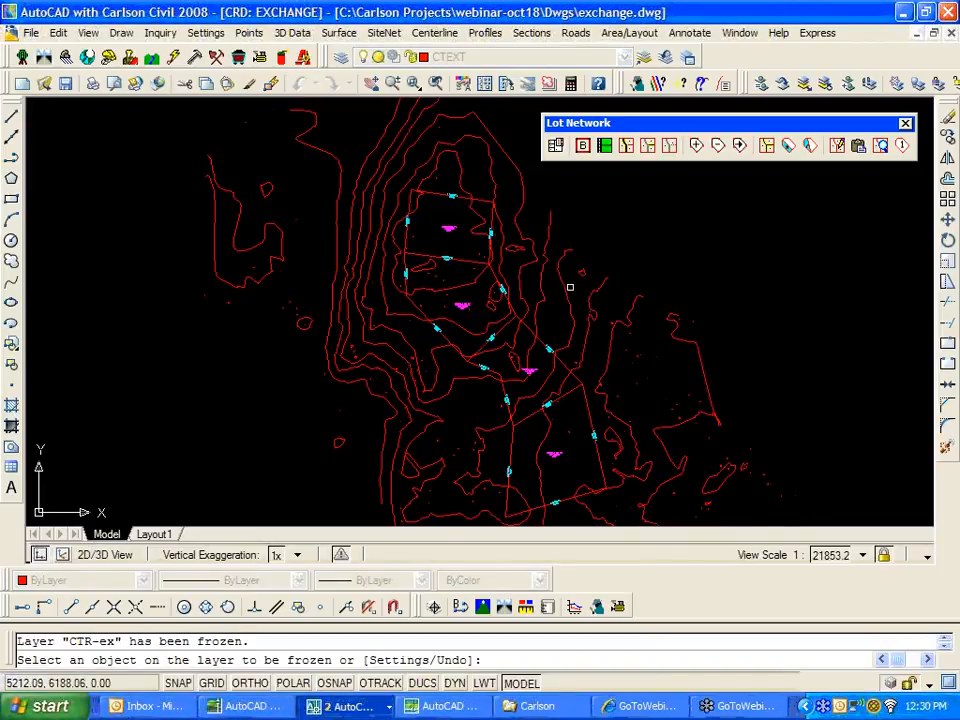
{"action": "left_click", "coordinate": [543, 273]}
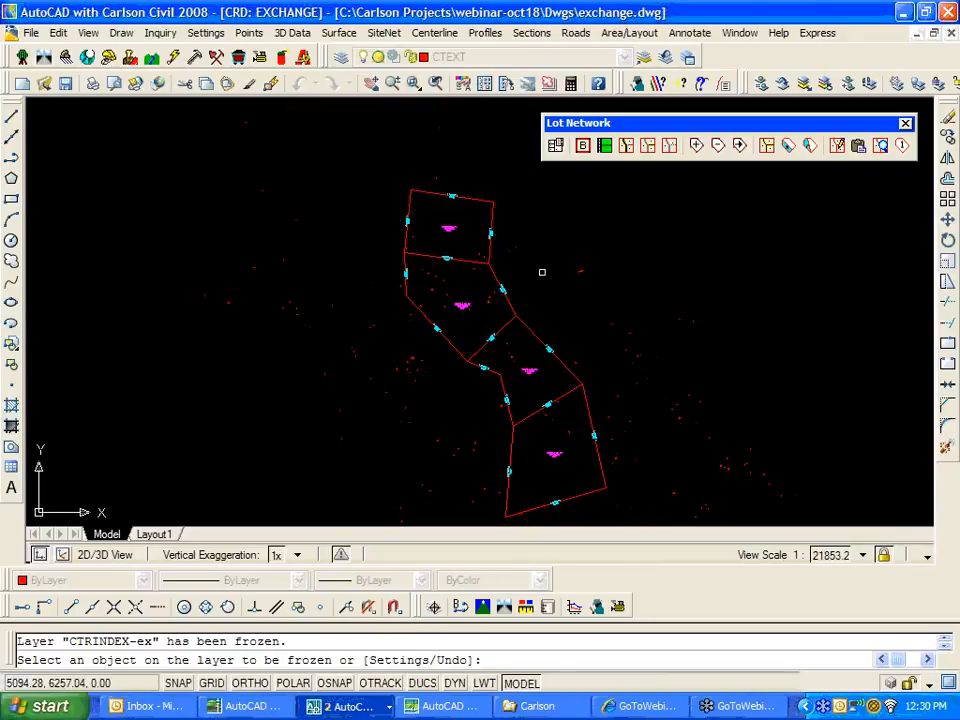
{"action": "key", "text": "Return"}
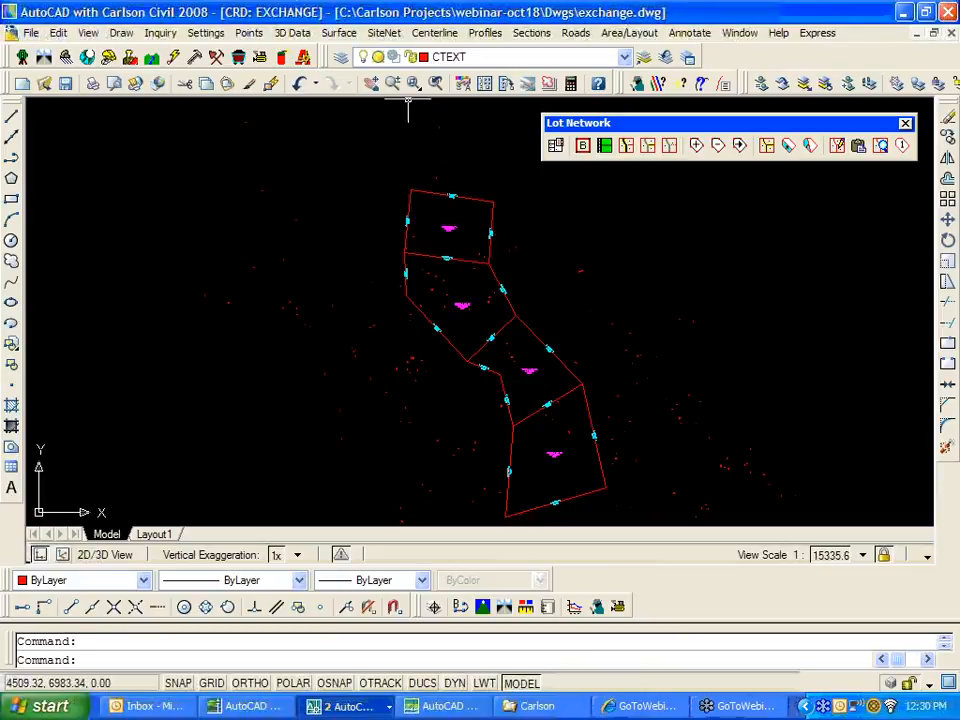
Draw the centerline file BOSTON4.CL on the CLINE layer.
{"action": "left_click", "coordinate": [432, 33]}
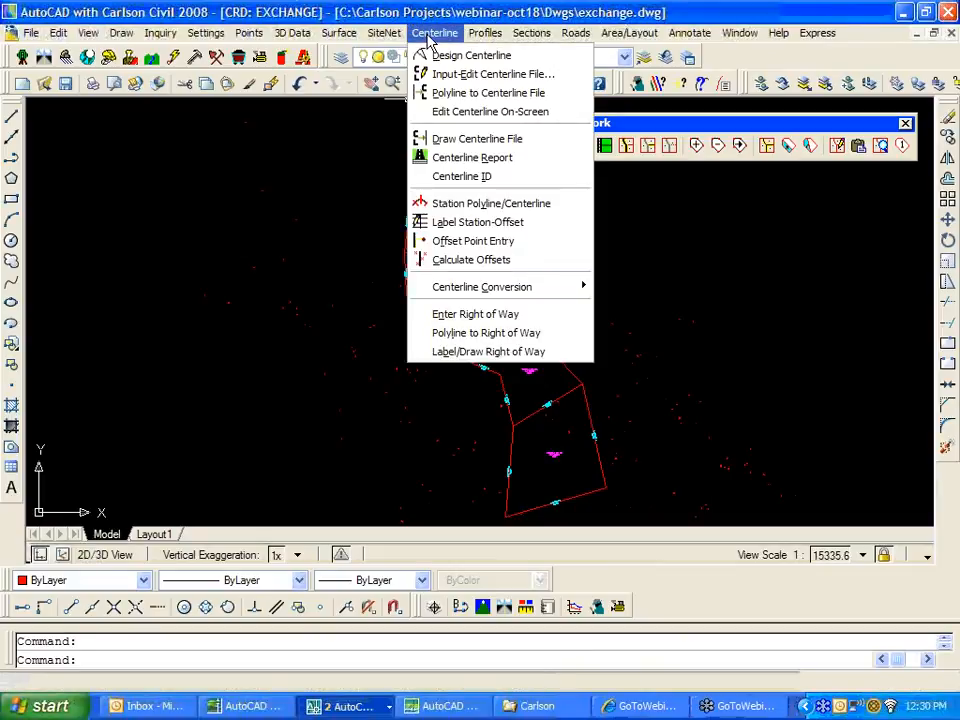
{"action": "left_click", "coordinate": [470, 138]}
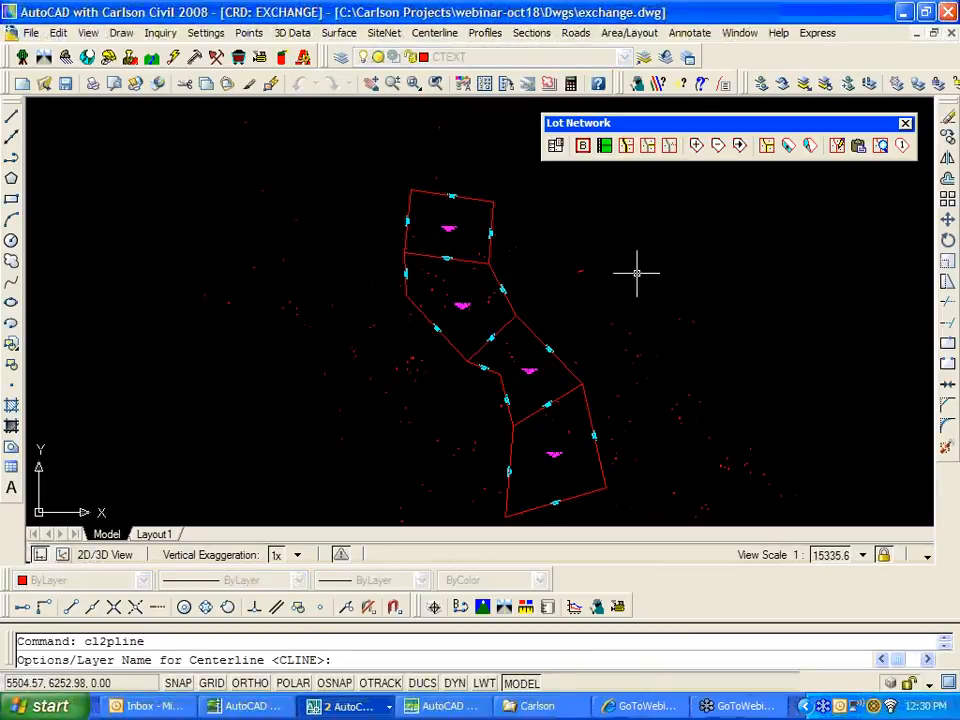
{"action": "key", "text": "Return"}
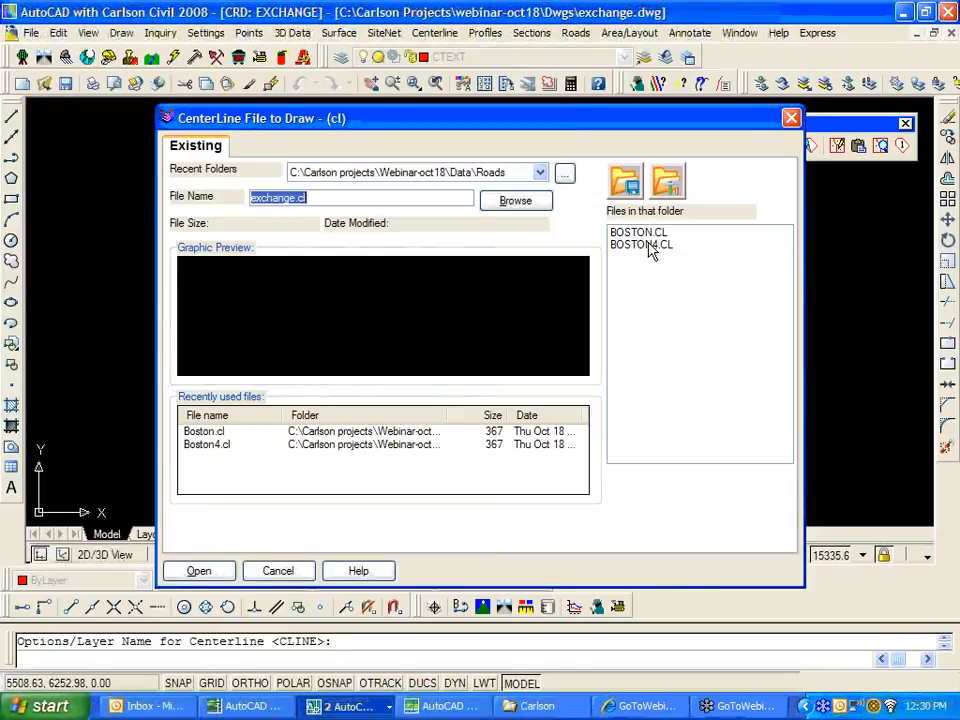
{"action": "left_click", "coordinate": [645, 245]}
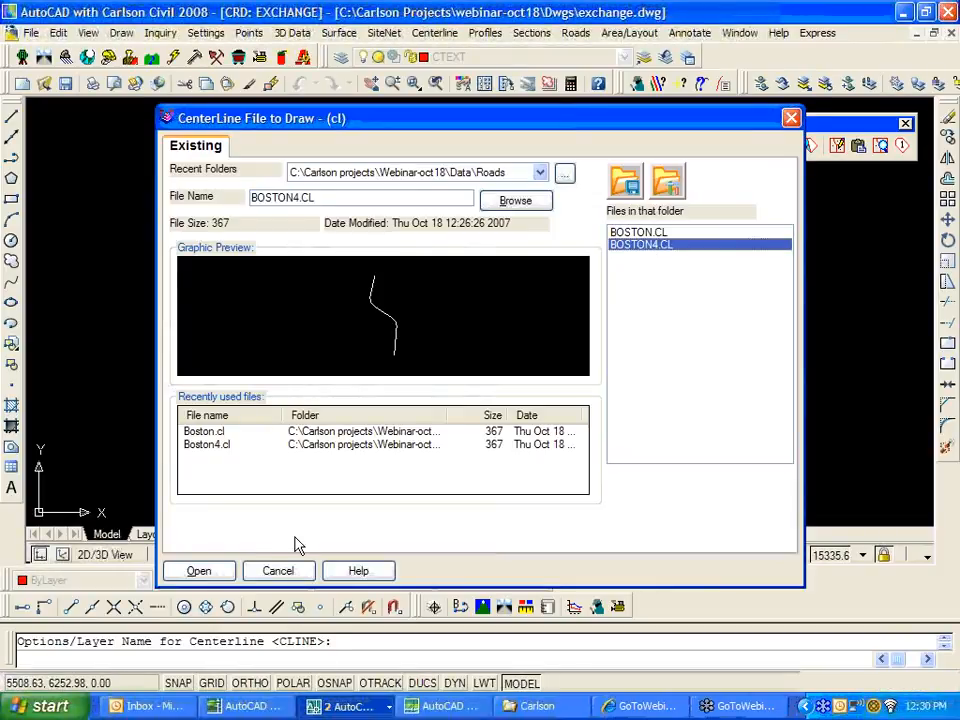
{"action": "left_click", "coordinate": [221, 573]}
Open the drawn centerline in the centerline editor, review its line and curve elements, and close the editor.
{"action": "scroll", "coordinate": [448, 343], "scroll_direction": "down", "scroll_amount": 4}
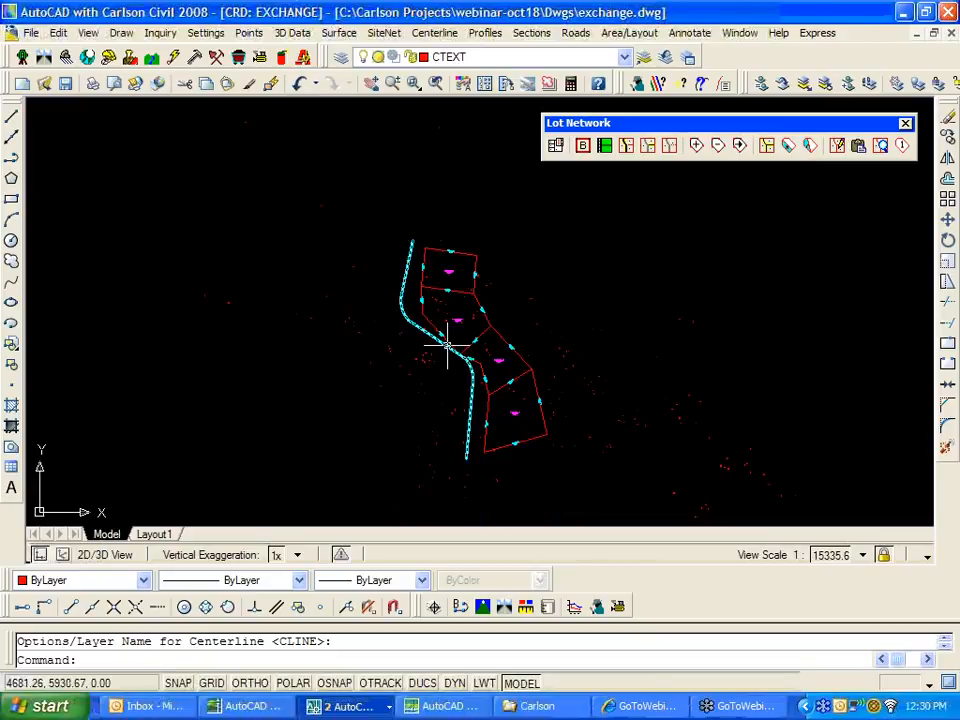
{"action": "scroll", "coordinate": [469, 376], "scroll_direction": "up", "scroll_amount": 3}
{"action": "scroll", "coordinate": [469, 376], "scroll_direction": "up", "scroll_amount": 2}
{"action": "double_click", "coordinate": [417, 314]}
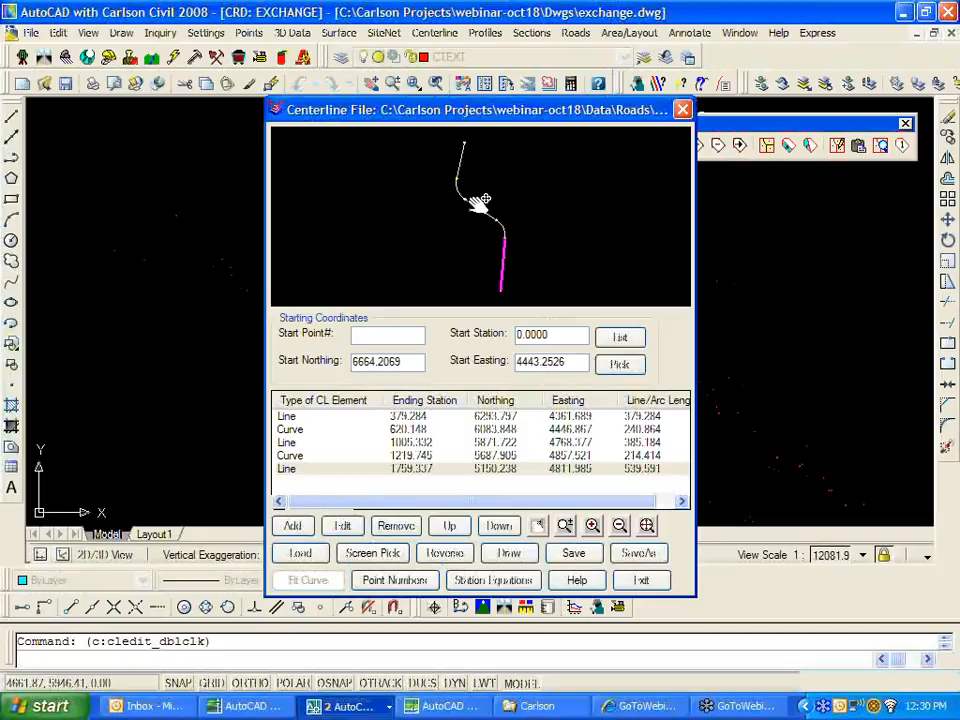
{"action": "left_click", "coordinate": [684, 108]}
Start drawing profiles, clear the old profile list, and add Boston3-eg.pro and Boston3-fg.pro from the Webinar-oct18 Roads folder.
{"action": "scroll", "coordinate": [450, 300], "scroll_direction": "down", "scroll_amount": 4}
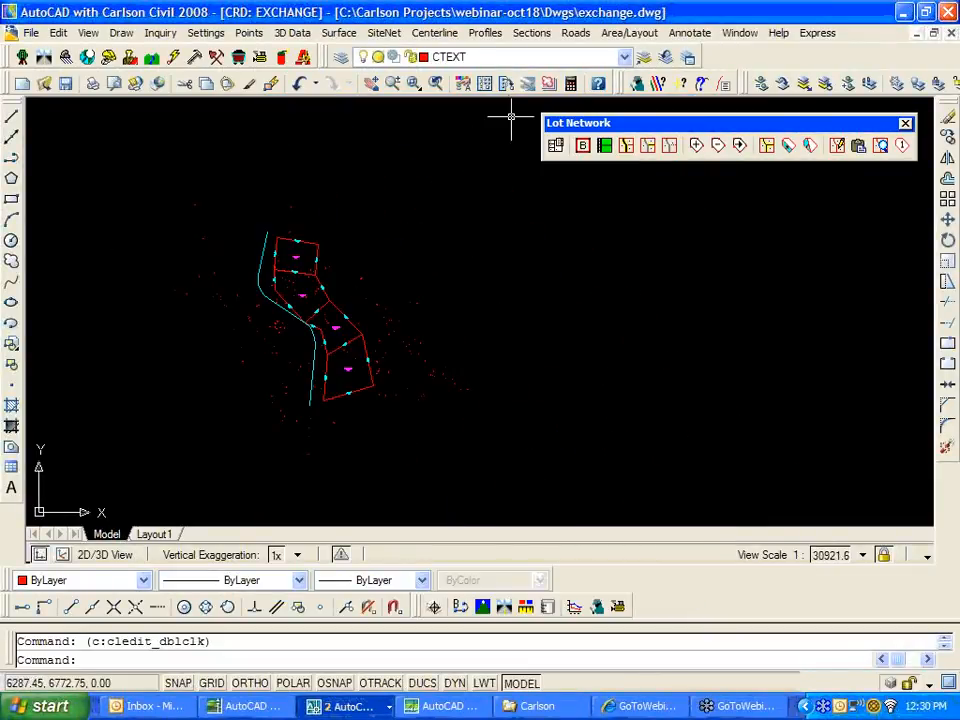
{"action": "left_click", "coordinate": [485, 33]}
{"action": "left_click", "coordinate": [505, 156]}
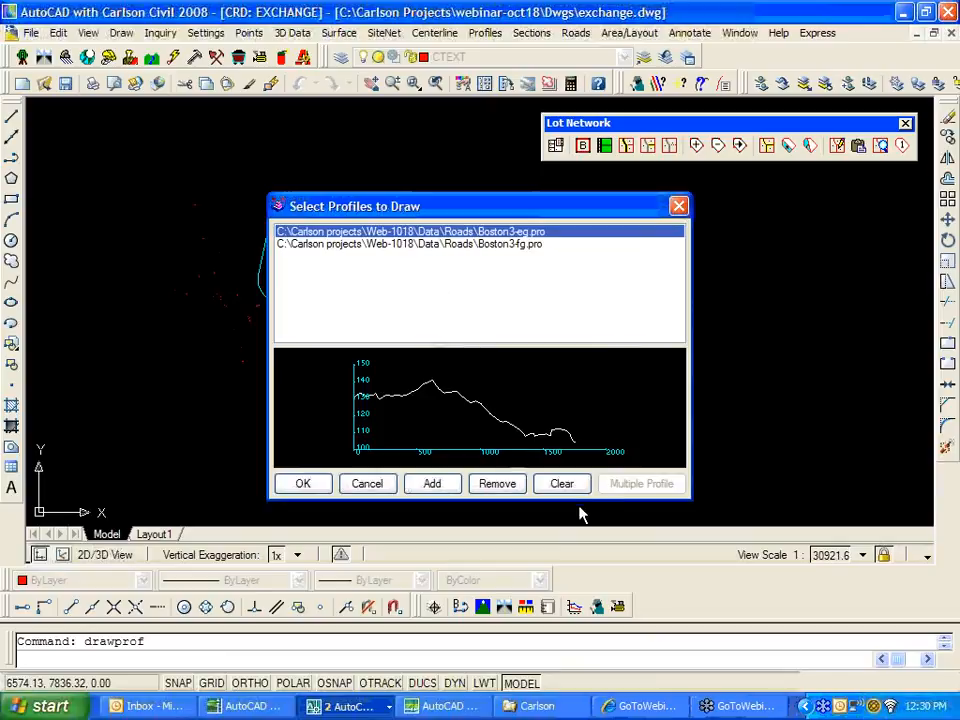
{"action": "left_click", "coordinate": [563, 484]}
{"action": "left_click", "coordinate": [432, 484]}
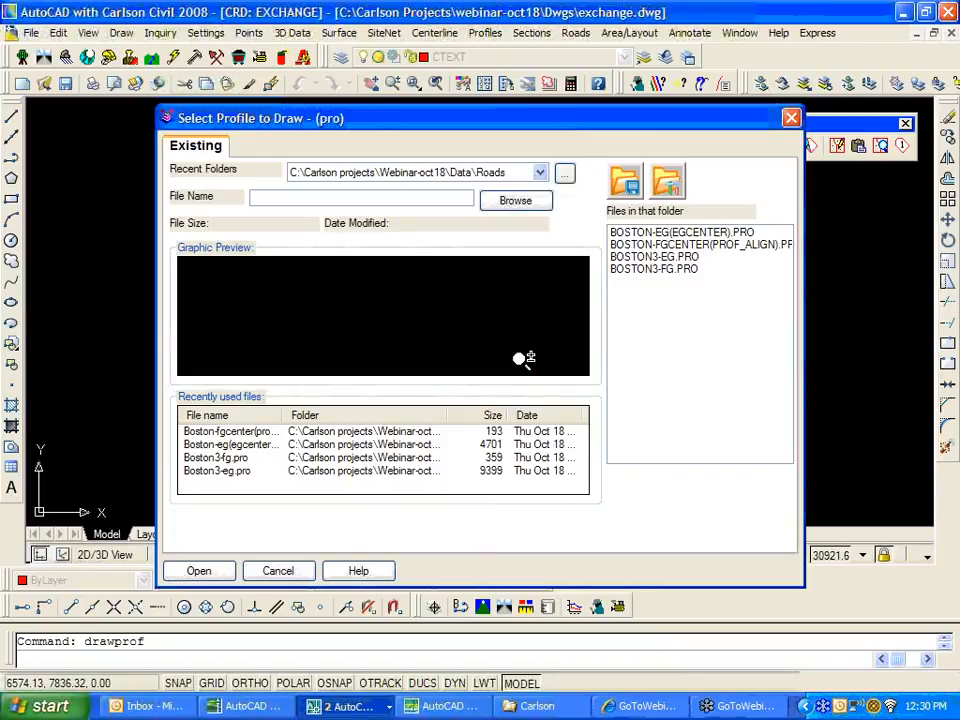
{"action": "left_click", "coordinate": [205, 572]}
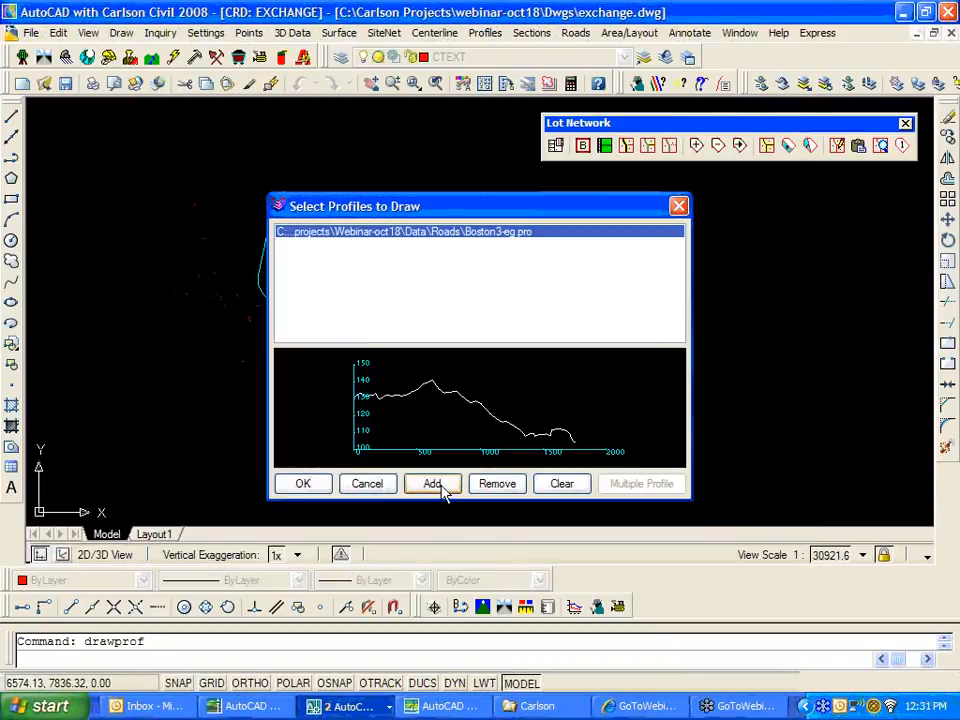
{"action": "left_click", "coordinate": [432, 484]}
{"action": "left_click", "coordinate": [680, 269]}
{"action": "left_click", "coordinate": [226, 573]}
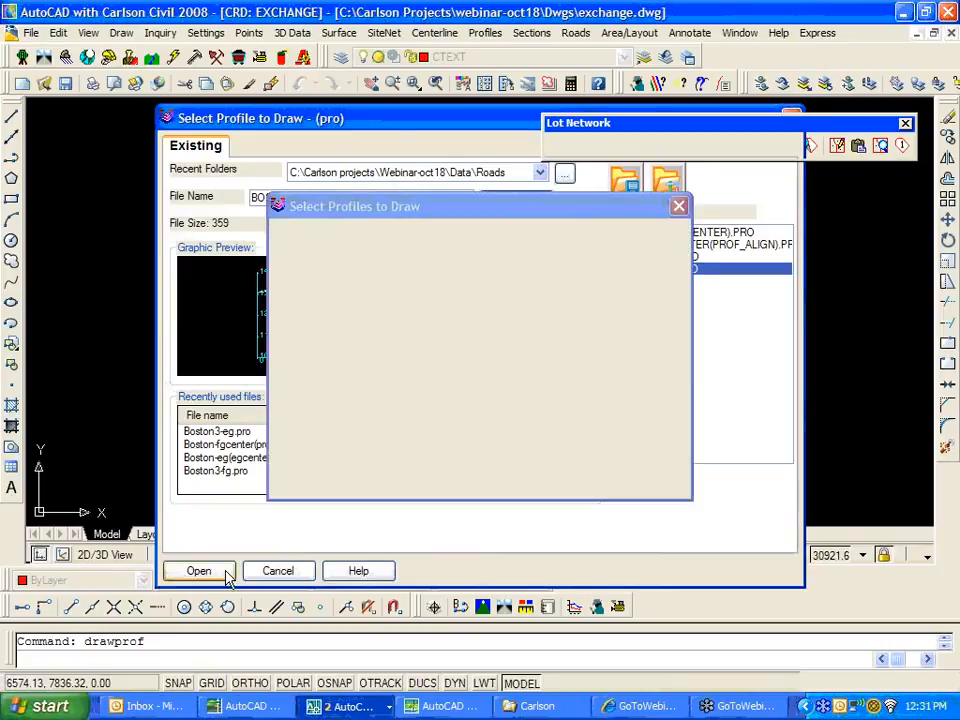
Draw both profiles with horizontal scale 50, vertical scale 10 and grid elevations 100 to 150, placing the grid east of the lots.
{"action": "left_click", "coordinate": [305, 482]}
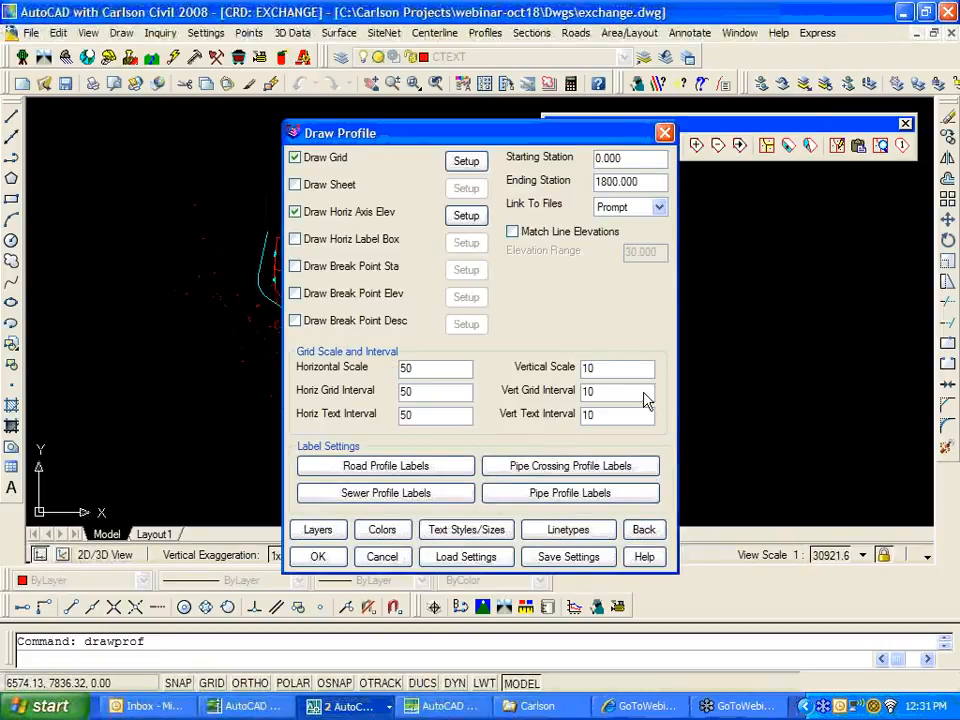
{"action": "left_click", "coordinate": [317, 556]}
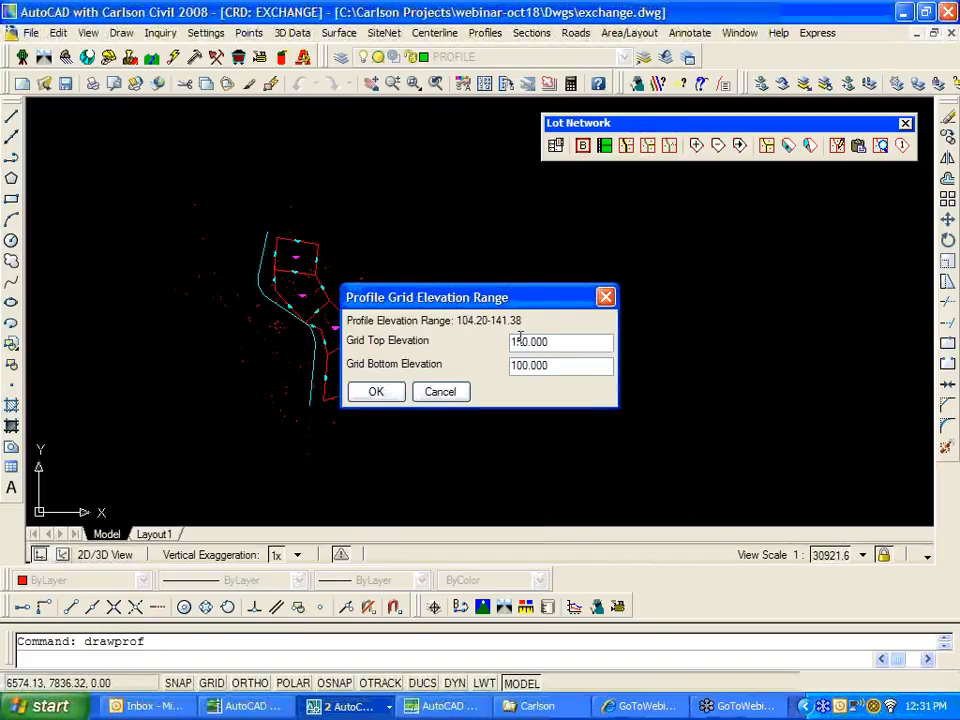
{"action": "left_click", "coordinate": [463, 392]}
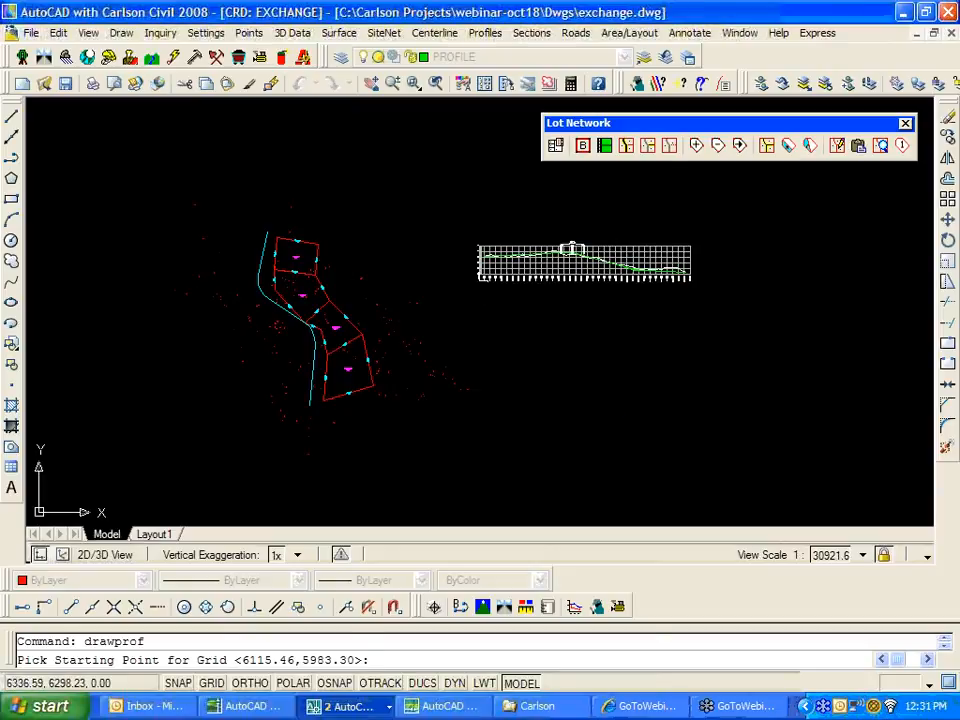
{"action": "left_click", "coordinate": [571, 248]}
Examine the drawn profile grid alongside the site plan and save the drawing.
{"action": "scroll", "coordinate": [600, 262], "scroll_direction": "up", "scroll_amount": 4}
{"action": "middle_click_drag", "start_coordinate": [581, 276], "coordinate": [634, 297]}
{"action": "scroll", "coordinate": [528, 348], "scroll_direction": "down", "scroll_amount": 5}
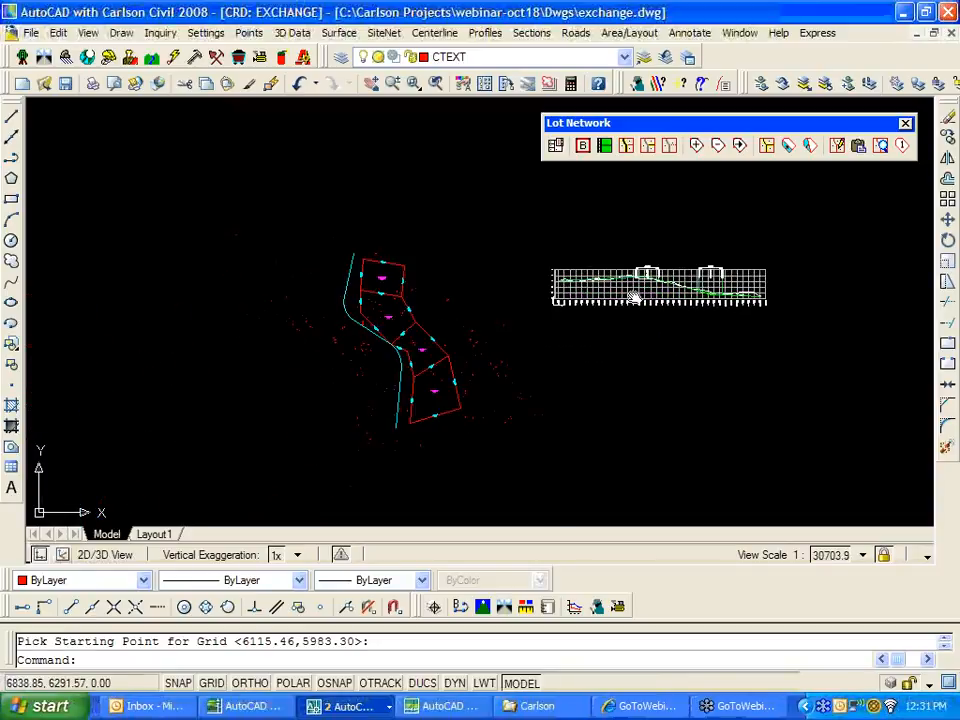
{"action": "scroll", "coordinate": [482, 323], "scroll_direction": "up", "scroll_amount": 2}
{"action": "middle_click_drag", "start_coordinate": [514, 320], "coordinate": [602, 294]}
{"action": "mouse_move", "coordinate": [667, 307]}
{"action": "middle_mouse_down"}
{"action": "mouse_move", "coordinate": [608, 332]}
{"action": "mouse_move", "coordinate": [522, 337]}
{"action": "middle_mouse_up"}
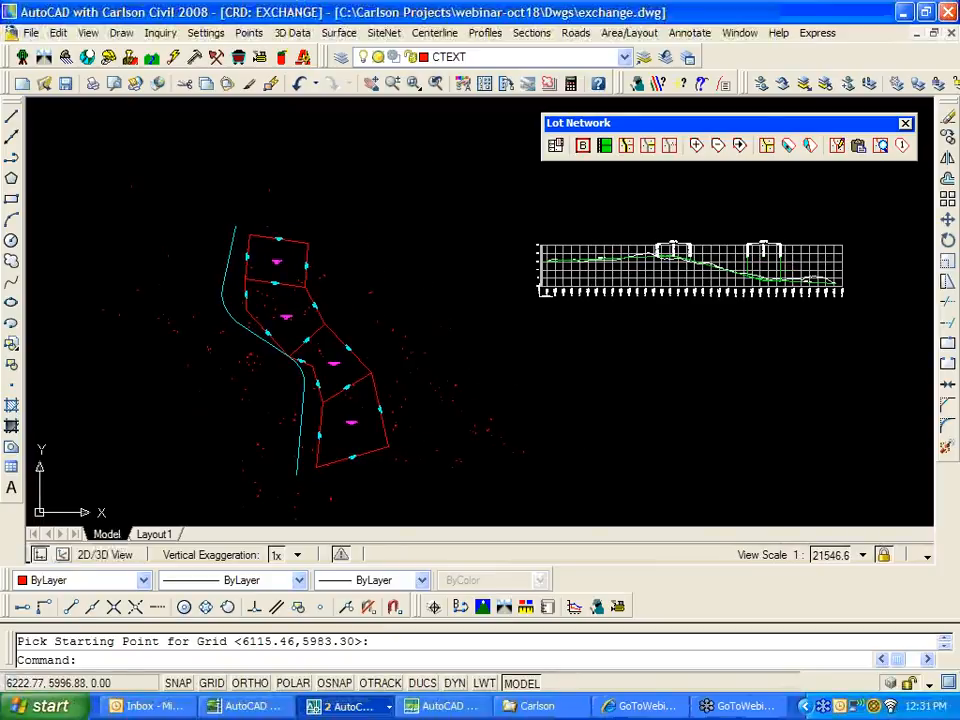
{"action": "left_click", "coordinate": [65, 83]}
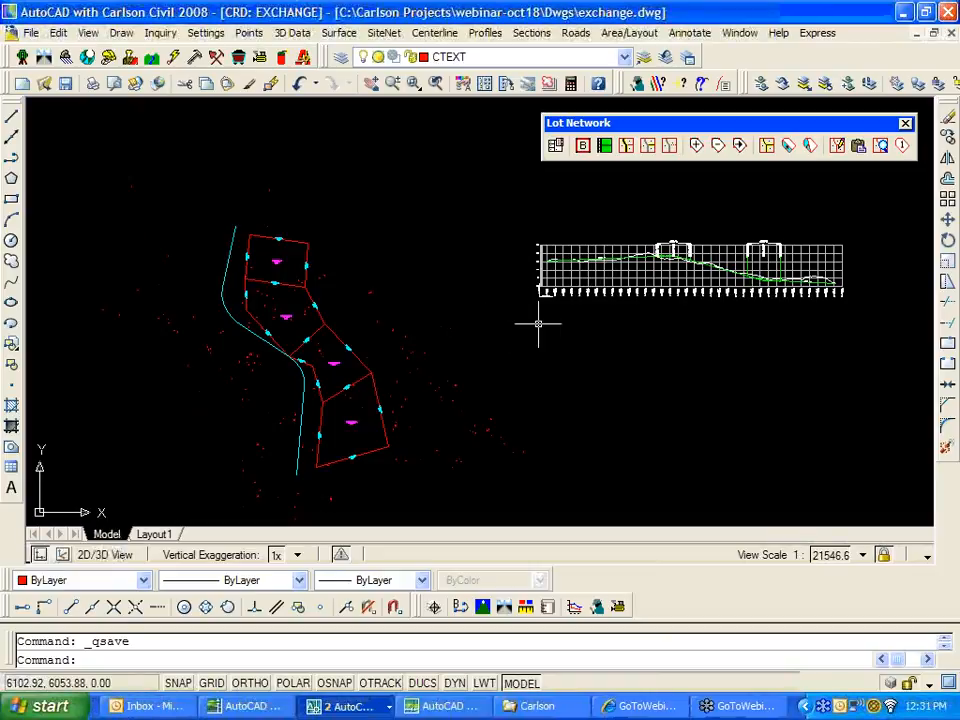
{"action": "scroll", "coordinate": [540, 321], "scroll_direction": "down", "scroll_amount": 3}
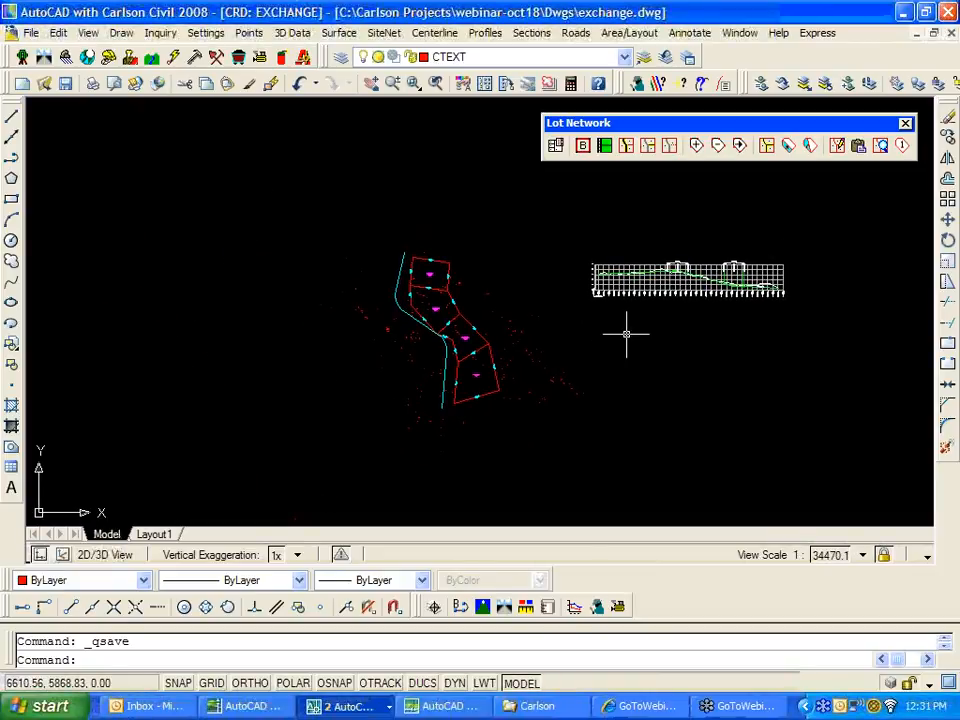
{"action": "scroll", "coordinate": [624, 328], "scroll_direction": "up", "scroll_amount": 2}
{"action": "mouse_move", "coordinate": [504, 310]}
{"action": "middle_mouse_down"}
{"action": "mouse_move", "coordinate": [570, 298]}
{"action": "mouse_move", "coordinate": [548, 298]}
{"action": "middle_mouse_up"}
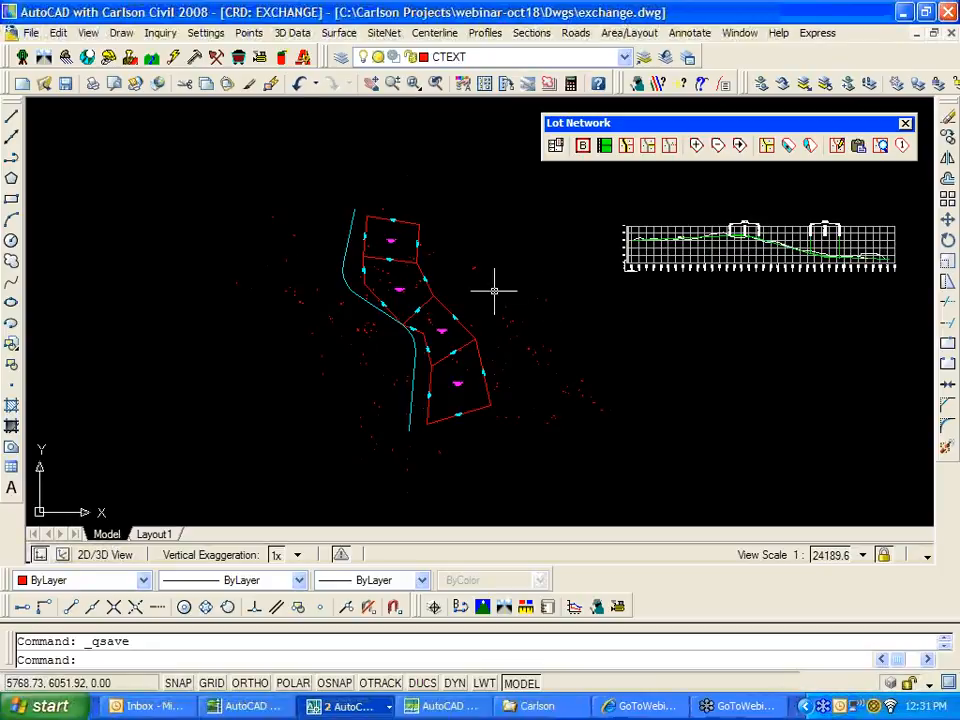
{"action": "mouse_move", "coordinate": [471, 289]}
{"action": "middle_mouse_down"}
{"action": "mouse_move", "coordinate": [489, 274]}
{"action": "mouse_move", "coordinate": [455, 272]}
{"action": "middle_mouse_up"}
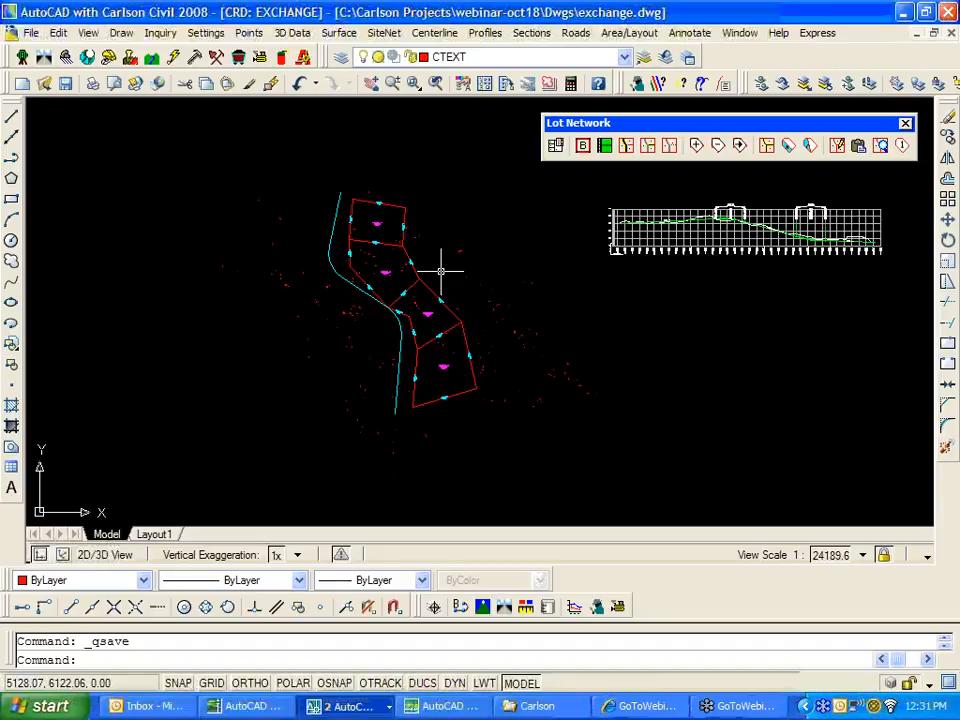
{"action": "middle_click_drag", "start_coordinate": [446, 337], "coordinate": [524, 325]}
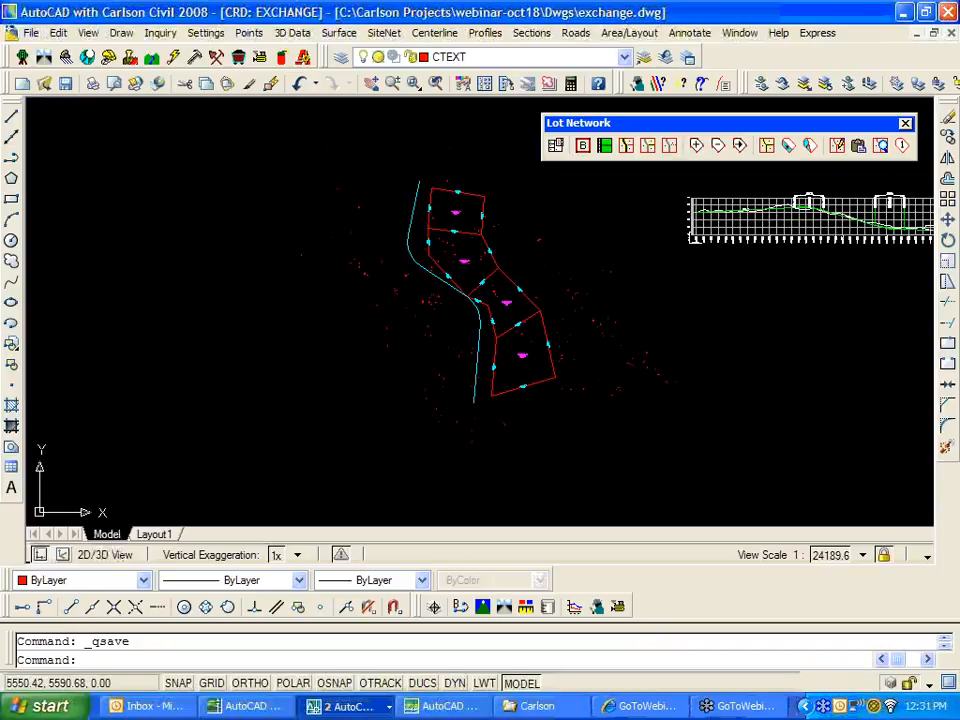
Erase the boundary lines and line labels of the two northern lots.
{"action": "scroll", "coordinate": [445, 301], "scroll_direction": "up", "scroll_amount": 3}
{"action": "mouse_move", "coordinate": [457, 299]}
{"action": "middle_mouse_down"}
{"action": "mouse_move", "coordinate": [361, 339]}
{"action": "mouse_move", "coordinate": [377, 327]}
{"action": "mouse_move", "coordinate": [343, 359]}
{"action": "middle_mouse_up"}
{"action": "scroll", "coordinate": [355, 315], "scroll_direction": "up", "scroll_amount": 2}
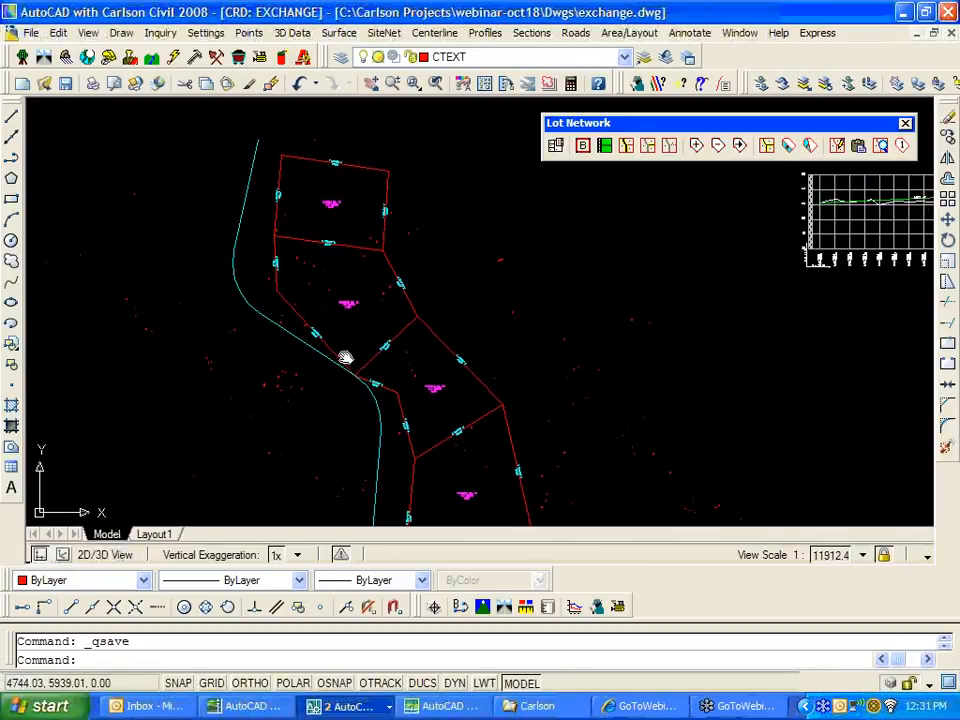
{"action": "type", "text": "e"}
{"action": "key", "text": "Return"}
{"action": "left_click", "coordinate": [416, 172]}
{"action": "left_click", "coordinate": [270, 263]}
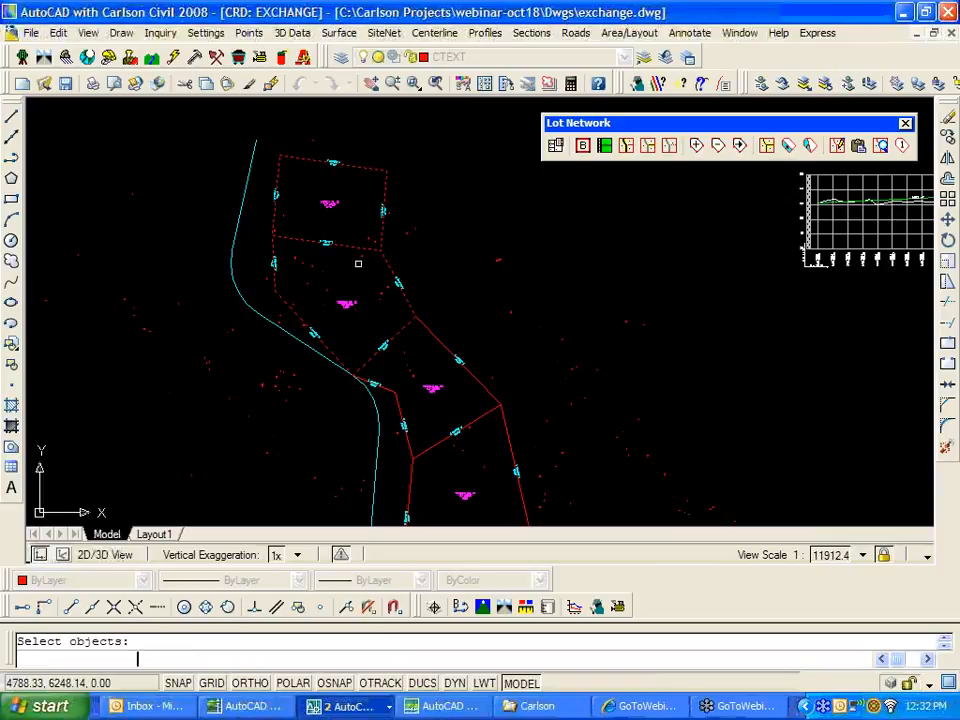
{"action": "key", "text": "Return"}
Erase the boundary lines and line labels of the two remaining southern lots.
{"action": "key", "text": "Return"}
{"action": "left_click", "coordinate": [477, 289]}
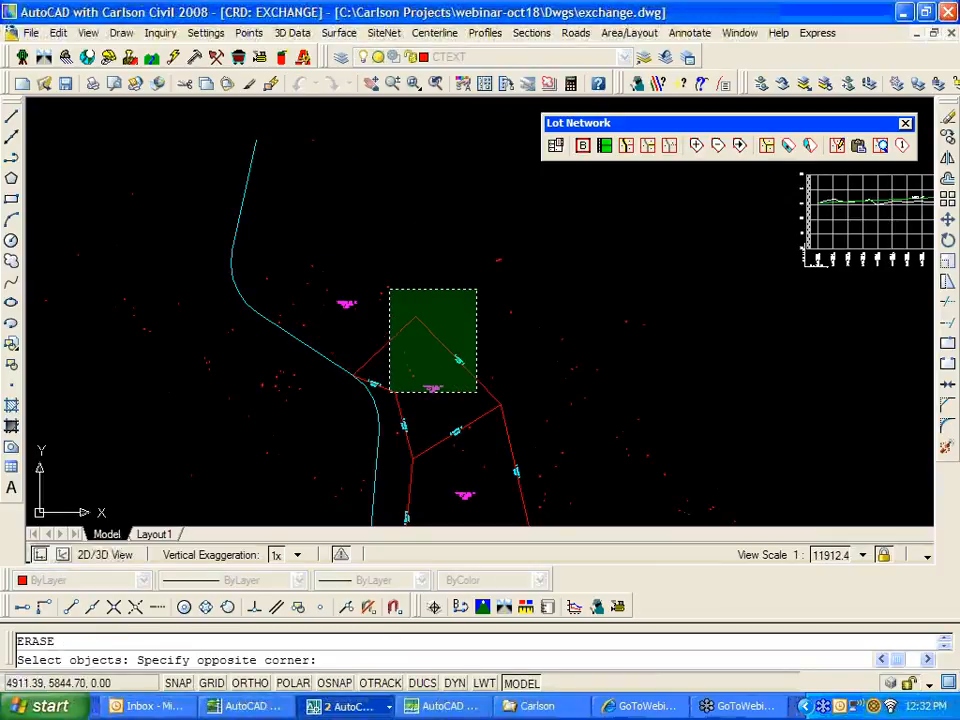
{"action": "left_click", "coordinate": [384, 401]}
{"action": "key", "text": "Return"}
{"action": "left_click", "coordinate": [540, 374]}
{"action": "left_click", "coordinate": [401, 485]}
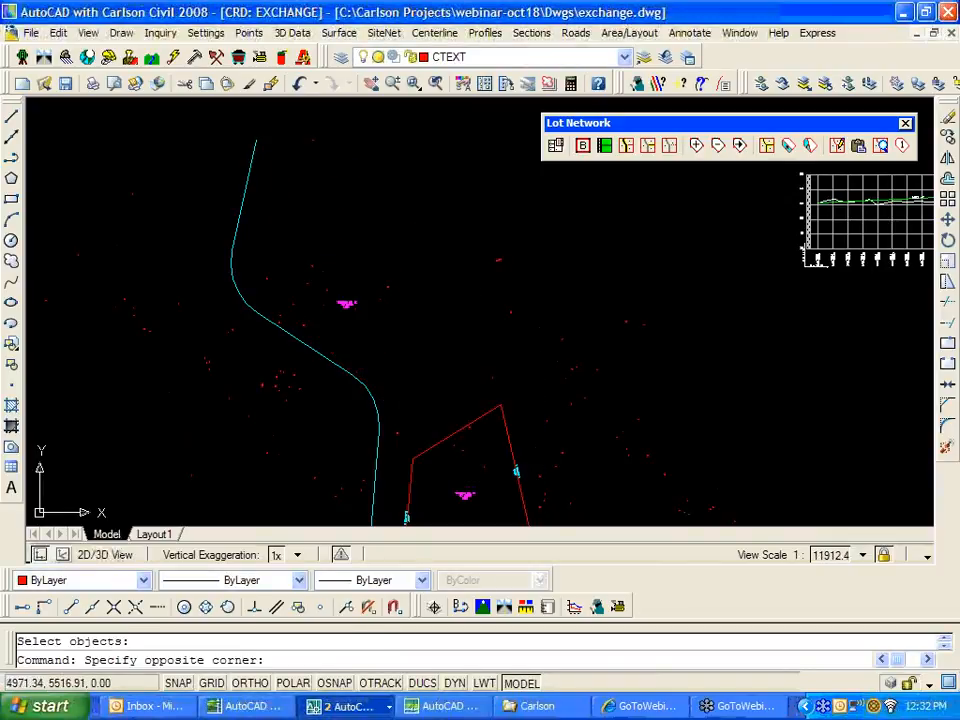
{"action": "key", "text": "Delete"}
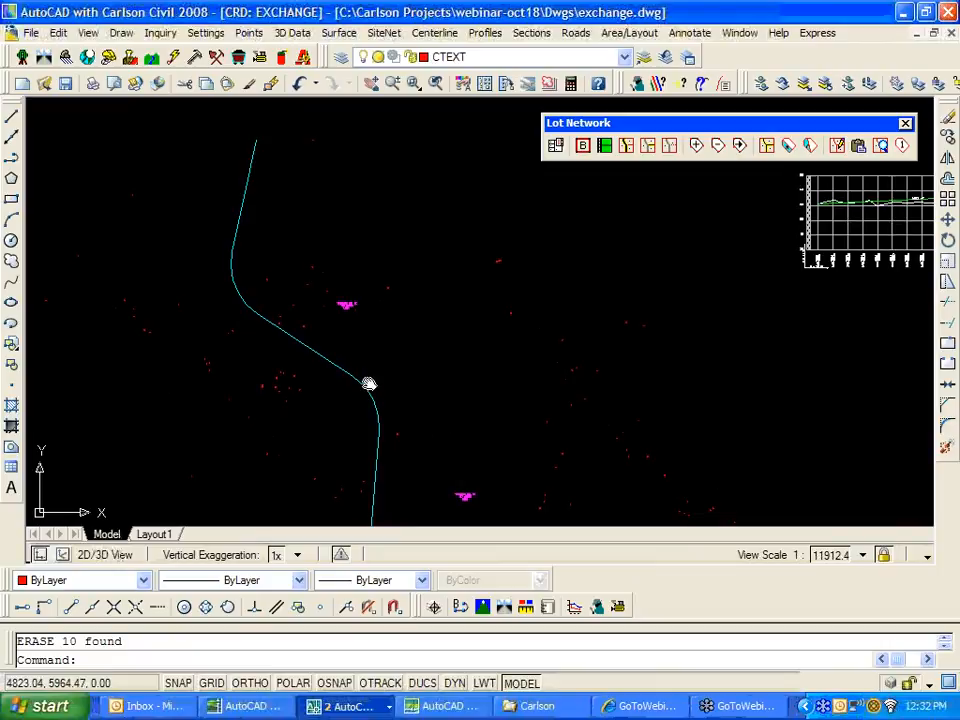
Make CLINE the current layer by picking the road centerline.
{"action": "middle_click_drag", "start_coordinate": [366, 386], "coordinate": [370, 441]}
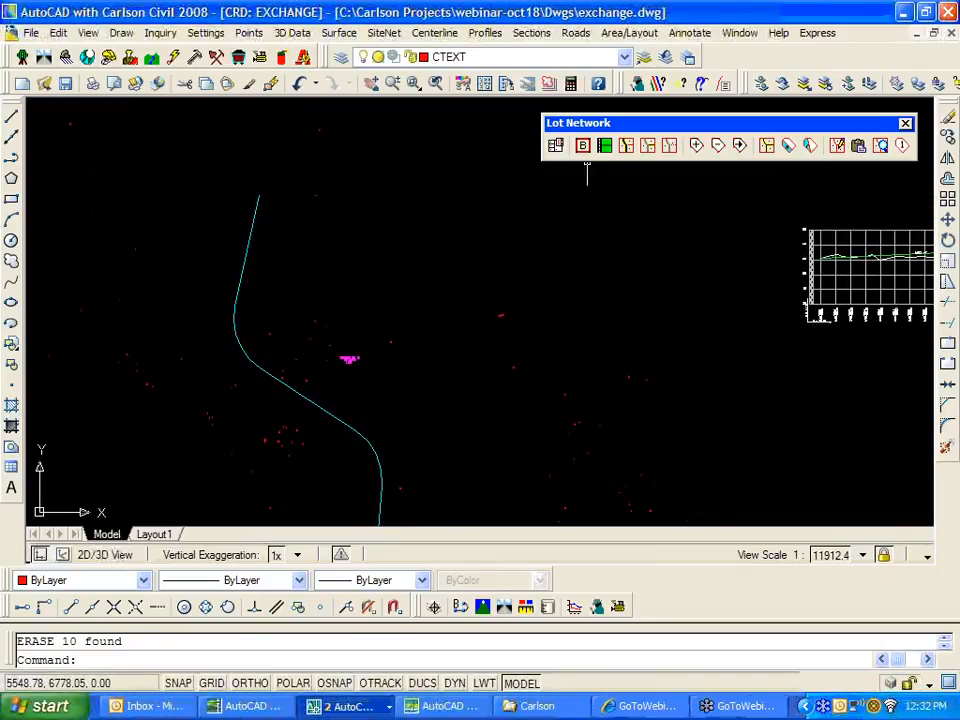
{"action": "left_click", "coordinate": [643, 57]}
{"action": "left_click", "coordinate": [302, 388]}
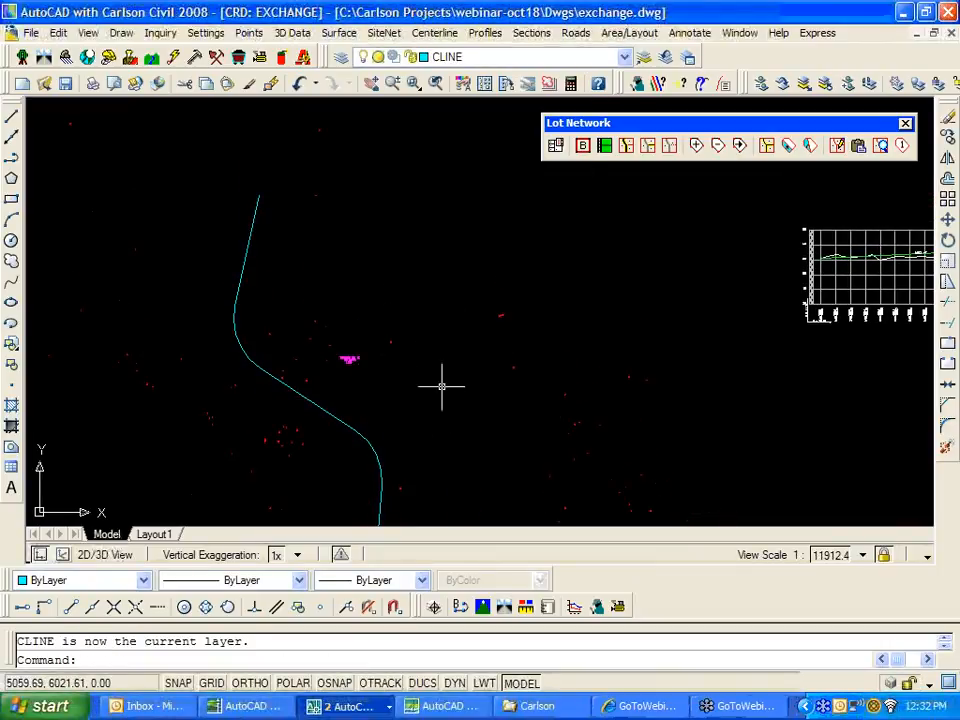
Draw a two-segment side-road polyline heading northeast, starting with a nearest snap on the middle straight of the existing centerline.
{"action": "type", "text": "pl"}
{"action": "key", "text": "Return"}
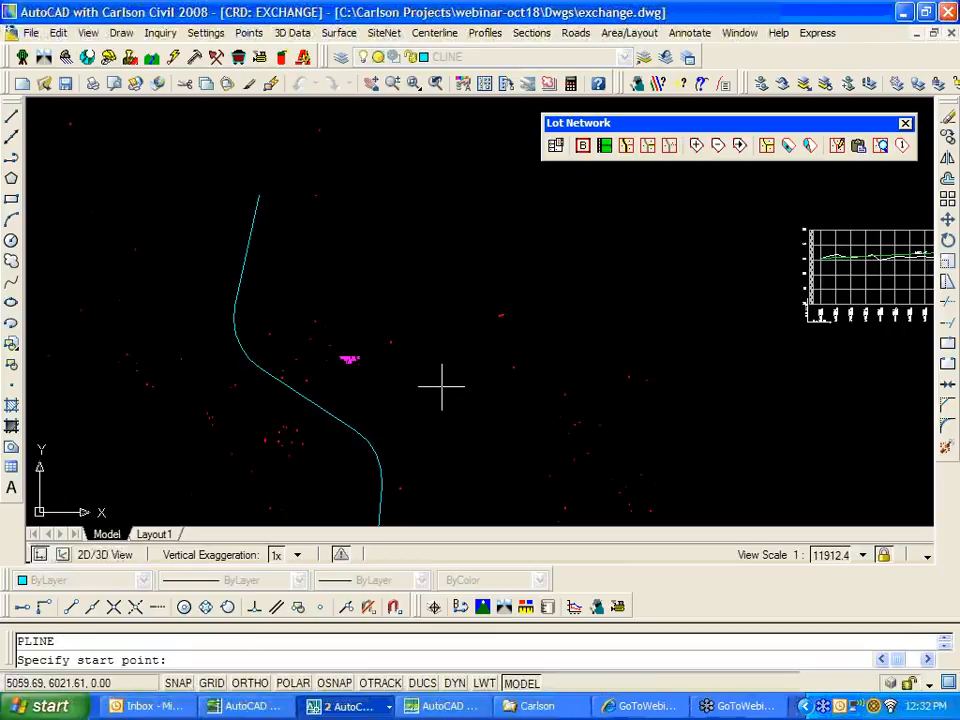
{"action": "type", "text": "nea"}
{"action": "key", "text": "Return"}
{"action": "left_click", "coordinate": [303, 398]}
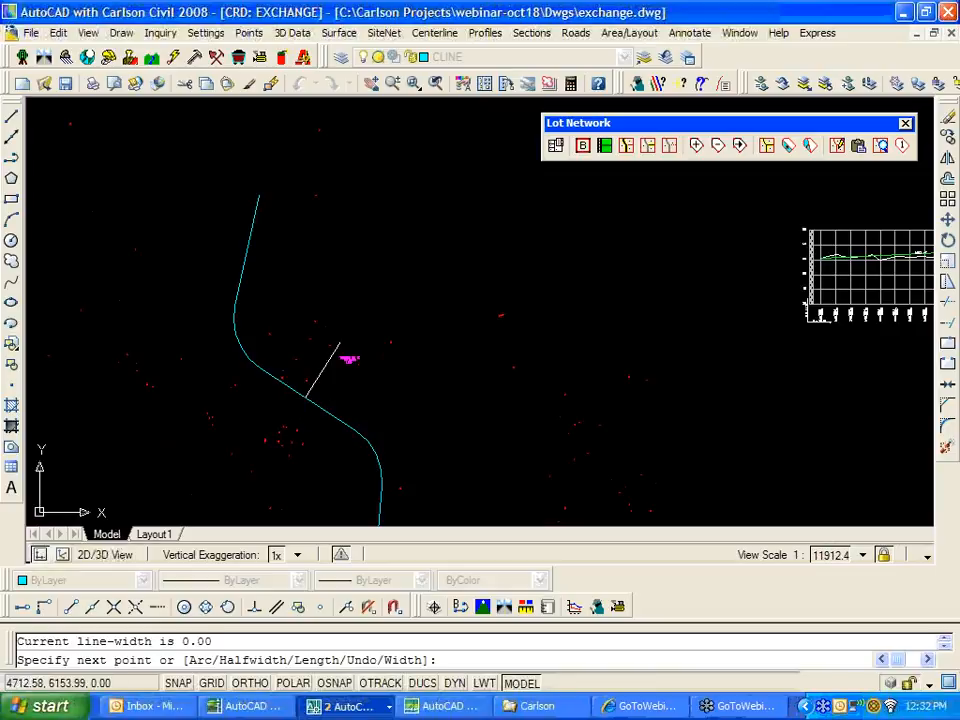
{"action": "left_click", "coordinate": [343, 335]}
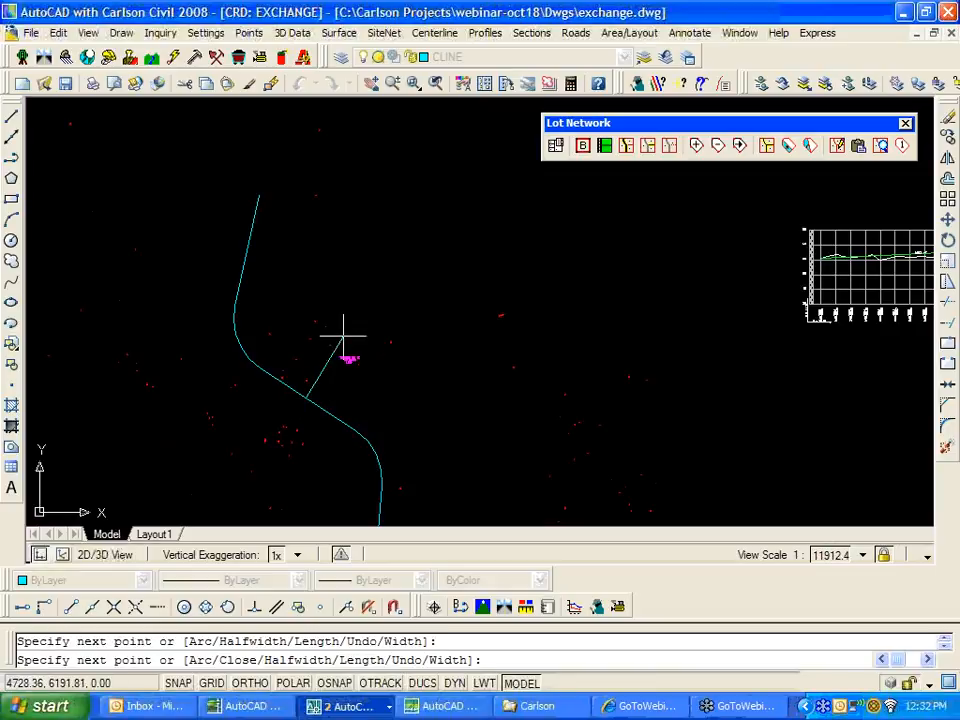
{"action": "left_click", "coordinate": [404, 317]}
{"action": "key", "text": "Return"}
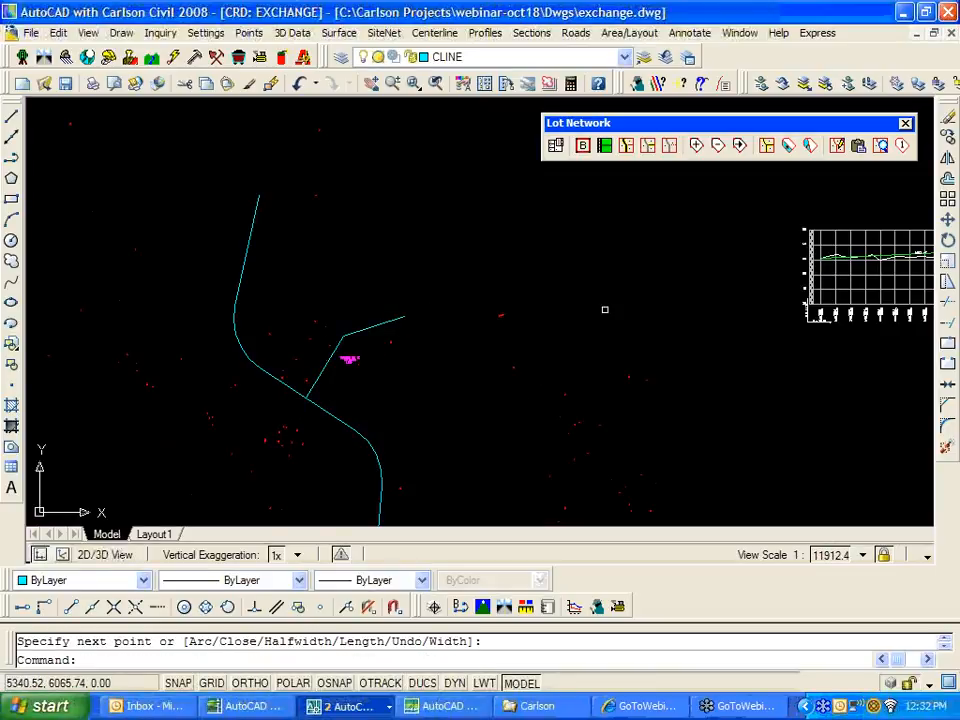
Start Road Network and create a new road network file named exchange in the Roads data folder.
{"action": "left_click", "coordinate": [579, 33]}
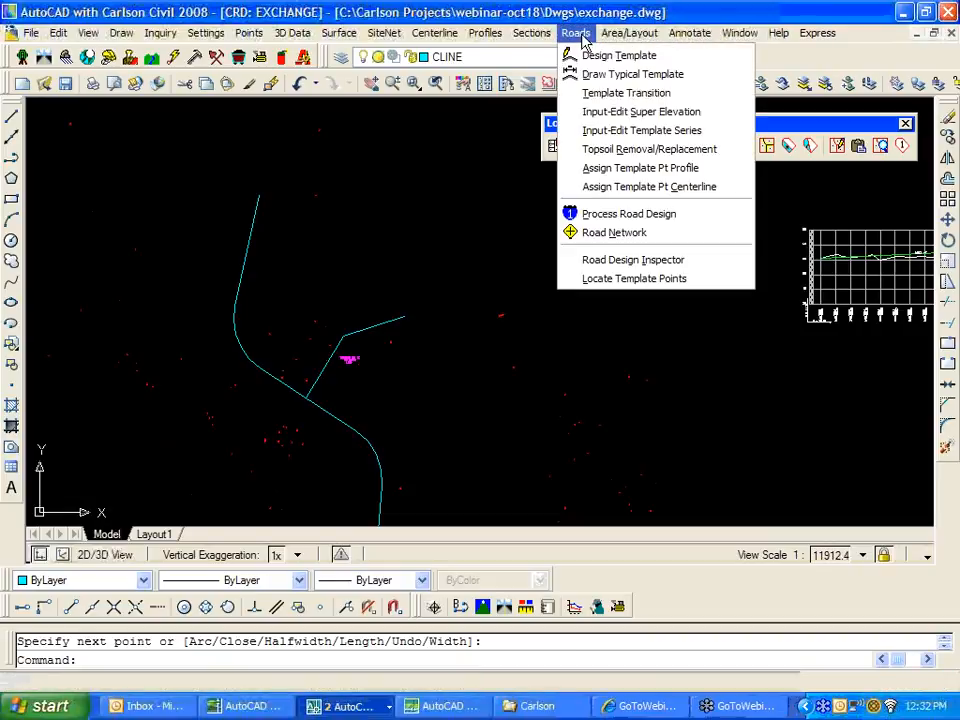
{"action": "left_click", "coordinate": [590, 231]}
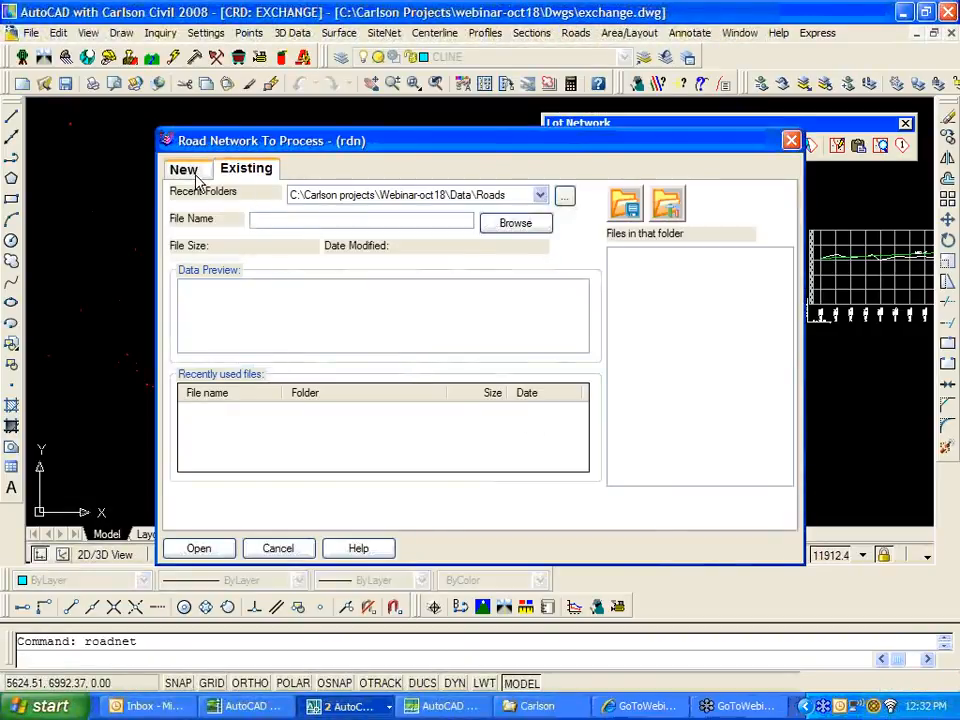
{"action": "left_click", "coordinate": [191, 169]}
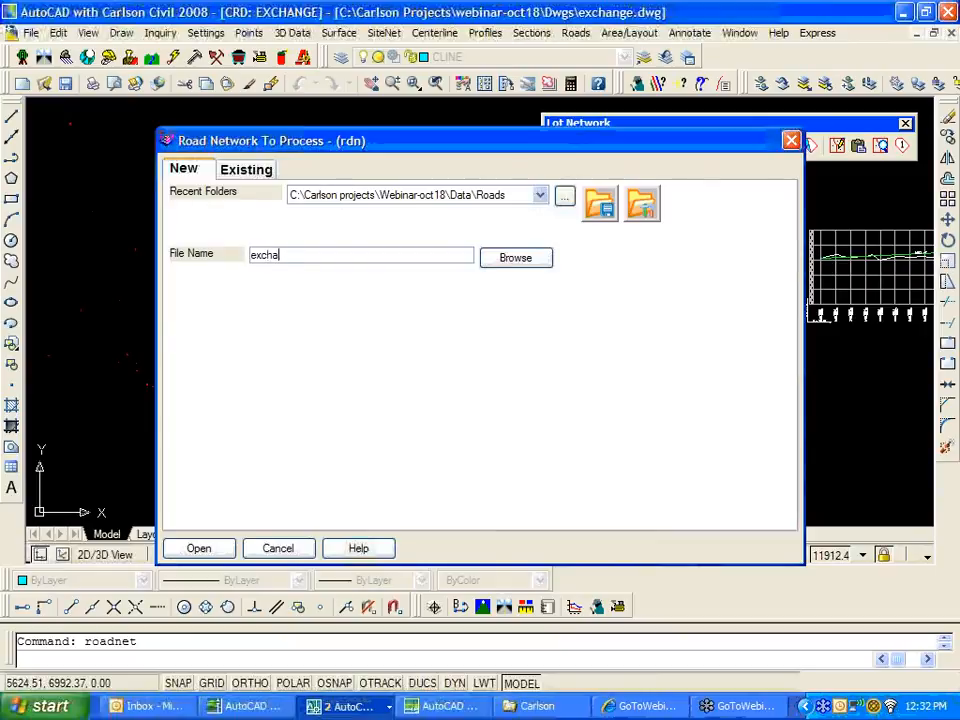
{"action": "left_click", "coordinate": [198, 548]}
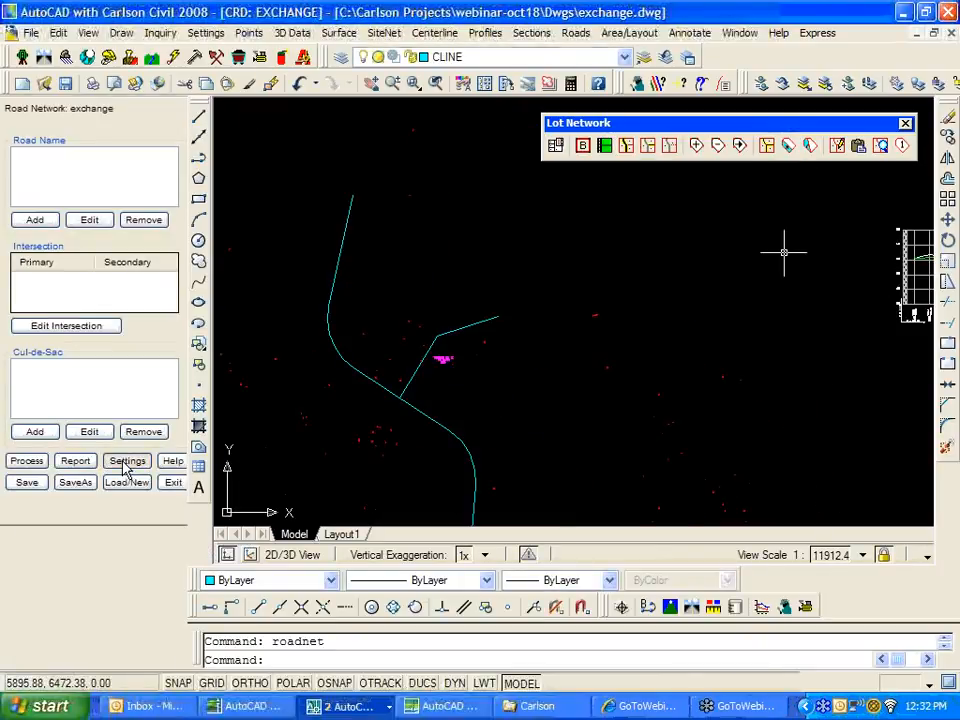
Open the road network settings and choose EG4.TIN as the existing surface.
{"action": "left_click", "coordinate": [127, 462]}
{"action": "left_click", "coordinate": [326, 248]}
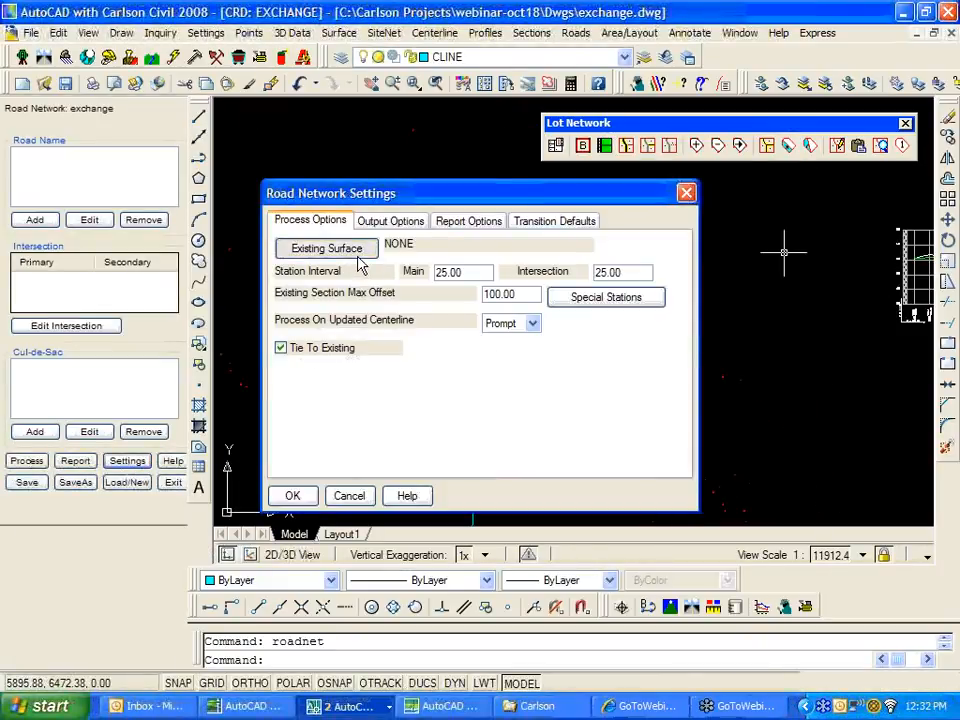
{"action": "left_click", "coordinate": [625, 256]}
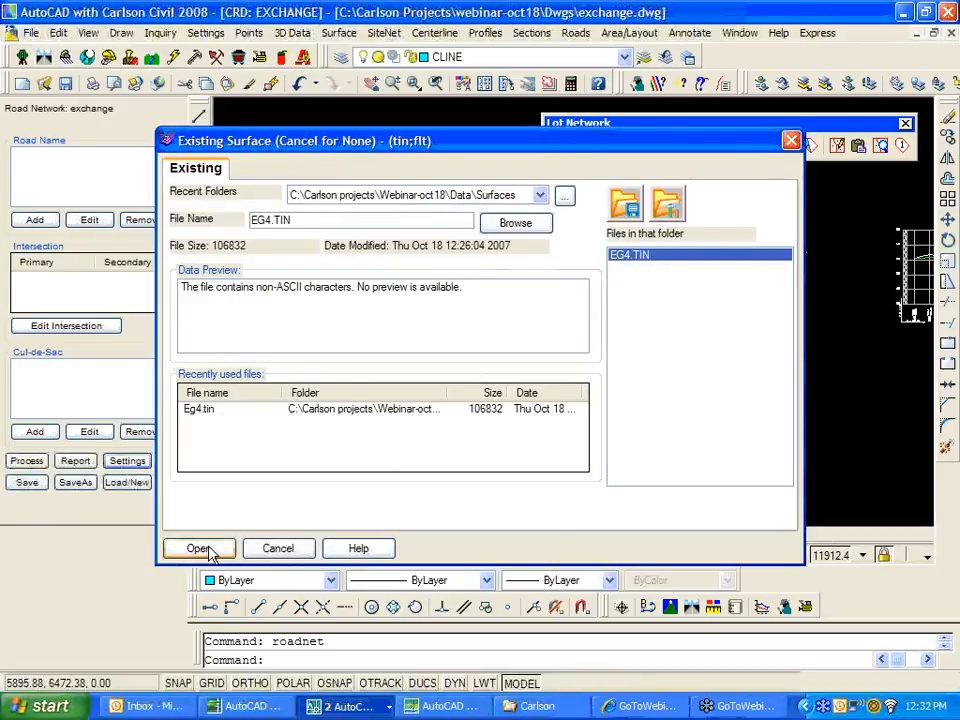
Use EG4.TIN as the existing surface and open the setup for the Triangulate and Contour output option.
{"action": "left_click", "coordinate": [198, 548]}
{"action": "left_click", "coordinate": [388, 221]}
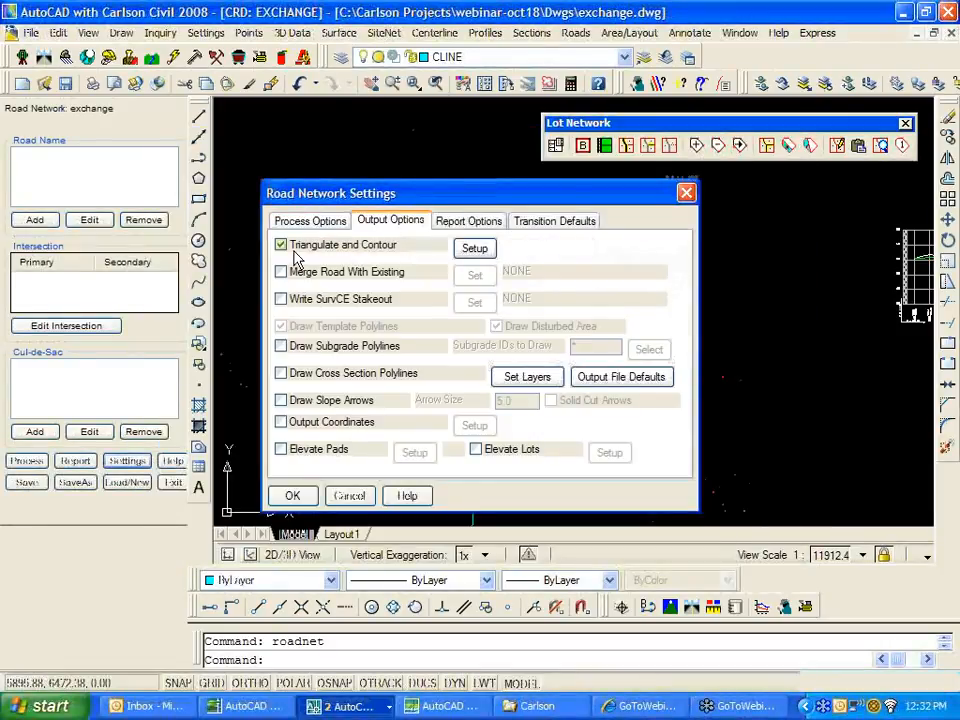
{"action": "left_click", "coordinate": [475, 249]}
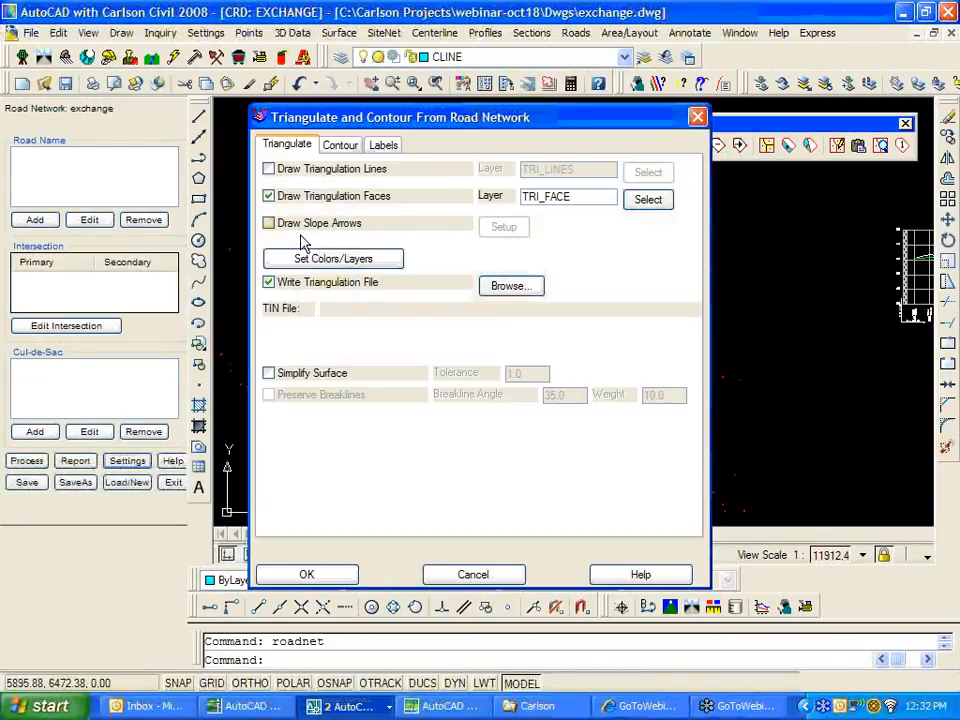
Review the Draw Triangulation Faces option and the road color settings for each grade ID.
{"action": "left_click", "coordinate": [269, 196]}
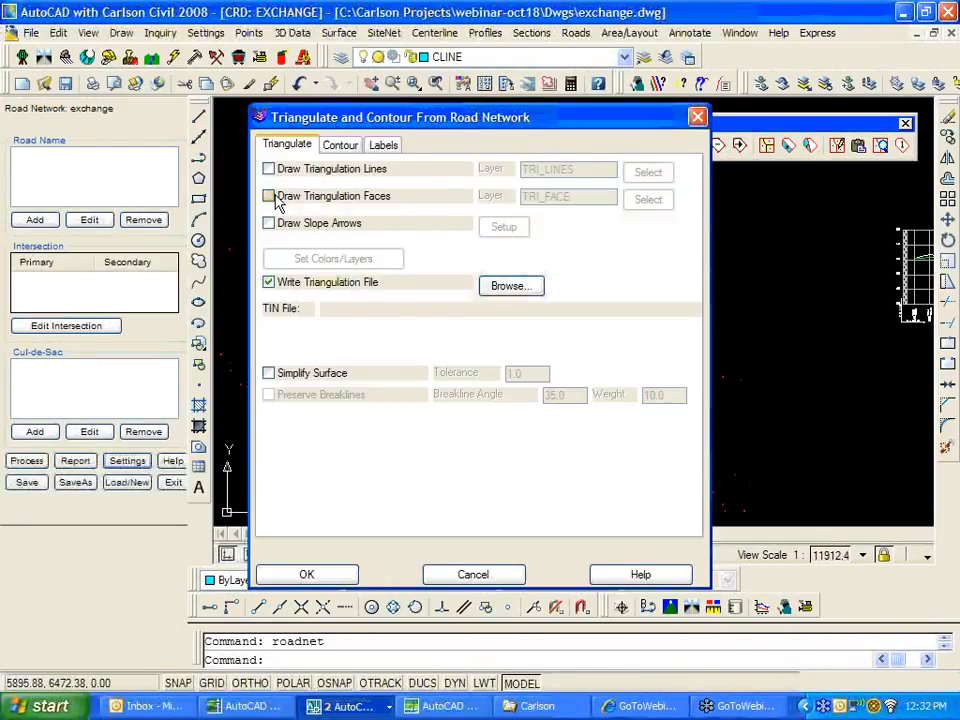
{"action": "left_click", "coordinate": [269, 197]}
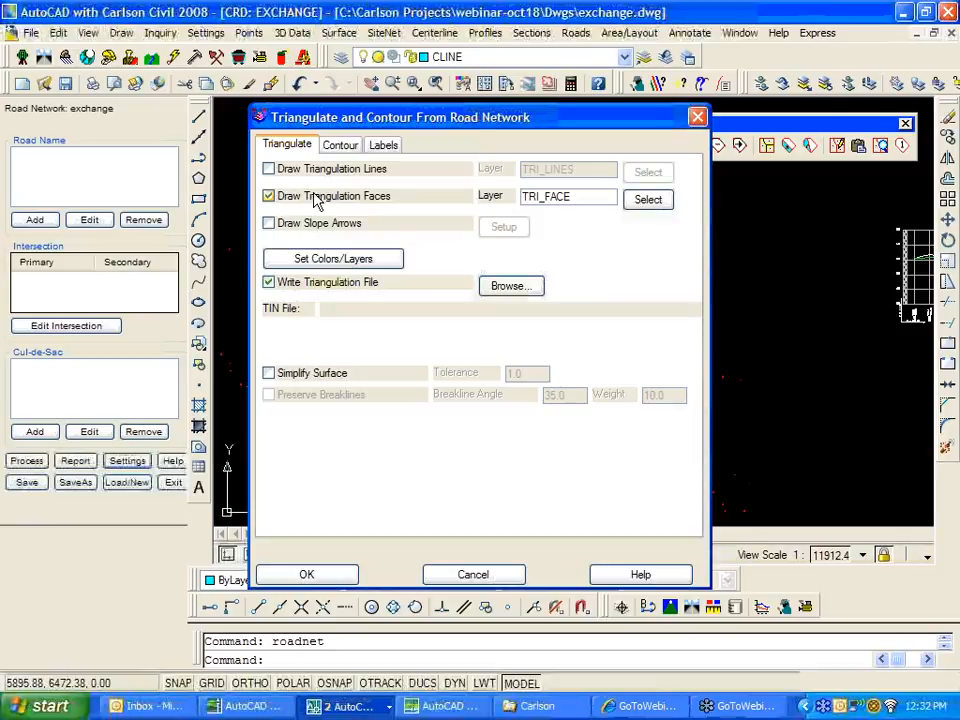
{"action": "left_click", "coordinate": [333, 259]}
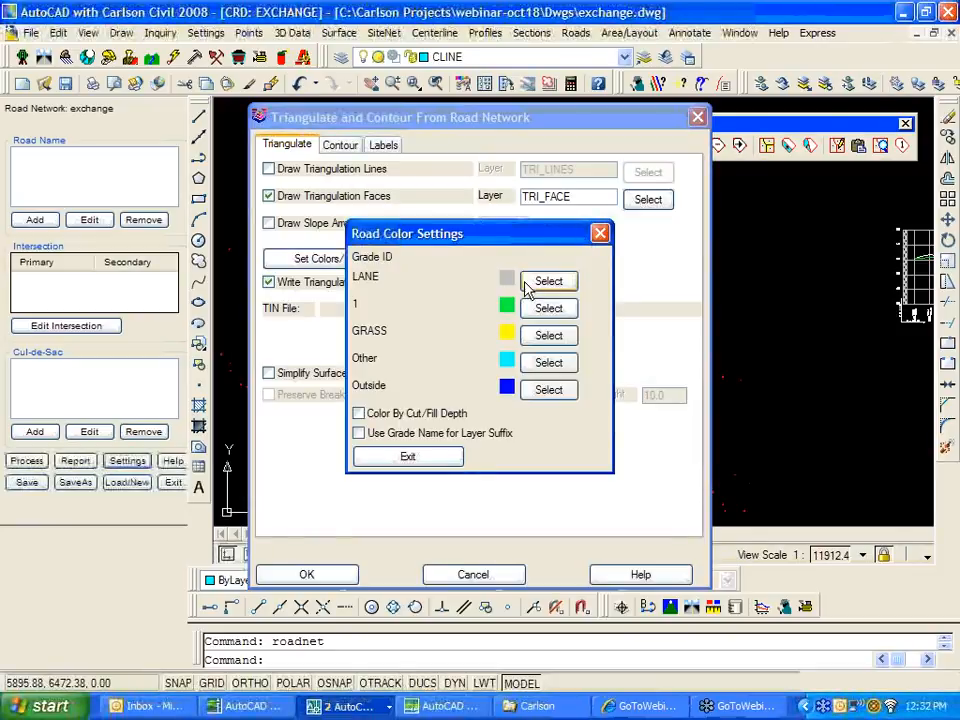
{"action": "left_click", "coordinate": [412, 461]}
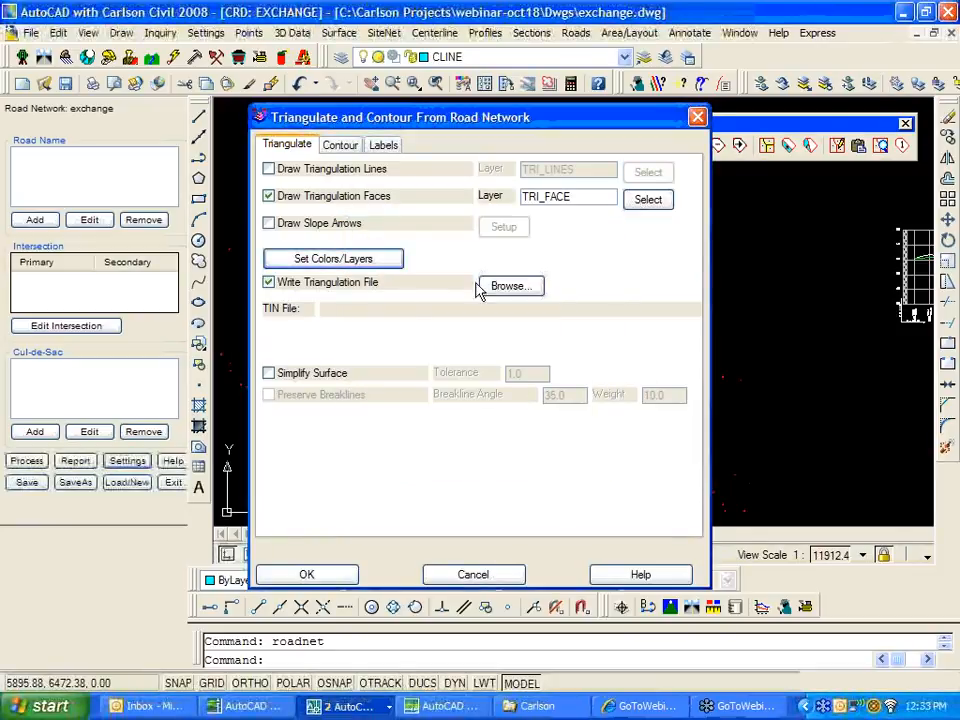
Set the triangulation output file to RDNET4 in the Surfaces folder and accept the setup after checking its contour and label settings.
{"action": "left_click", "coordinate": [505, 290]}
{"action": "left_click", "coordinate": [480, 345]}
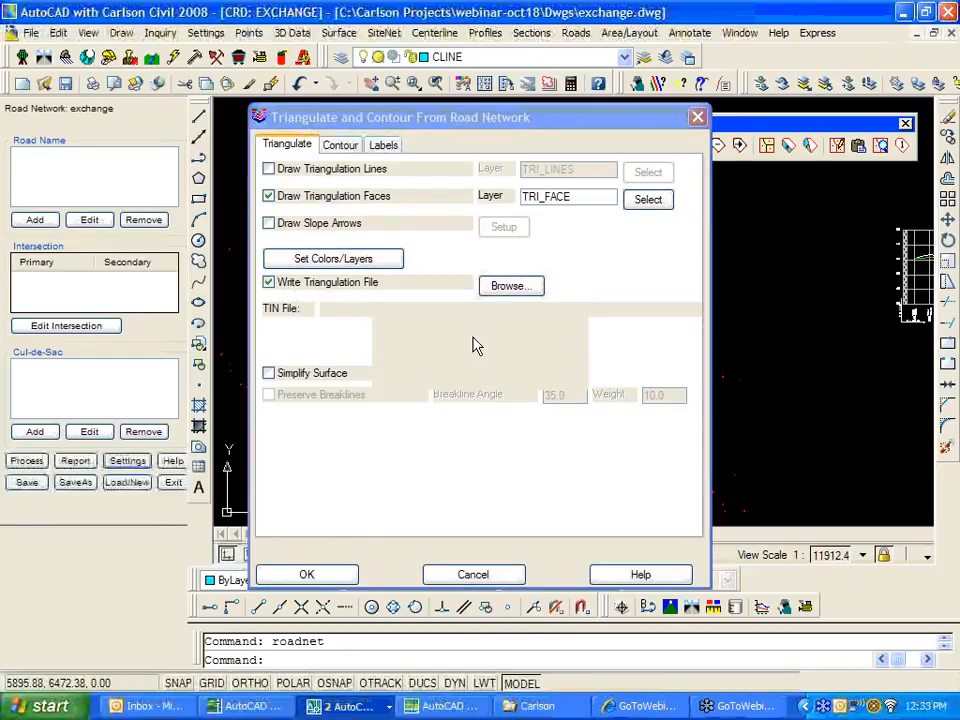
{"action": "type", "text": "RD"}
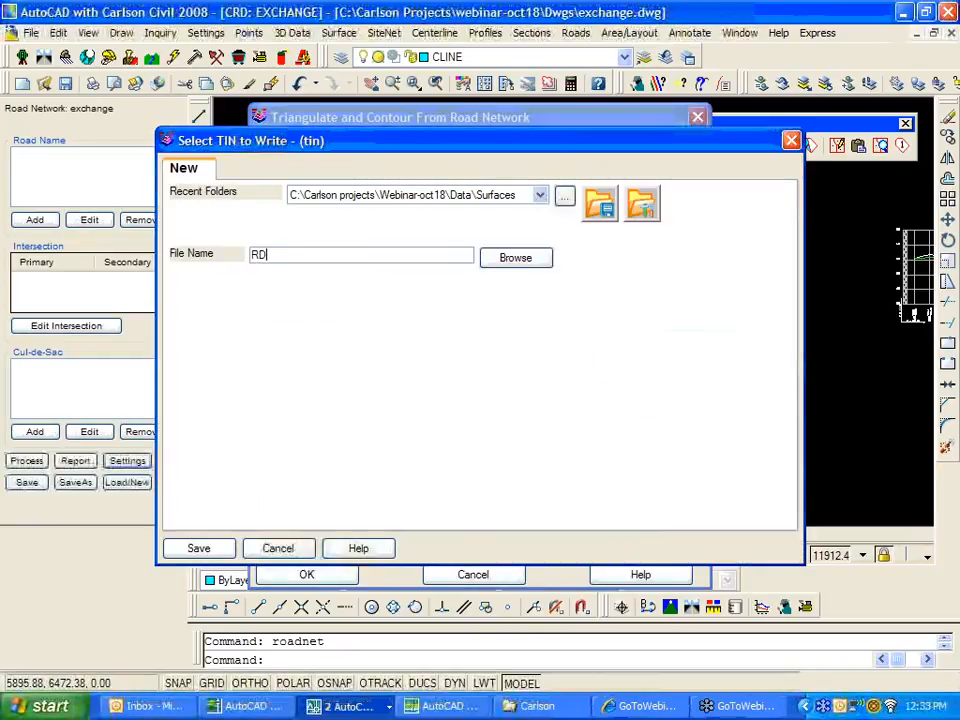
{"action": "type", "text": "NET4"}
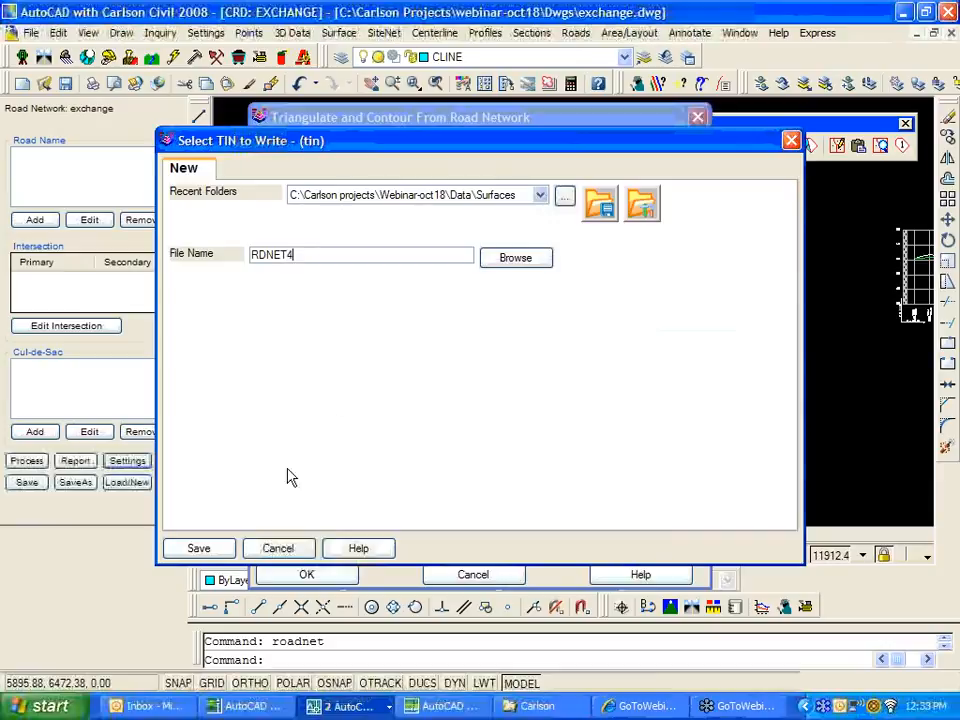
{"action": "left_click", "coordinate": [217, 553]}
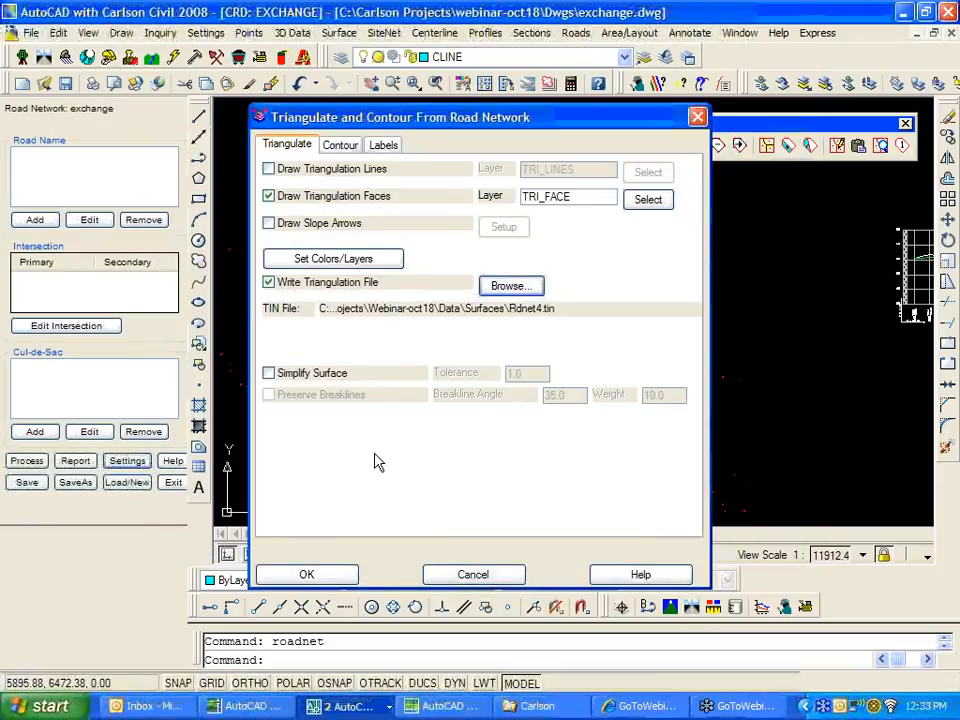
{"action": "left_click", "coordinate": [339, 146]}
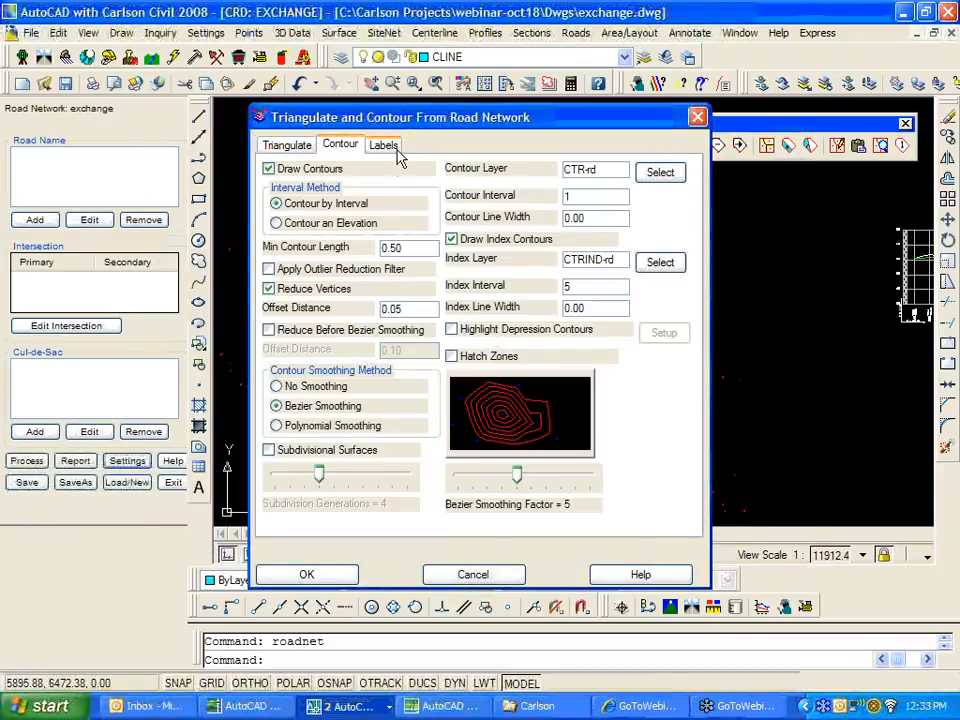
{"action": "left_click", "coordinate": [382, 146]}
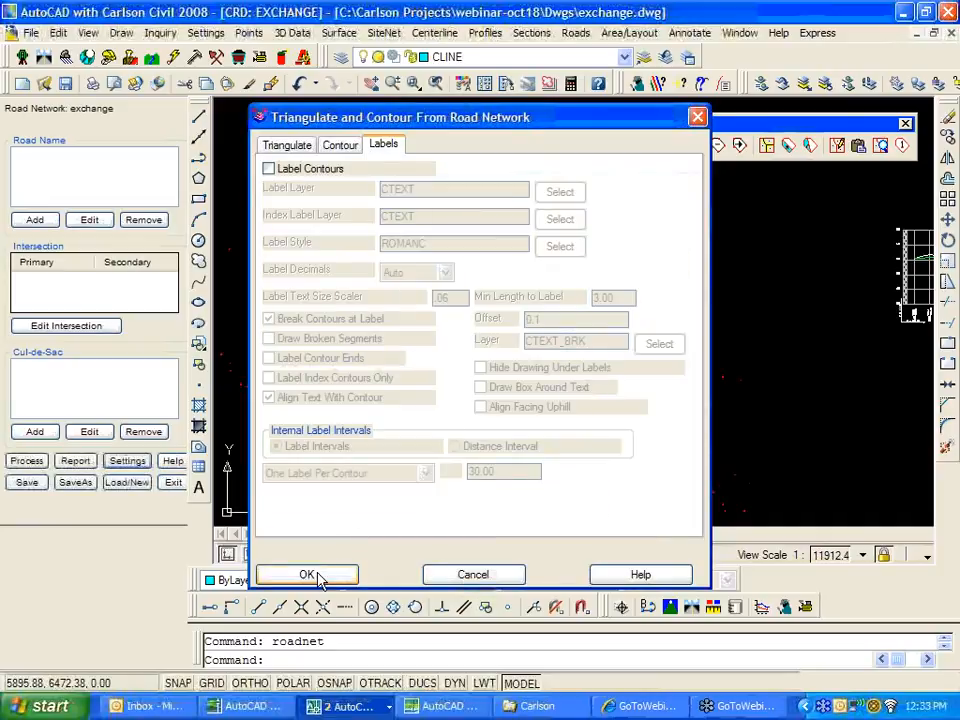
{"action": "left_click", "coordinate": [307, 576]}
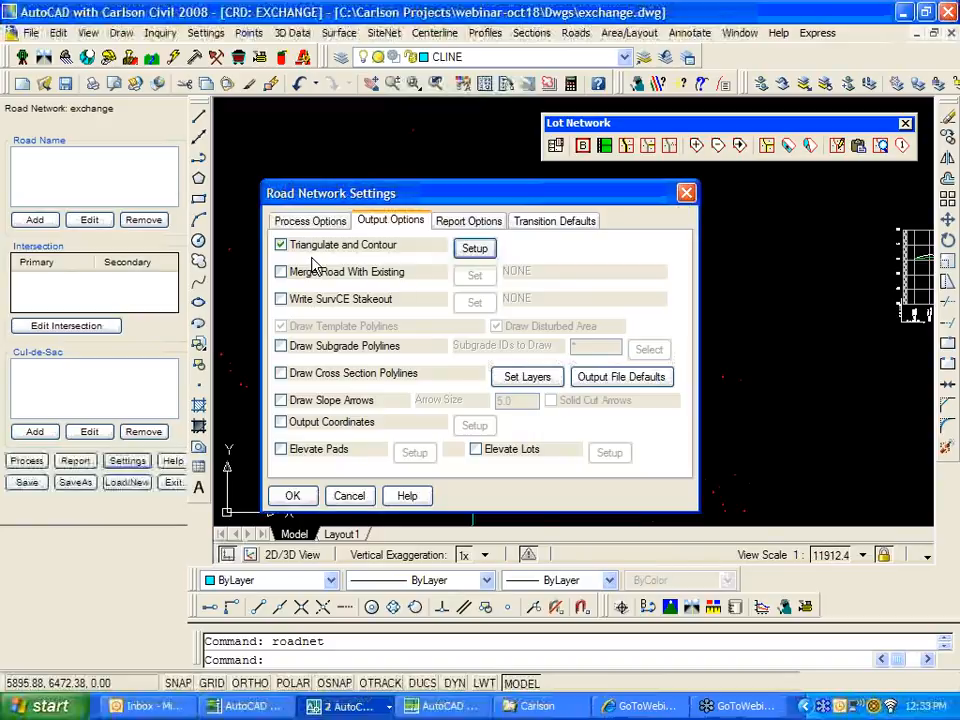
Enable Write SurvCE Stakeout with a file named exchange in the Webinar-oct18 folder and accept the road network settings.
{"action": "left_click", "coordinate": [281, 298]}
{"action": "left_click", "coordinate": [477, 303]}
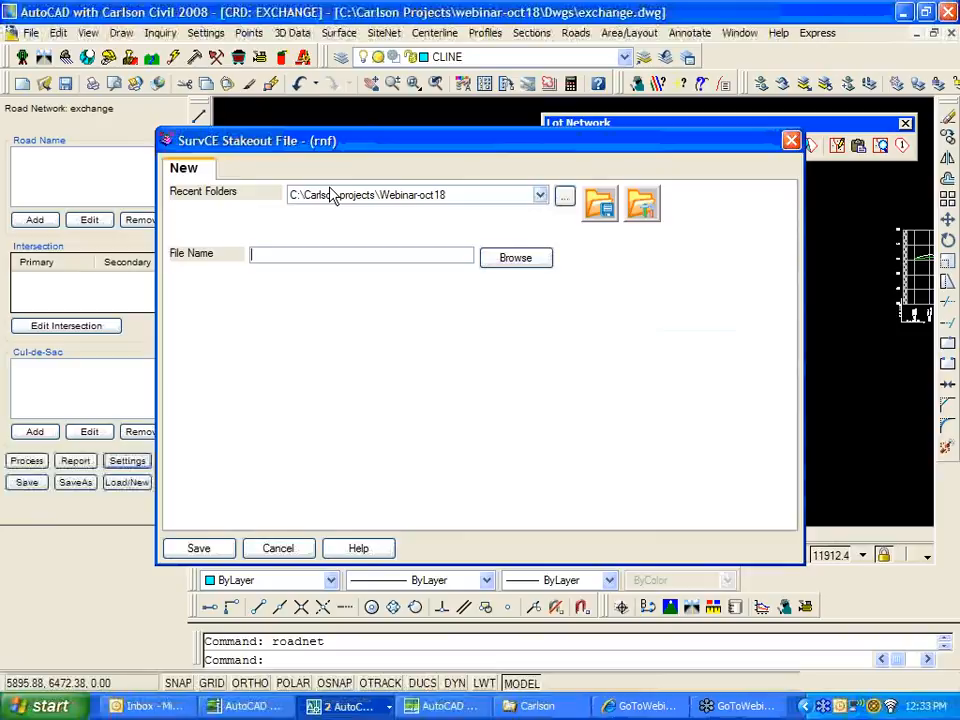
{"action": "type", "text": "exchange"}
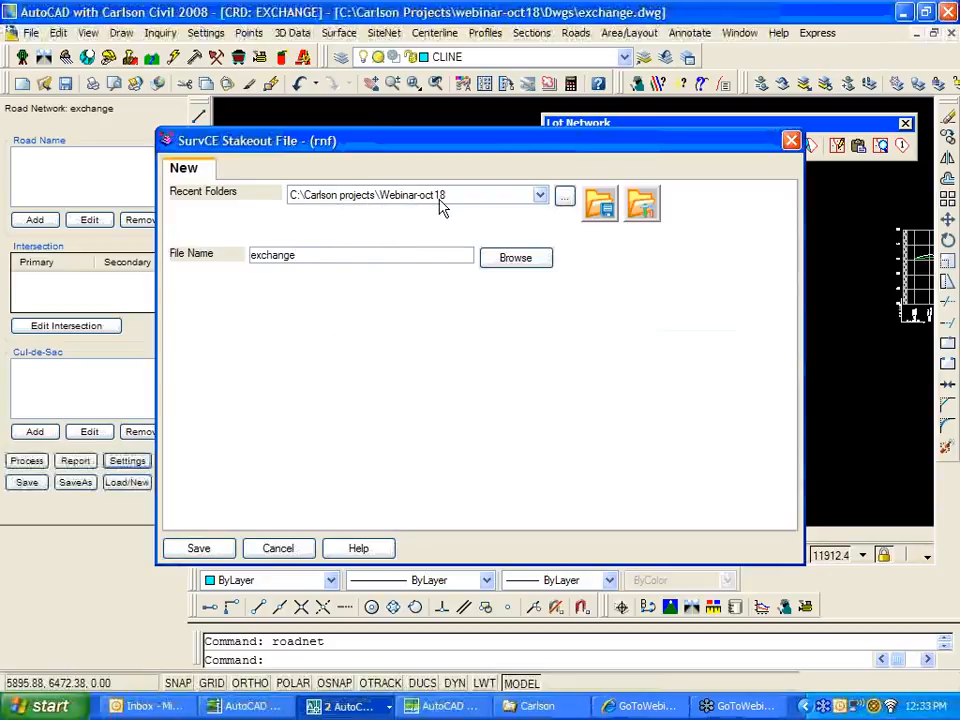
{"action": "left_click", "coordinate": [210, 552]}
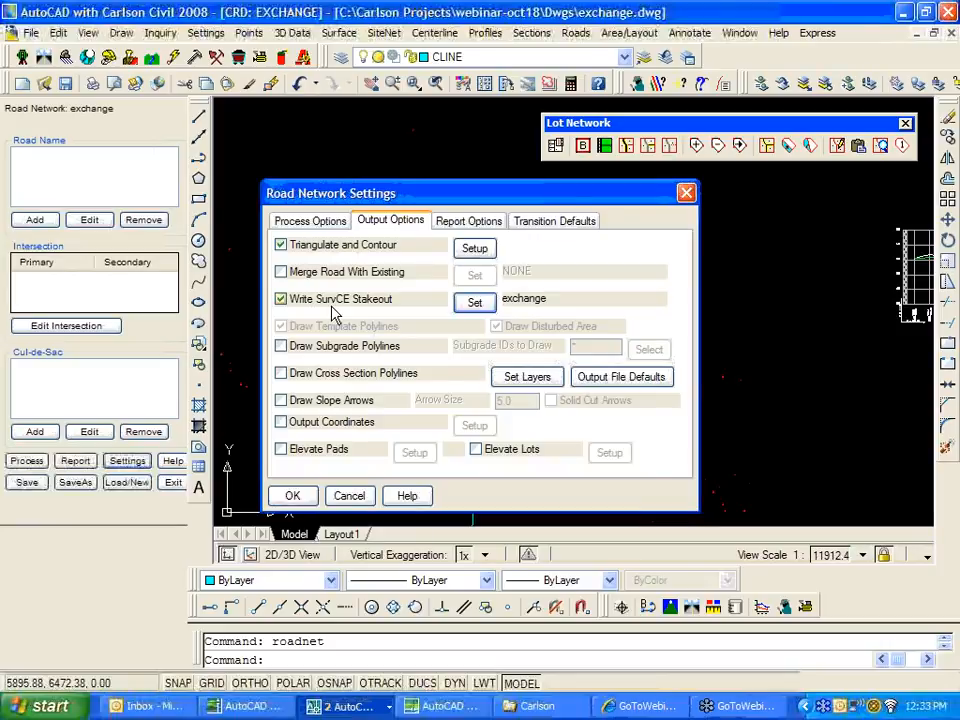
{"action": "left_click", "coordinate": [292, 495]}
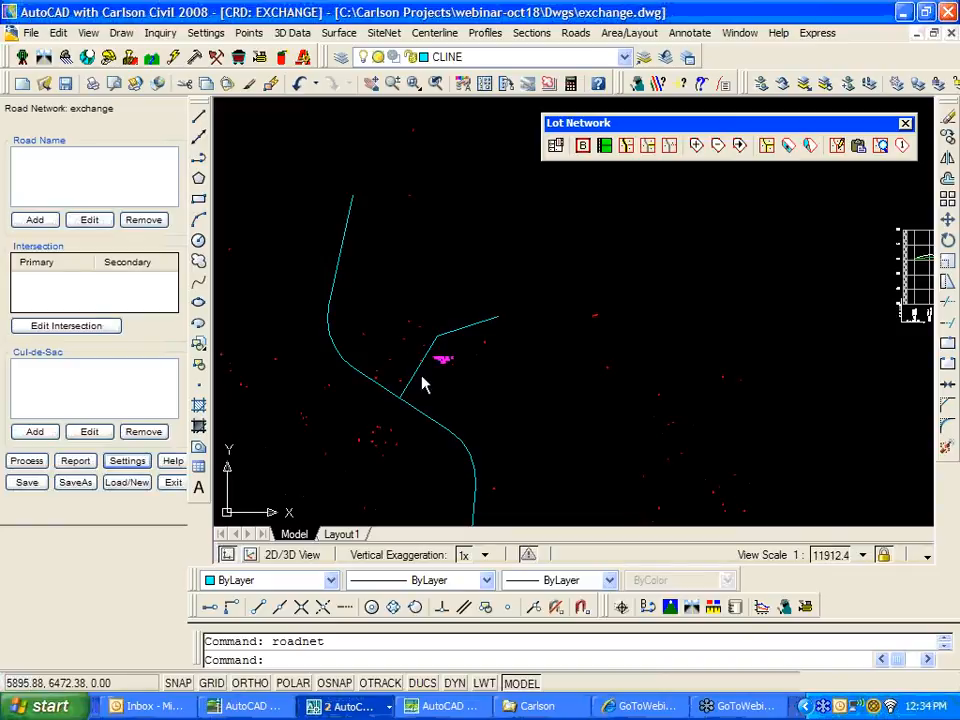
Add a road to the network from the BOSTON4 centerline file, using BOSTON4.pro as its profile.
{"action": "left_click", "coordinate": [35, 219]}
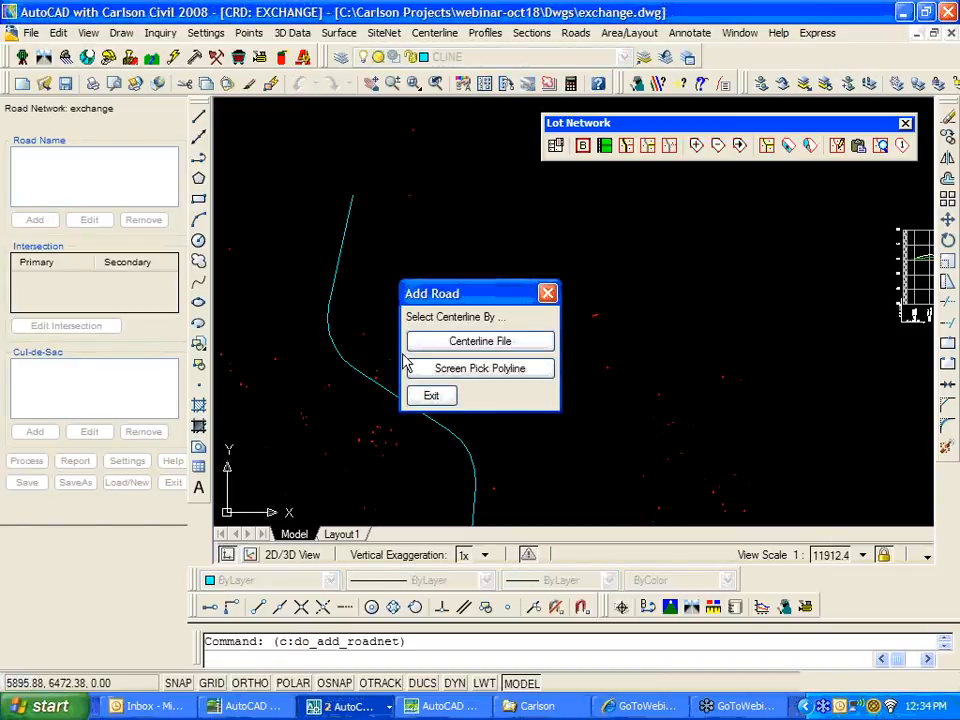
{"action": "left_click", "coordinate": [480, 342]}
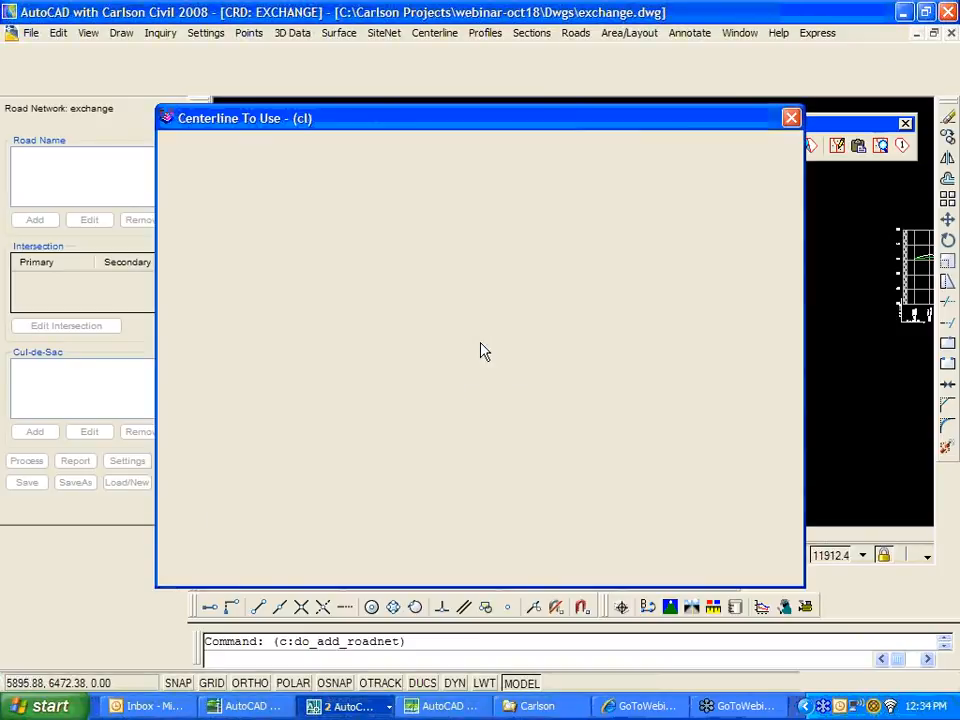
{"action": "left_click", "coordinate": [226, 572]}
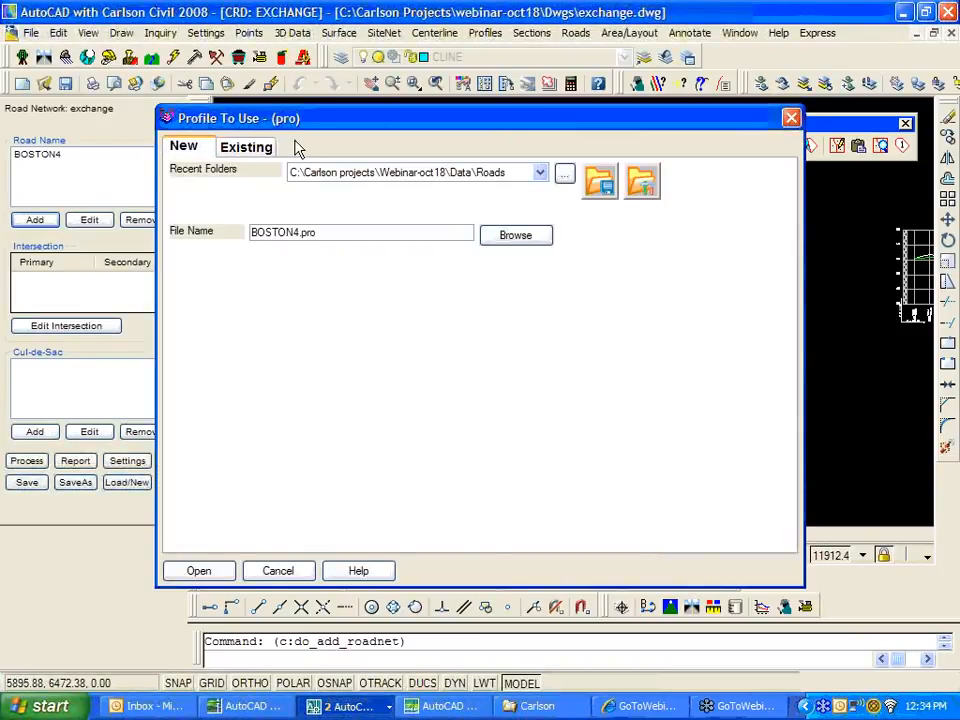
{"action": "left_click", "coordinate": [198, 571]}
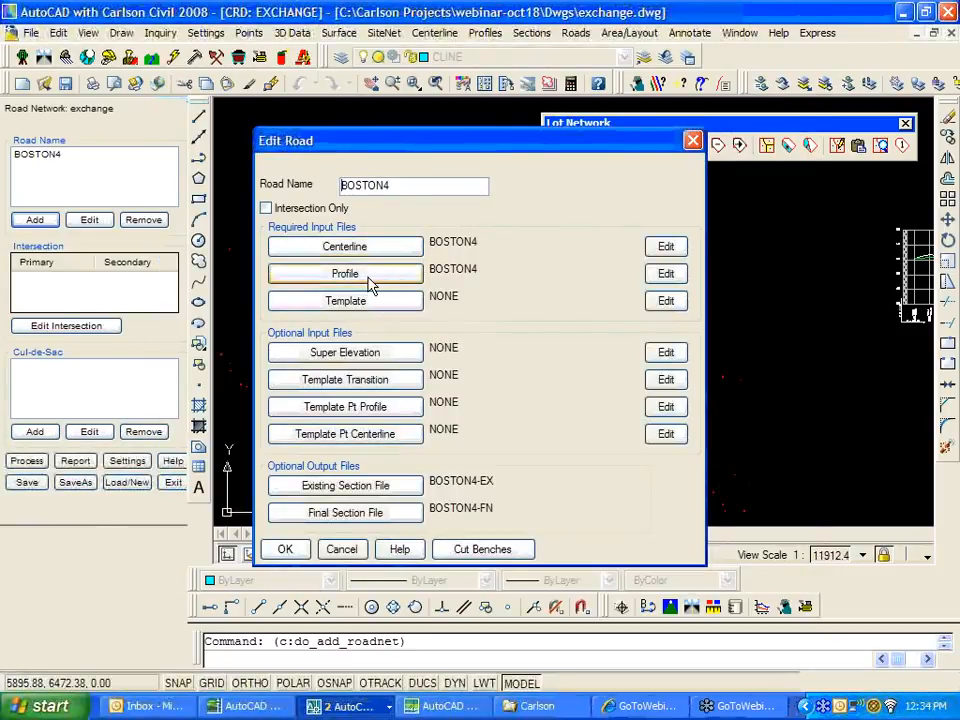
Edit the BOSTON4 road profile, adding a crest PVI at station 715, elevation 136.6425, with a vertical curve of 120.
{"action": "left_click", "coordinate": [663, 276]}
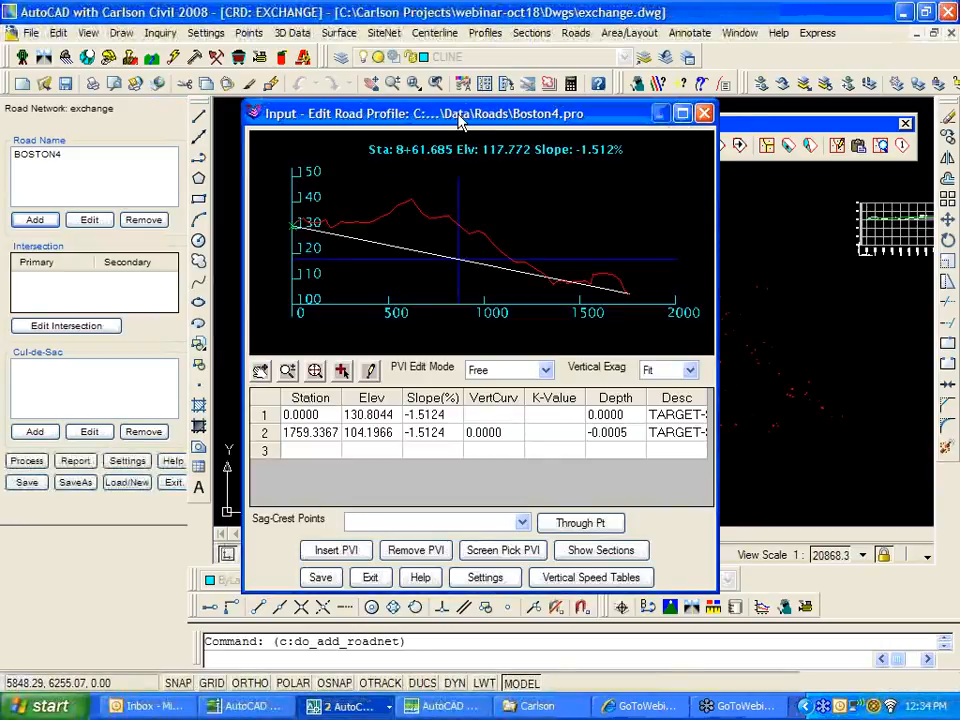
{"action": "mouse_move", "coordinate": [460, 115]}
{"action": "left_mouse_down"}
{"action": "mouse_move", "coordinate": [258, 136]}
{"action": "mouse_move", "coordinate": [270, 154]}
{"action": "left_mouse_up"}
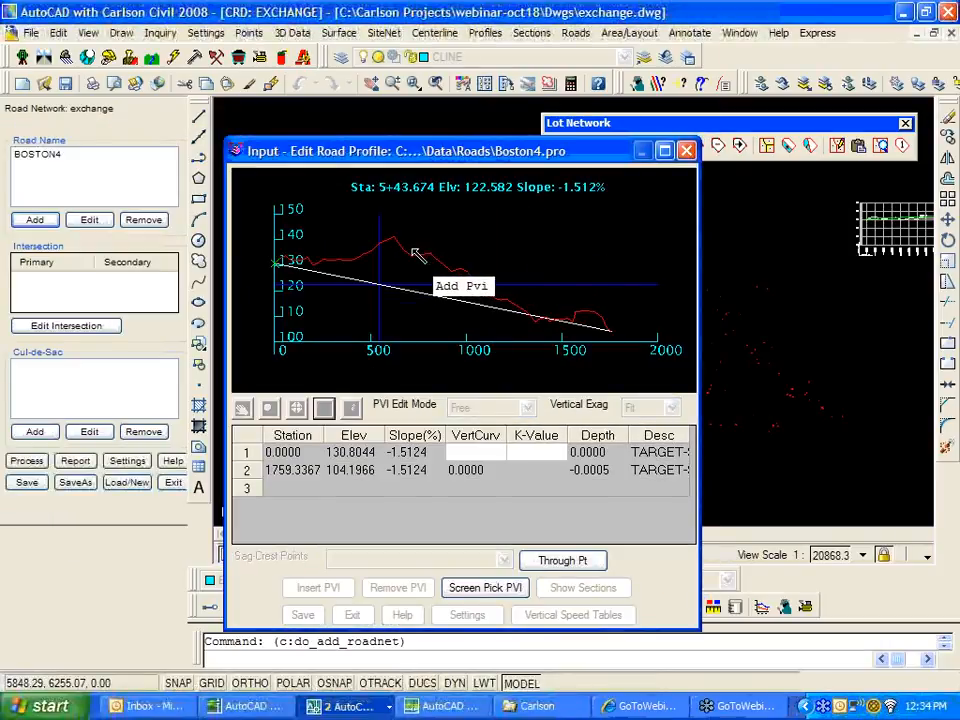
{"action": "left_click", "coordinate": [418, 254]}
{"action": "double_click", "coordinate": [489, 328]}
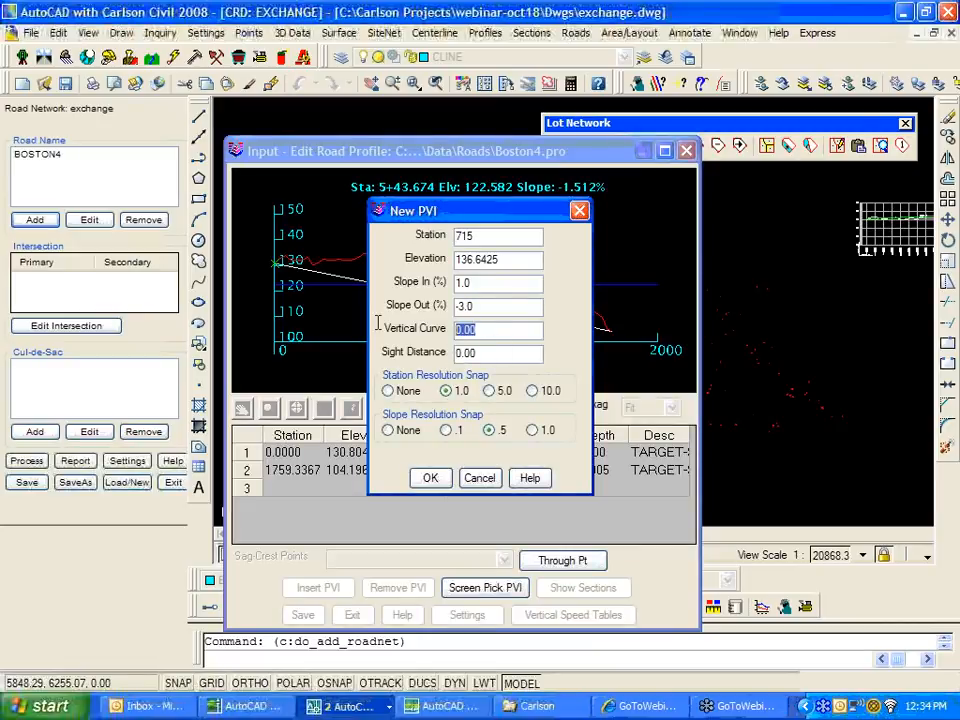
{"action": "type", "text": "120"}
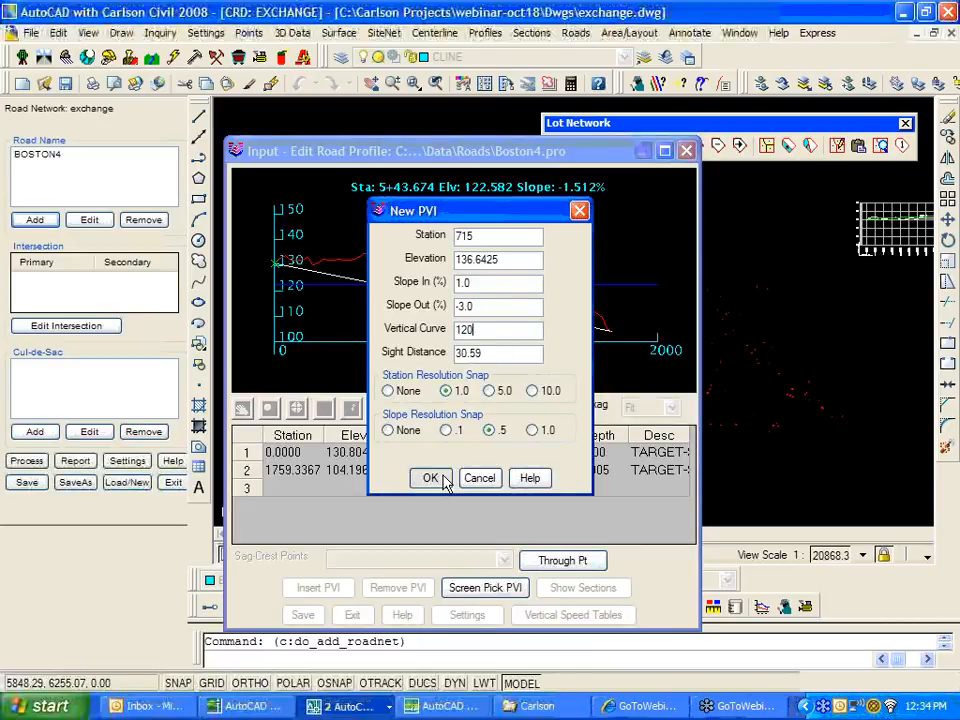
{"action": "left_click", "coordinate": [429, 477]}
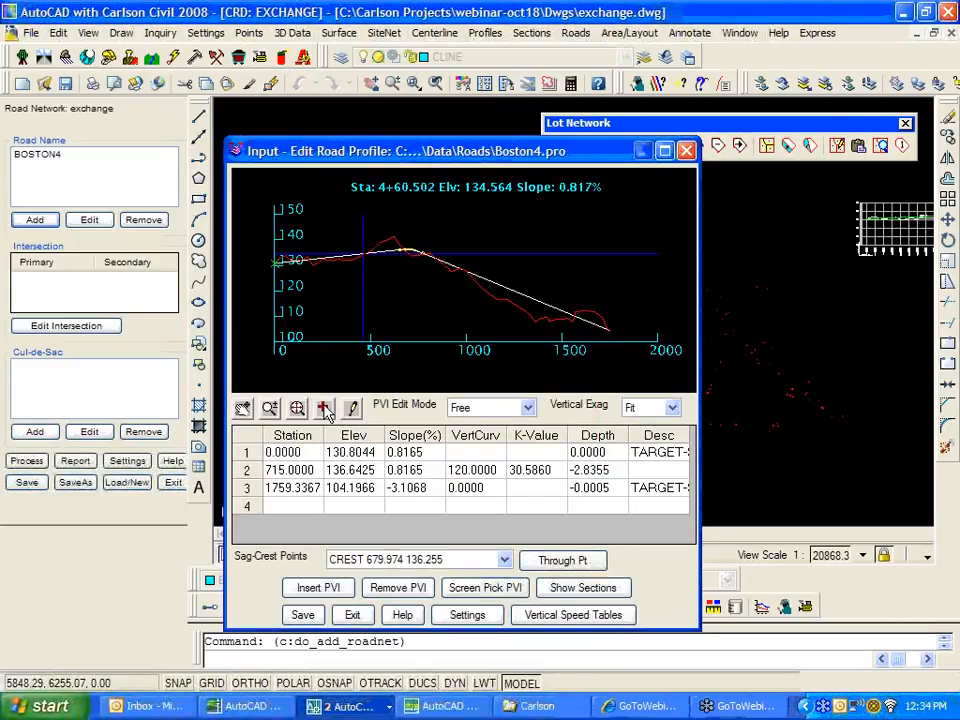
Add a sag PVI at station 1214, elevation 113.1586, with a vertical curve of 120.
{"action": "left_click", "coordinate": [512, 313]}
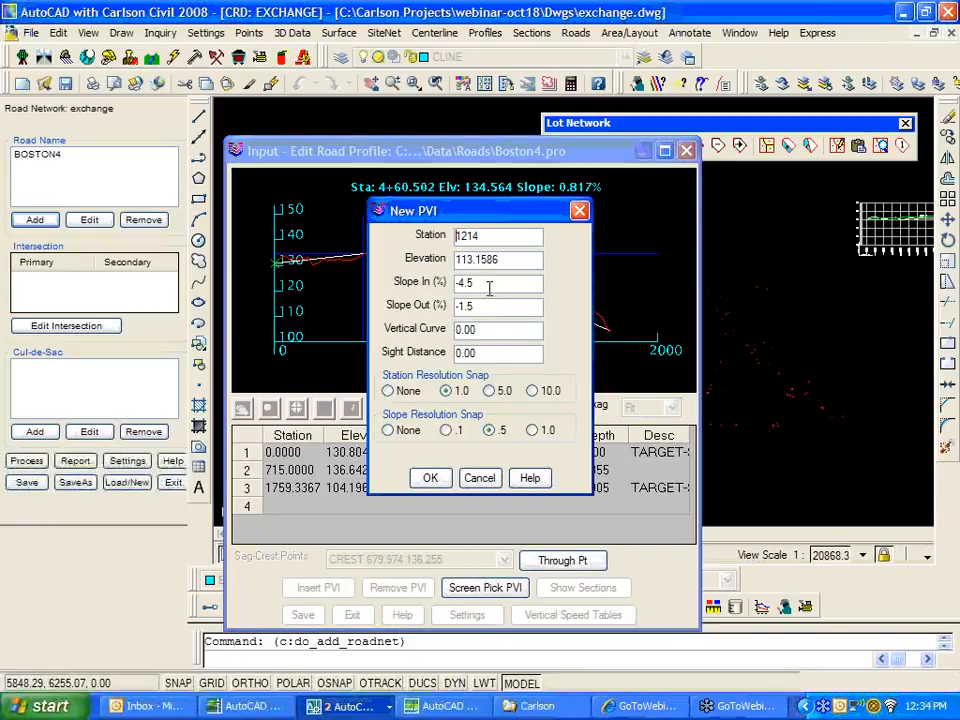
{"action": "double_click", "coordinate": [489, 331]}
{"action": "type", "text": "120"}
{"action": "left_click", "coordinate": [429, 478]}
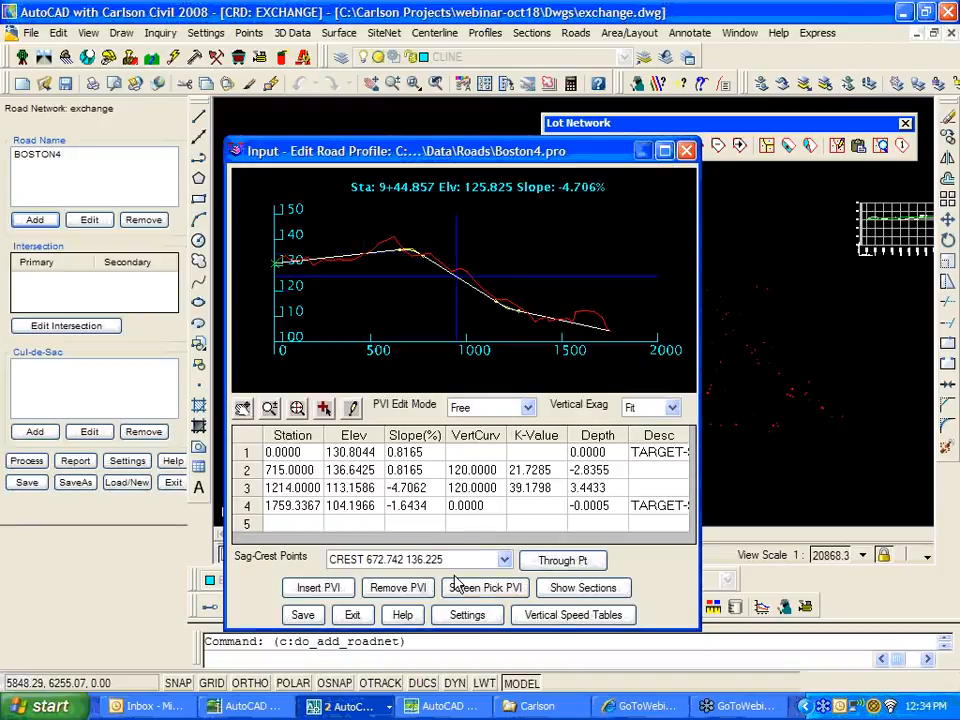
Move the sag PVI to about station 1273, elevation 111.3, and the crest PVI to about station 637, elevation 138.1, and save the profile.
{"action": "left_click", "coordinate": [351, 408]}
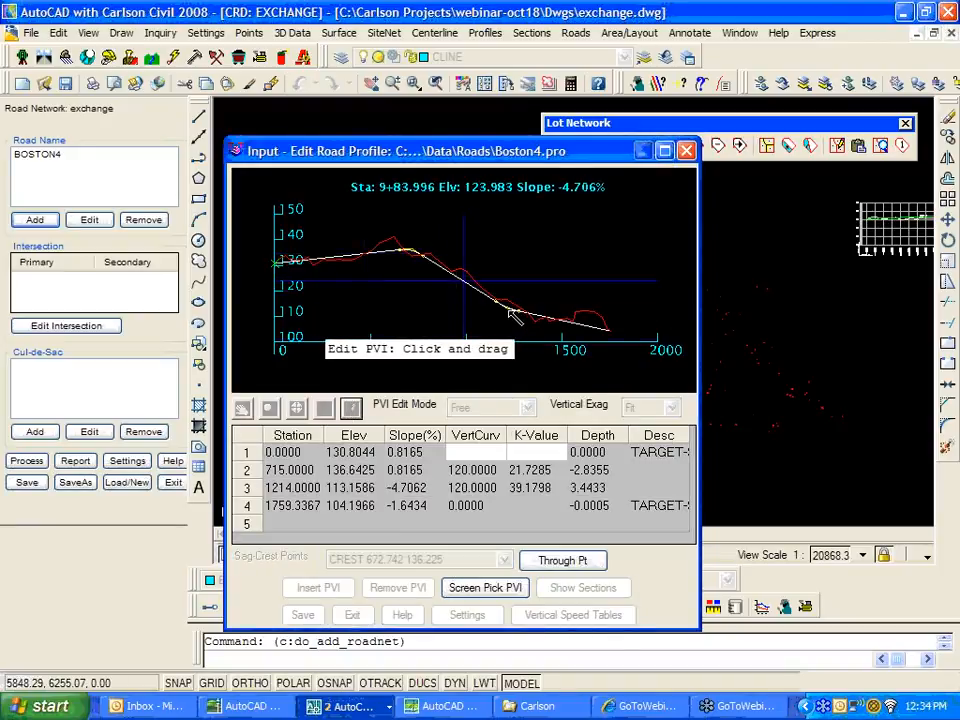
{"action": "left_click_drag", "start_coordinate": [509, 309], "coordinate": [525, 317]}
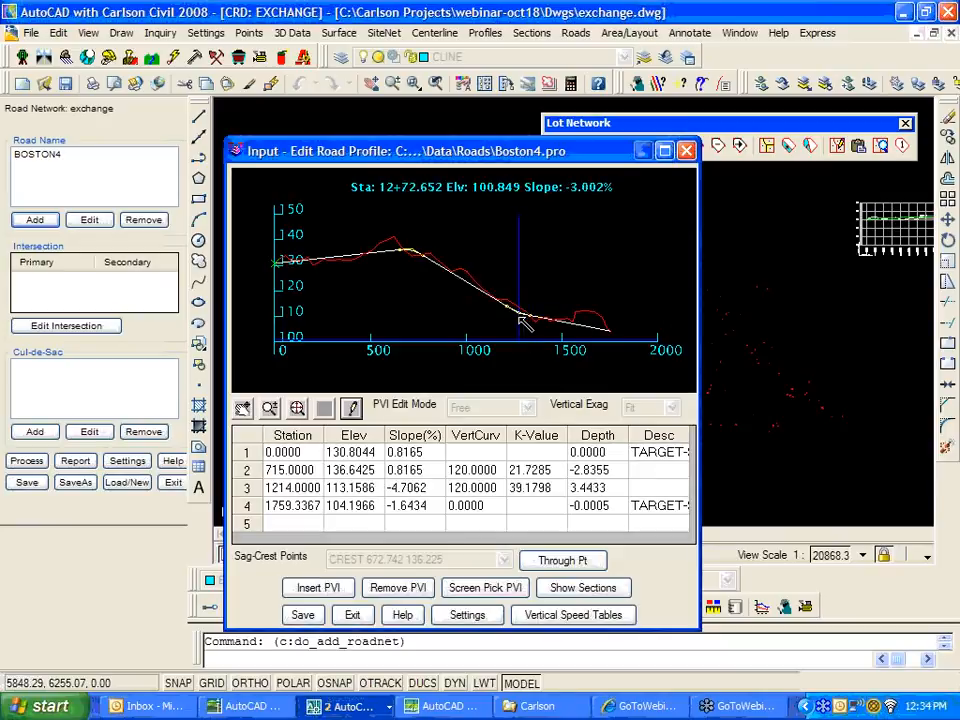
{"action": "left_click", "coordinate": [351, 408]}
{"action": "mouse_move", "coordinate": [408, 252]}
{"action": "left_mouse_down"}
{"action": "mouse_move", "coordinate": [395, 252]}
{"action": "mouse_move", "coordinate": [404, 252]}
{"action": "left_mouse_up"}
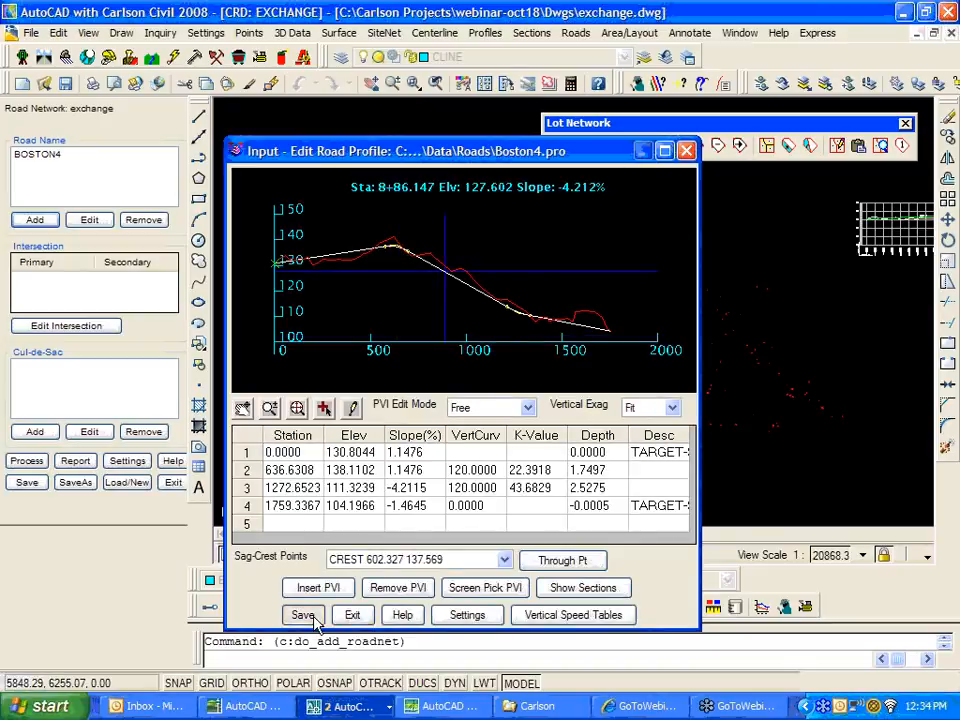
{"action": "left_click", "coordinate": [354, 615]}
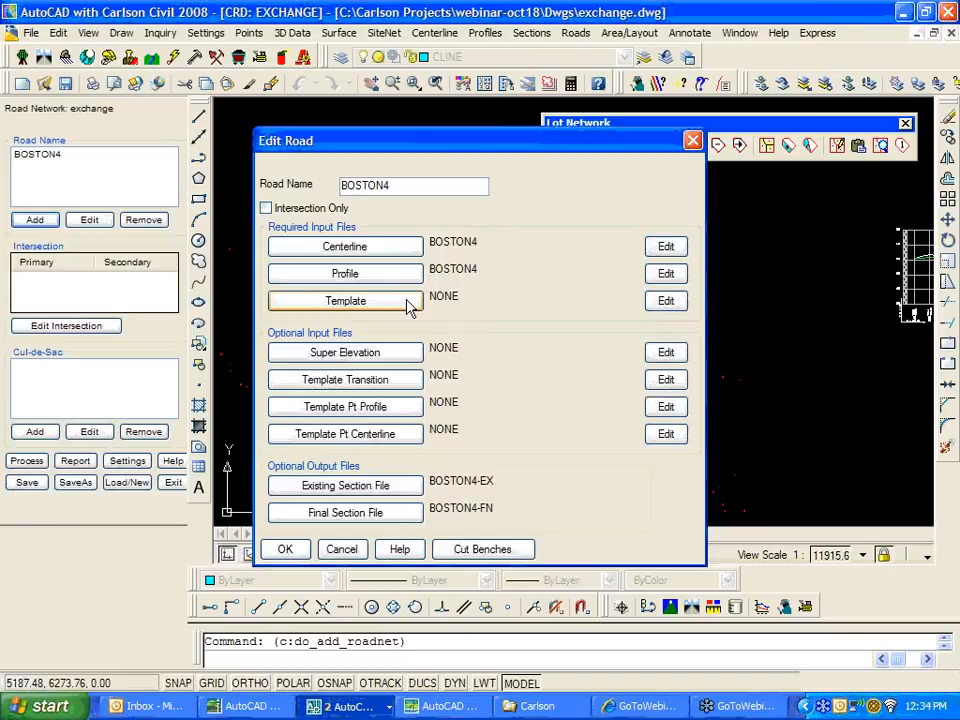
Assign a new template file named exchange12 to the BOSTON4 road.
{"action": "left_click", "coordinate": [408, 303]}
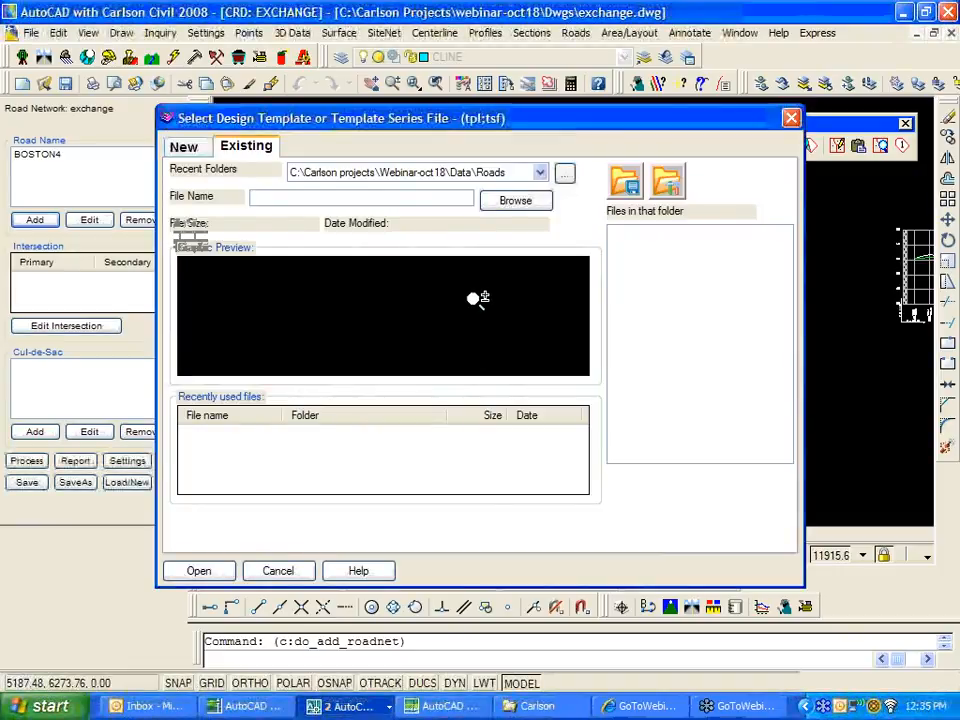
{"action": "left_click", "coordinate": [185, 146]}
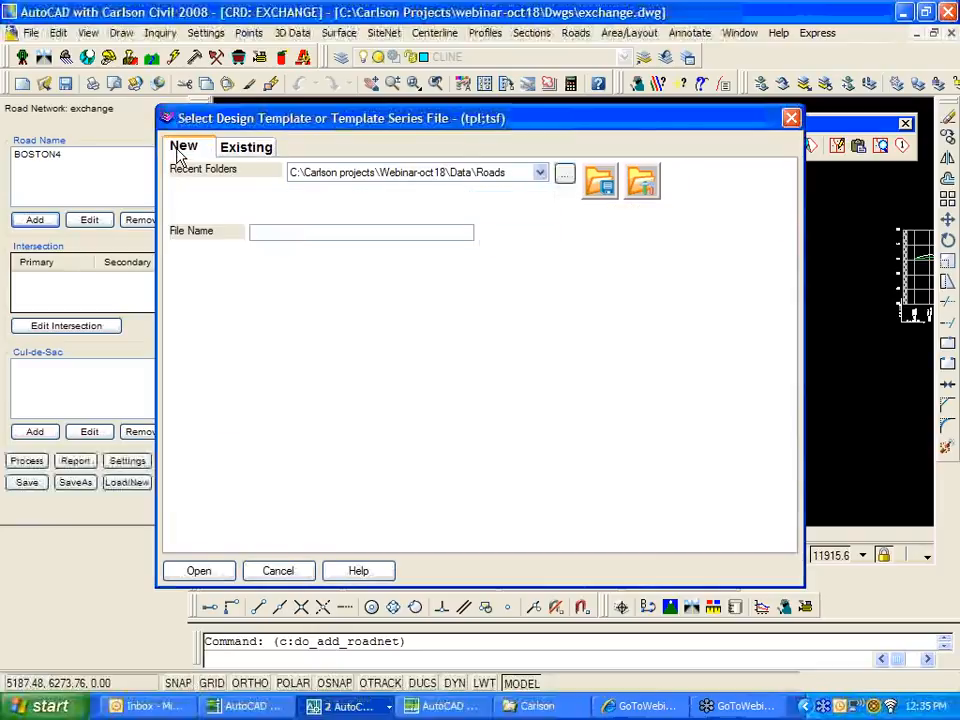
{"action": "type", "text": "exchange12"}
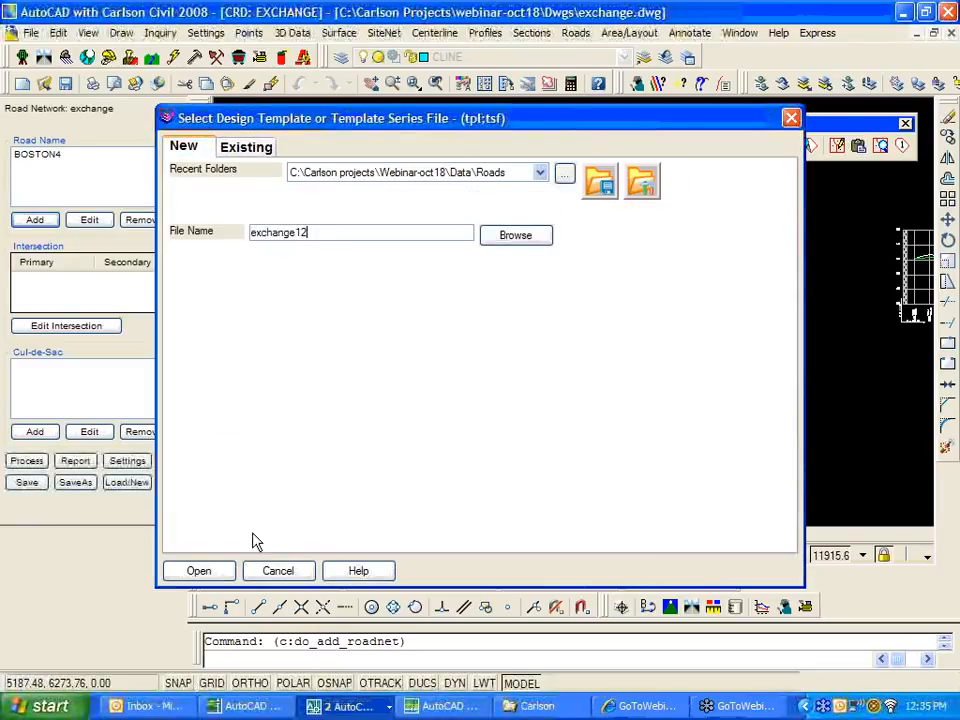
{"action": "left_click", "coordinate": [205, 572]}
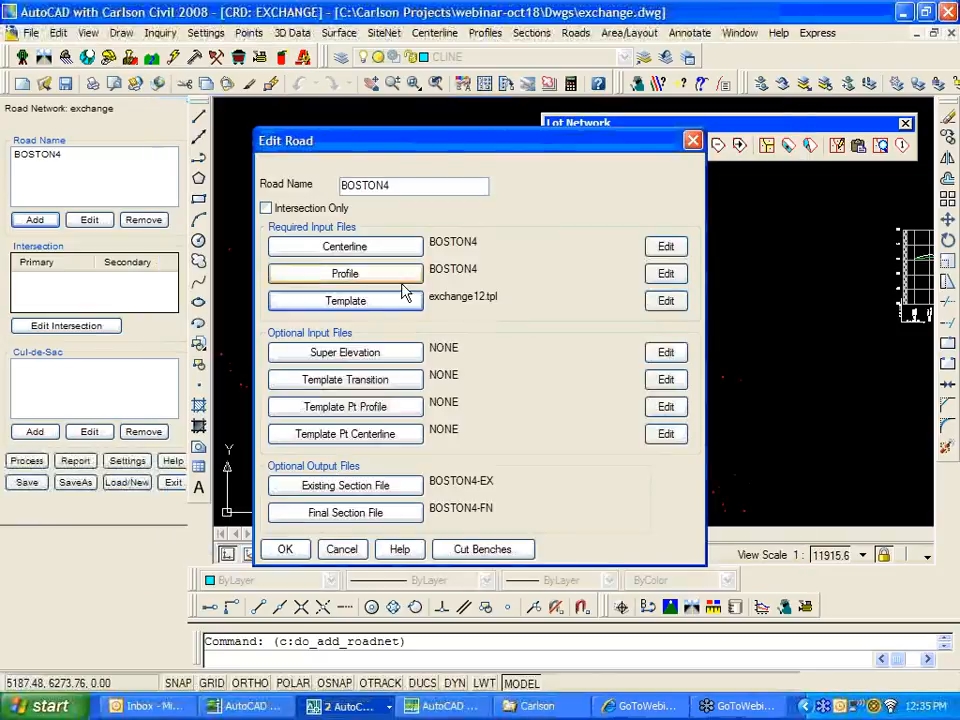
Edit the exchange12 template, adding a lane grade at -2% slope over a horizontal distance of 12 and a curb at its edge.
{"action": "left_click", "coordinate": [656, 301]}
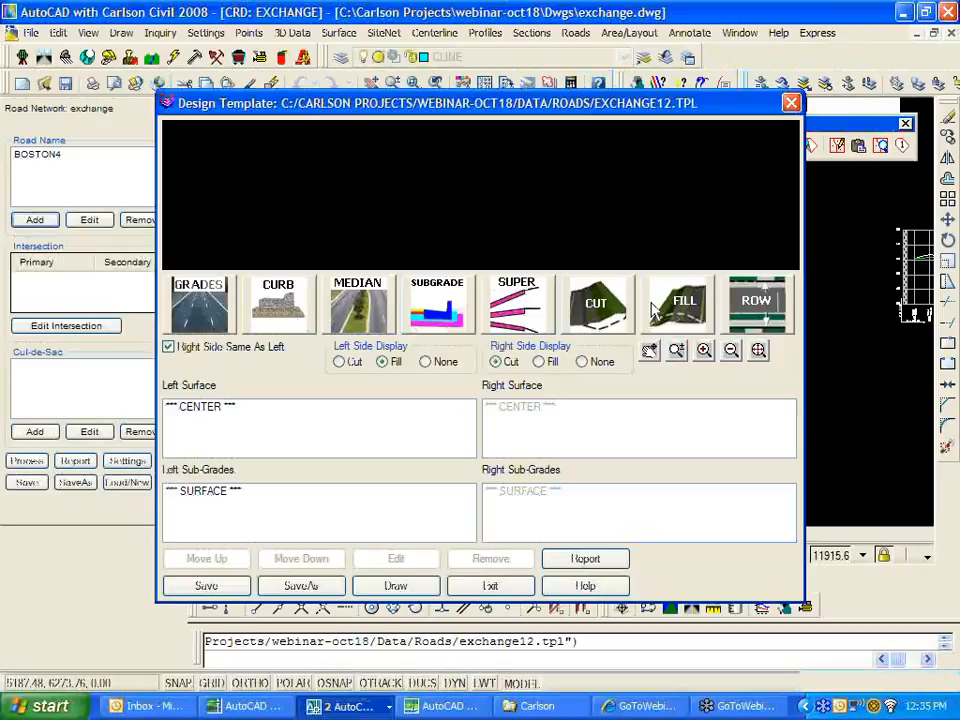
{"action": "left_click", "coordinate": [199, 304]}
{"action": "left_click_drag", "start_coordinate": [564, 342], "coordinate": [459, 341]}
{"action": "type", "text": "-2"}
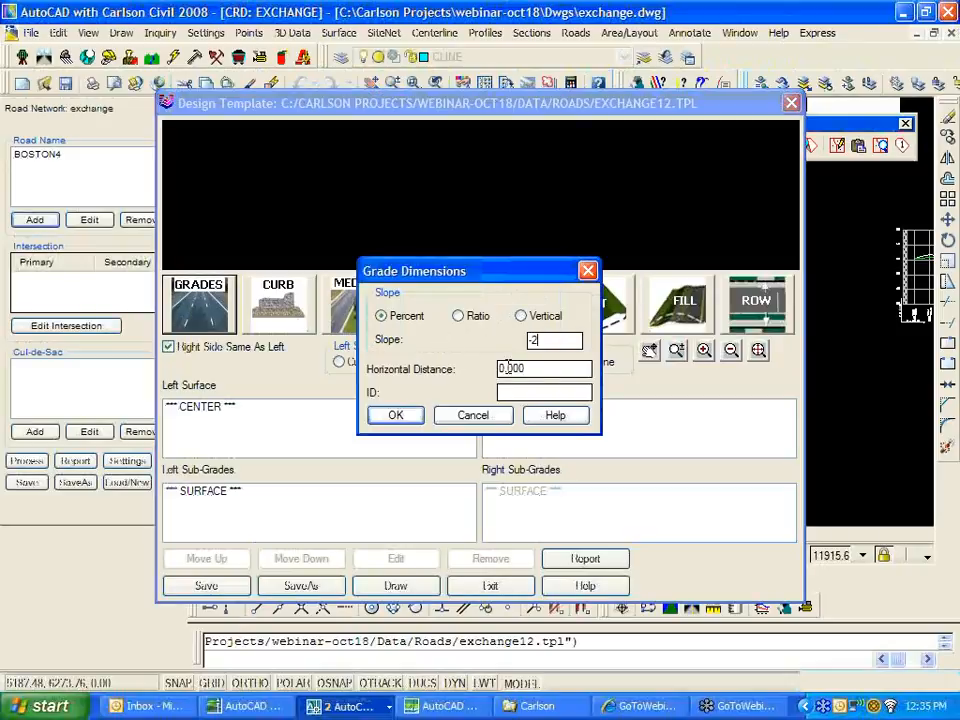
{"action": "type", "text": "12"}
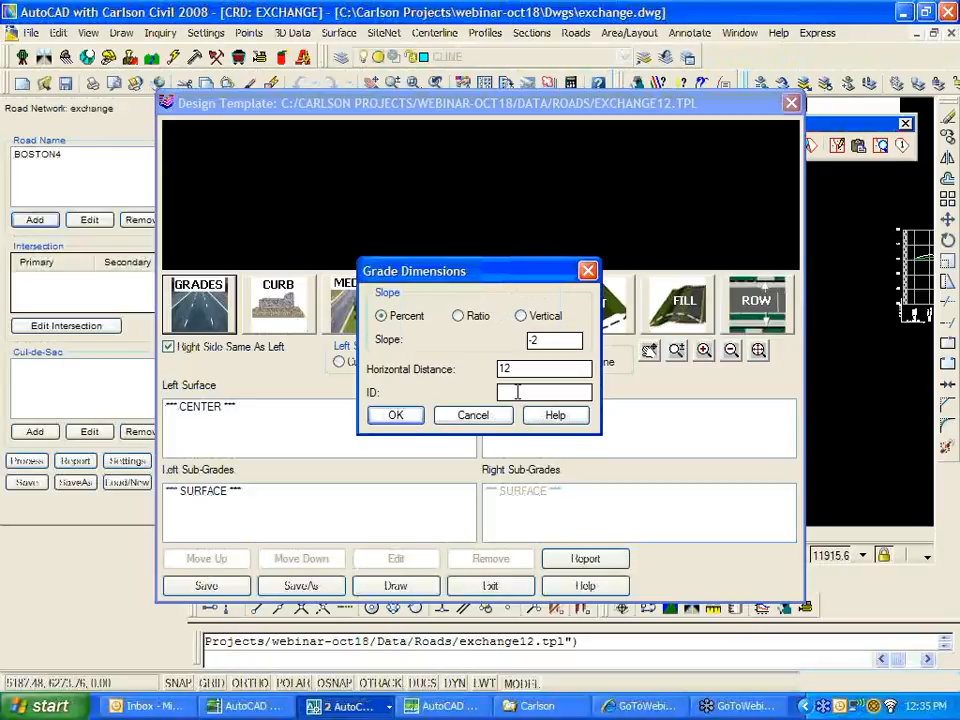
{"action": "left_click", "coordinate": [416, 418]}
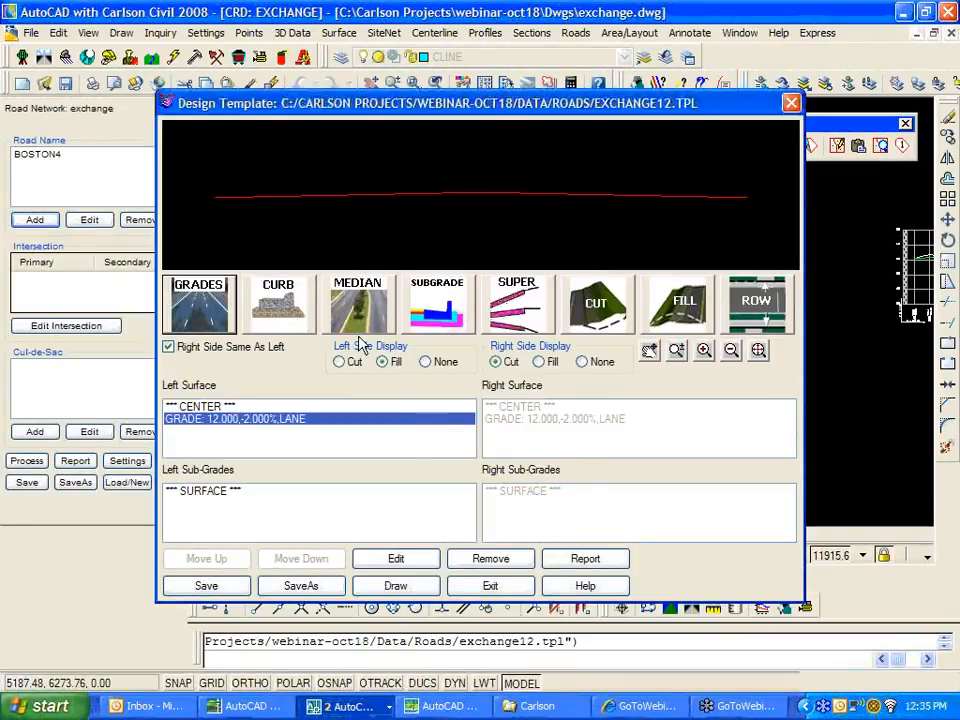
{"action": "left_click", "coordinate": [289, 308]}
{"action": "left_click", "coordinate": [369, 531]}
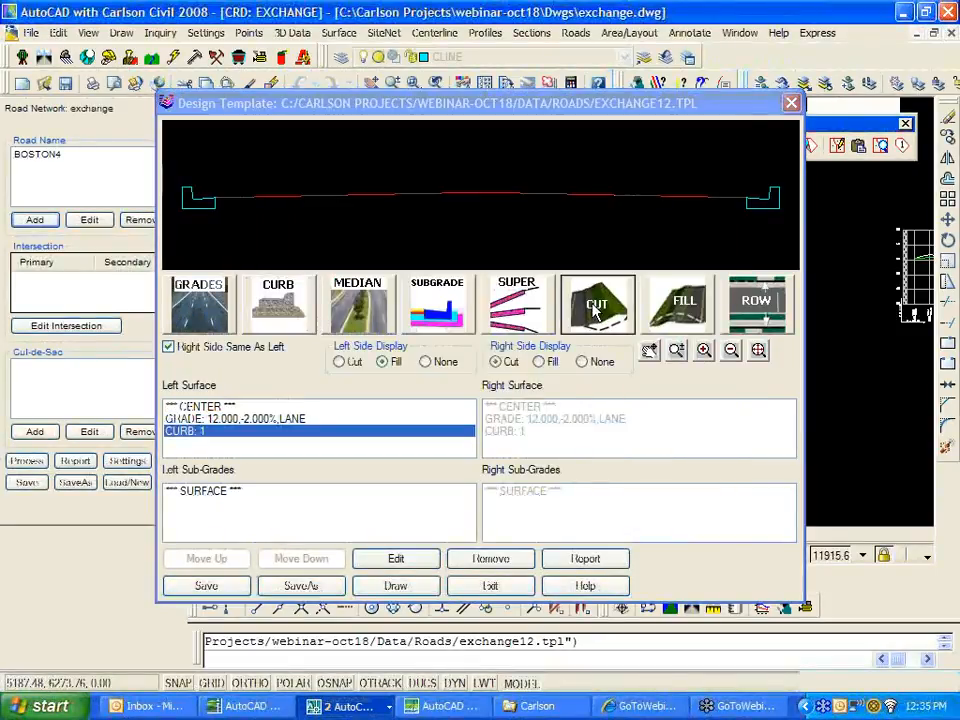
Set the template's cut and fill slopes to a 3:1 ratio on both sides.
{"action": "left_click", "coordinate": [597, 313]}
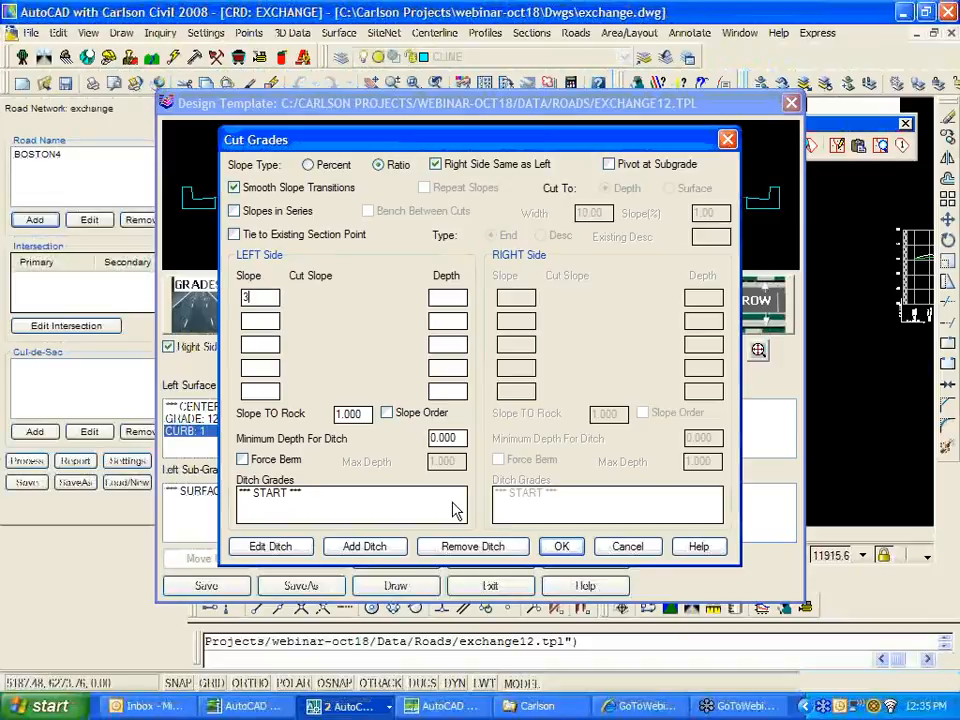
{"action": "left_click", "coordinate": [561, 546]}
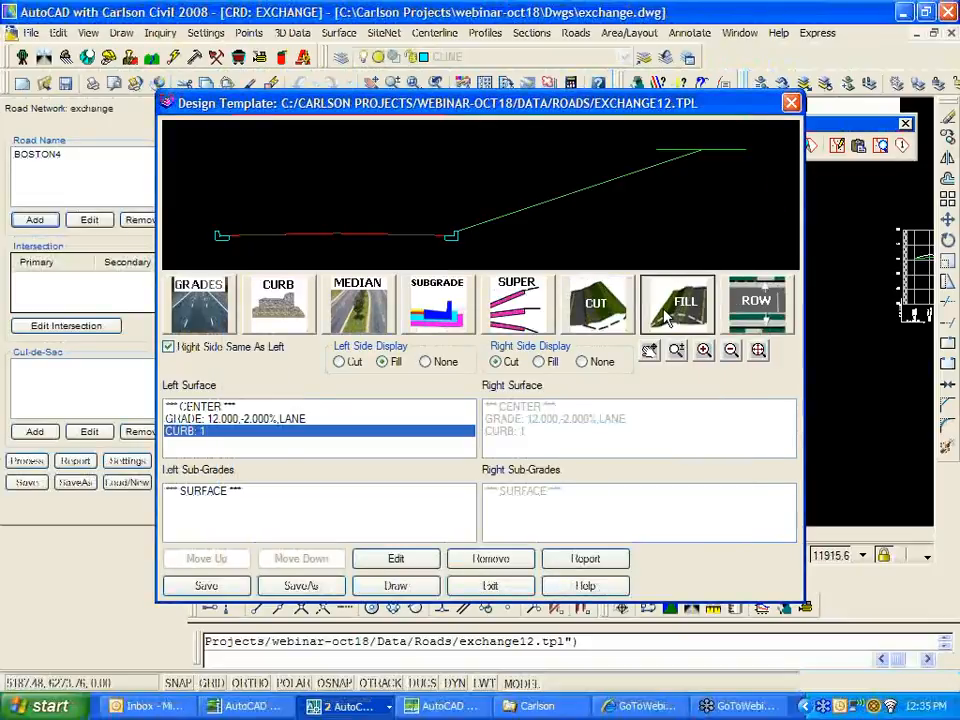
{"action": "left_click", "coordinate": [684, 305]}
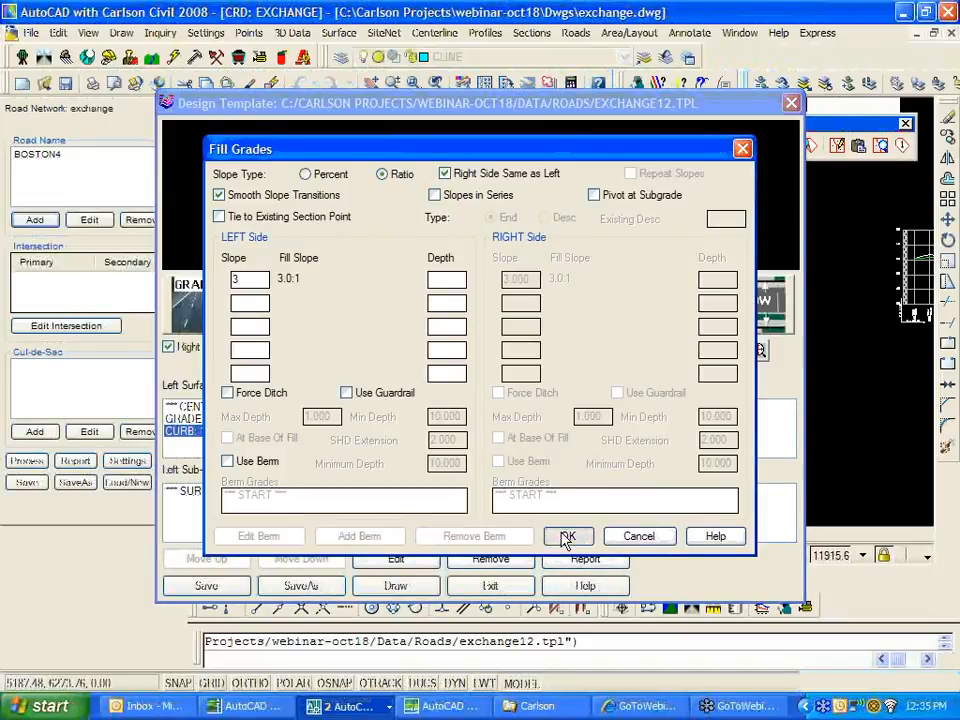
{"action": "left_click", "coordinate": [564, 537]}
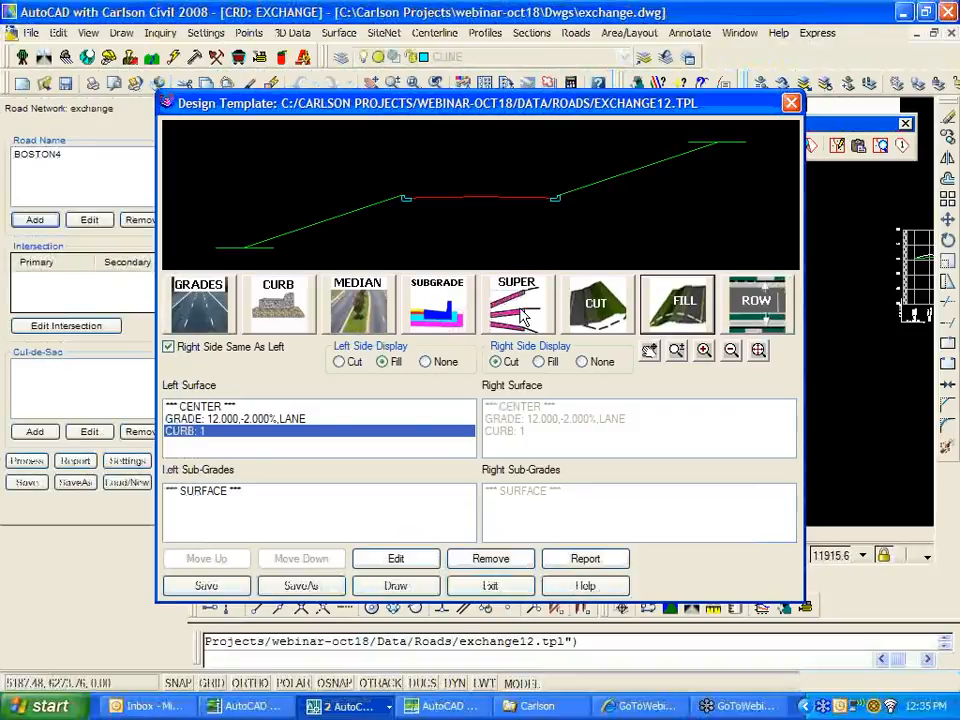
Add an asphalt subgrade with horizontal offset 0, vertical offset 4 inches and distance 12, and save and close the template.
{"action": "left_click", "coordinate": [430, 310]}
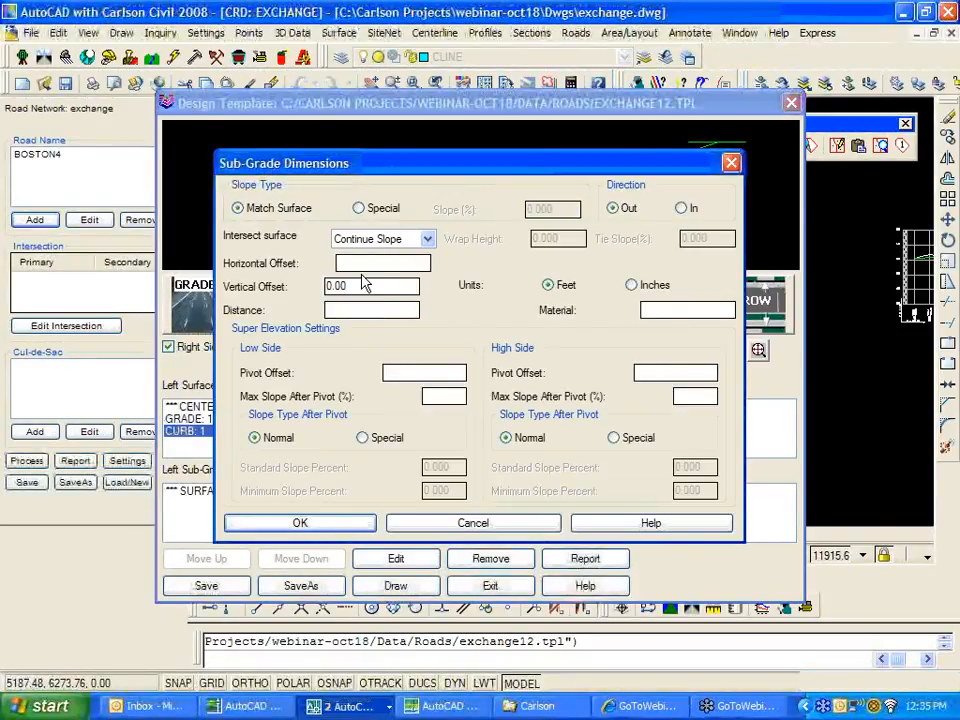
{"action": "key", "text": "Tab"}
{"action": "type", "text": "4"}
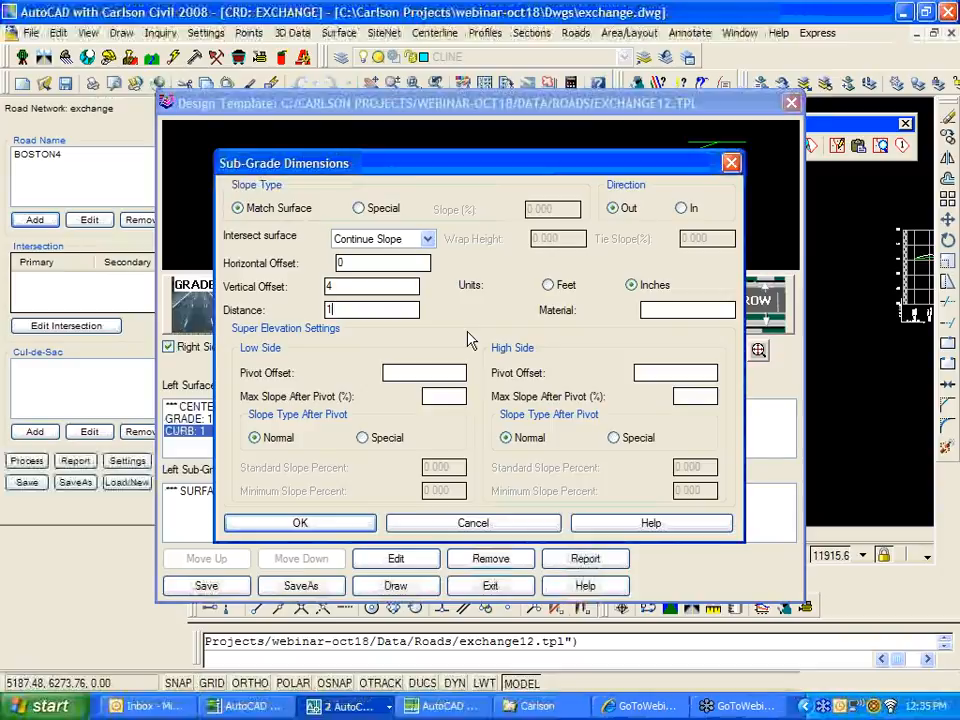
{"action": "left_click", "coordinate": [352, 523]}
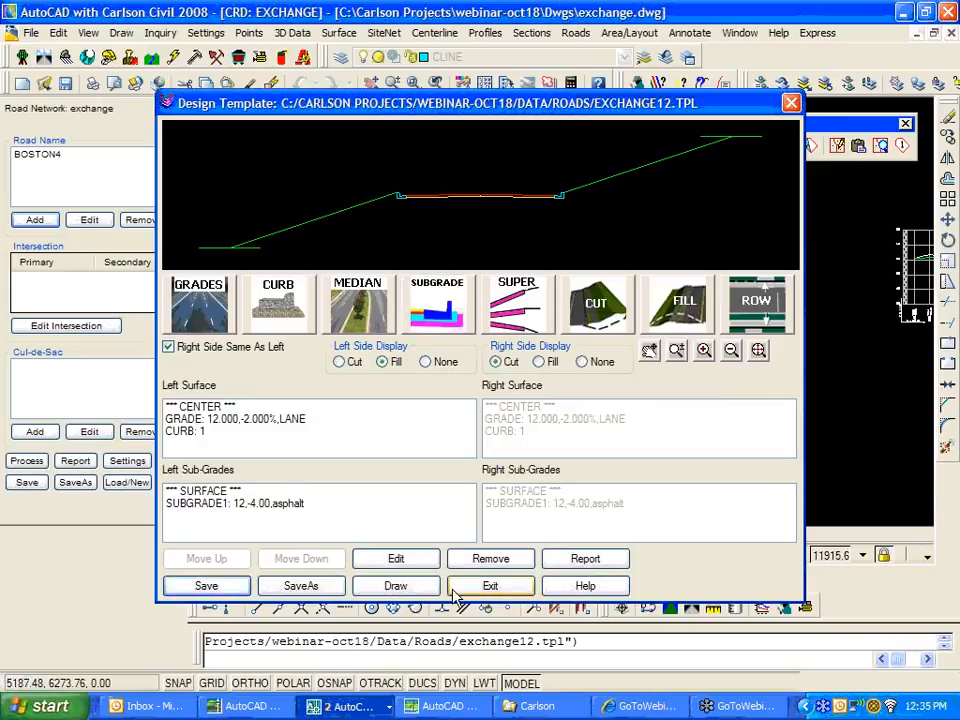
{"action": "left_click", "coordinate": [490, 587]}
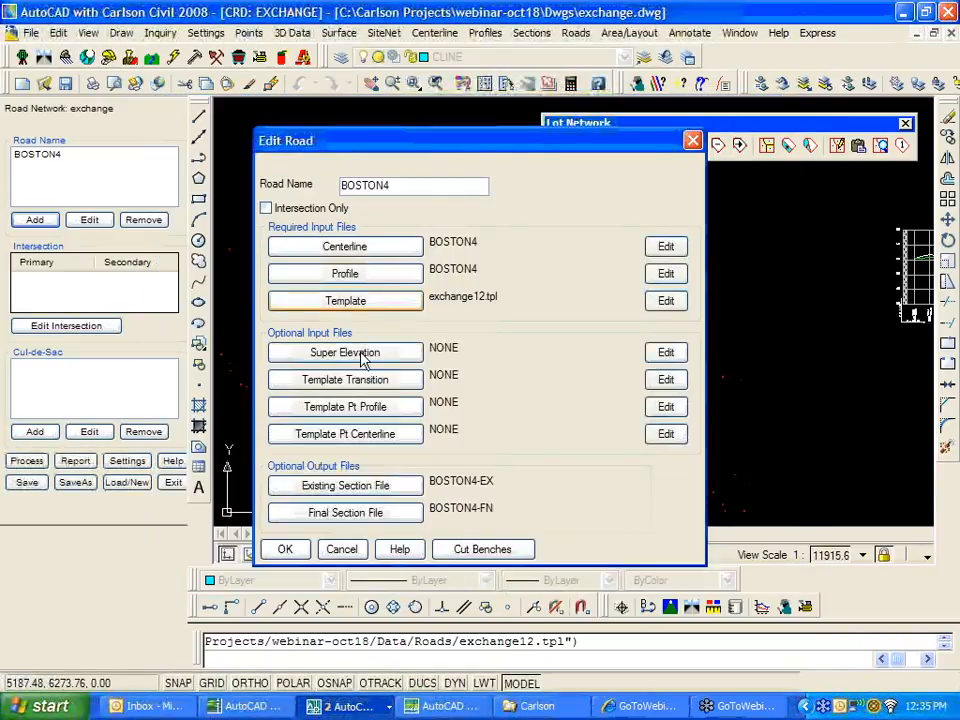
Accept the BOSTON4 road settings and process the road network to draw its surface.
{"action": "left_click", "coordinate": [286, 549]}
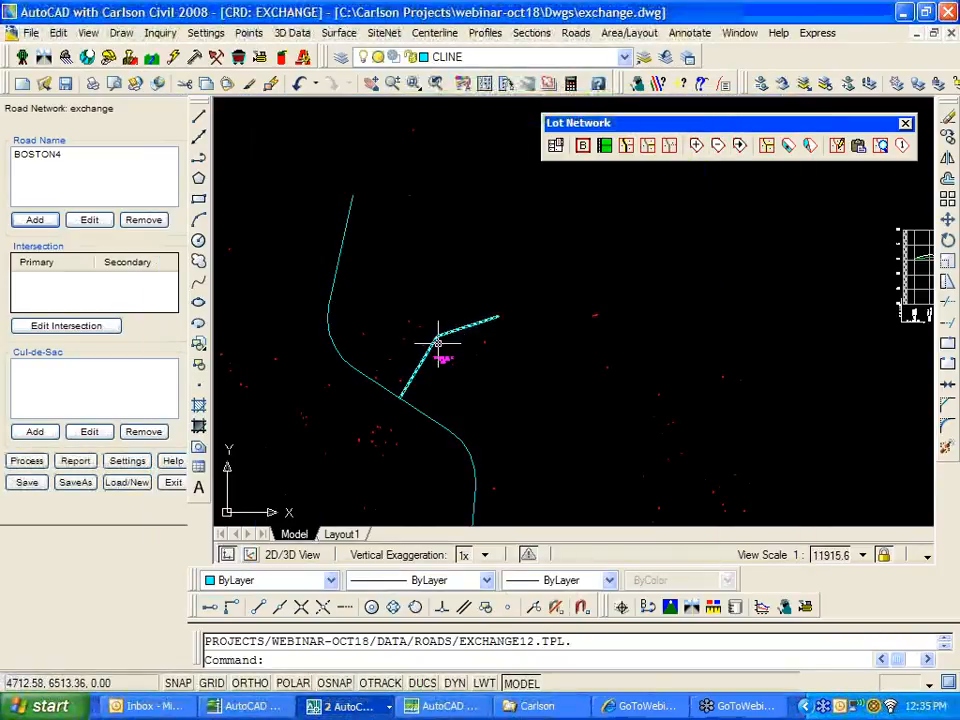
{"action": "left_click", "coordinate": [45, 463]}
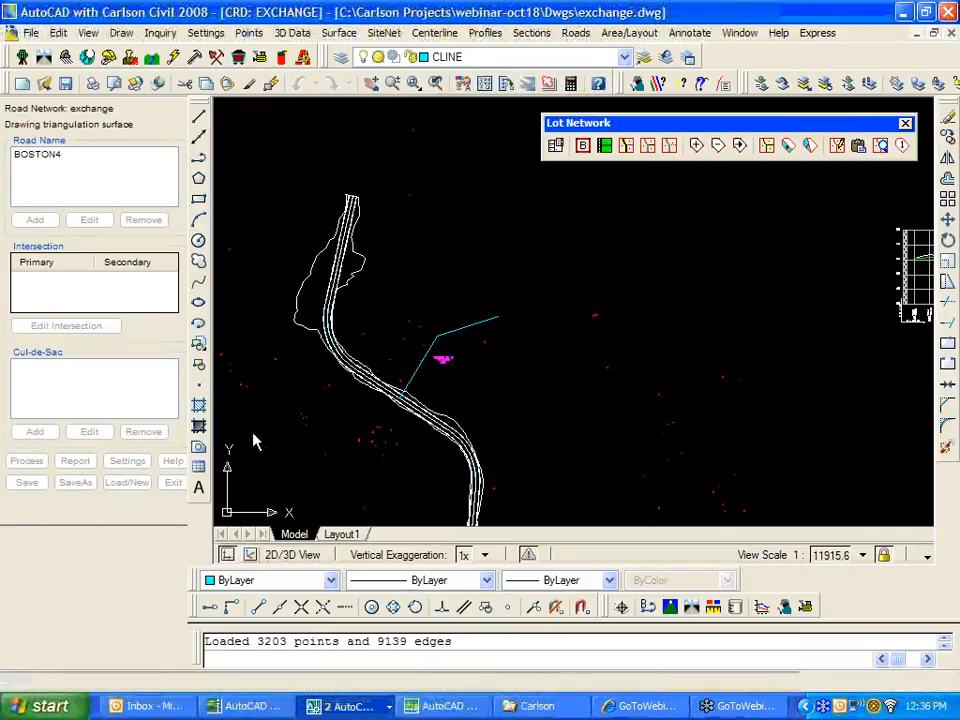
{"action": "left_click", "coordinate": [465, 379]}
{"action": "left_click", "coordinate": [465, 379]}
{"action": "scroll", "coordinate": [460, 340], "scroll_direction": "down", "scroll_amount": 2}
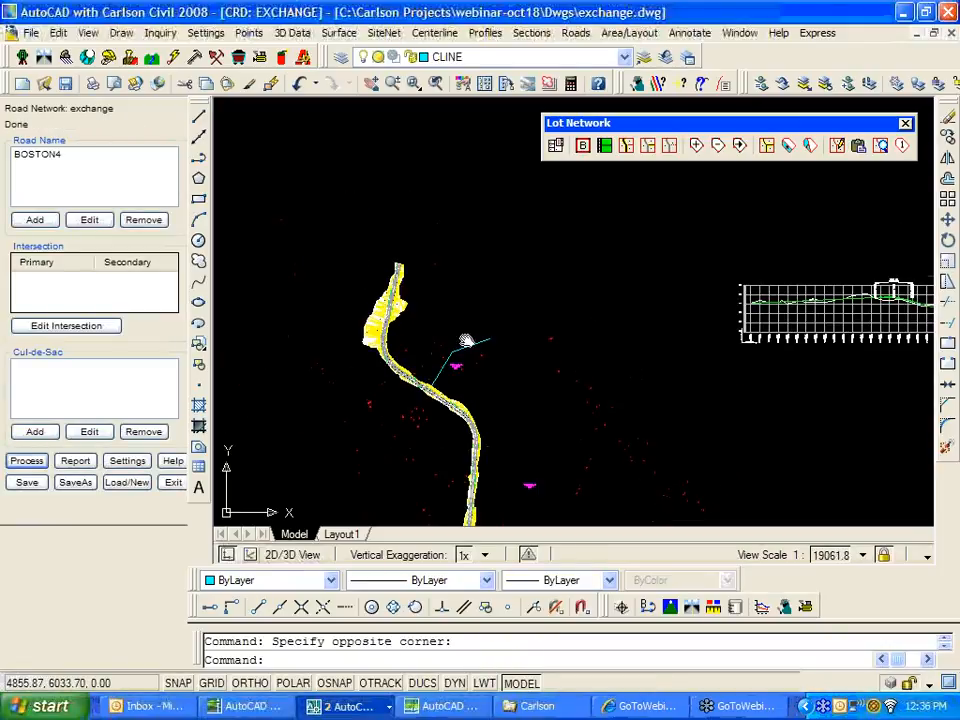
Add the side-road polyline as a second road, assigning it a new centerline file boston4b and a new profile file boston4b.
{"action": "left_click", "coordinate": [30, 221]}
{"action": "left_click", "coordinate": [478, 370]}
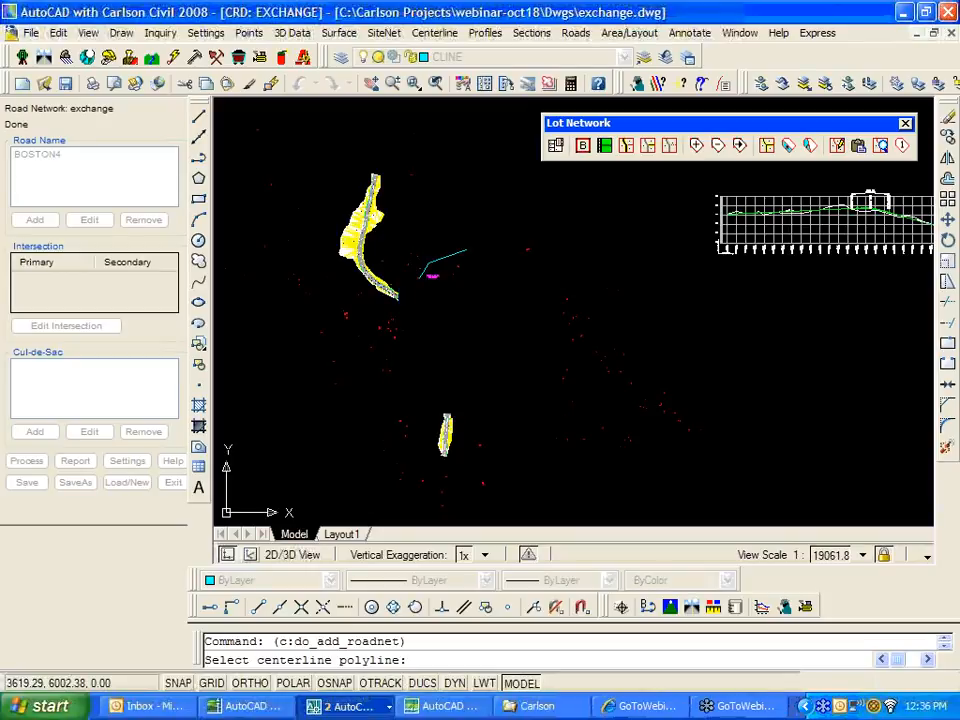
{"action": "left_click", "coordinate": [416, 284]}
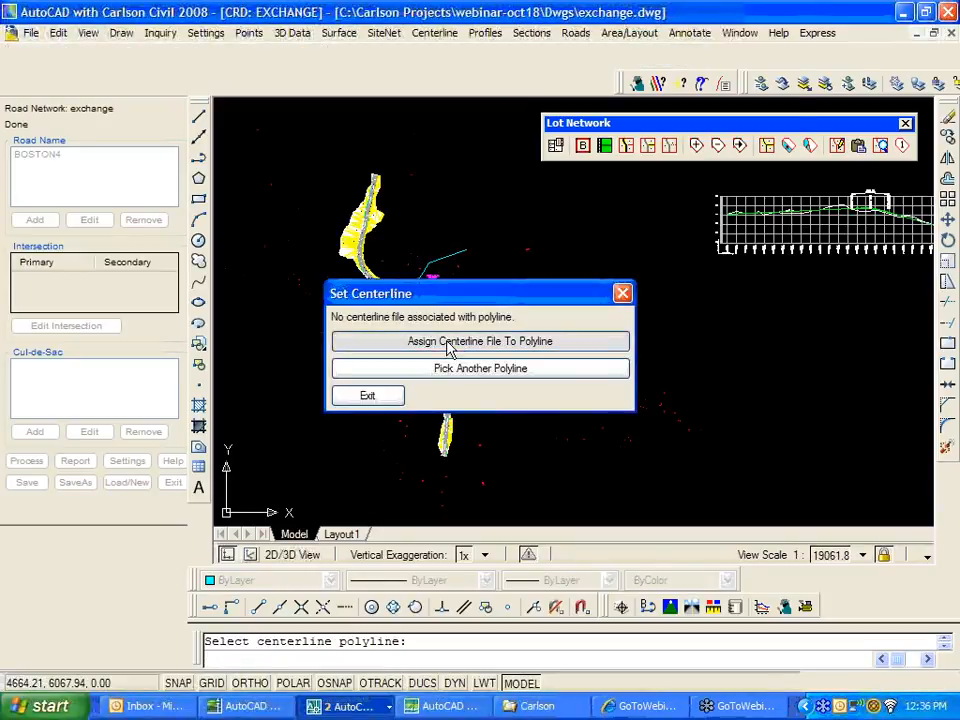
{"action": "left_click", "coordinate": [450, 342]}
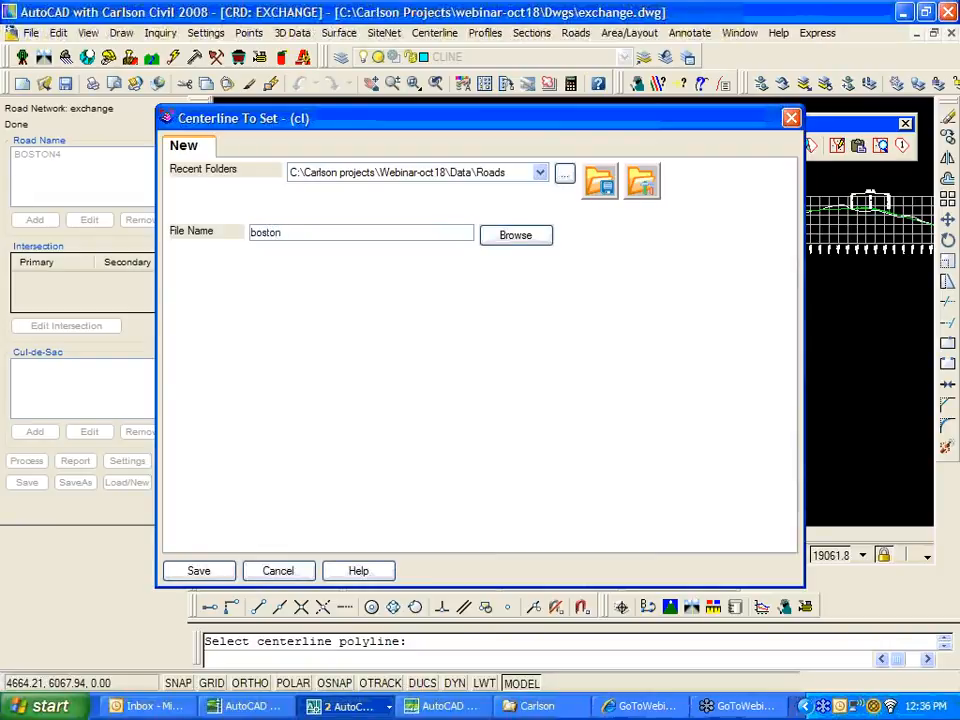
{"action": "left_click", "coordinate": [205, 572]}
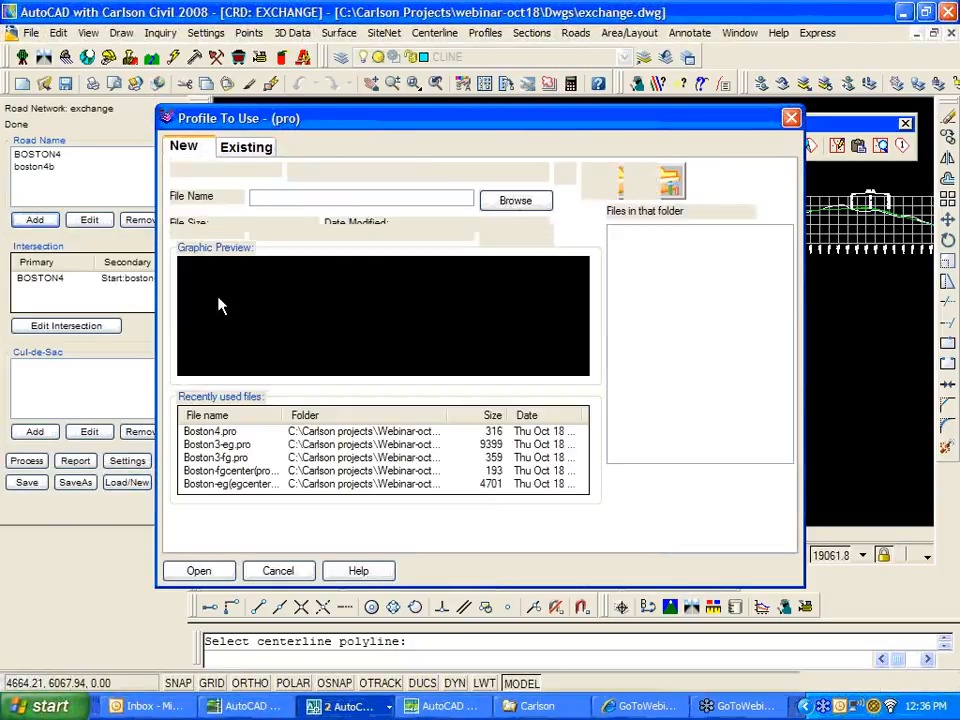
{"action": "left_click", "coordinate": [199, 571]}
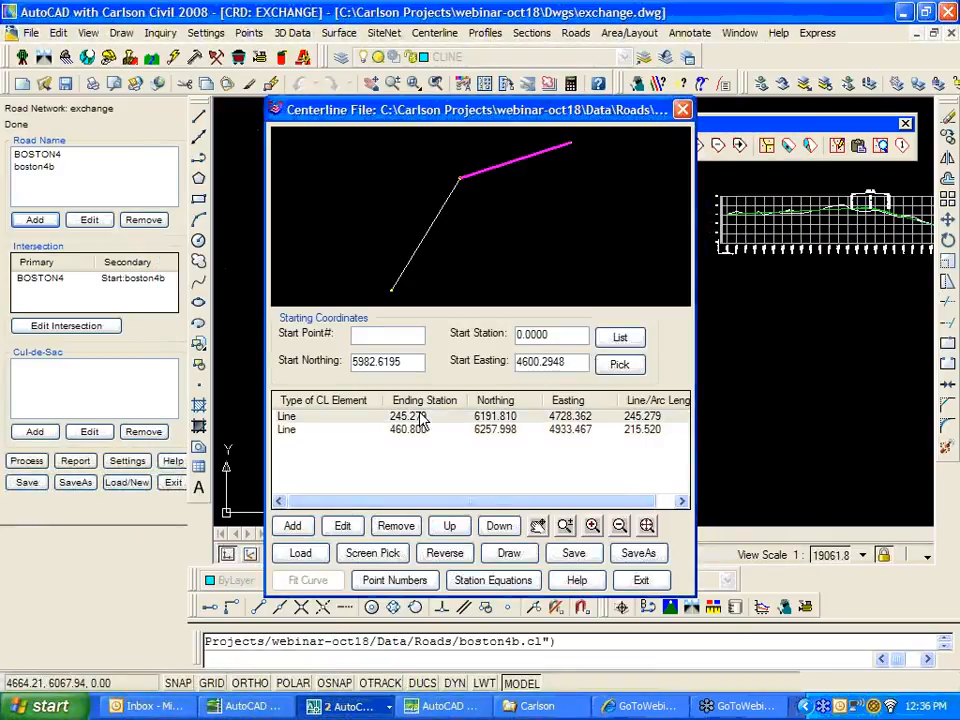
Fit a curve of radius 100 ft between the two lines of the boston4b centerline and close the centerline editor.
{"action": "left_click", "coordinate": [420, 416]}
{"action": "left_click", "coordinate": [323, 580]}
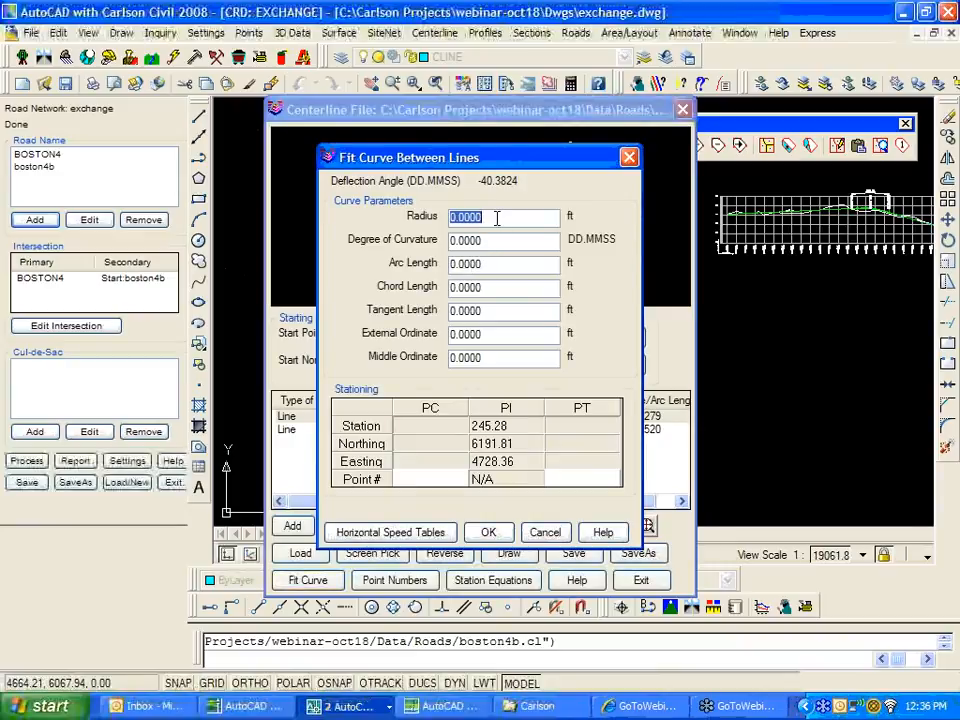
{"action": "type", "text": "1"}
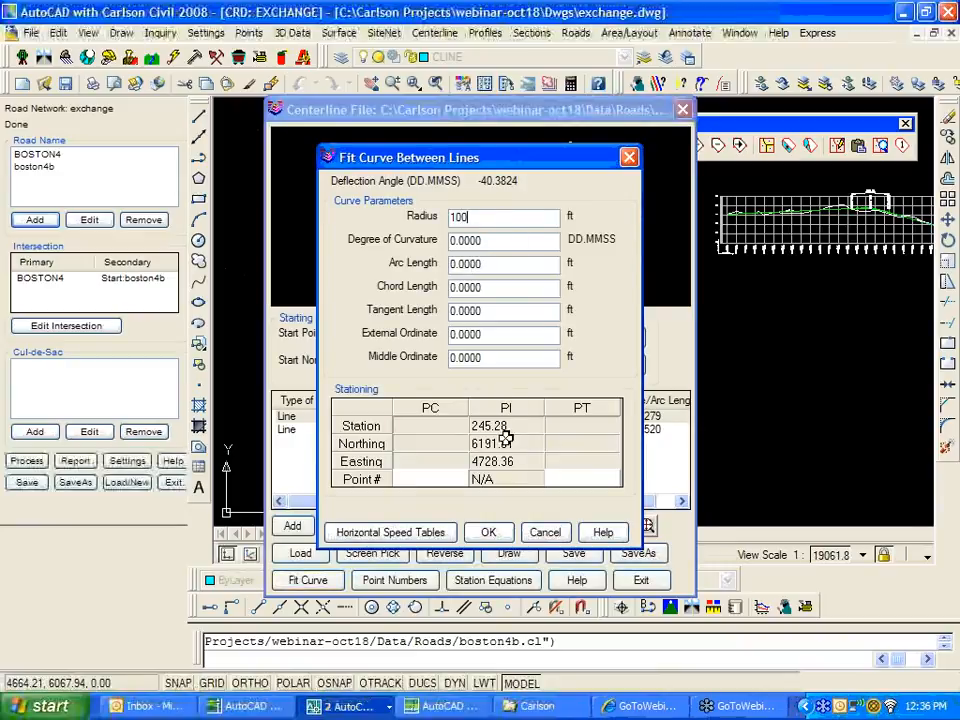
{"action": "left_click", "coordinate": [490, 533]}
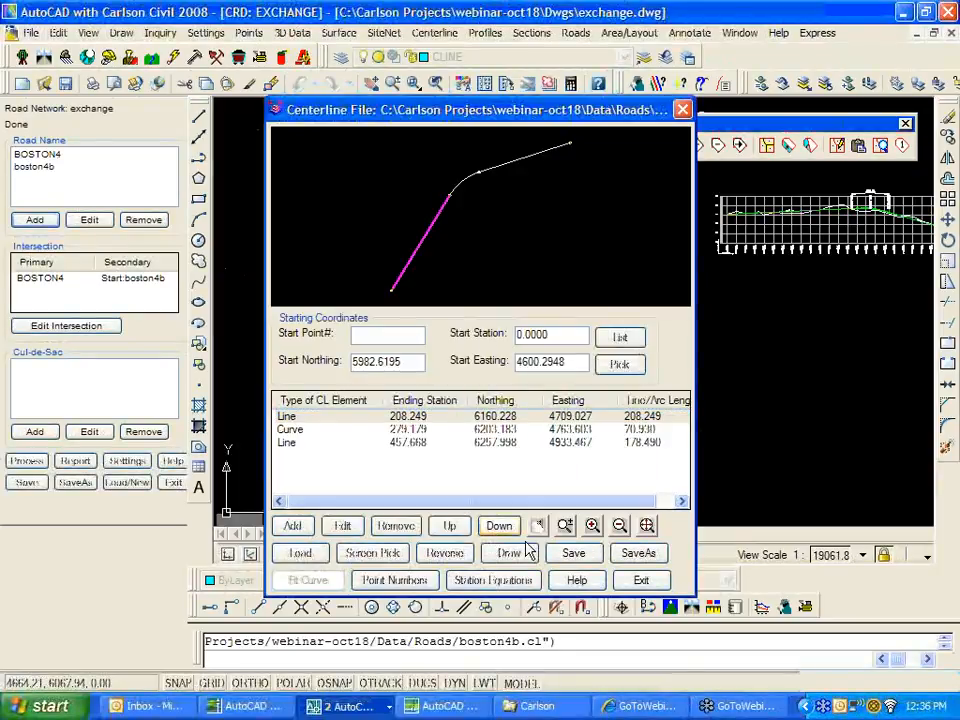
{"action": "left_click", "coordinate": [638, 581]}
Edit the boston4b road profile, adding a PVI at station 238, elevation 148.0759, with a vertical curve of 120.
{"action": "left_click", "coordinate": [668, 273]}
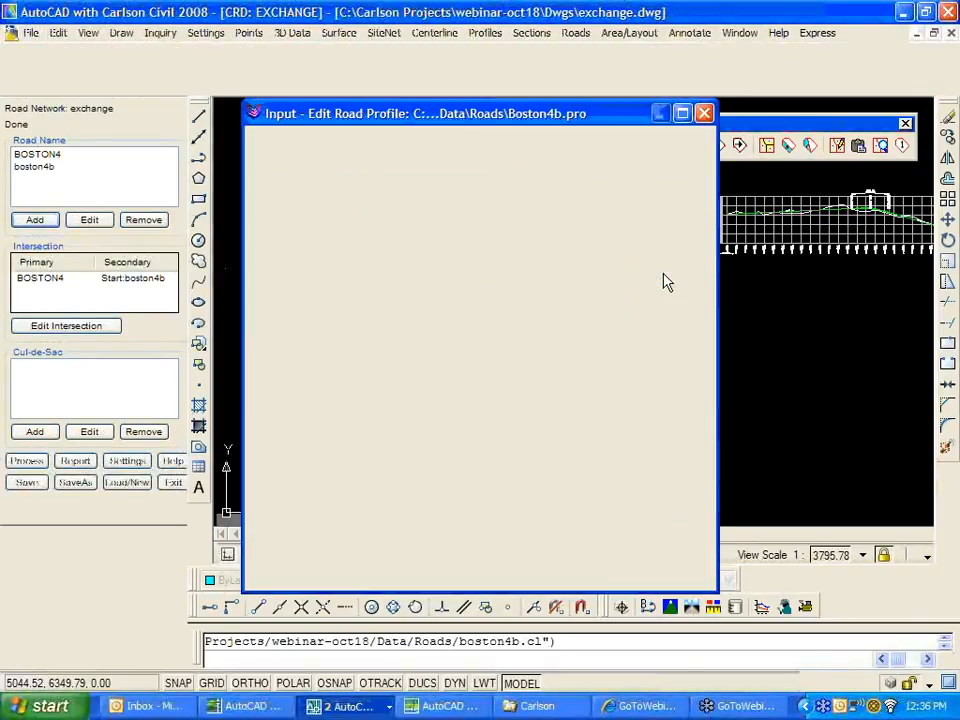
{"action": "scroll", "coordinate": [285, 306], "scroll_direction": "up", "scroll_amount": 5}
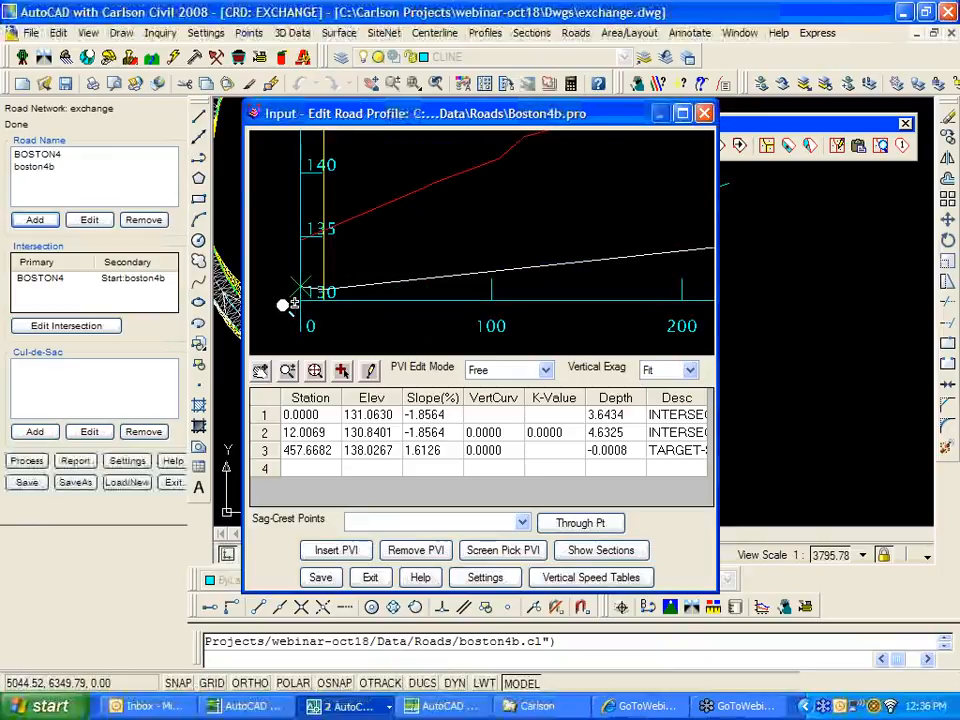
{"action": "scroll", "coordinate": [286, 305], "scroll_direction": "down", "scroll_amount": 5}
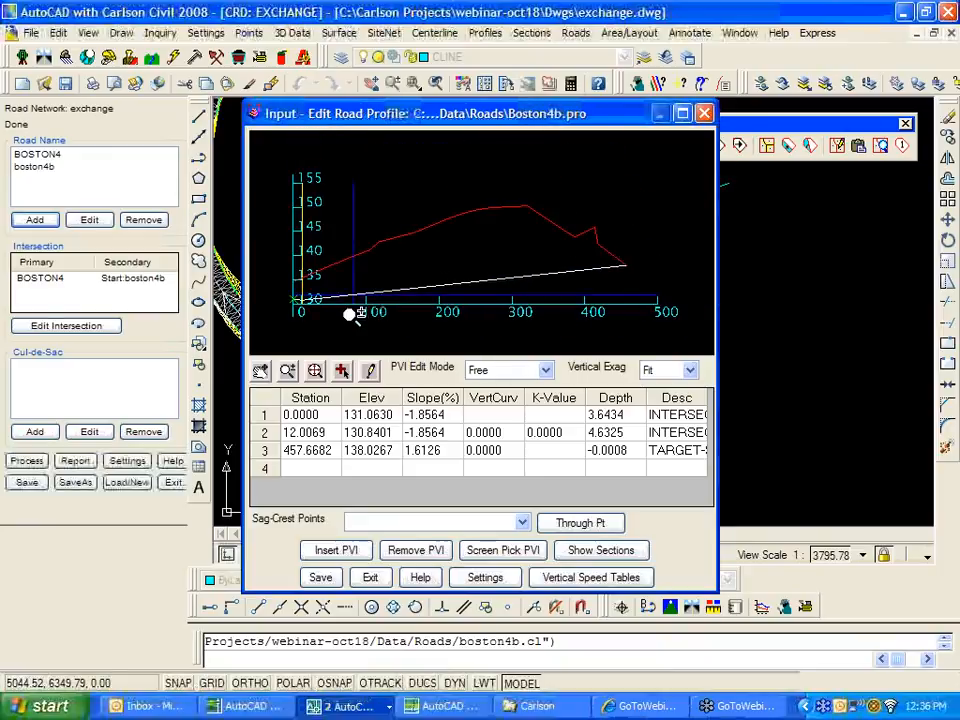
{"action": "left_click", "coordinate": [342, 372]}
{"action": "left_click", "coordinate": [474, 210]}
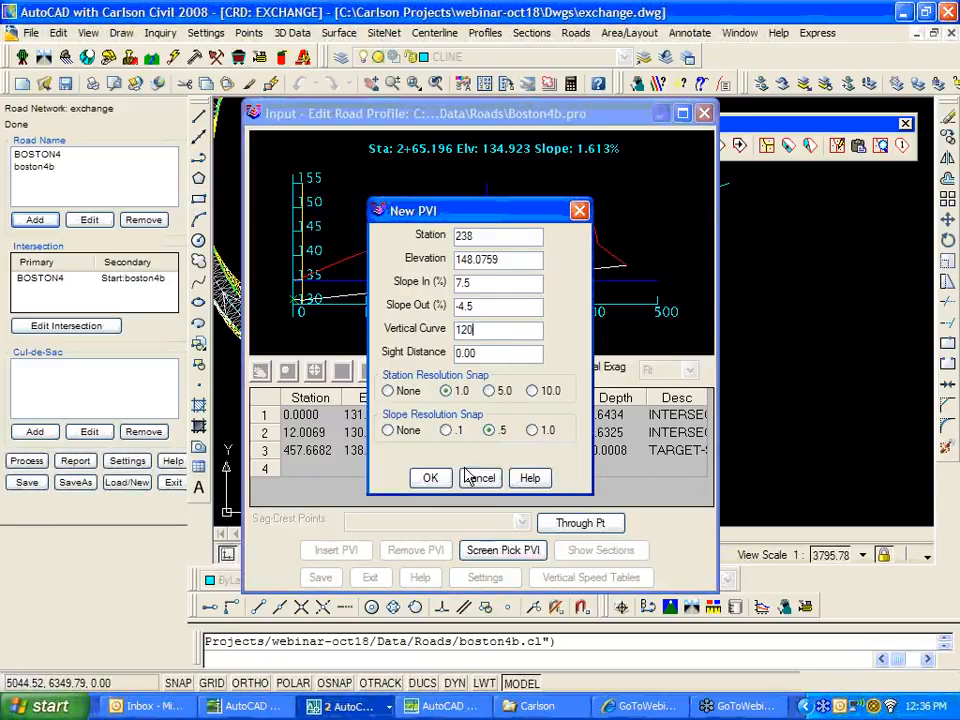
{"action": "left_click", "coordinate": [433, 478]}
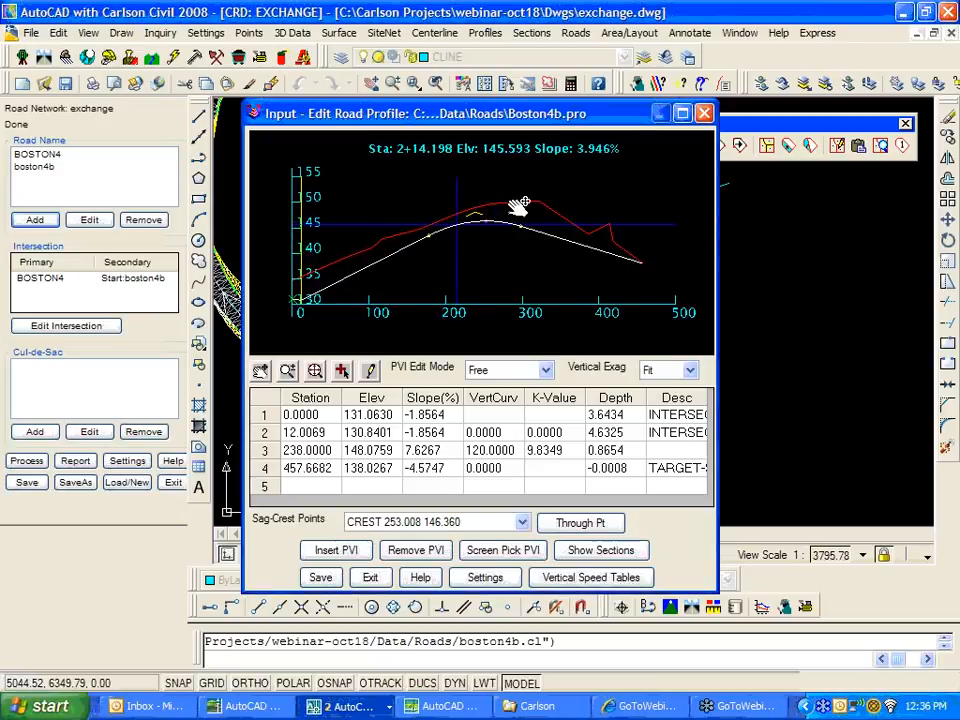
Move the boston4b profile's crest PVI to about station 244.78, elevation 152.43, and save the profile on exit.
{"action": "left_click", "coordinate": [370, 371]}
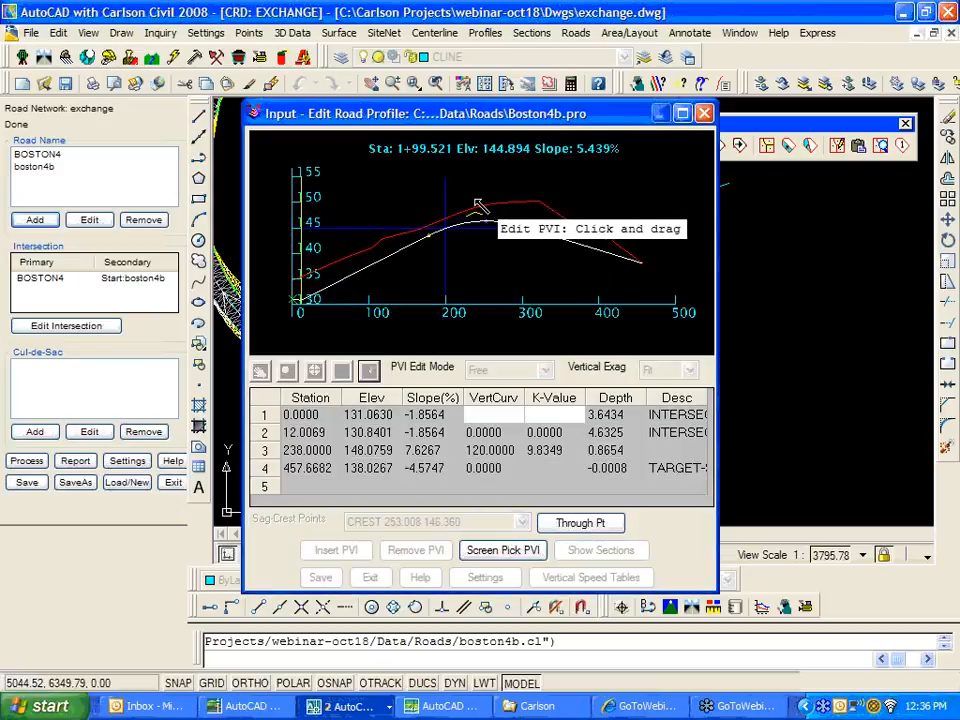
{"action": "mouse_move", "coordinate": [476, 210]}
{"action": "left_mouse_down"}
{"action": "mouse_move", "coordinate": [487, 200]}
{"action": "mouse_move", "coordinate": [489, 220]}
{"action": "mouse_move", "coordinate": [484, 201]}
{"action": "mouse_move", "coordinate": [482, 210]}
{"action": "left_mouse_up"}
{"action": "left_click", "coordinate": [370, 577]}
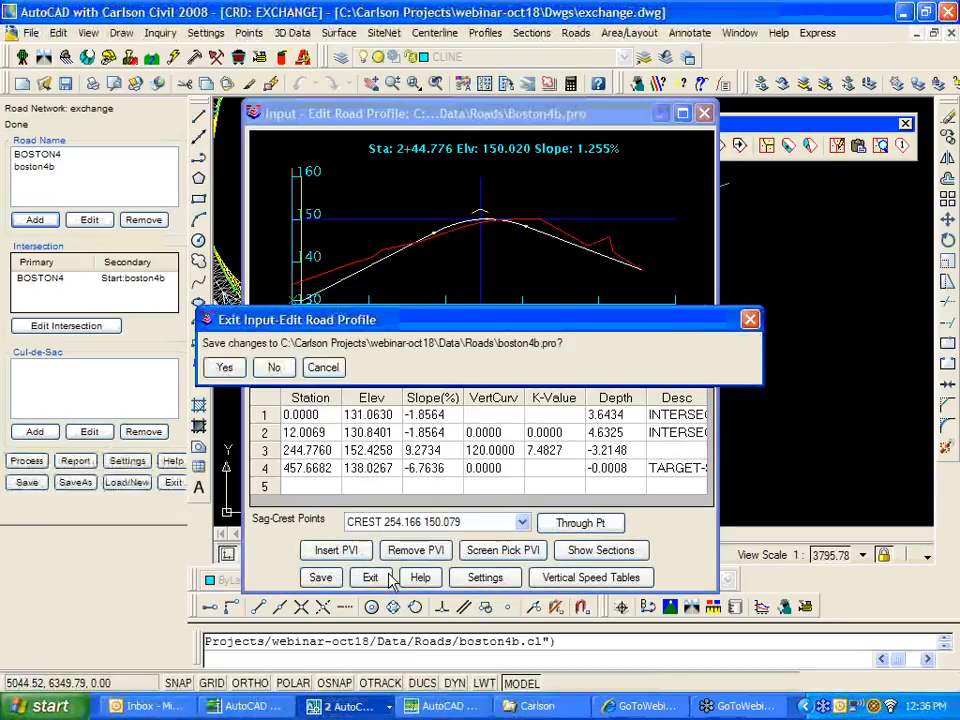
{"action": "left_click", "coordinate": [238, 368]}
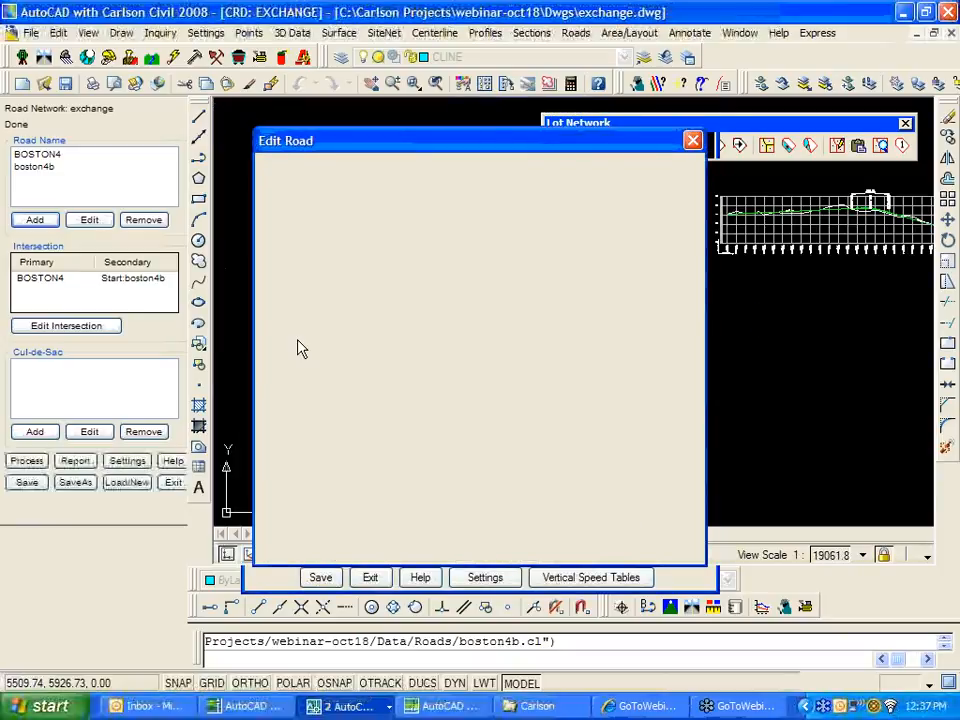
Accept the boston4b road settings and process the network to draw the surface of both roads and their intersection.
{"action": "left_click", "coordinate": [286, 550]}
{"action": "left_click", "coordinate": [27, 460]}
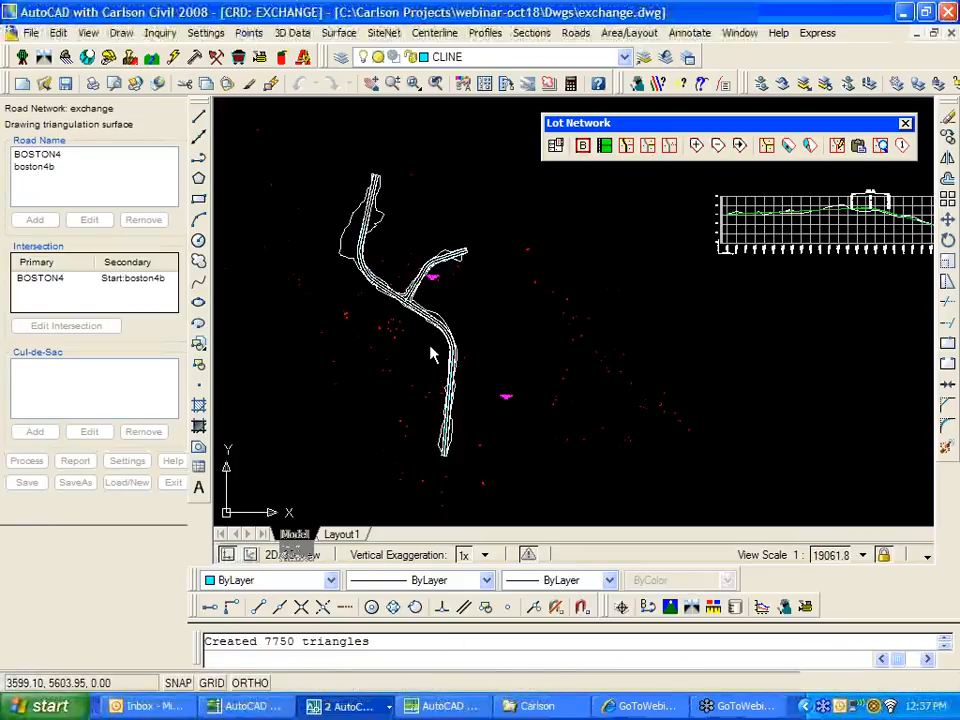
{"action": "double_click", "coordinate": [475, 299]}
{"action": "scroll", "coordinate": [405, 303], "scroll_direction": "up", "scroll_amount": 2}
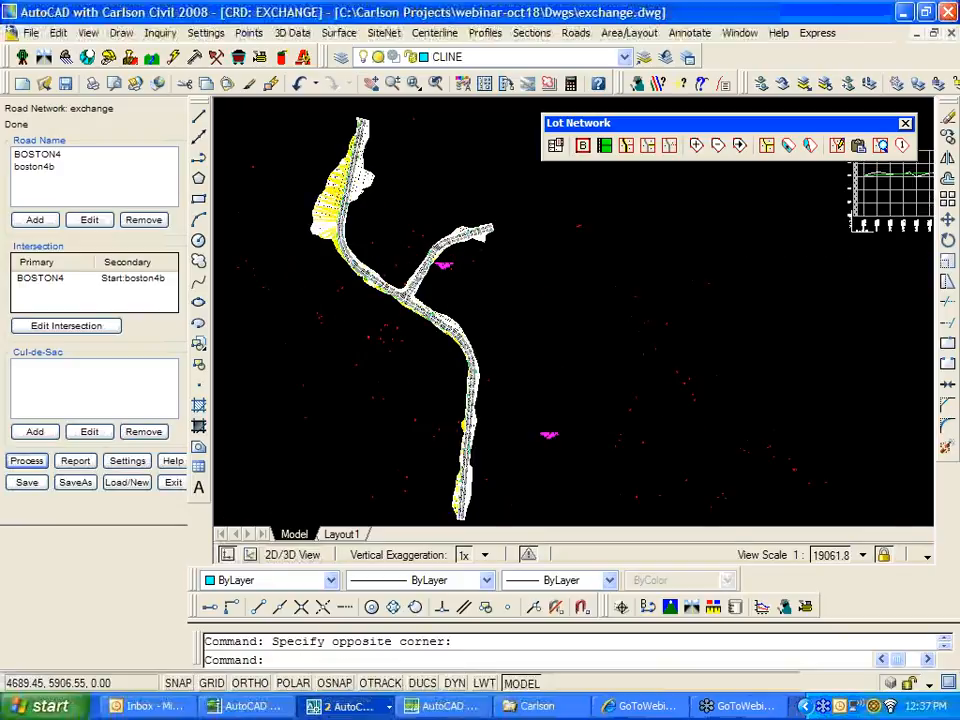
{"action": "scroll", "coordinate": [406, 300], "scroll_direction": "up", "scroll_amount": 5}
Display all drawing entities in the 3D Viewer using the cube command.
{"action": "type", "text": "c"}
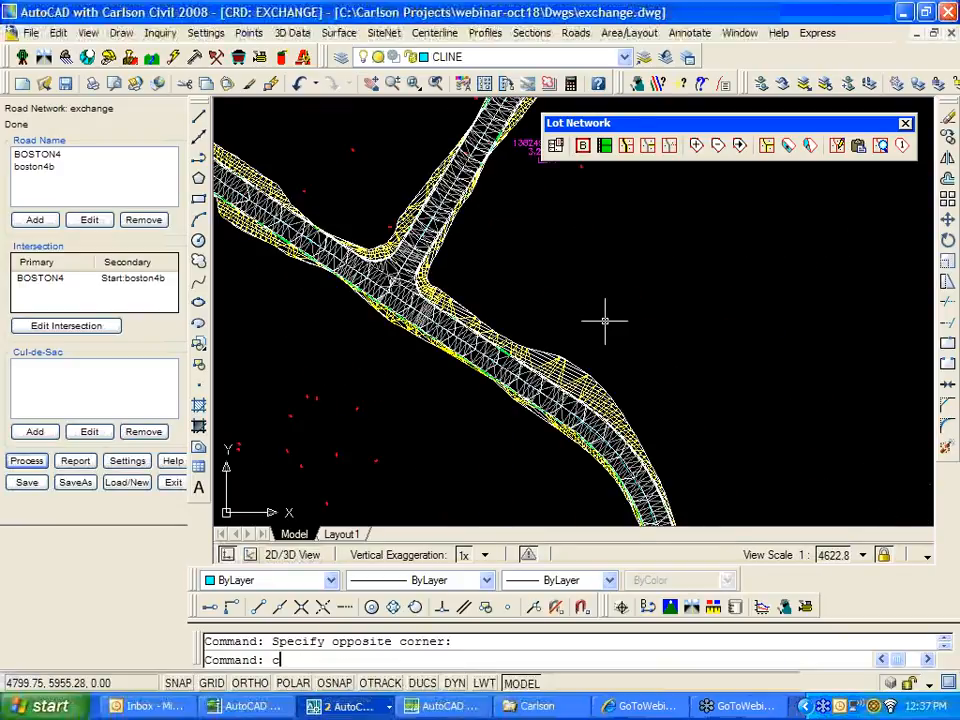
{"action": "type", "text": "ube"}
{"action": "key", "text": "Return"}
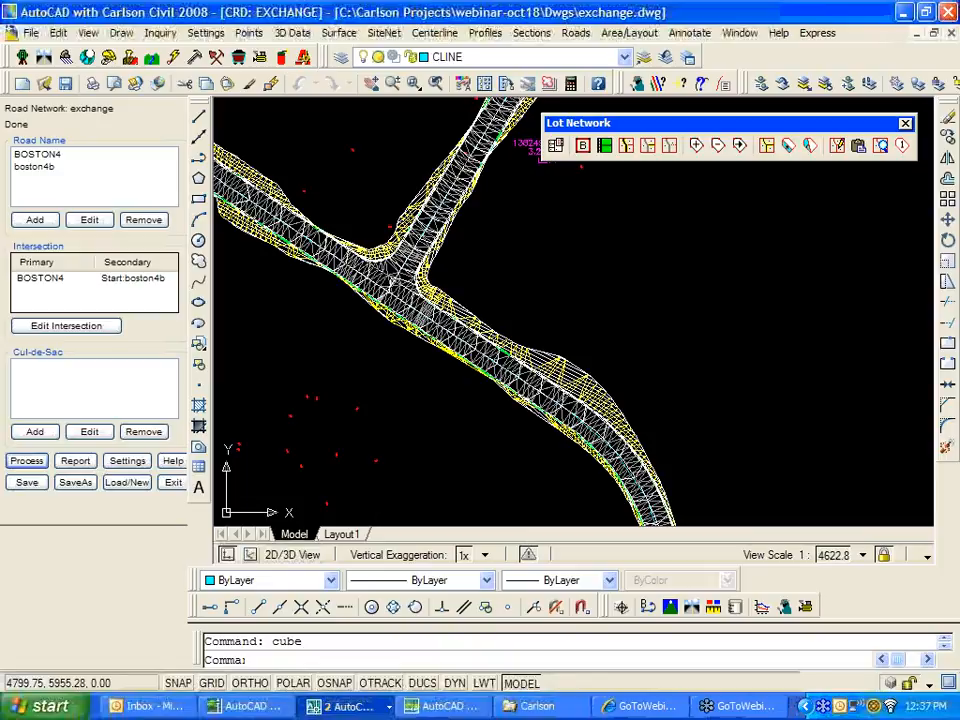
{"action": "type", "text": "all"}
{"action": "key", "text": "Return"}
{"action": "key", "text": "Return"}
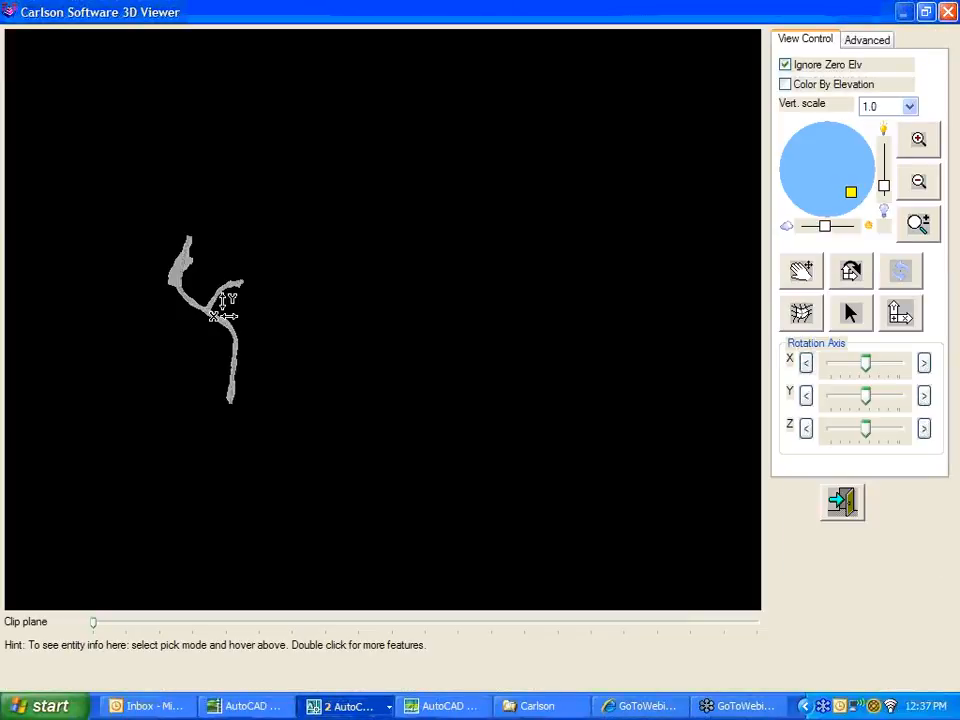
Examine the road surface, intersection and side slopes in 3D from several angles and distances, and exit the viewer.
{"action": "left_click_drag", "start_coordinate": [224, 308], "coordinate": [245, 424]}
{"action": "left_click_drag", "start_coordinate": [225, 237], "coordinate": [205, 295]}
{"action": "scroll", "coordinate": [200, 294], "scroll_direction": "up", "scroll_amount": 5}
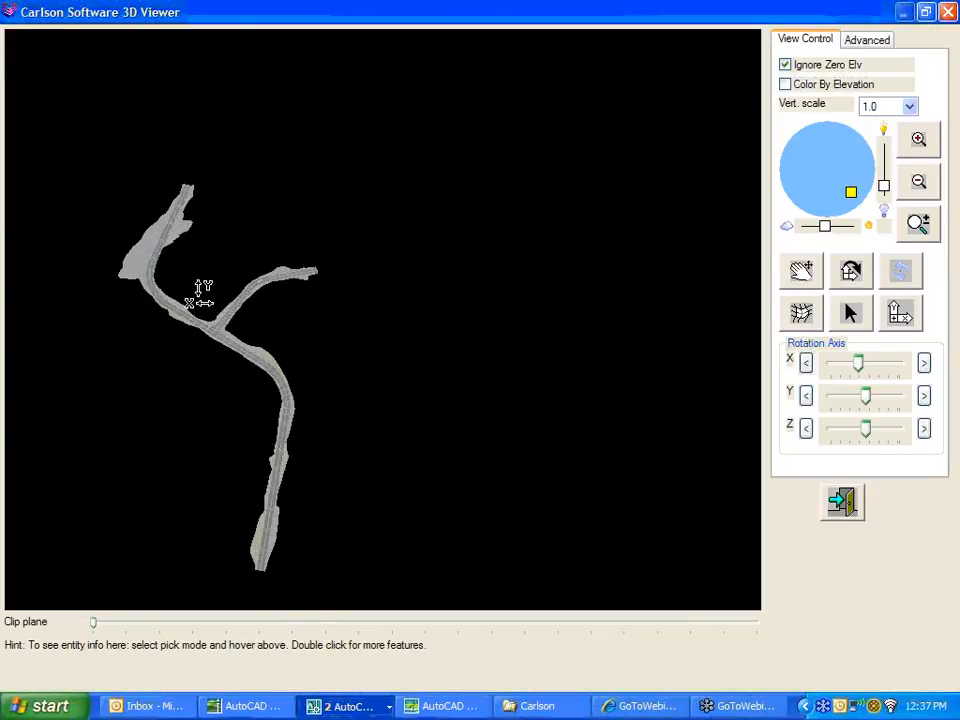
{"action": "scroll", "coordinate": [200, 294], "scroll_direction": "up", "scroll_amount": 3}
{"action": "scroll", "coordinate": [240, 350], "scroll_direction": "up", "scroll_amount": 5}
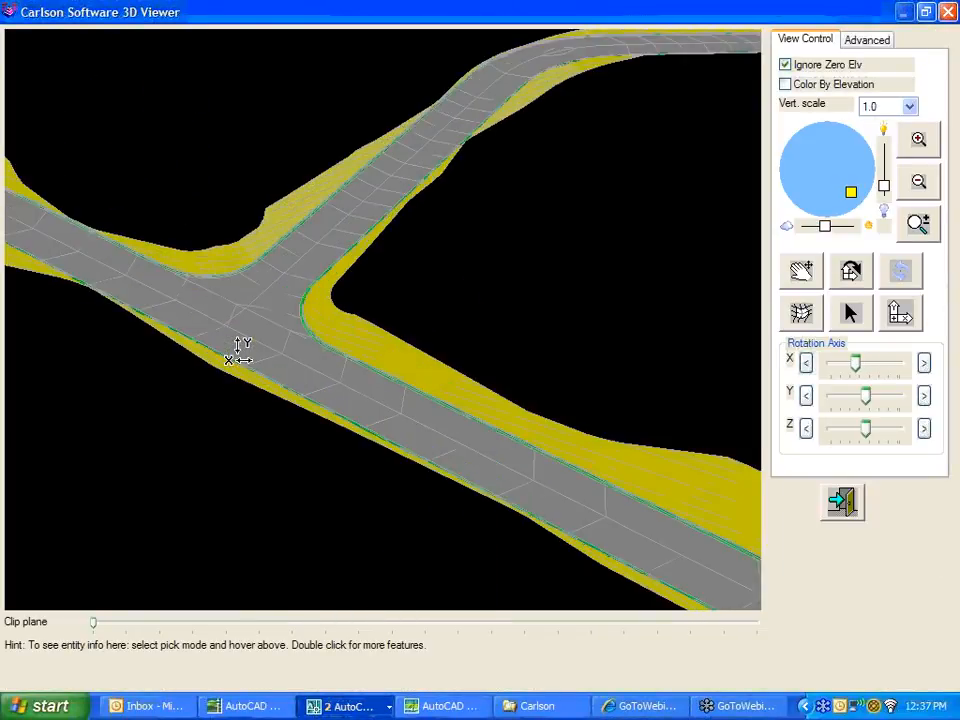
{"action": "scroll", "coordinate": [315, 218], "scroll_direction": "up", "scroll_amount": 3}
{"action": "scroll", "coordinate": [306, 225], "scroll_direction": "down", "scroll_amount": 8}
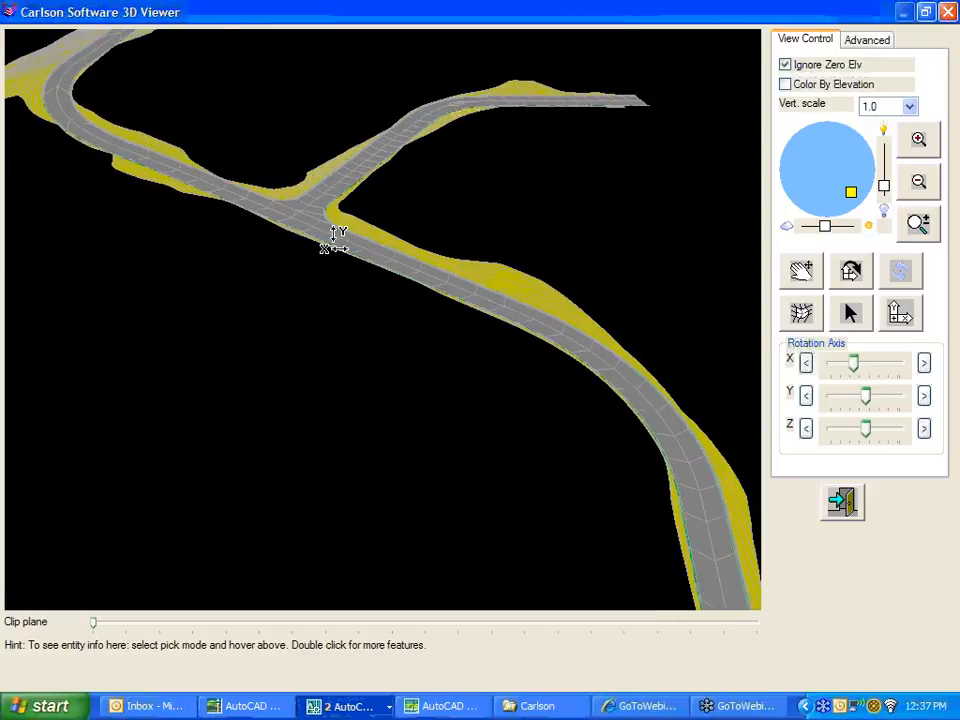
{"action": "left_click_drag", "start_coordinate": [334, 240], "coordinate": [334, 266]}
{"action": "middle_click_drag", "start_coordinate": [438, 335], "coordinate": [383, 460]}
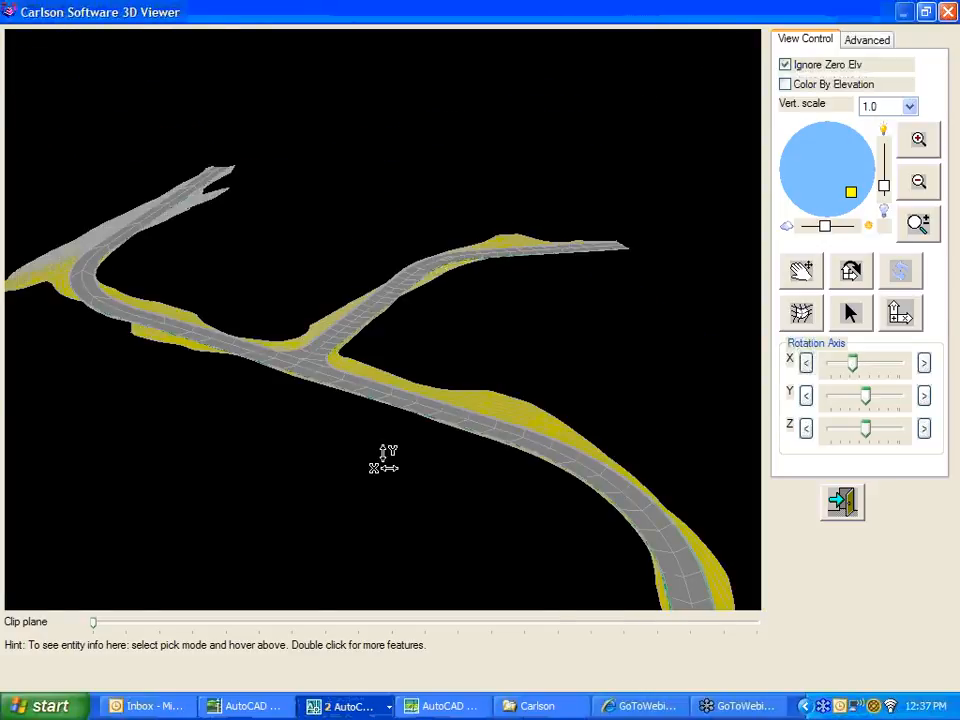
{"action": "left_click_drag", "start_coordinate": [383, 460], "coordinate": [455, 285]}
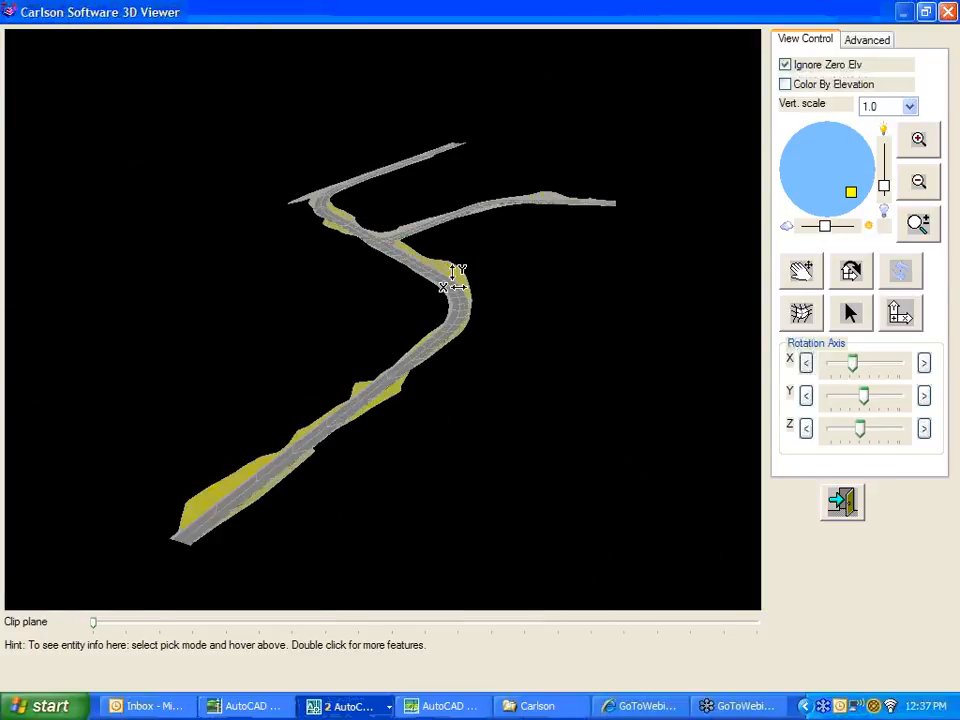
{"action": "scroll", "coordinate": [448, 268], "scroll_direction": "up", "scroll_amount": 5}
{"action": "scroll", "coordinate": [400, 232], "scroll_direction": "down", "scroll_amount": 3}
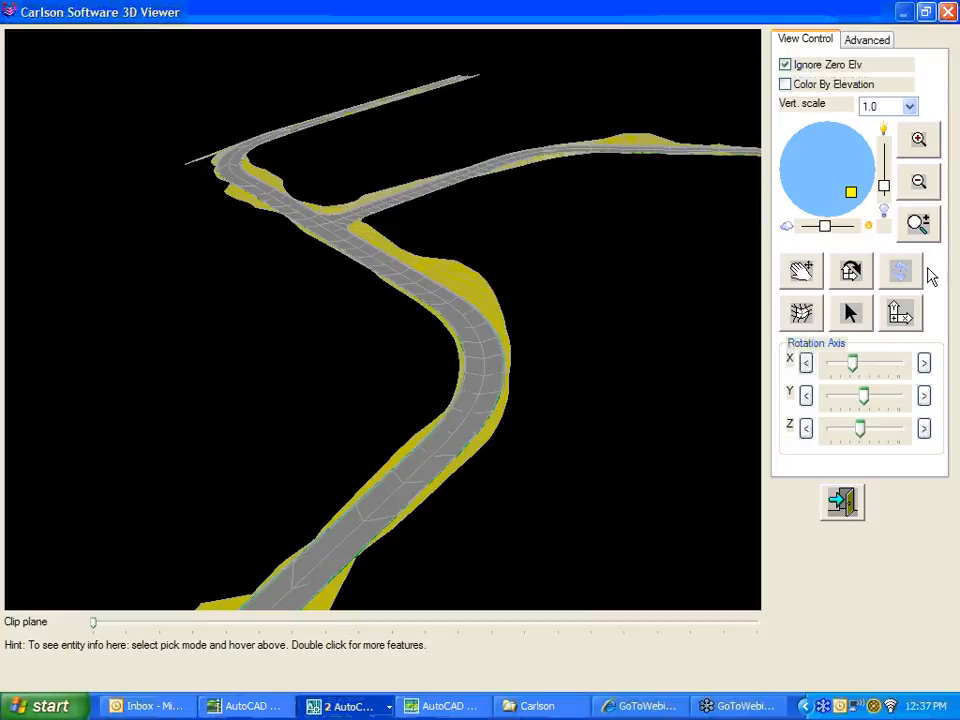
{"action": "left_click", "coordinate": [843, 503]}
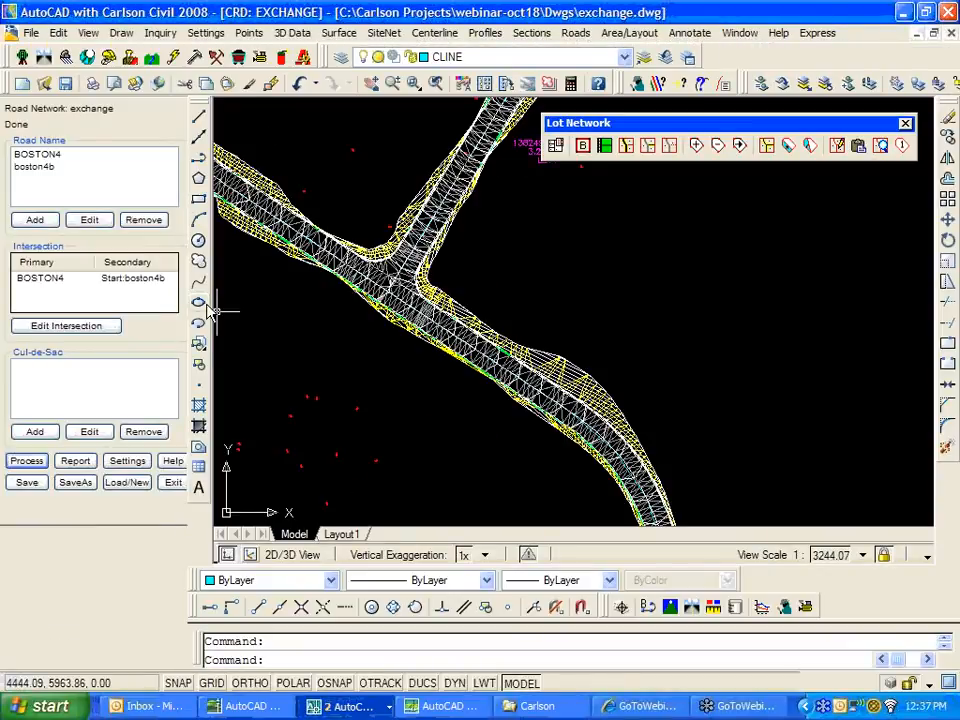
Save and close the exchange road network and save the drawing.
{"action": "left_click", "coordinate": [30, 483]}
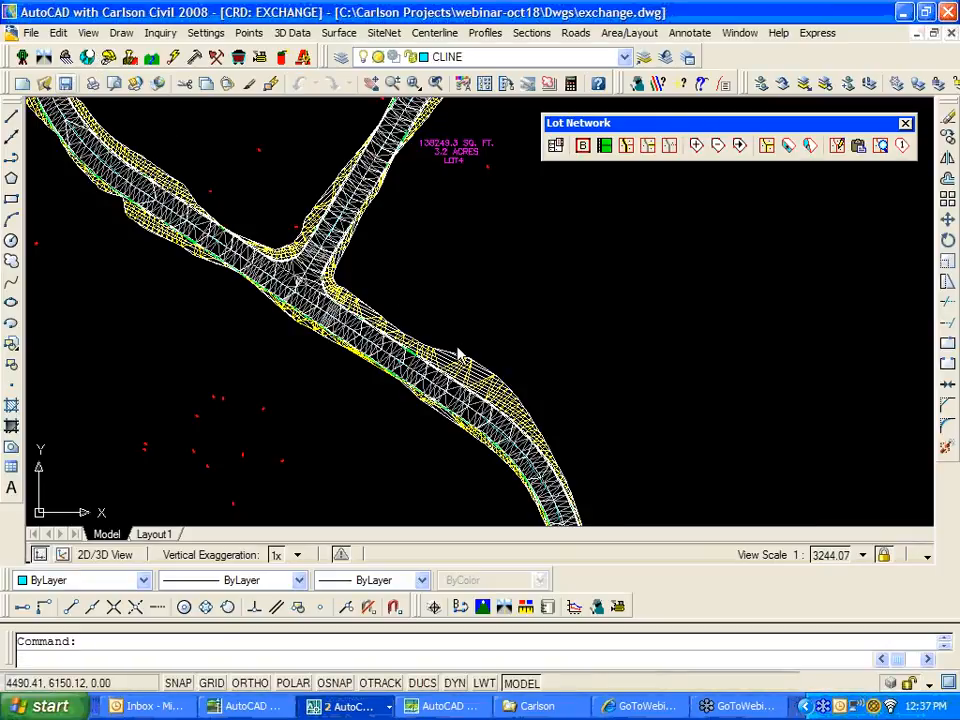
{"action": "key", "text": "ctrl+s"}
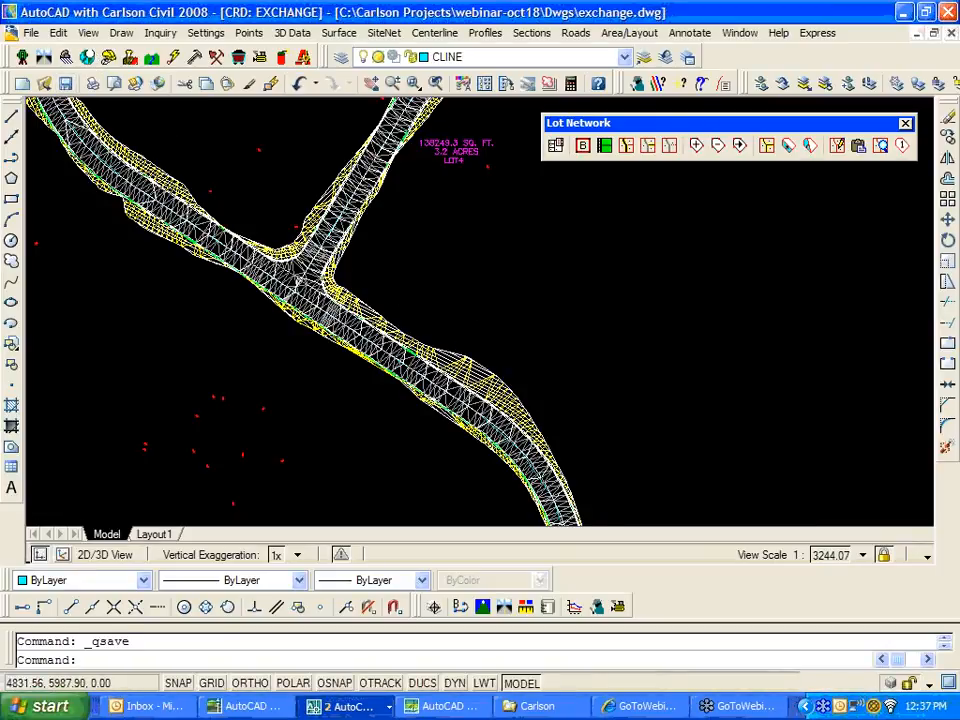
{"action": "scroll", "coordinate": [430, 260], "scroll_direction": "down", "scroll_amount": 6}
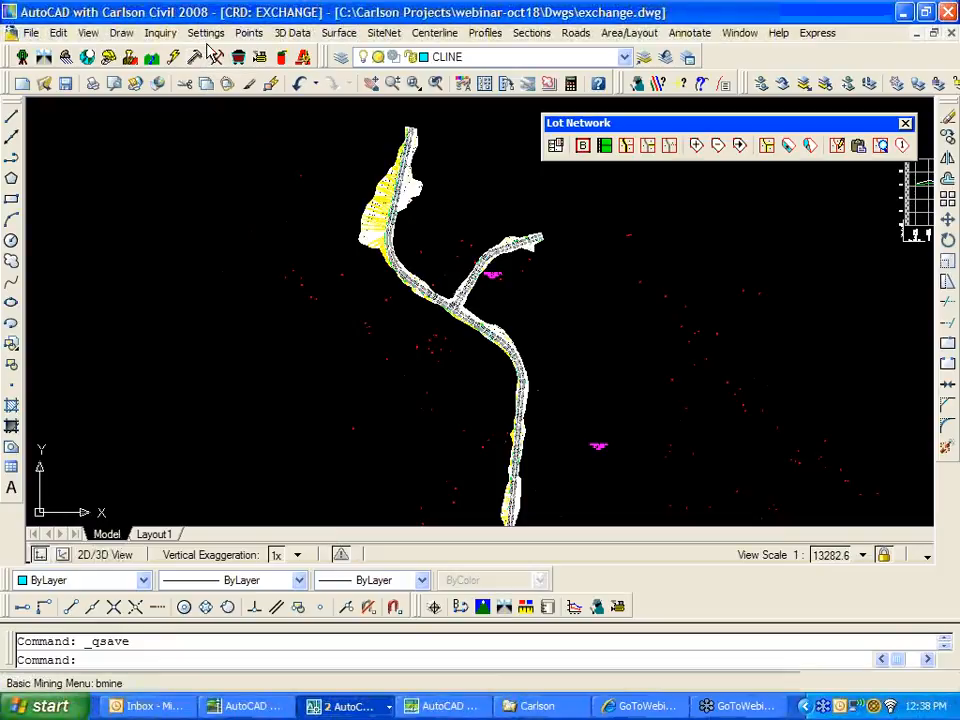
Try to export the current drawing's data files to a new LandXML file named exchange.
{"action": "left_click", "coordinate": [31, 32]}
{"action": "left_click", "coordinate": [131, 374]}
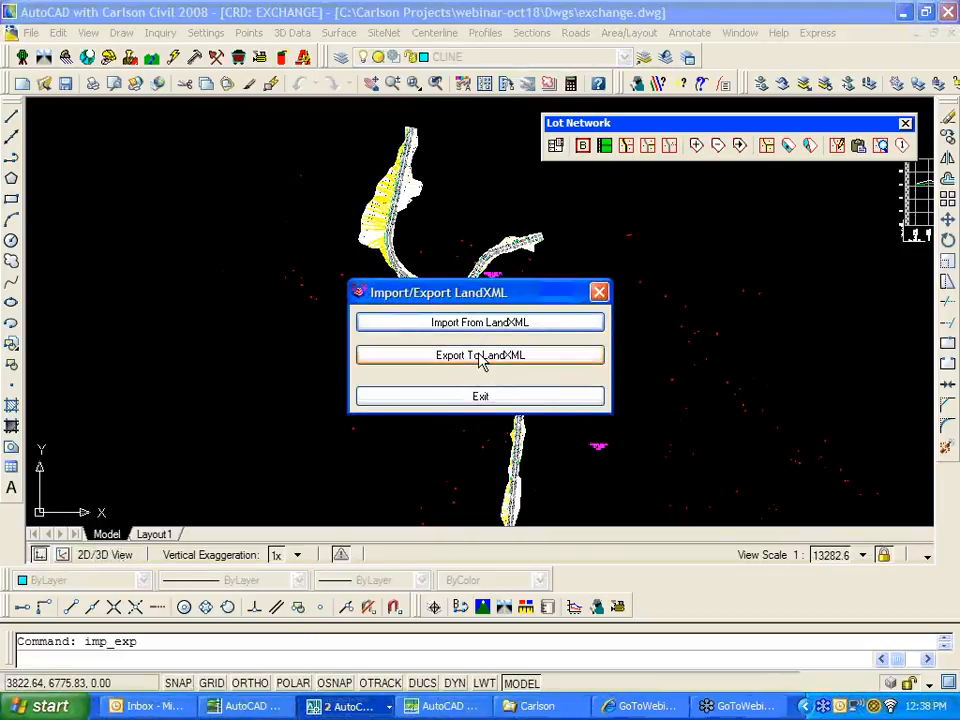
{"action": "left_click", "coordinate": [481, 357]}
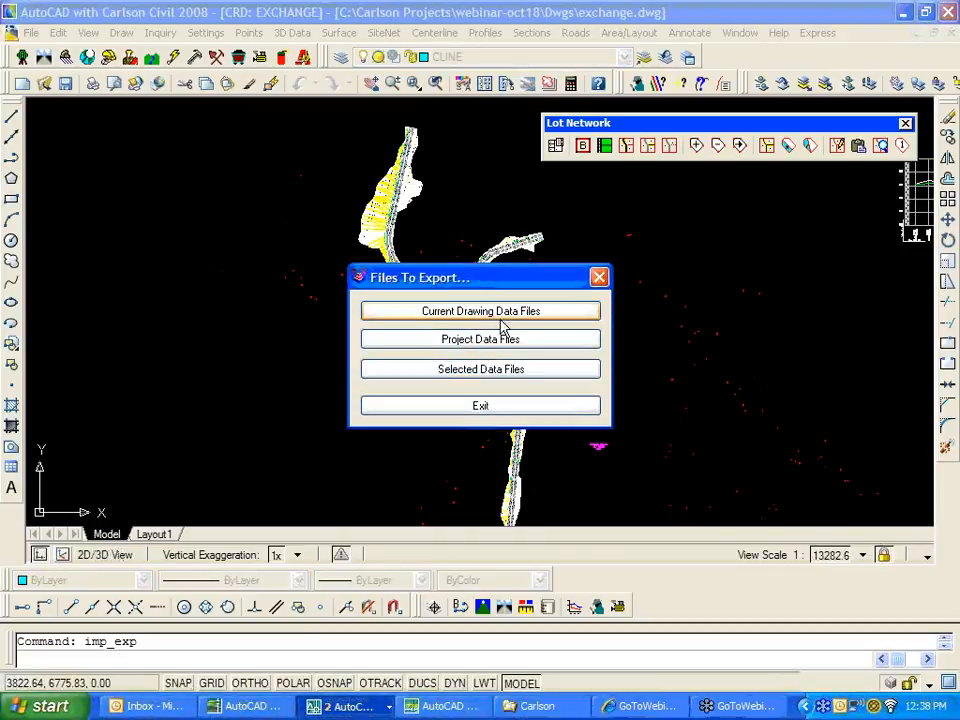
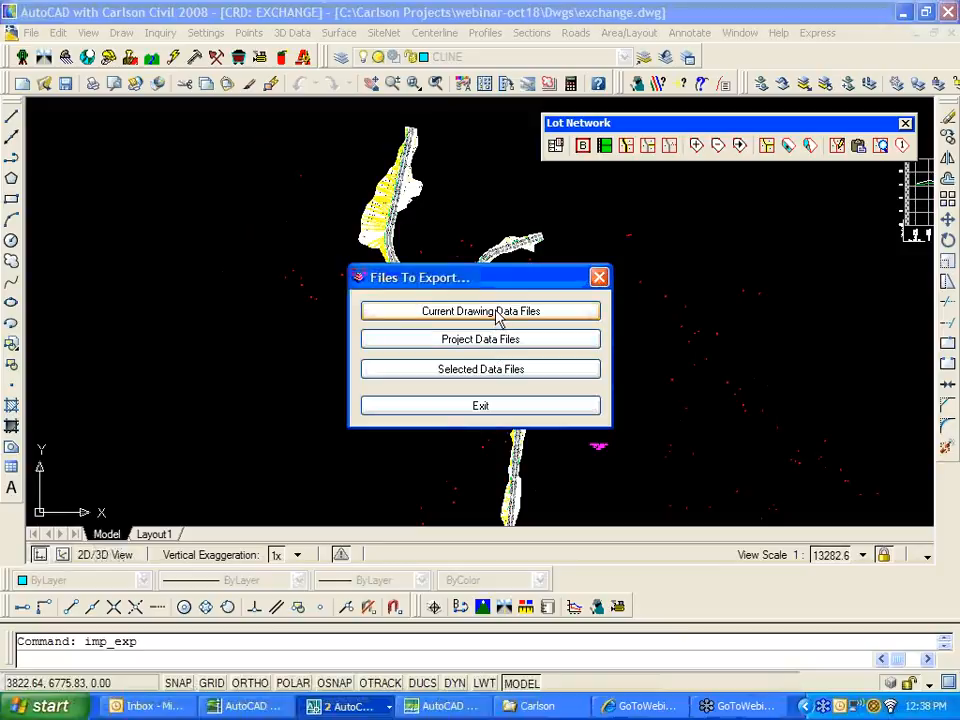
{"action": "left_click", "coordinate": [497, 312]}
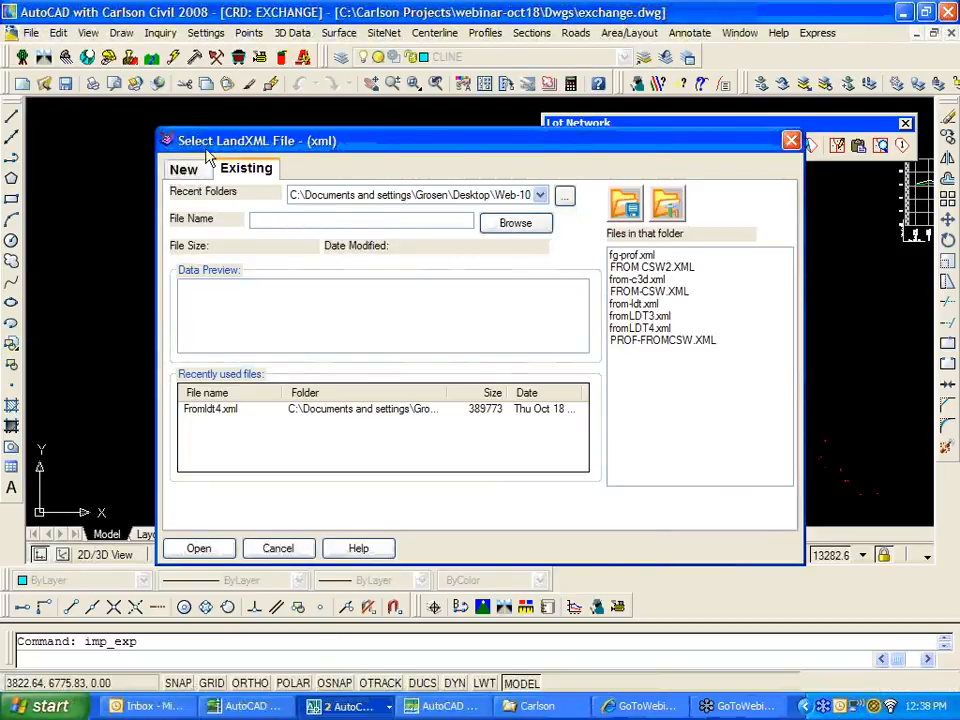
{"action": "left_click", "coordinate": [194, 168]}
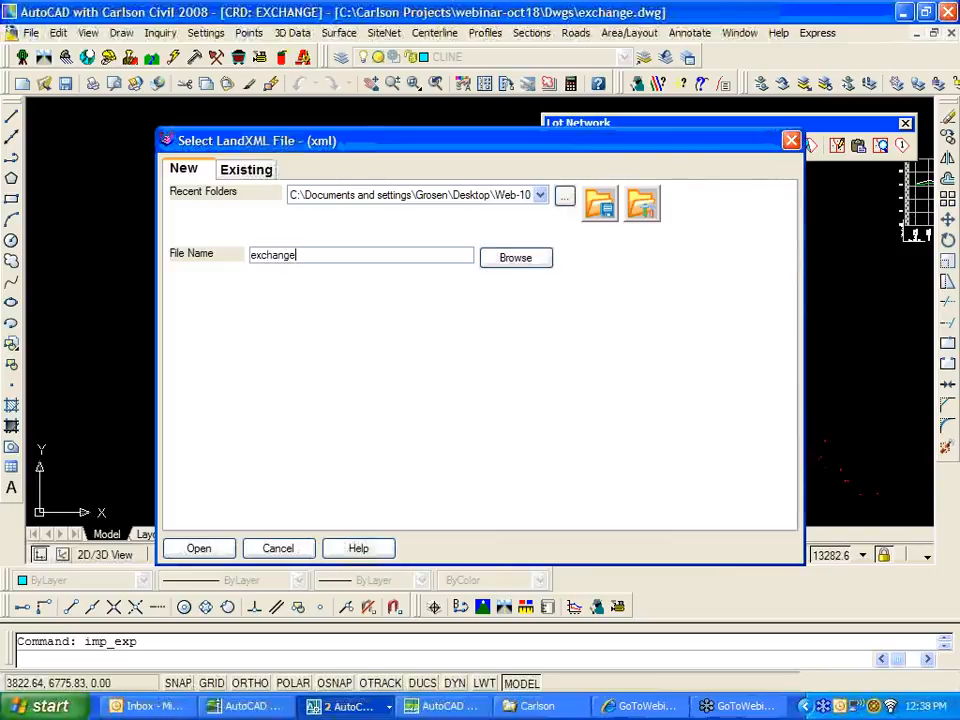
{"action": "left_click", "coordinate": [215, 549]}
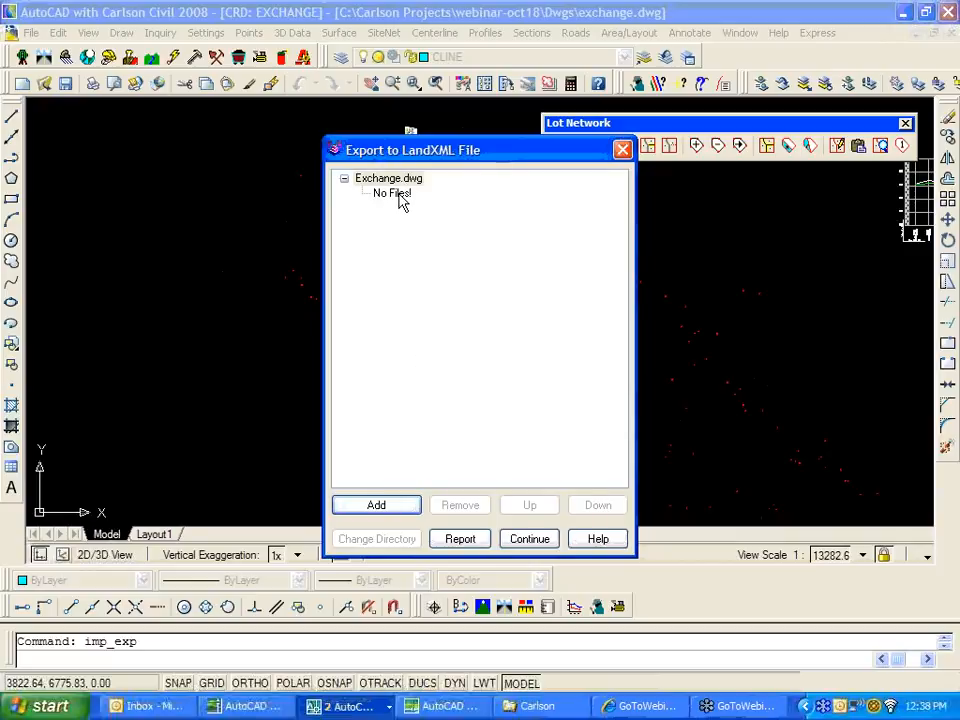
{"action": "left_click", "coordinate": [378, 505]}
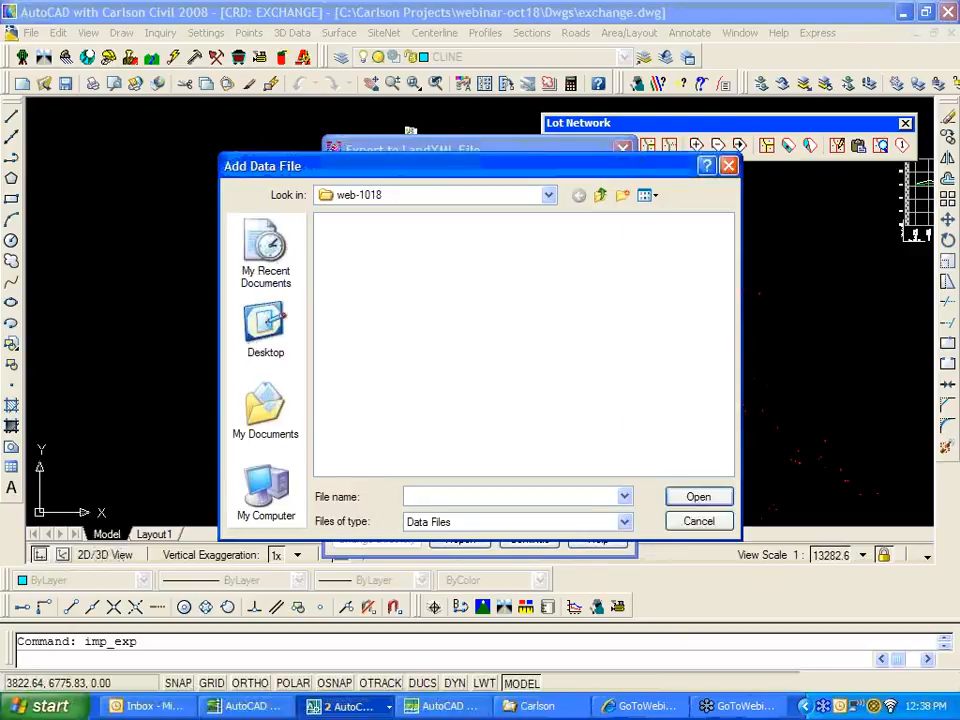
{"action": "left_click", "coordinate": [697, 522]}
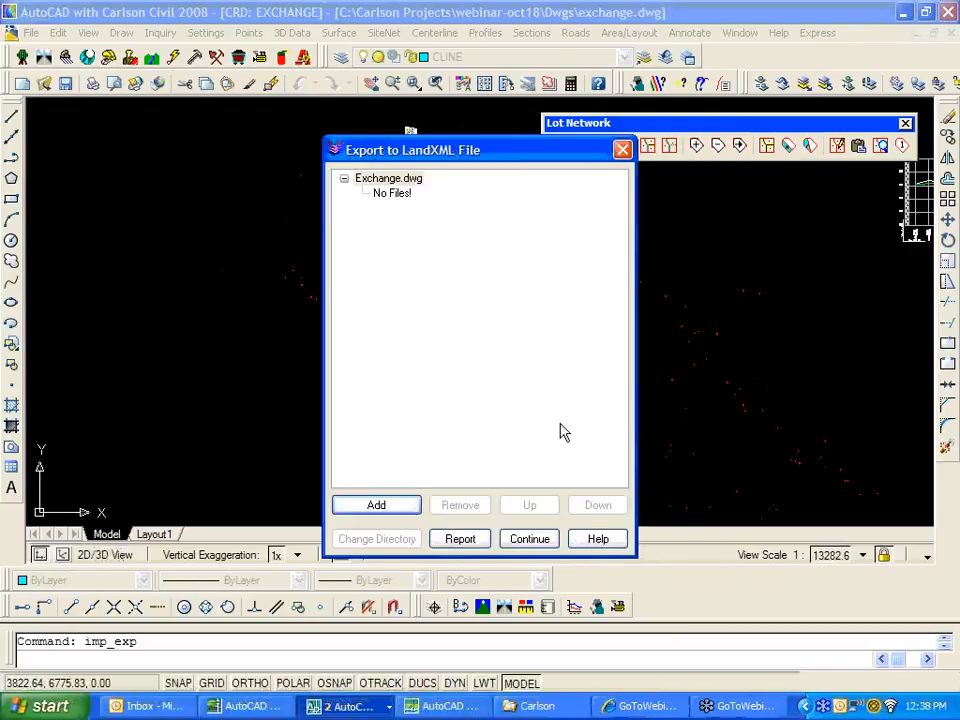
{"action": "left_click", "coordinate": [531, 539]}
{"action": "left_click", "coordinate": [497, 392]}
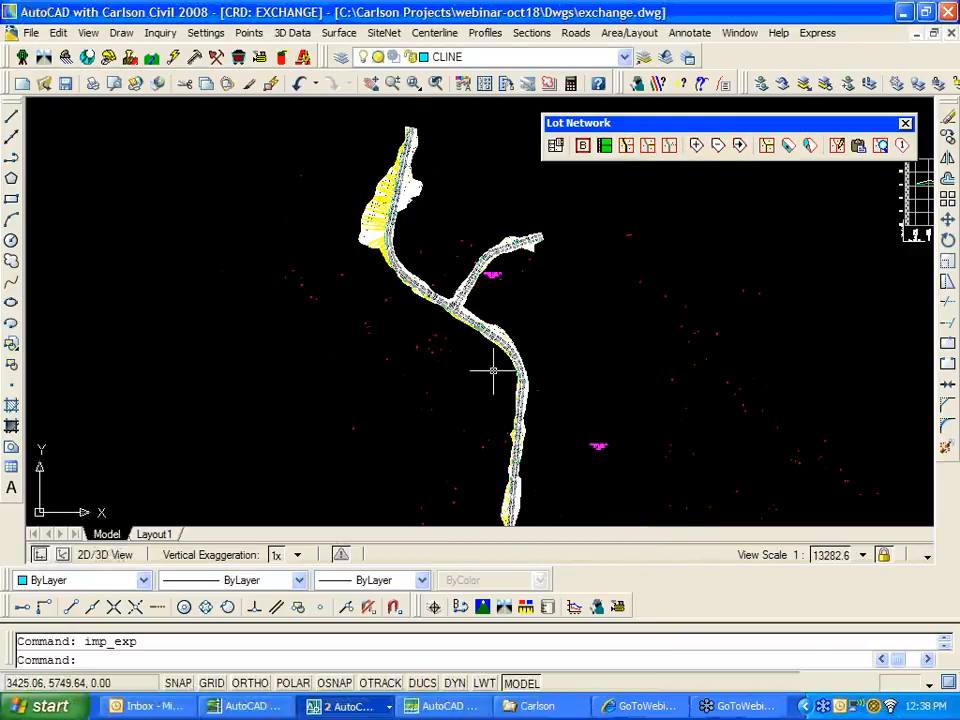
Create a new project file exchange.prj in the webinar-oct18 folder for the Project Explorer.
{"action": "left_click", "coordinate": [205, 32]}
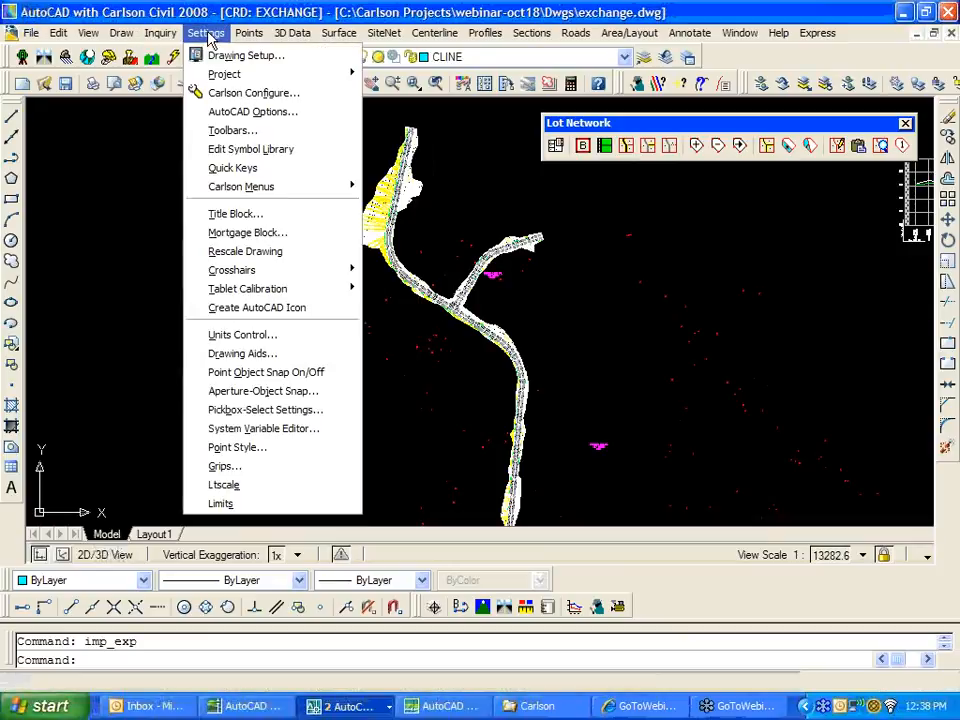
{"action": "mouse_move", "coordinate": [224, 74]}
{"action": "left_click", "coordinate": [420, 109]}
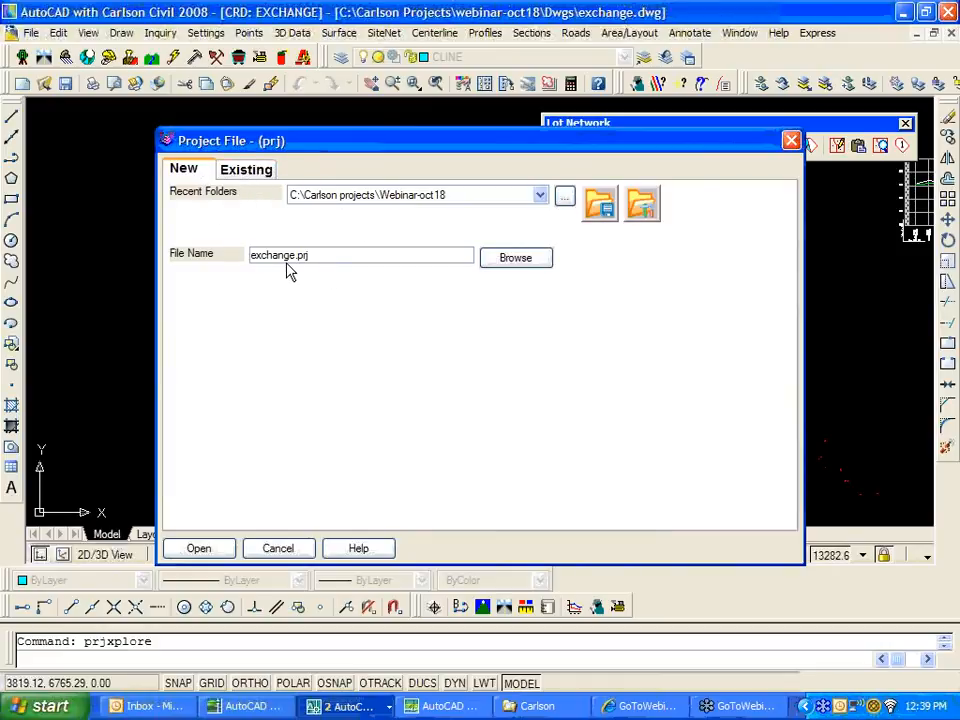
{"action": "left_click", "coordinate": [222, 548]}
Start adding a drawing to the project and browse to the C:\Carlson Projects\webinar-oct18 folder.
{"action": "left_click", "coordinate": [376, 506]}
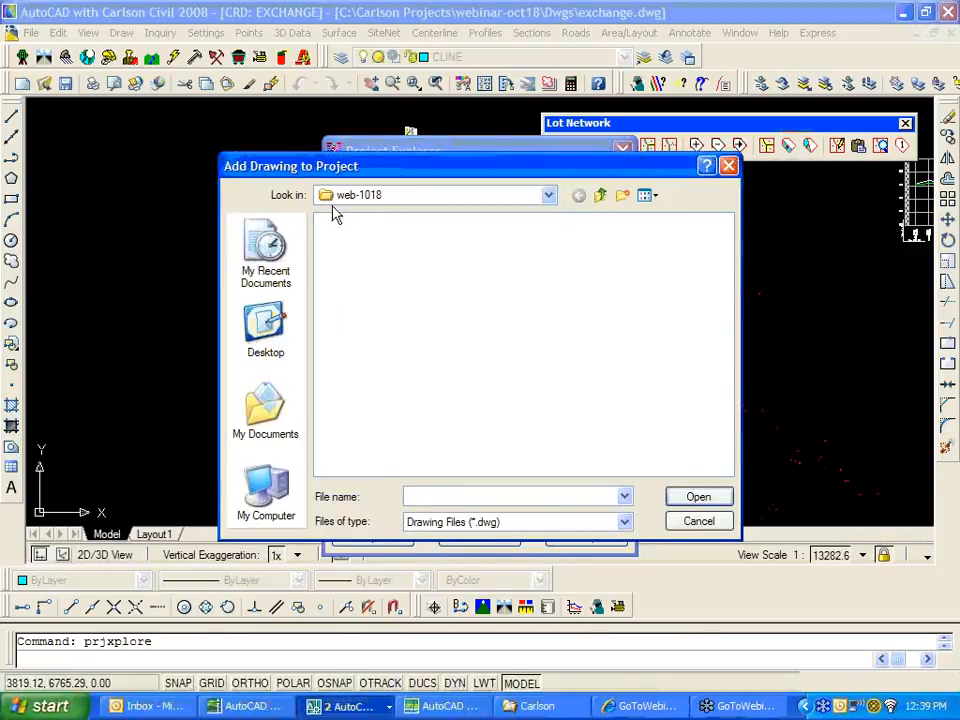
{"action": "left_click", "coordinate": [548, 196]}
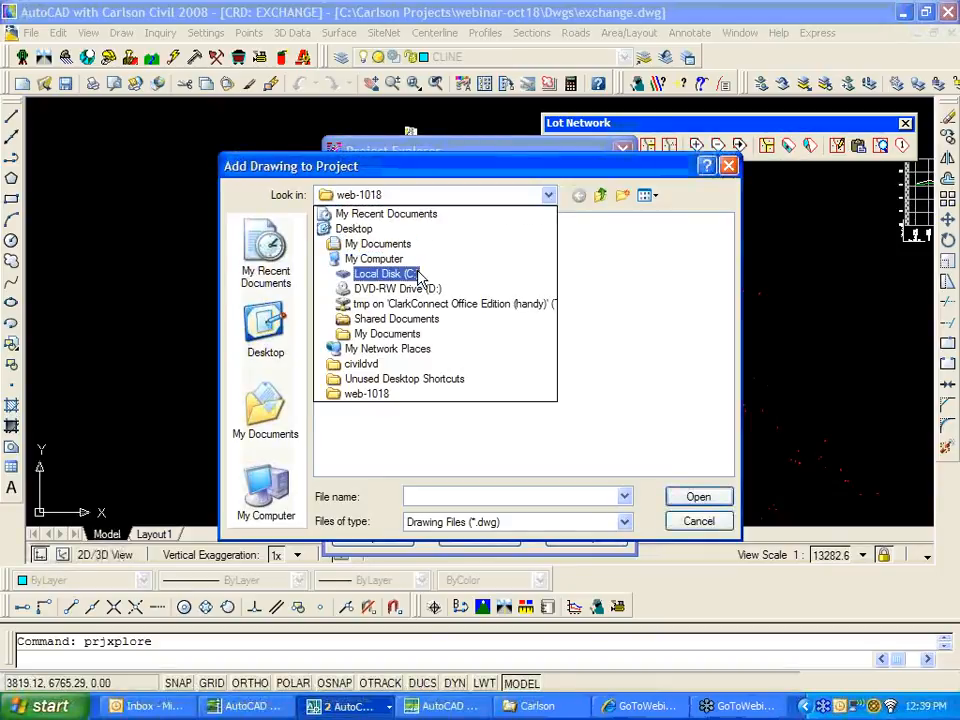
{"action": "left_click", "coordinate": [378, 273]}
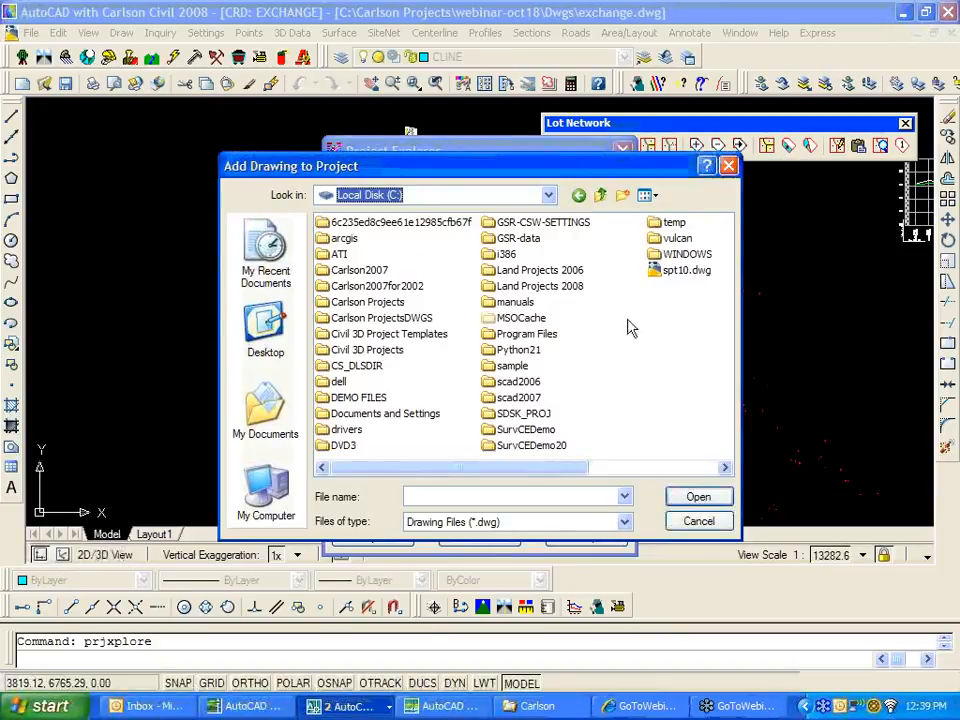
{"action": "double_click", "coordinate": [368, 302]}
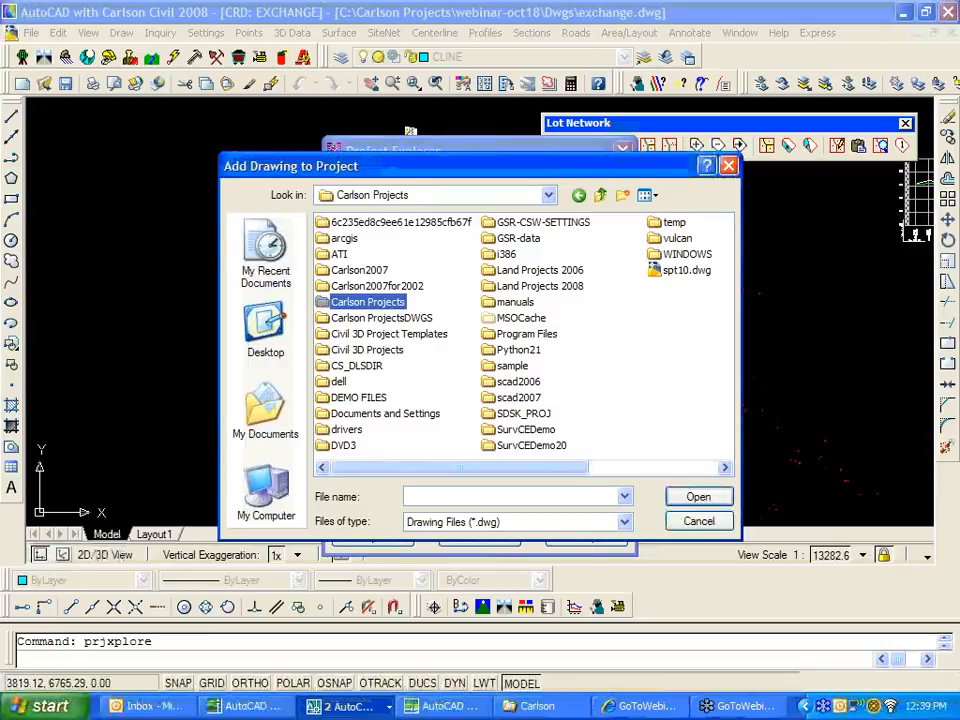
{"action": "left_click", "coordinate": [690, 467]}
{"action": "left_click", "coordinate": [690, 467]}
{"action": "left_click", "coordinate": [690, 467]}
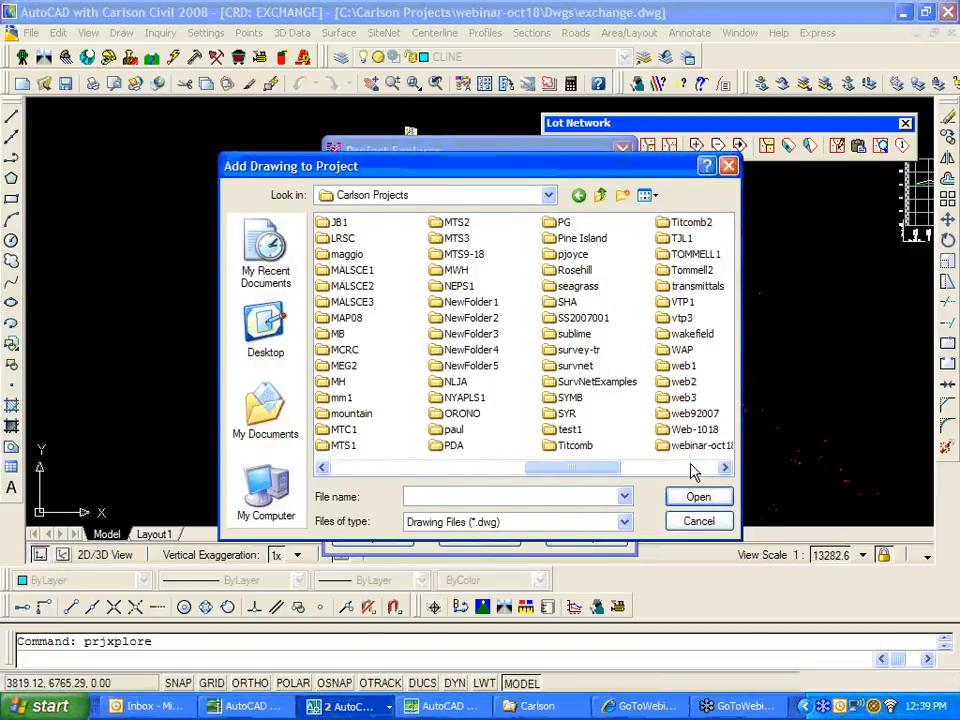
{"action": "left_click", "coordinate": [695, 470]}
{"action": "scroll", "coordinate": [482, 422], "scroll_direction": "down", "scroll_amount": 5}
{"action": "double_click", "coordinate": [365, 445]}
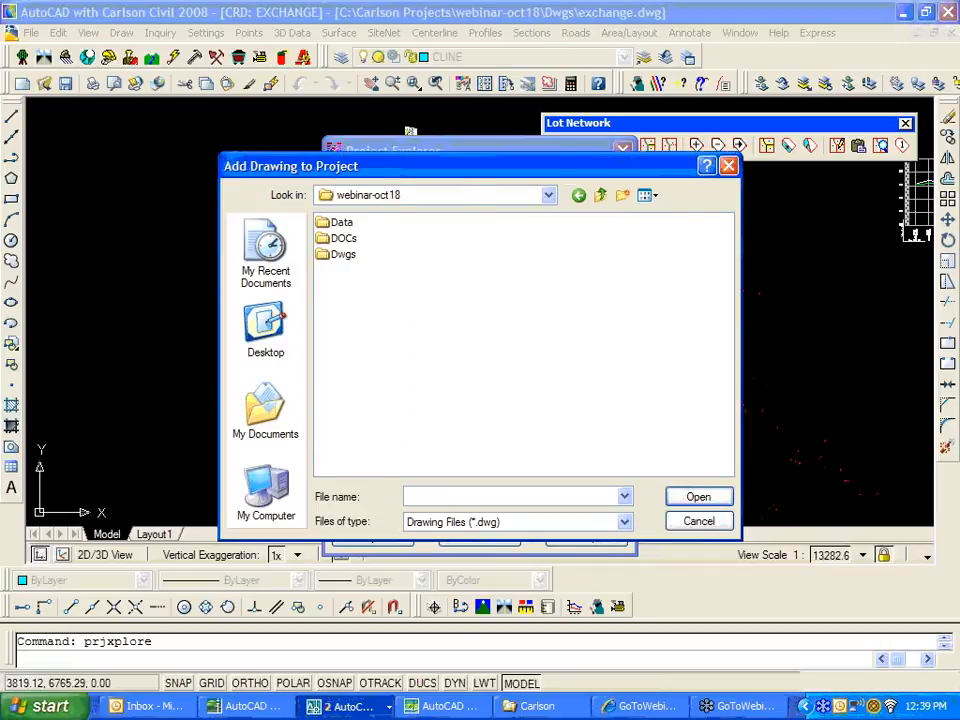
Add Exchange.dwg from the Dwgs folder to the exchange project and close the Project Explorer.
{"action": "double_click", "coordinate": [342, 256]}
{"action": "left_click", "coordinate": [364, 221]}
{"action": "left_click", "coordinate": [702, 498]}
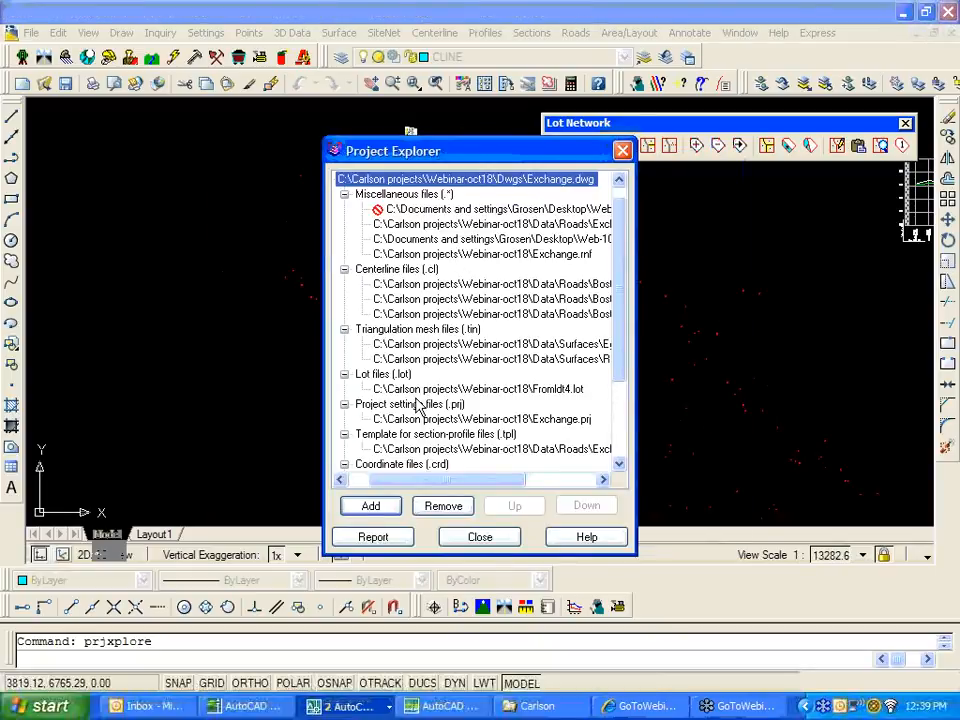
{"action": "left_click", "coordinate": [478, 537]}
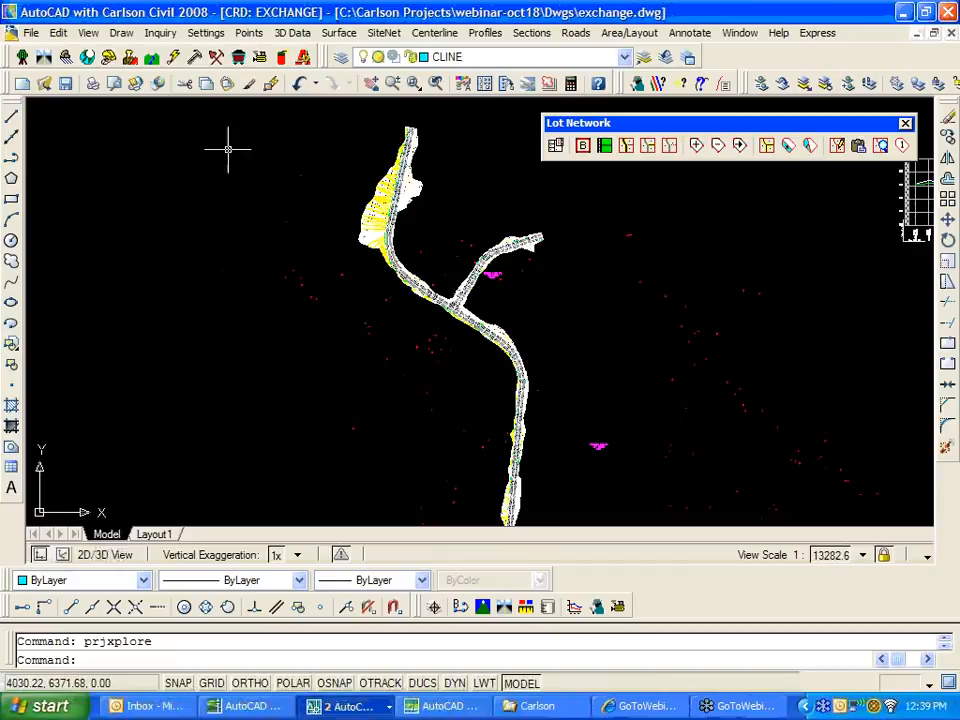
Start a LandXML export of the Exchange.prj project data files to a new file named exchange4.
{"action": "left_click", "coordinate": [31, 32]}
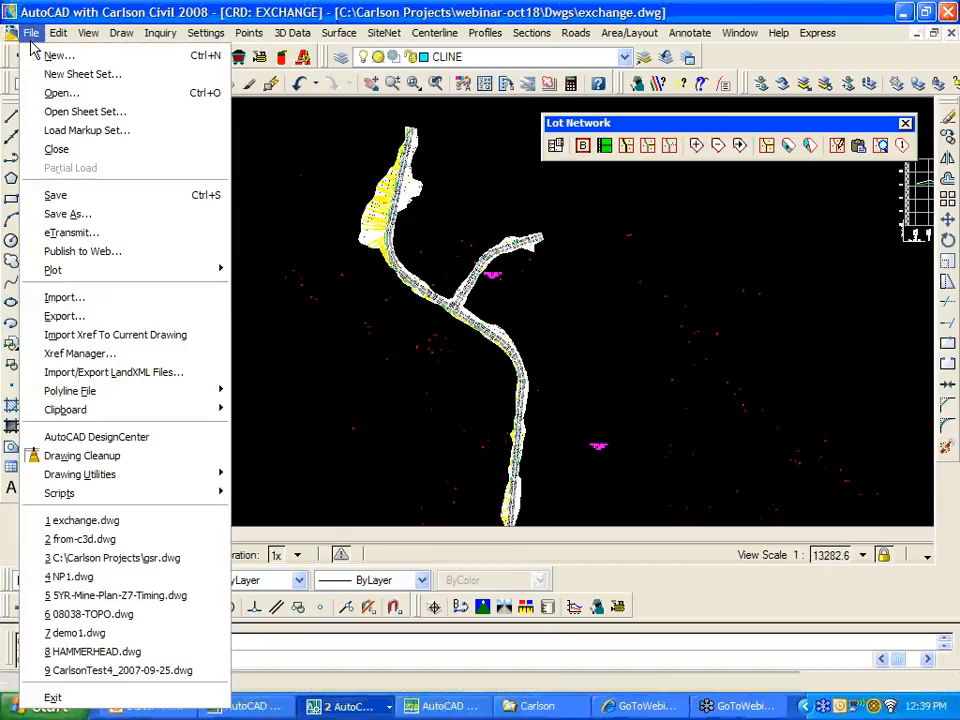
{"action": "left_click", "coordinate": [104, 371]}
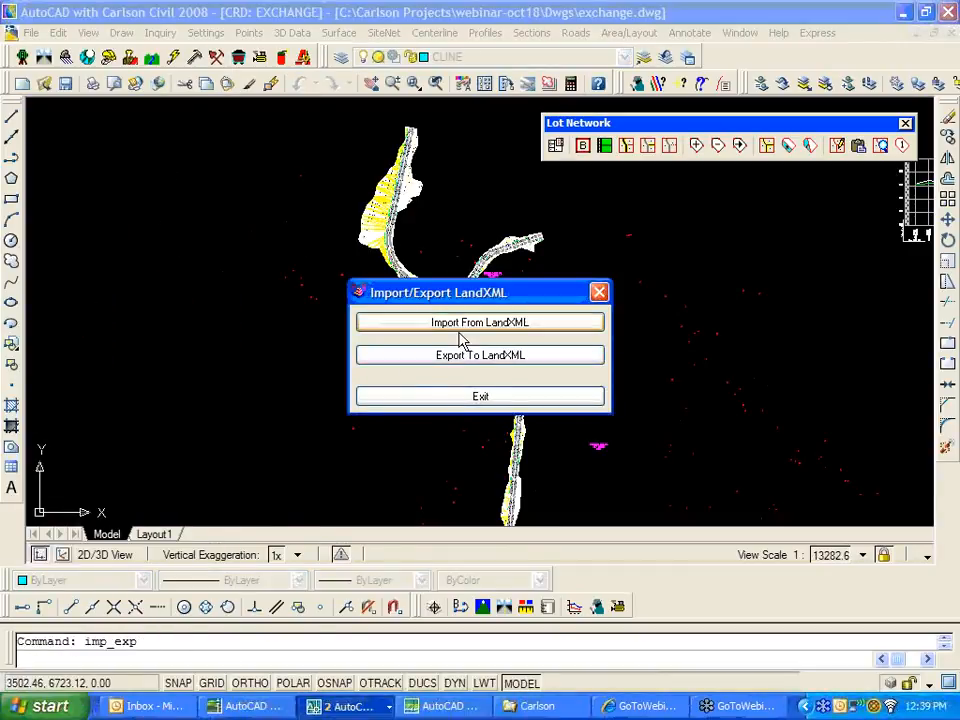
{"action": "left_click", "coordinate": [466, 358]}
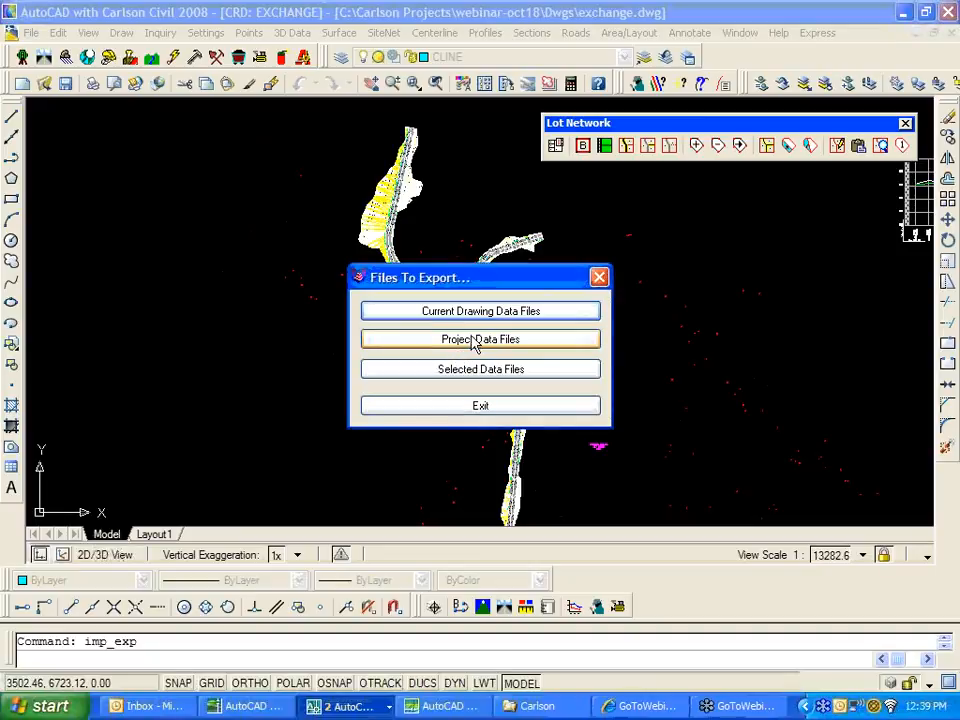
{"action": "left_click", "coordinate": [491, 345]}
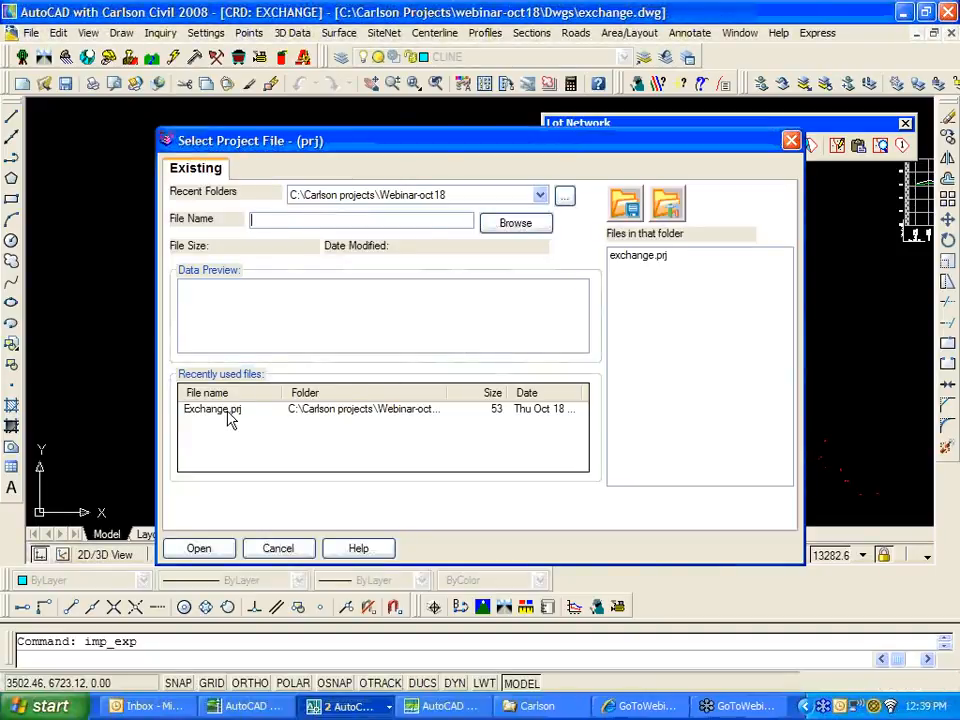
{"action": "left_click", "coordinate": [228, 418]}
{"action": "left_click", "coordinate": [198, 548]}
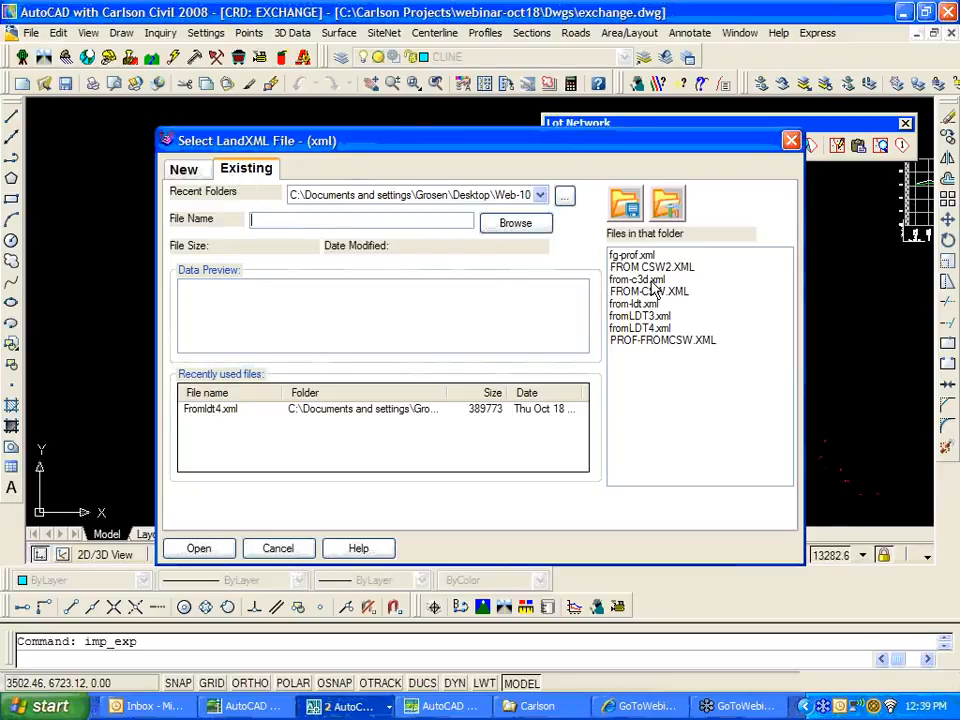
{"action": "left_click", "coordinate": [185, 170]}
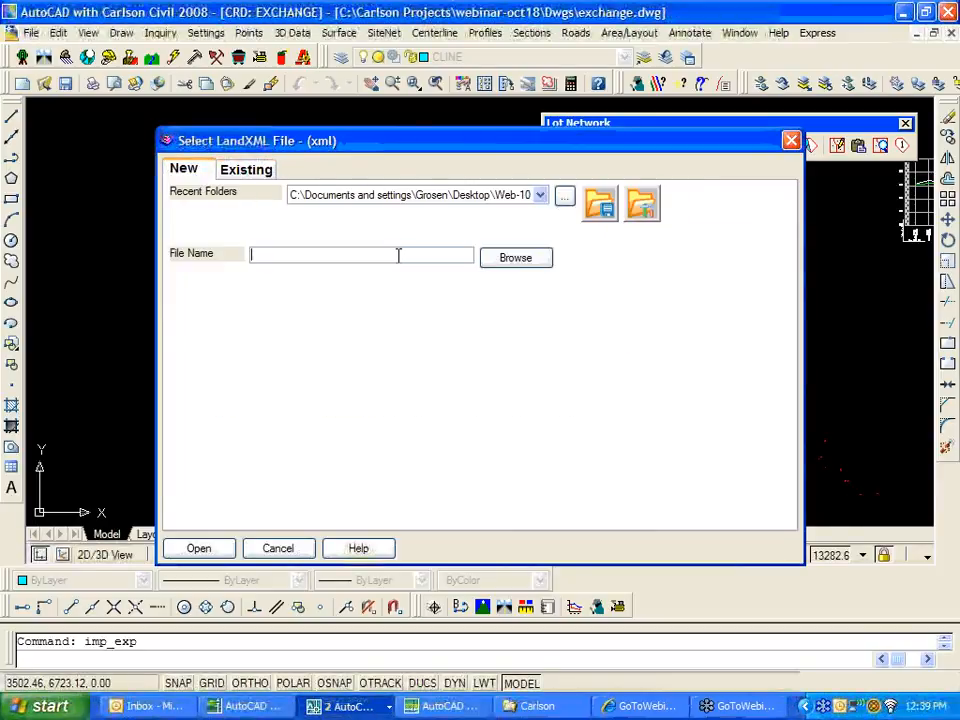
{"action": "type", "text": "exchange"}
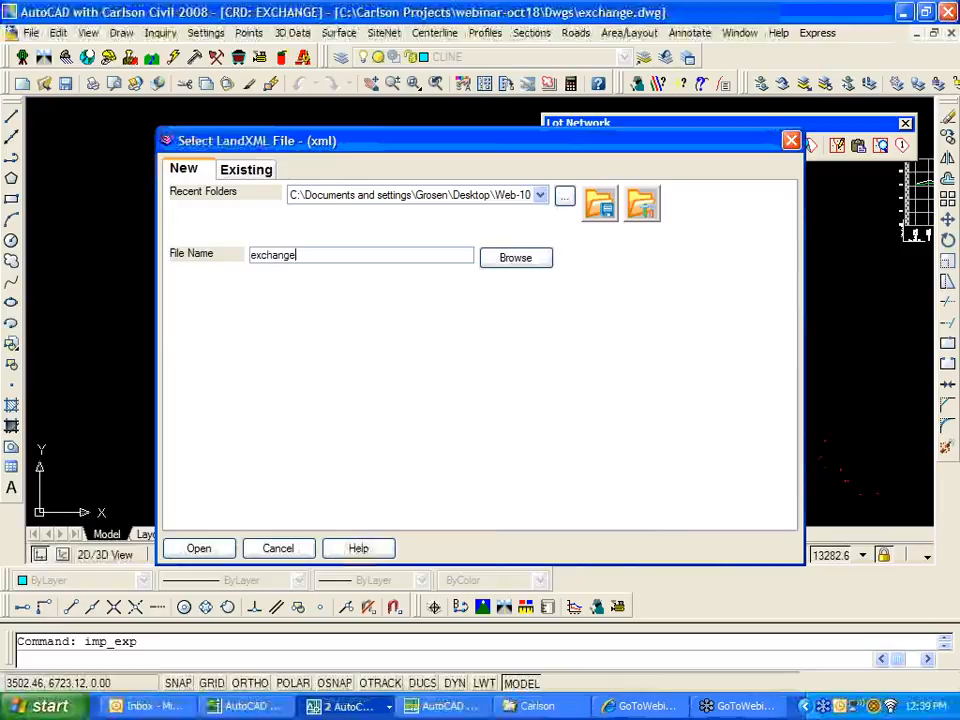
{"action": "type", "text": "4"}
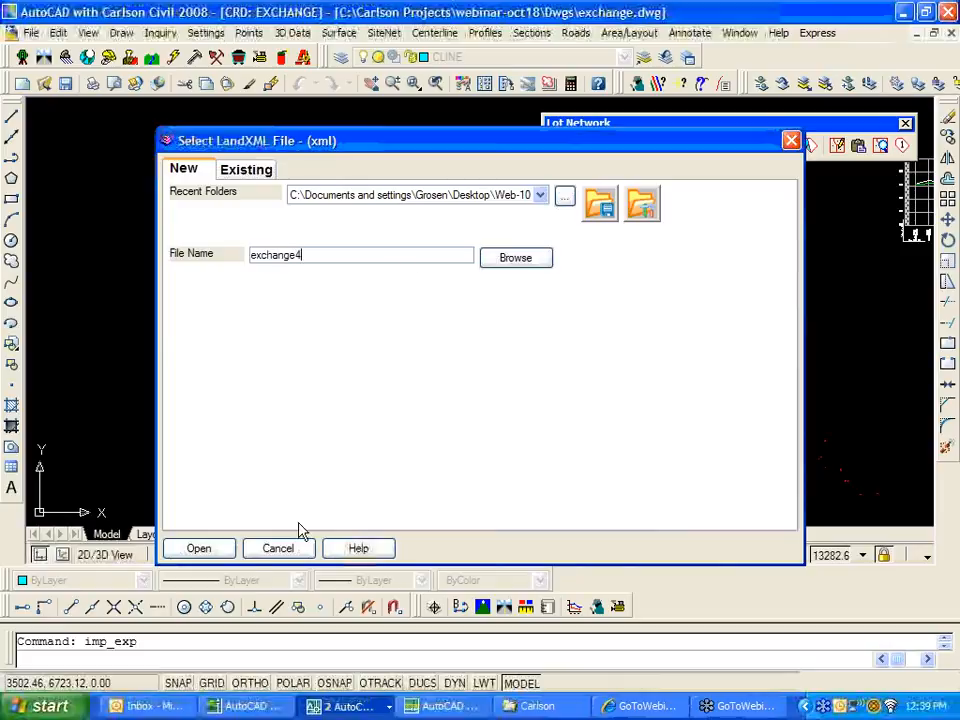
{"action": "left_click", "coordinate": [205, 549]}
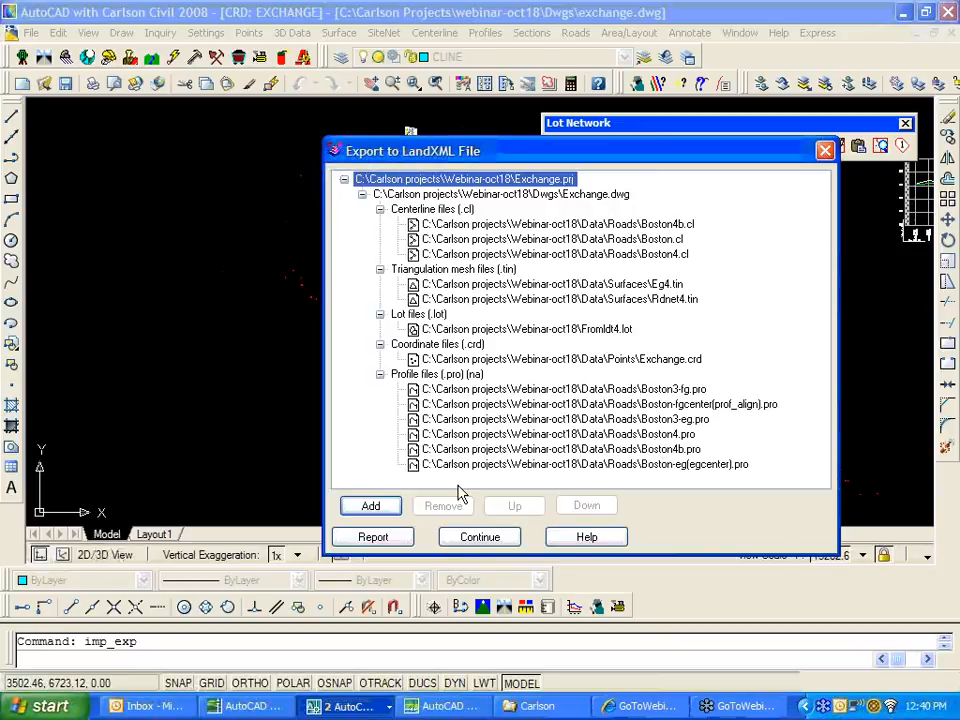
Accept the list of export files and assign the Boston4b.pro profile to the Boston4b.cl centerline.
{"action": "left_click", "coordinate": [463, 540]}
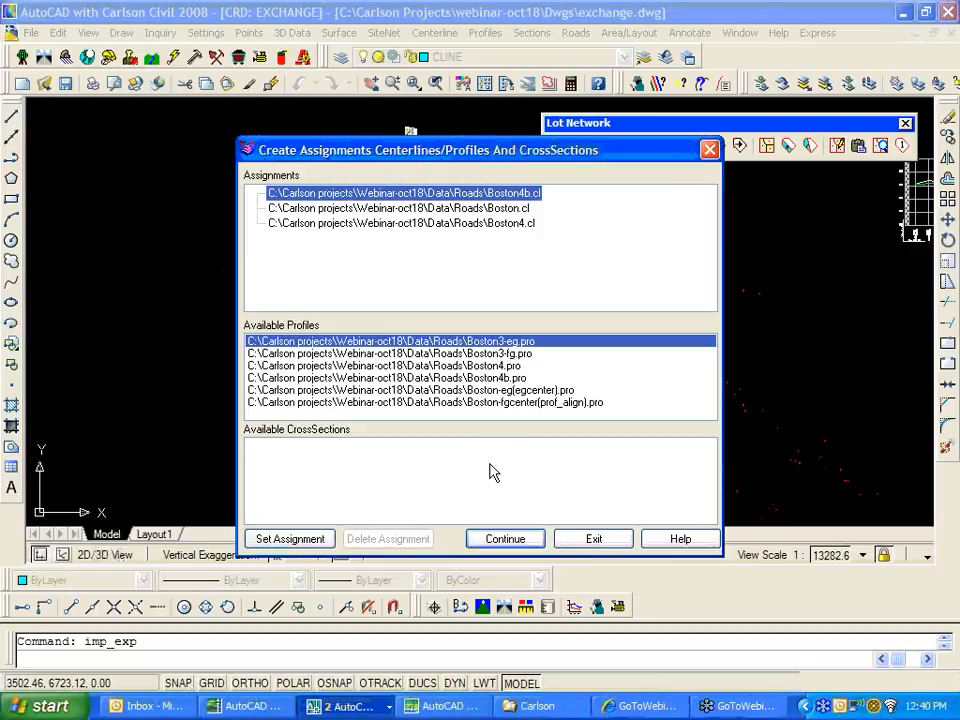
{"action": "left_click", "coordinate": [509, 539]}
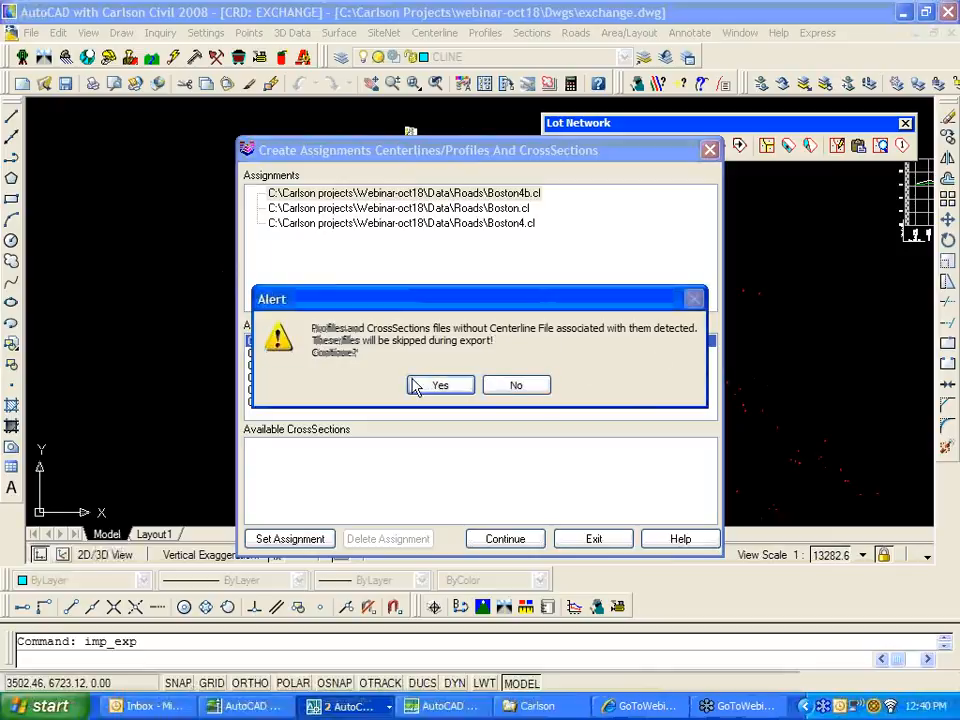
{"action": "left_click", "coordinate": [514, 385]}
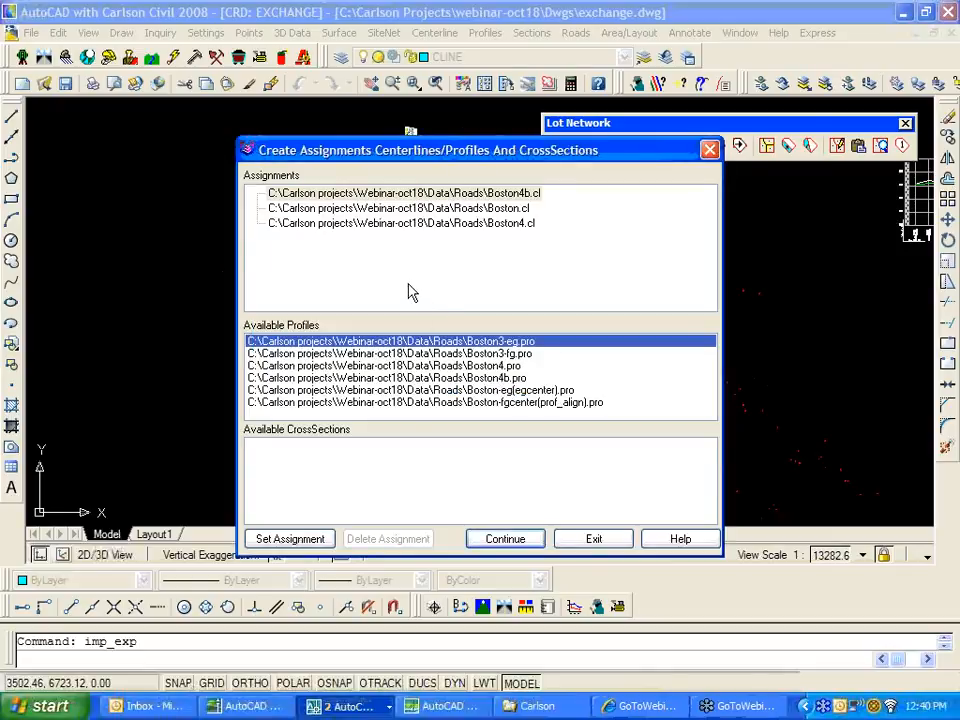
{"action": "left_click", "coordinate": [520, 195]}
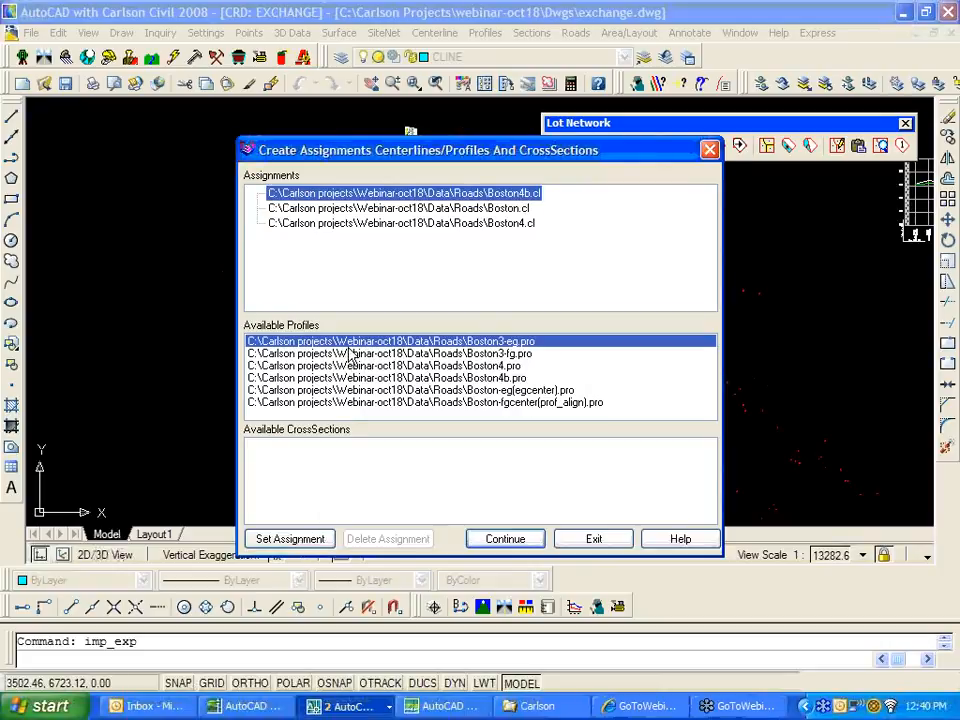
{"action": "left_click", "coordinate": [423, 366]}
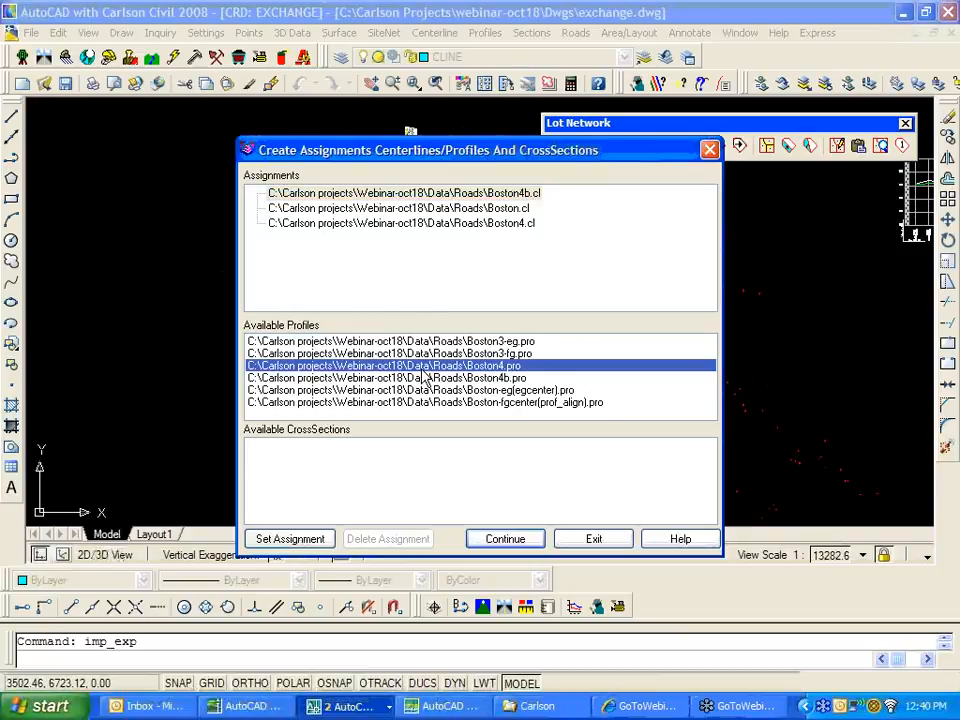
{"action": "left_click", "coordinate": [418, 378]}
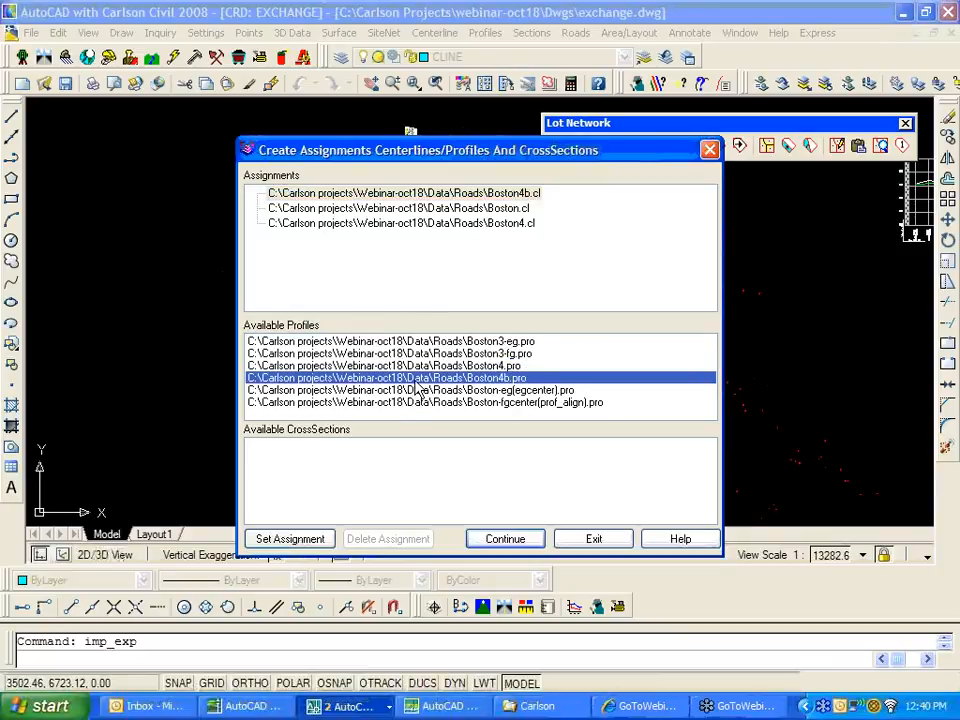
{"action": "left_click", "coordinate": [290, 539]}
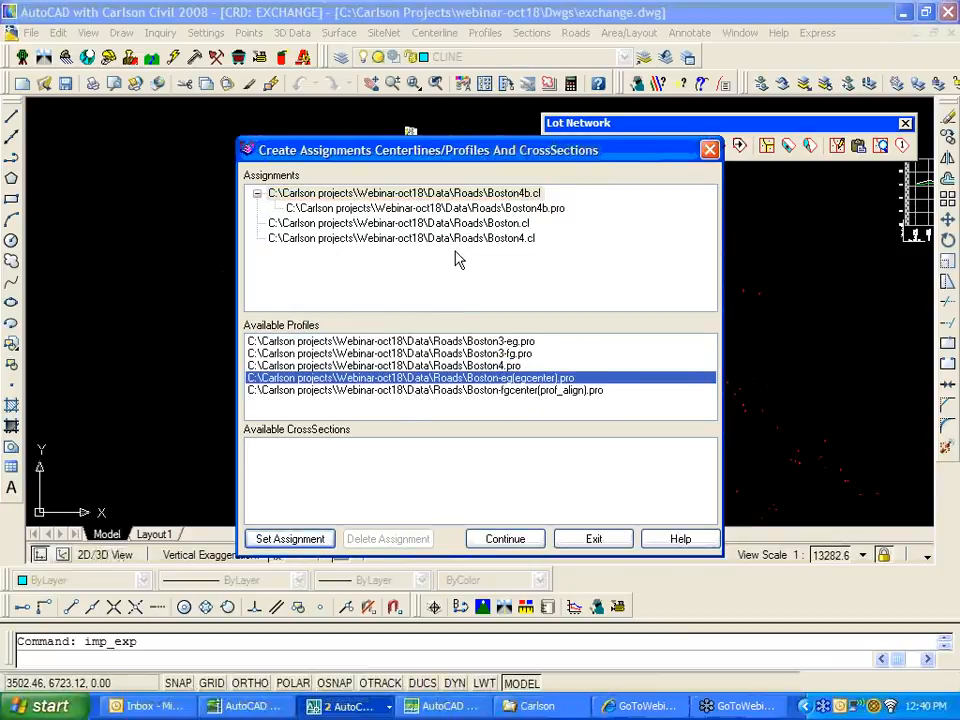
Assign the Boston4.pro profile to the Boston4.cl centerline.
{"action": "left_click", "coordinate": [481, 367]}
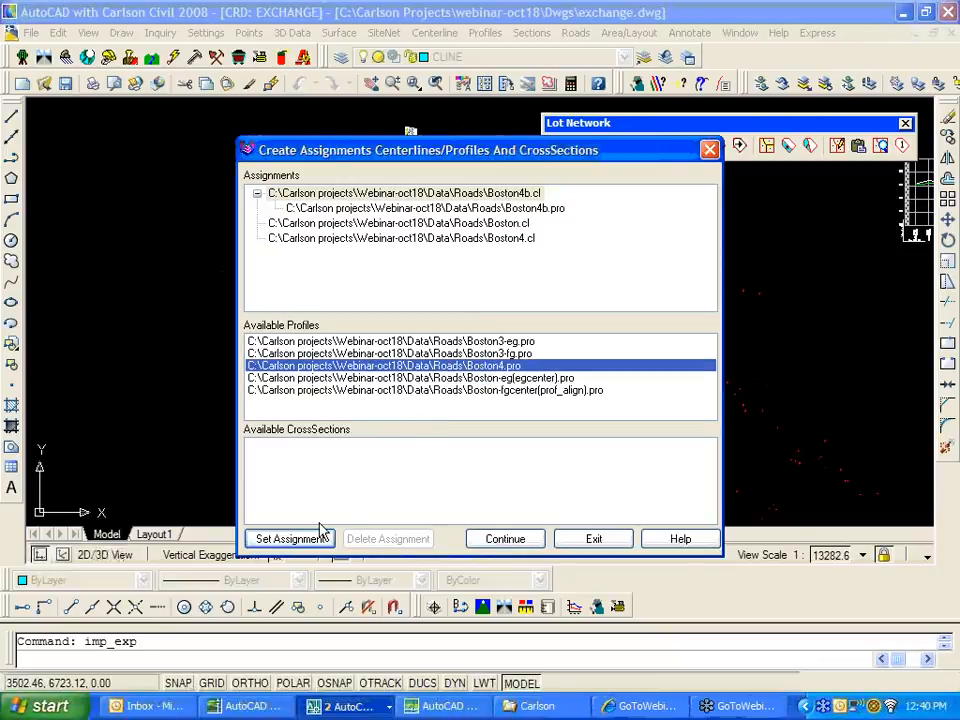
{"action": "left_click", "coordinate": [520, 197]}
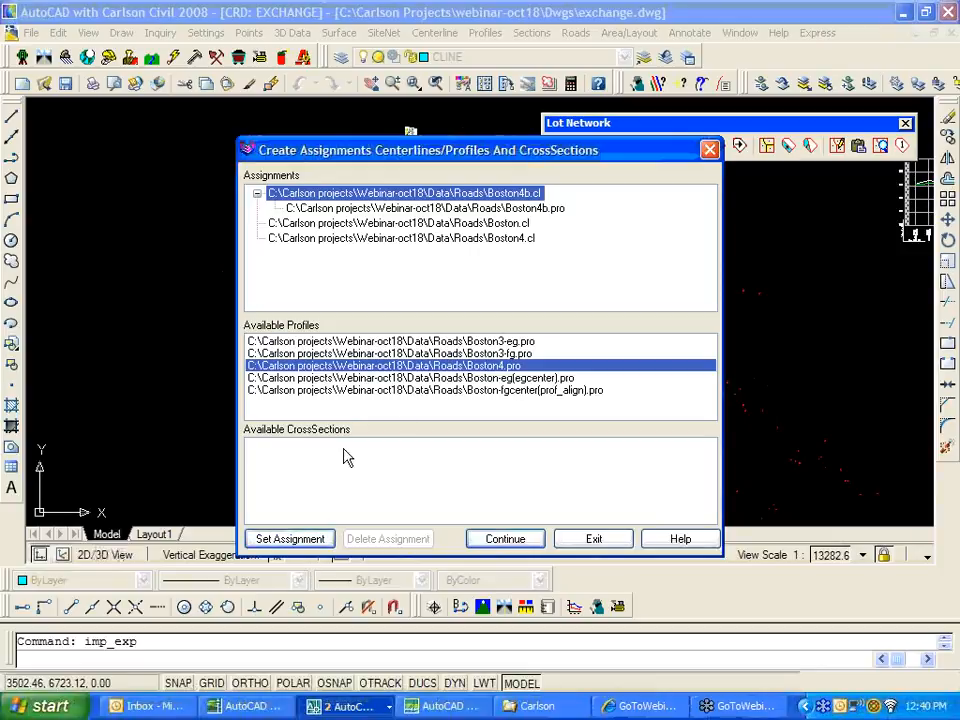
{"action": "left_click", "coordinate": [500, 241]}
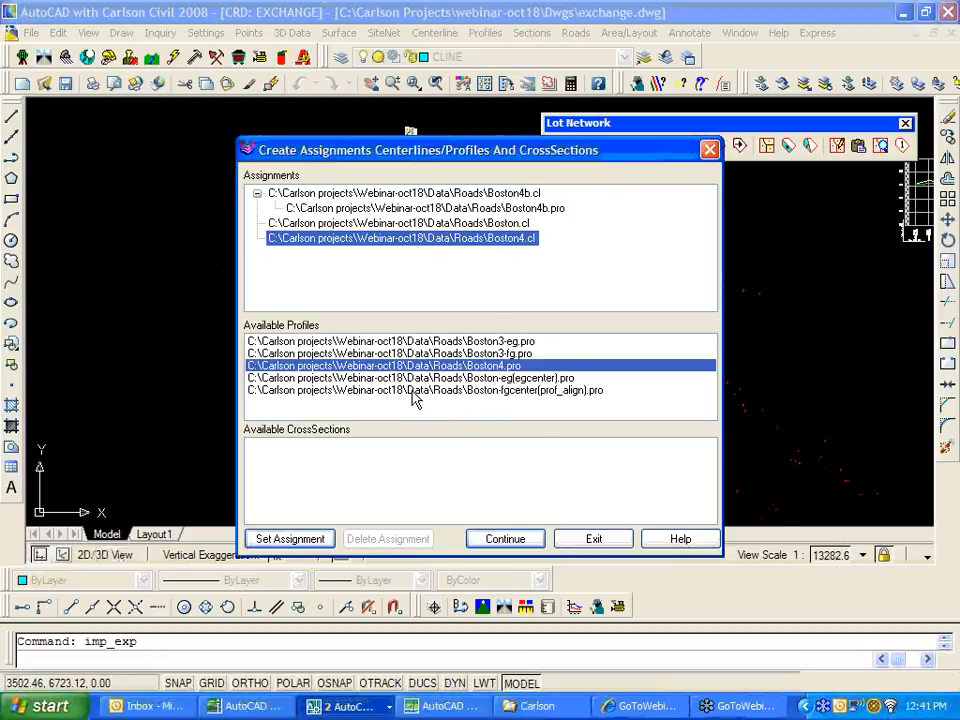
{"action": "left_click", "coordinate": [290, 539]}
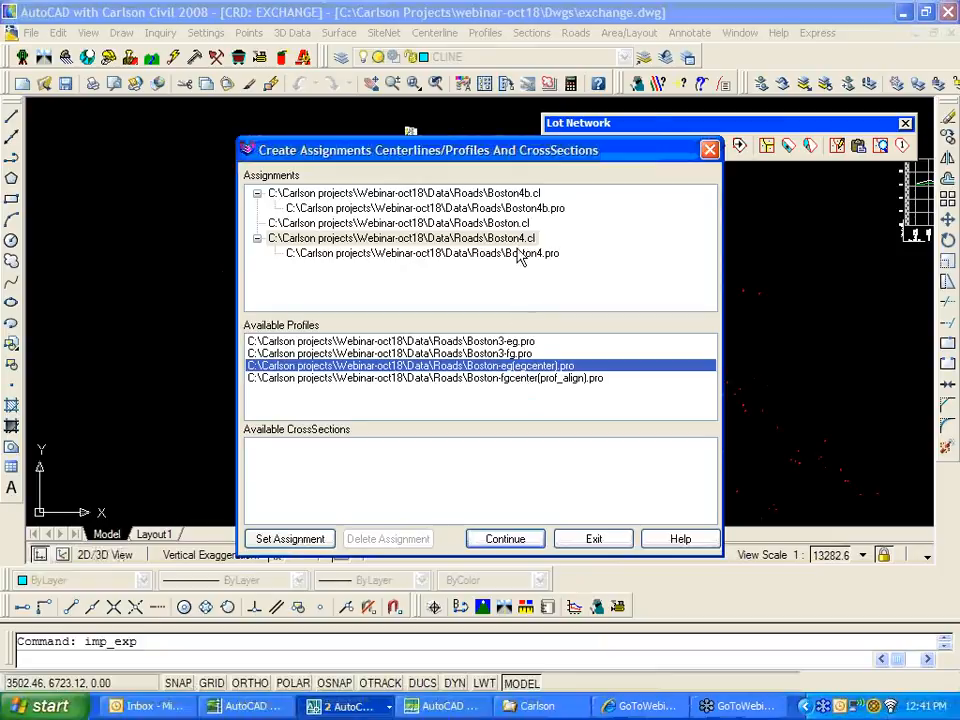
Export the project data to LandXML with the default precisions, skipping the unassigned profiles, and save the drawing.
{"action": "left_click", "coordinate": [494, 541]}
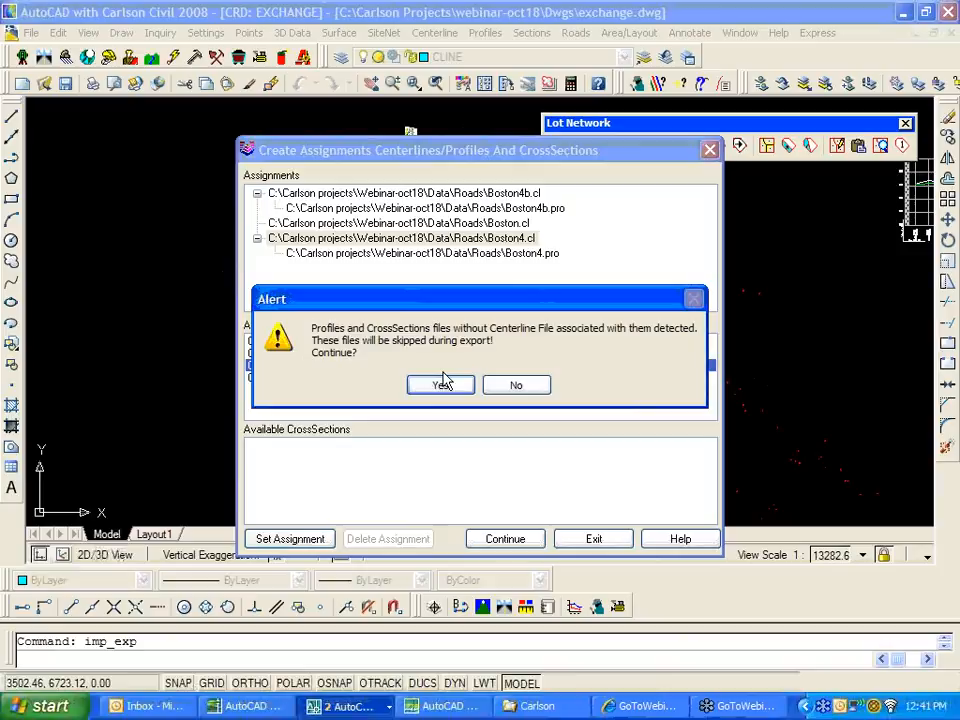
{"action": "left_click", "coordinate": [439, 383]}
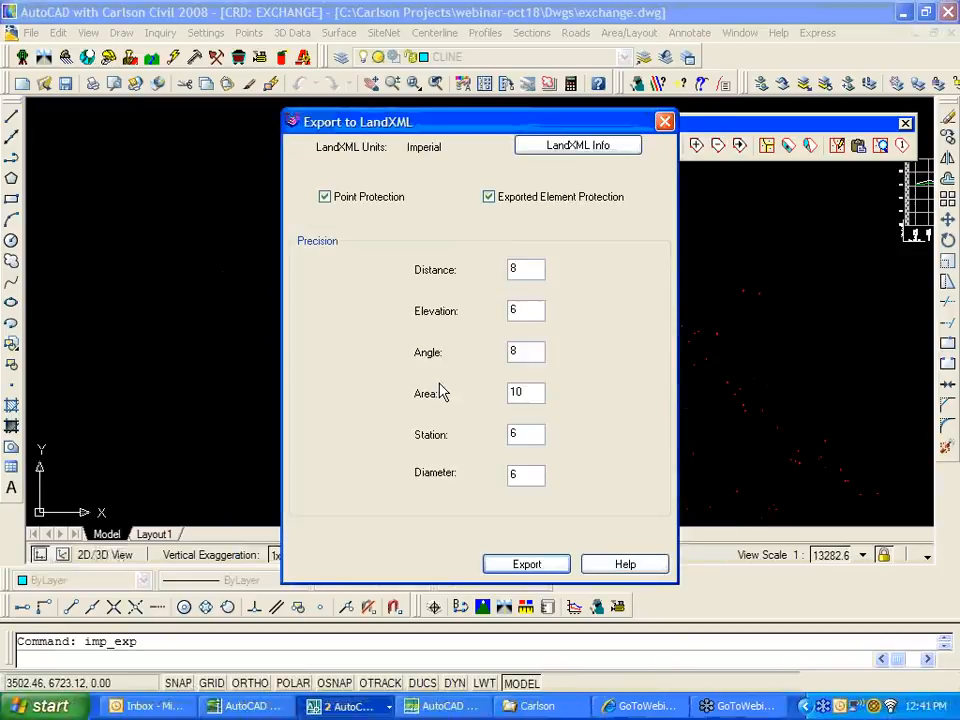
{"action": "left_click", "coordinate": [527, 565]}
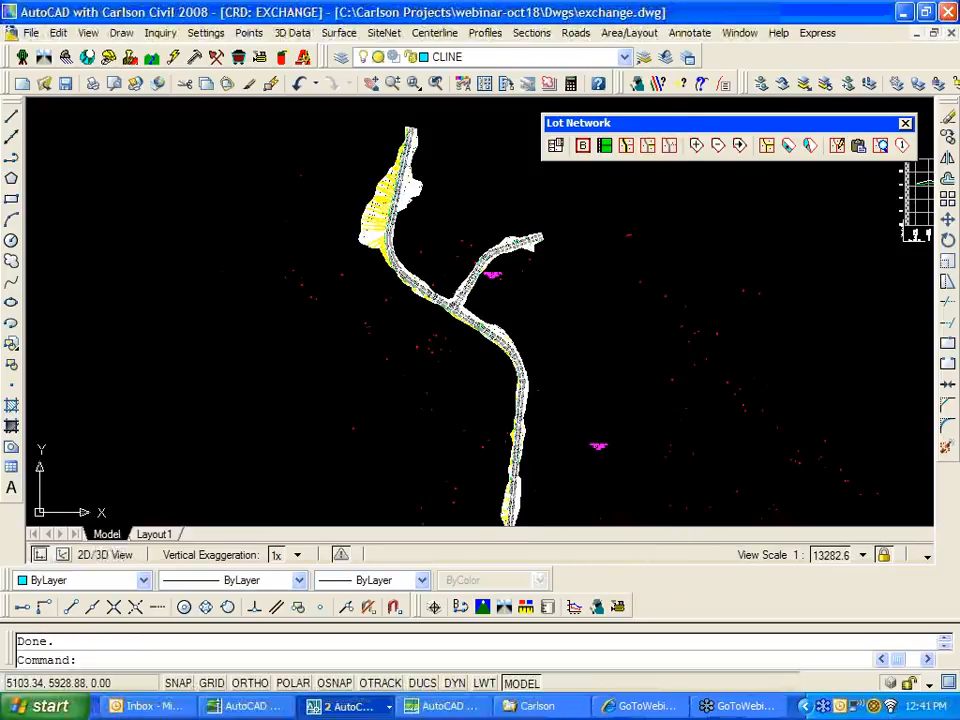
{"action": "left_click", "coordinate": [332, 358]}
{"action": "left_click", "coordinate": [270, 332]}
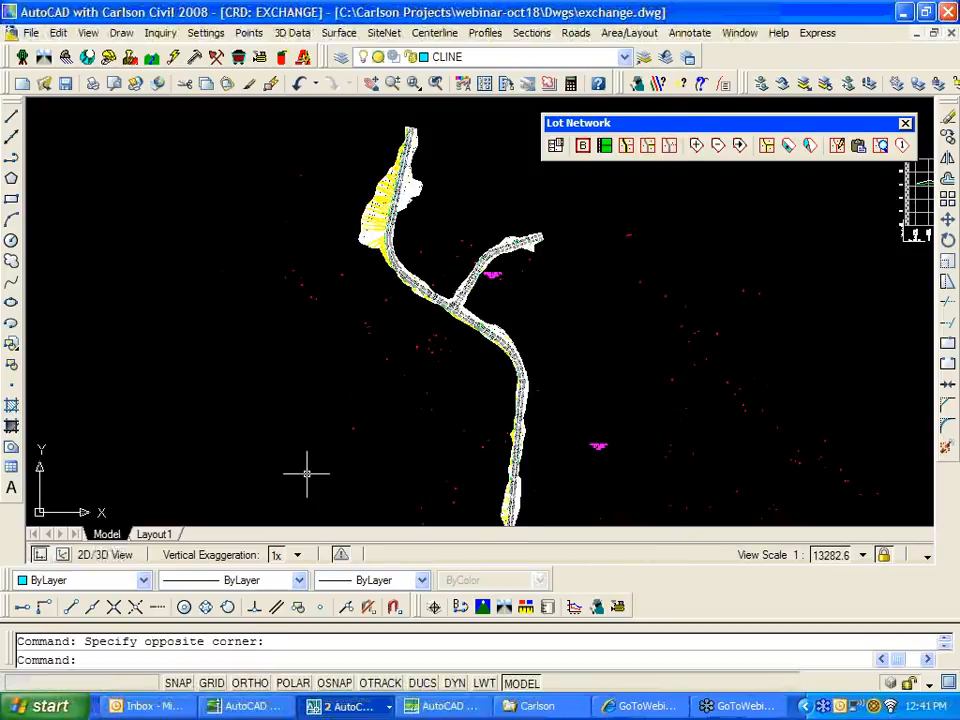
{"action": "left_click", "coordinate": [65, 83]}
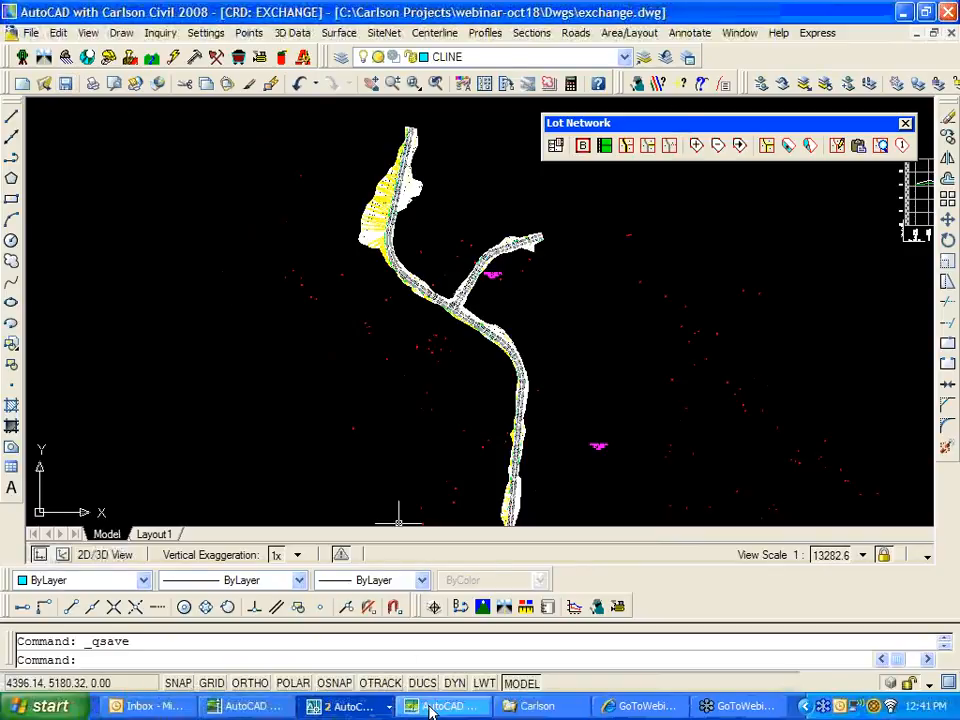
Switch to AutoCAD Civil 3D and import all data from EXCHANGE4.XML into the webinar-oct18 drawing, closing the event report.
{"action": "left_click", "coordinate": [278, 710]}
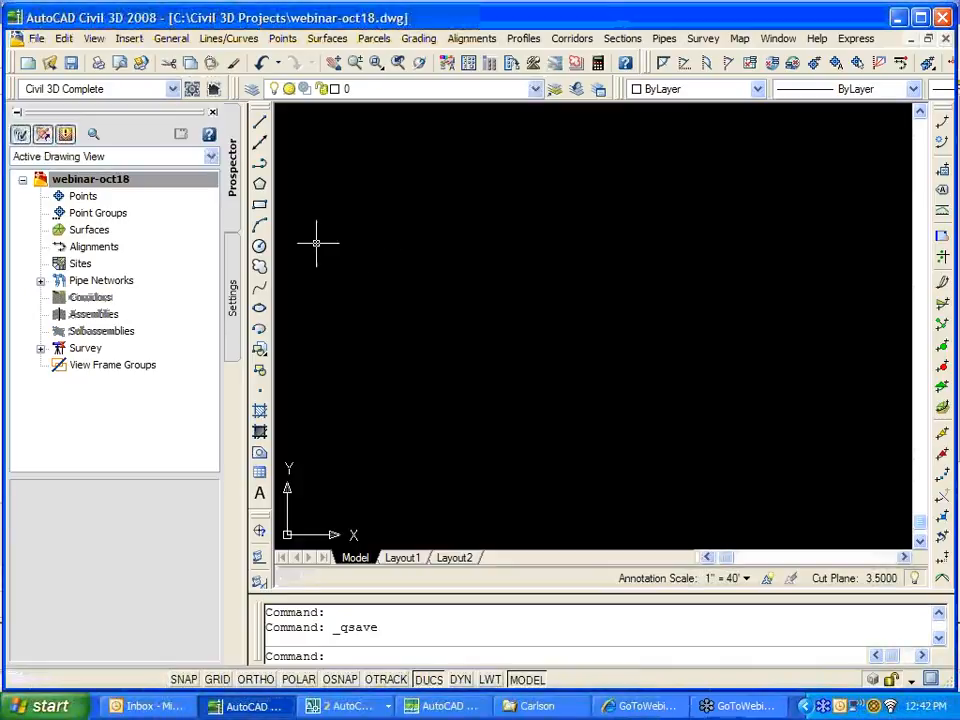
{"action": "left_click", "coordinate": [38, 42]}
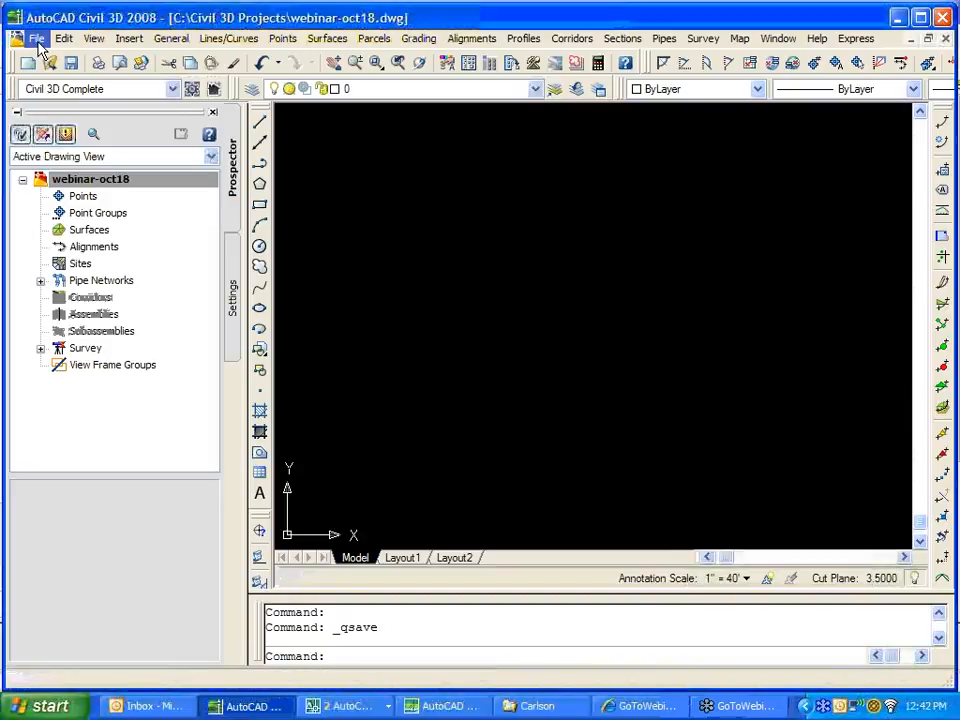
{"action": "mouse_move", "coordinate": [70, 227]}
{"action": "left_click", "coordinate": [296, 230]}
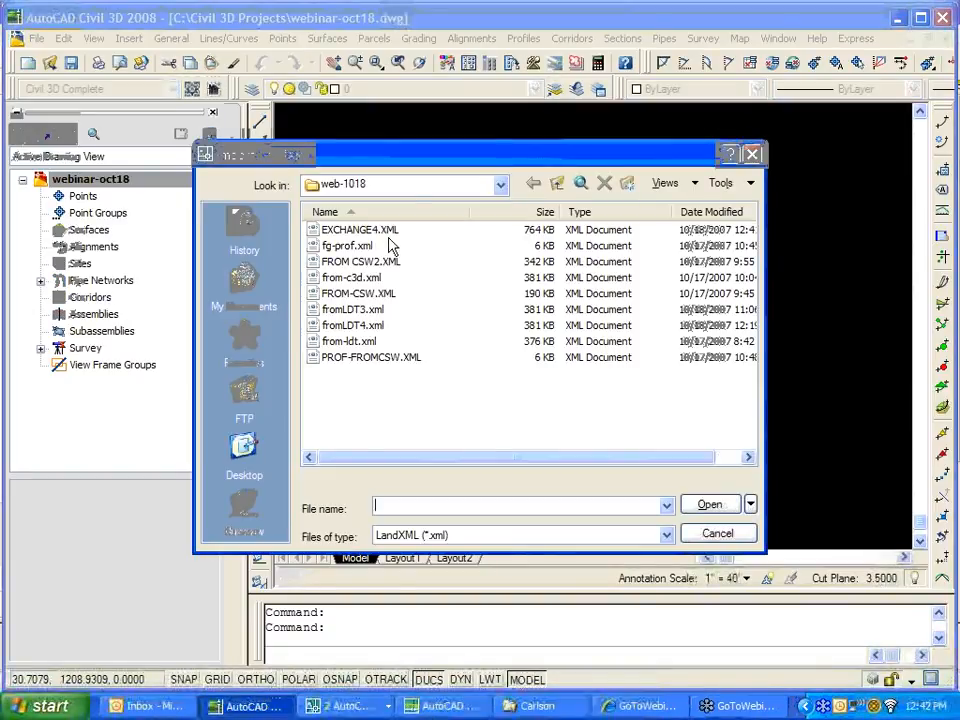
{"action": "left_click", "coordinate": [388, 231]}
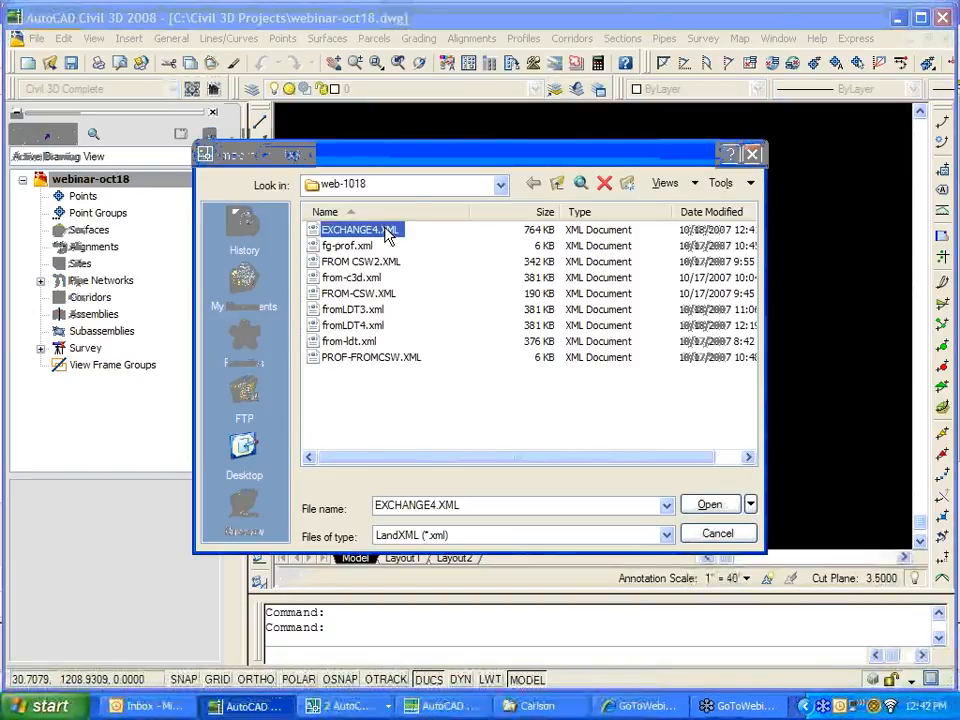
{"action": "left_click", "coordinate": [709, 505]}
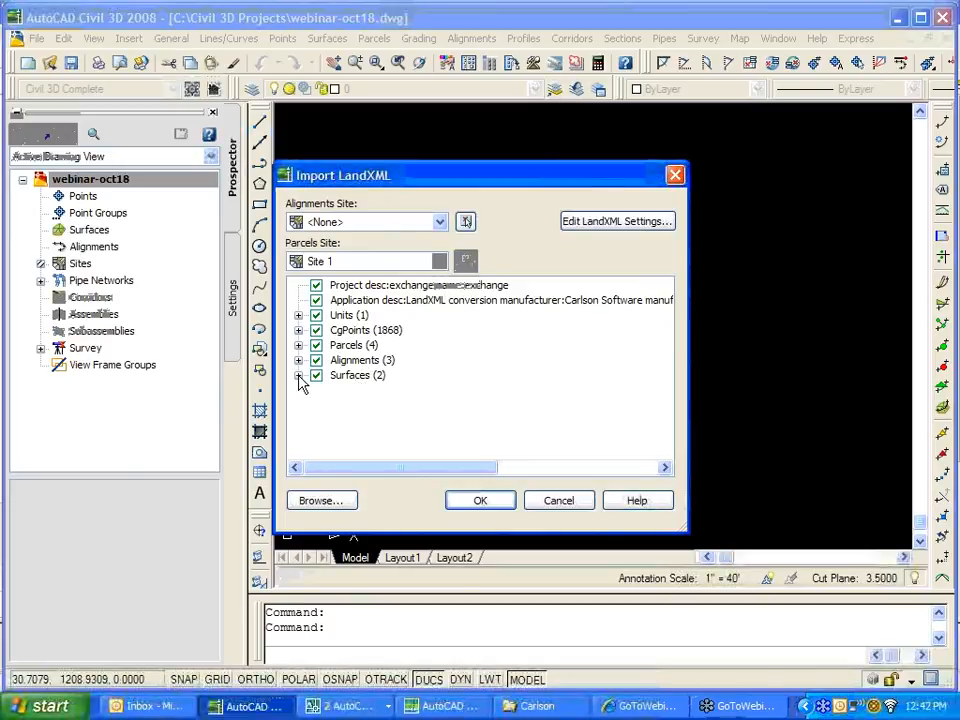
{"action": "left_click", "coordinate": [469, 503]}
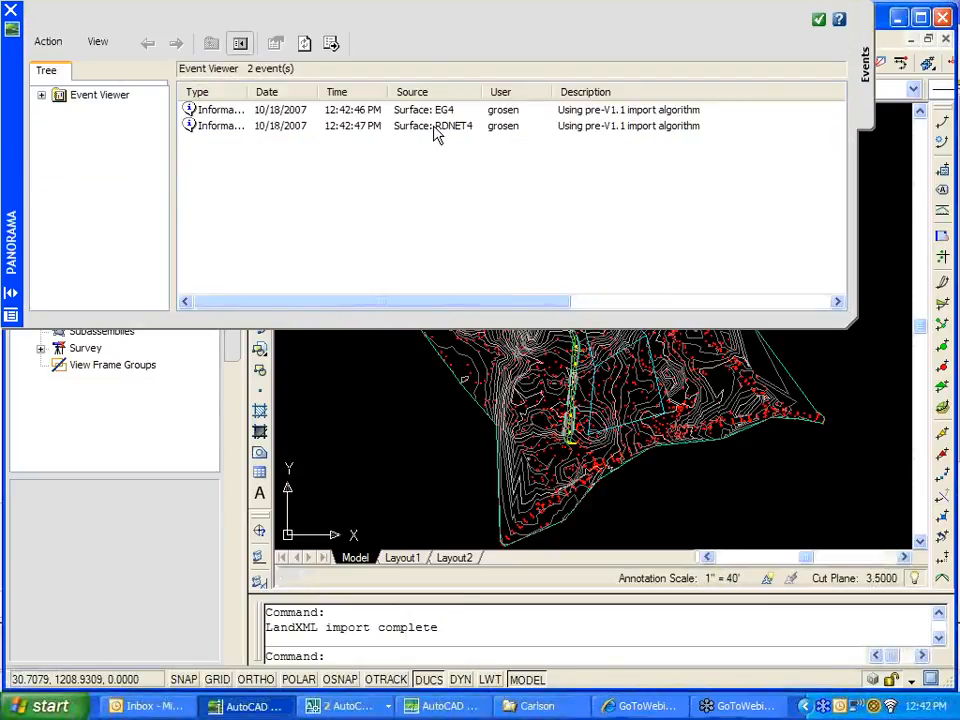
{"action": "left_click", "coordinate": [14, 12]}
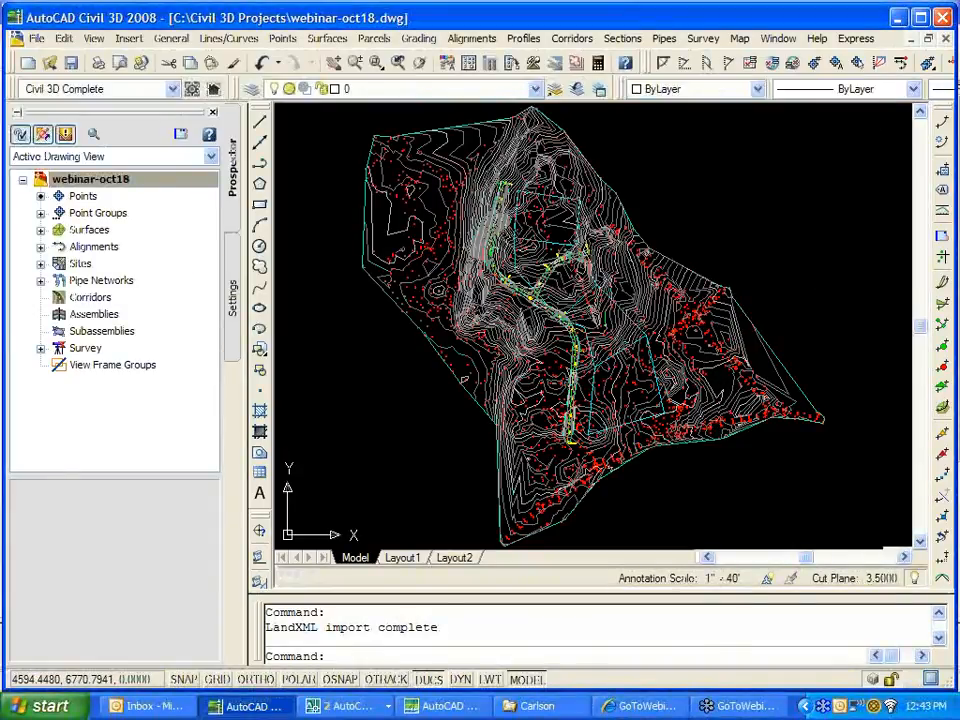
Examine the imported _All Points group, the surfaces and RDNET4's contents, along with the road intersection in the drawing.
{"action": "scroll", "coordinate": [650, 330], "scroll_direction": "up", "scroll_amount": 3}
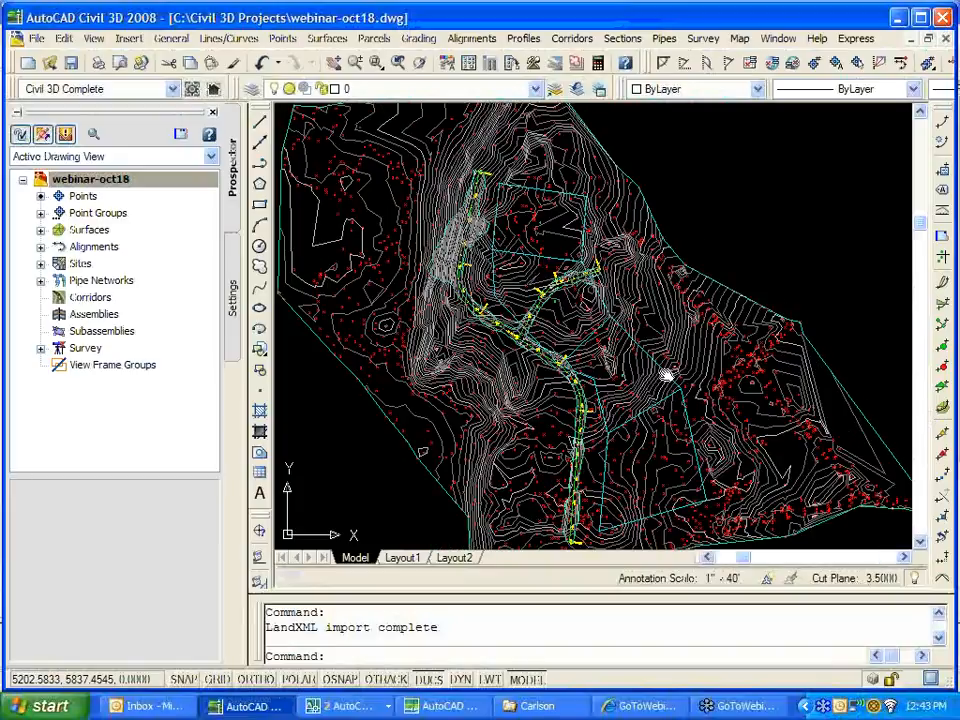
{"action": "middle_click_drag", "start_coordinate": [666, 375], "coordinate": [703, 422]}
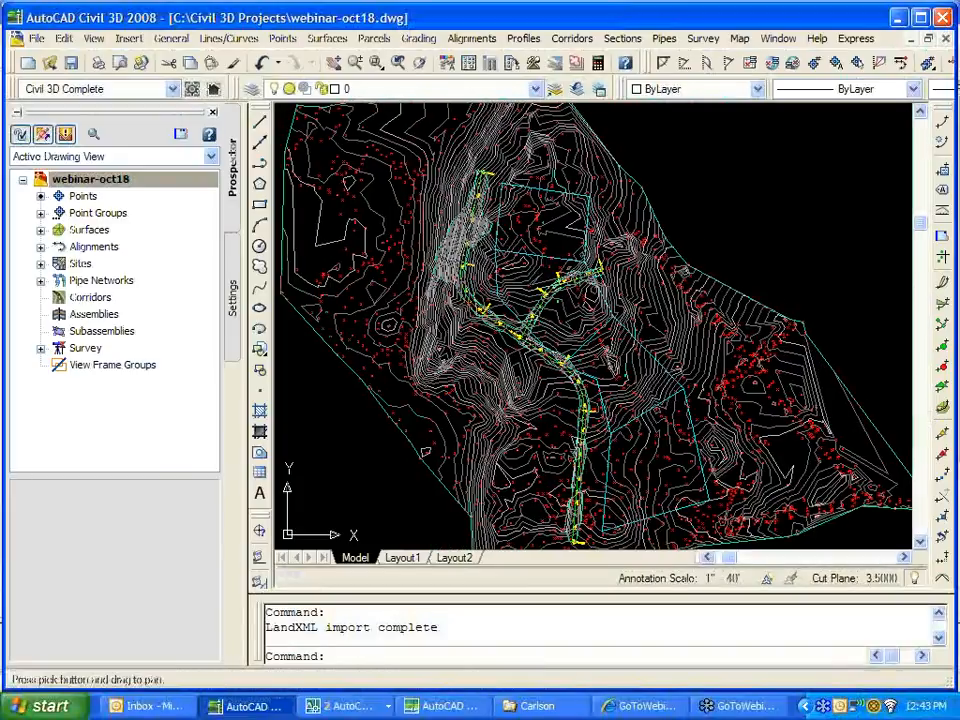
{"action": "left_click", "coordinate": [40, 213]}
{"action": "left_click", "coordinate": [107, 232]}
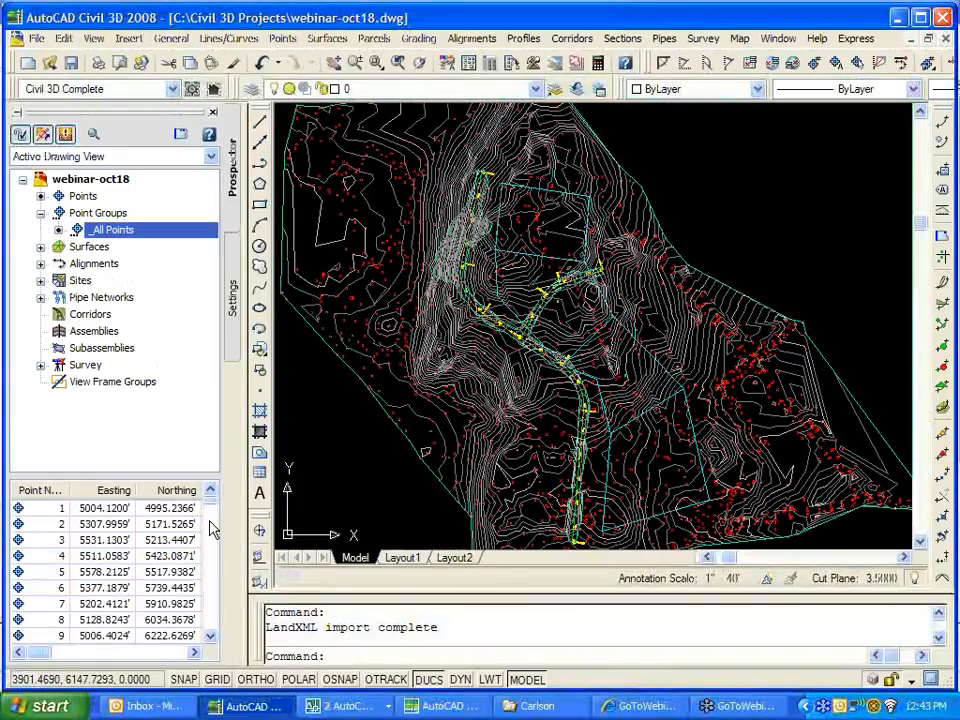
{"action": "left_click", "coordinate": [40, 247]}
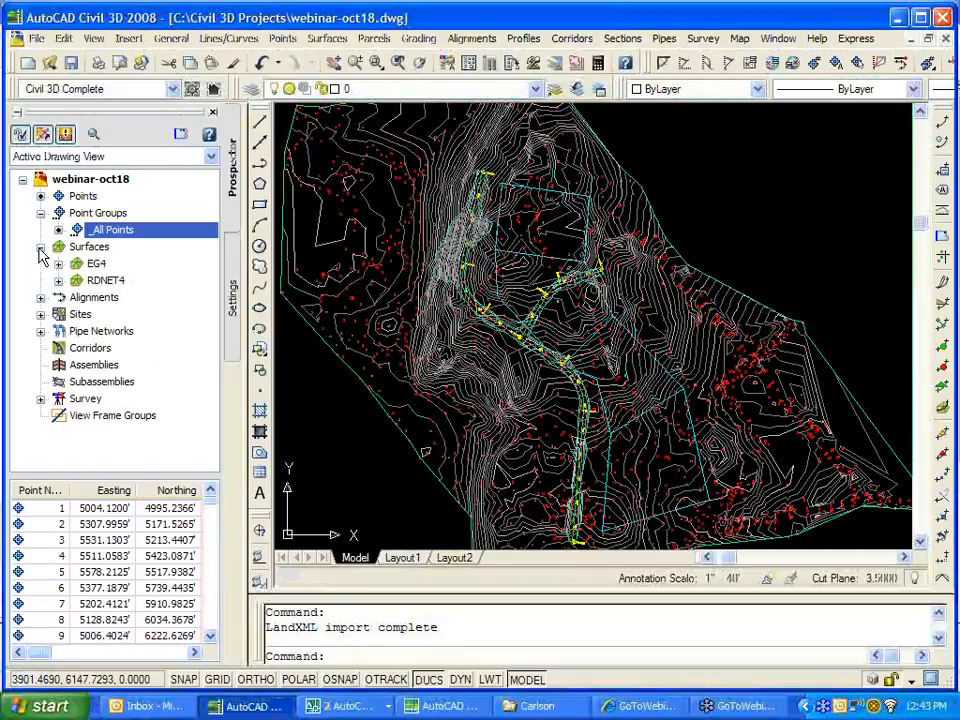
{"action": "double_click", "coordinate": [100, 279]}
{"action": "scroll", "coordinate": [512, 335], "scroll_direction": "up", "scroll_amount": 6}
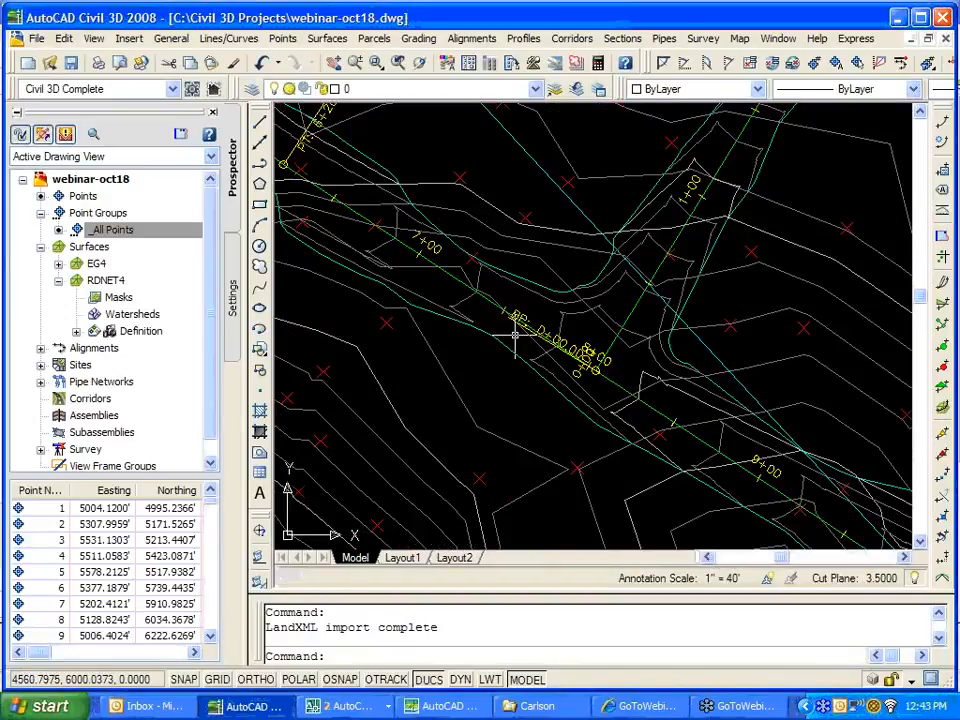
{"action": "scroll", "coordinate": [512, 335], "scroll_direction": "down", "scroll_amount": 2}
{"action": "scroll", "coordinate": [512, 335], "scroll_direction": "down", "scroll_amount": 4}
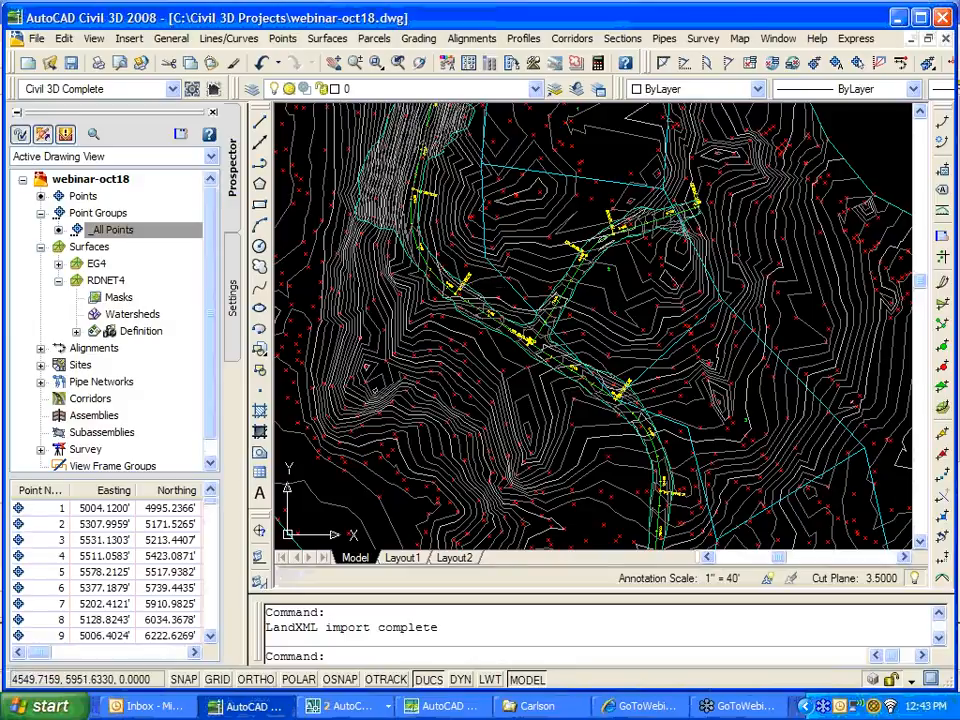
{"action": "mouse_move", "coordinate": [512, 360]}
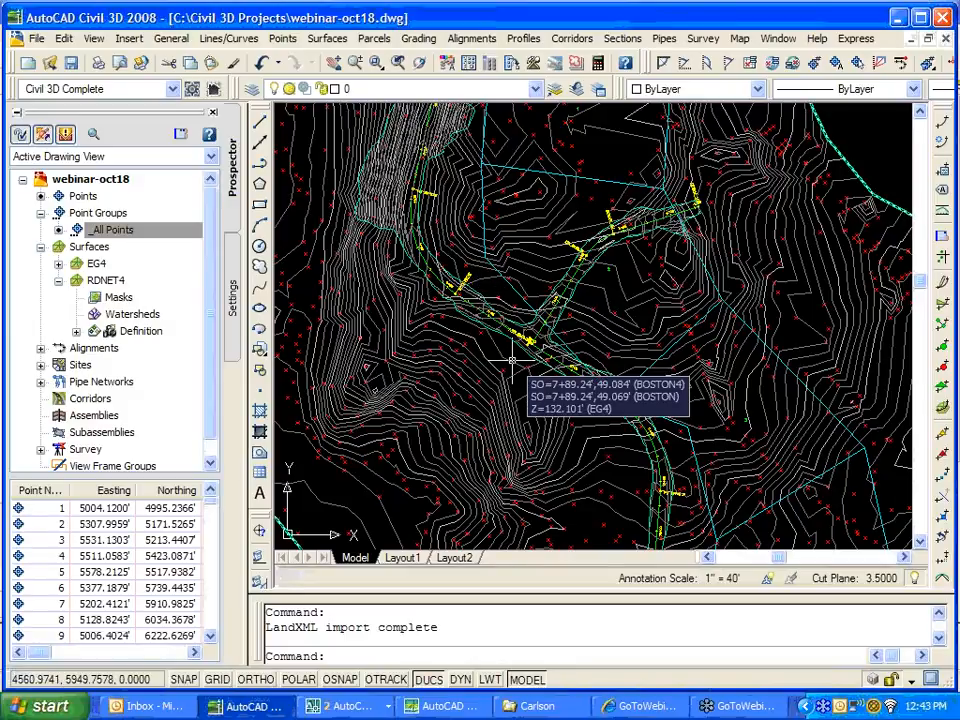
Orbit the imported terrain and road surfaces in 3D and inspect them in the Conceptual visual style.
{"action": "type", "text": "3do"}
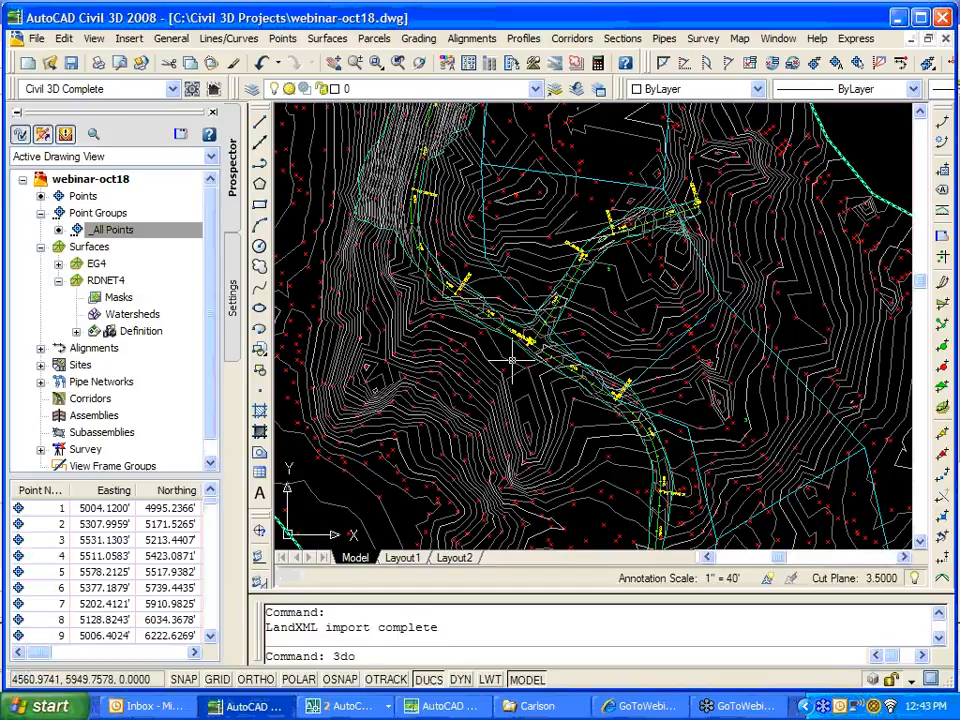
{"action": "key", "text": "Return"}
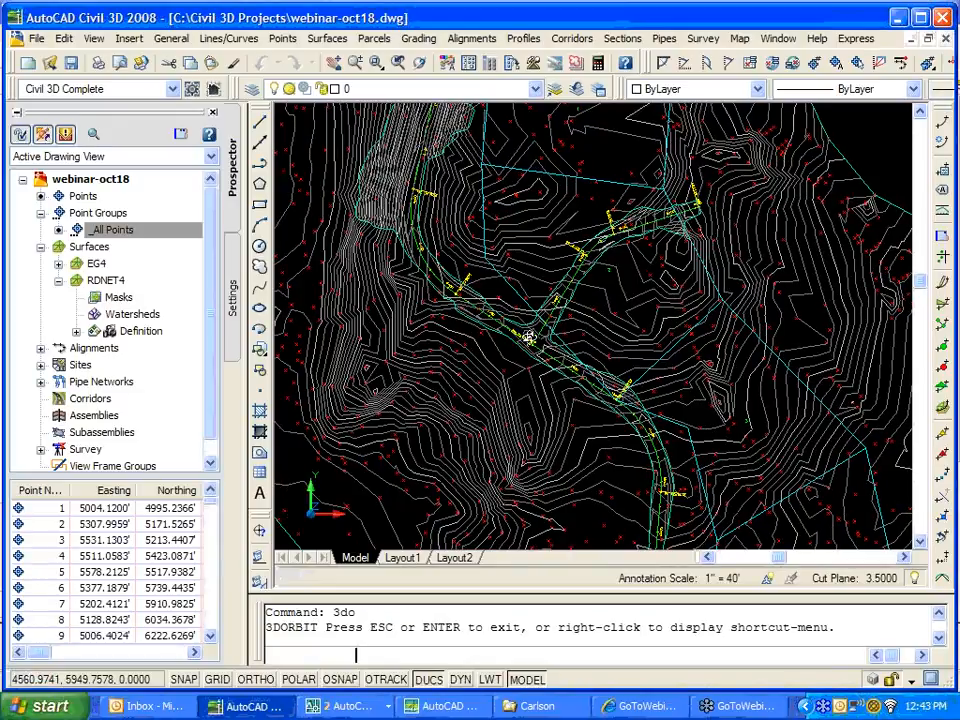
{"action": "left_click_drag", "start_coordinate": [479, 265], "coordinate": [540, 252]}
{"action": "right_click", "coordinate": [540, 252]}
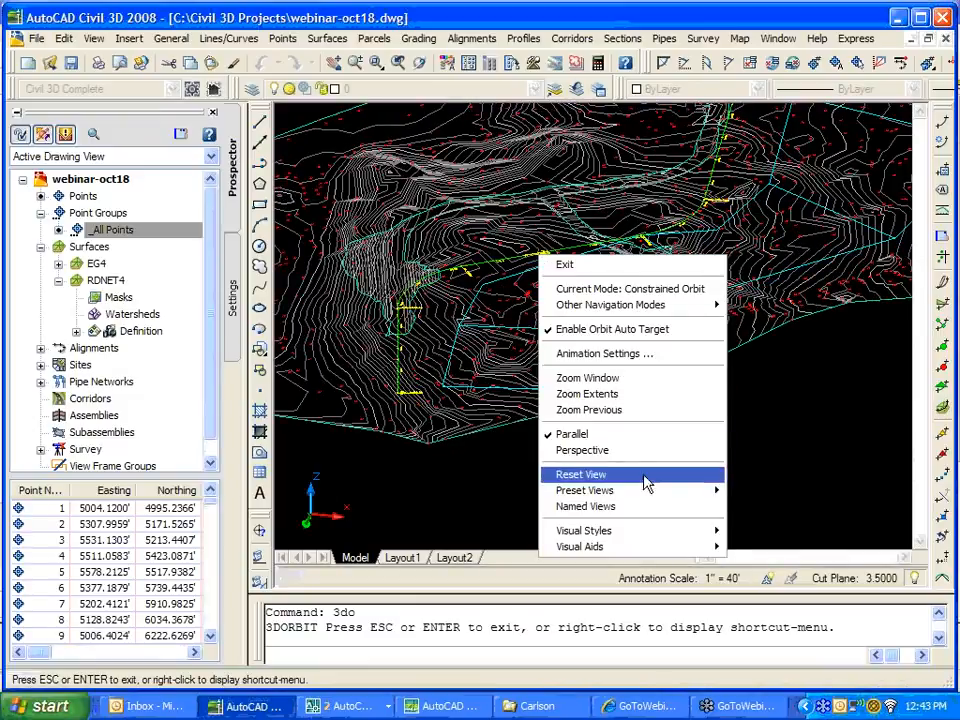
{"action": "mouse_move", "coordinate": [688, 539]}
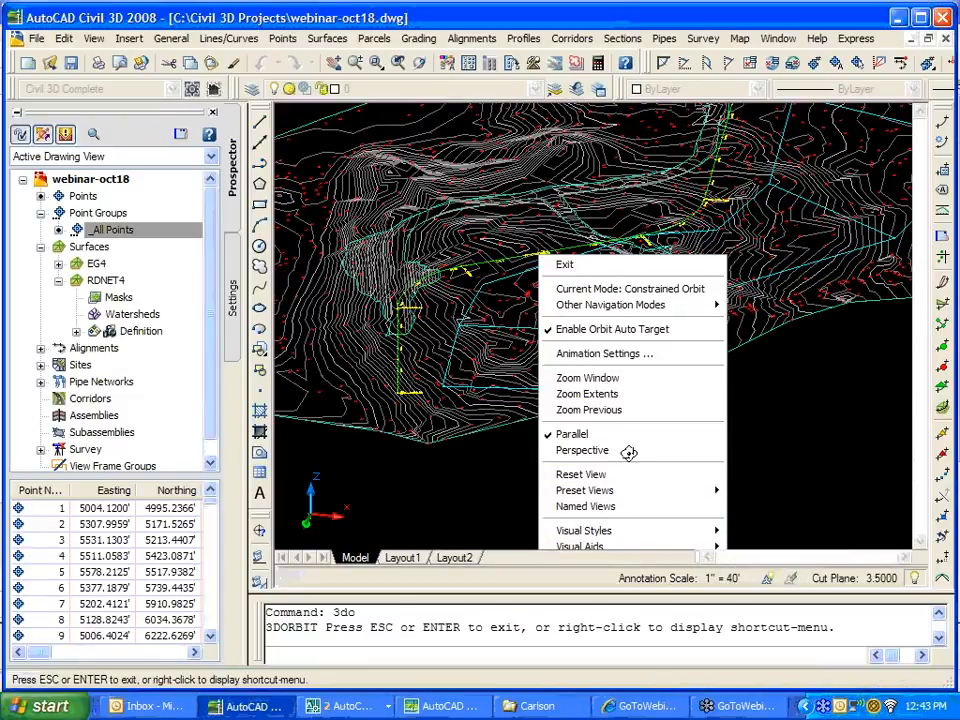
{"action": "left_click", "coordinate": [571, 395]}
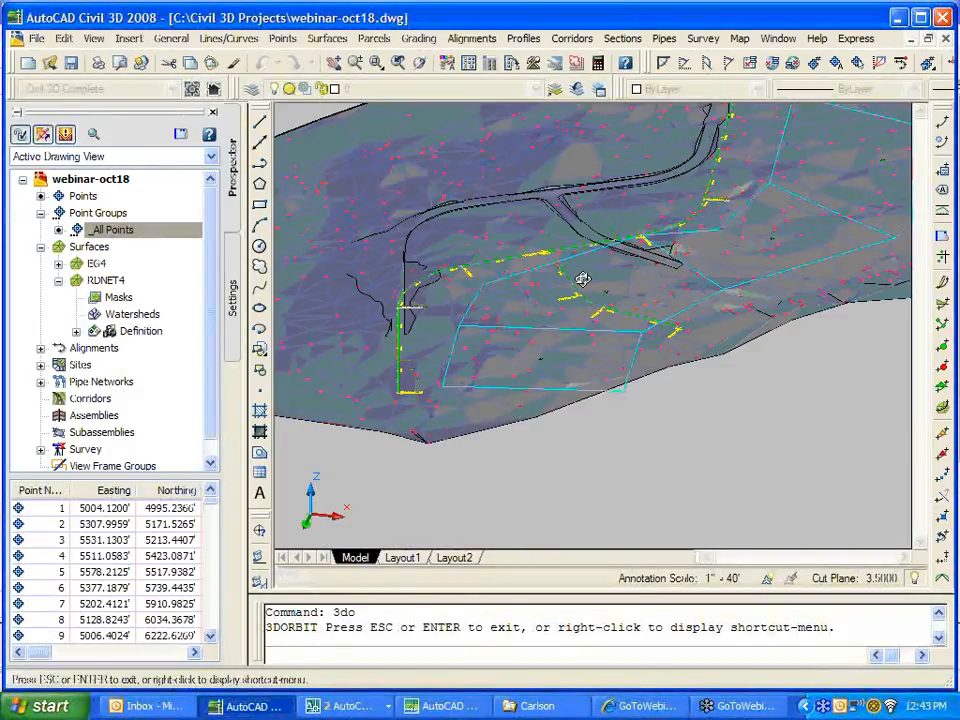
{"action": "scroll", "coordinate": [583, 279], "scroll_direction": "up", "scroll_amount": 1}
{"action": "scroll", "coordinate": [583, 279], "scroll_direction": "down", "scroll_amount": 1}
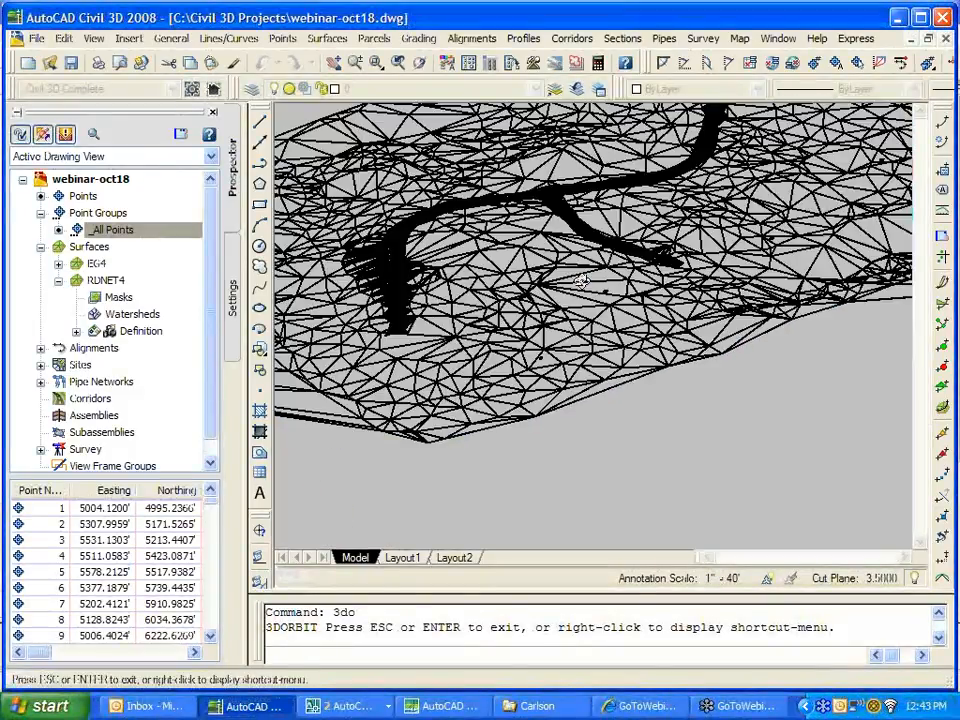
{"action": "middle_click_drag", "start_coordinate": [583, 279], "coordinate": [557, 342]}
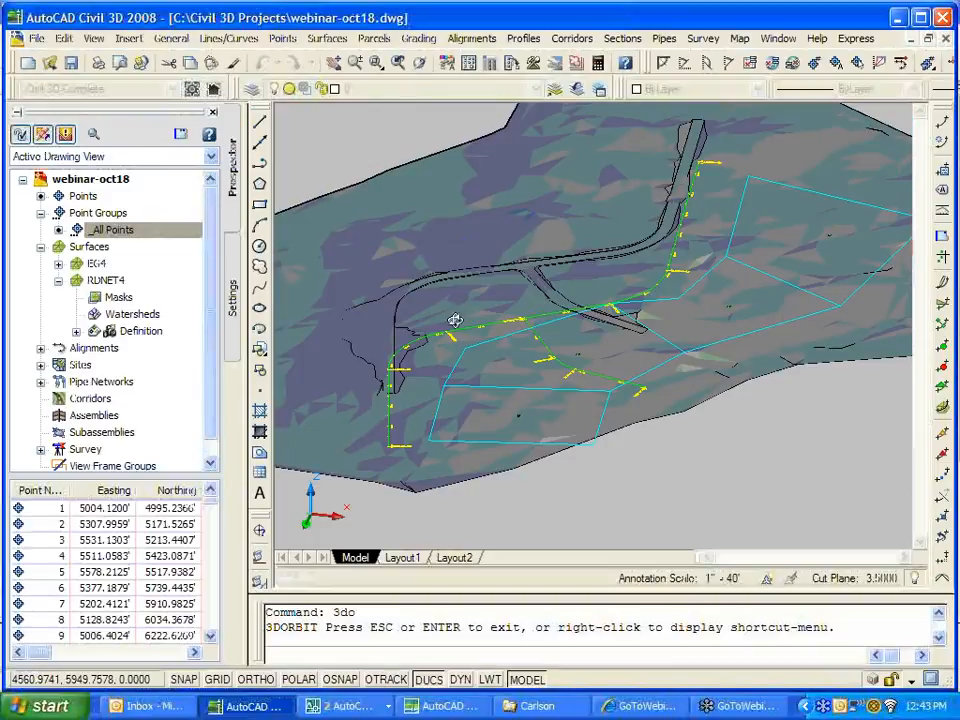
Restore the Top preset view and set the shade mode back to 2D wireframe.
{"action": "right_click", "coordinate": [567, 480]}
{"action": "mouse_move", "coordinate": [640, 405]}
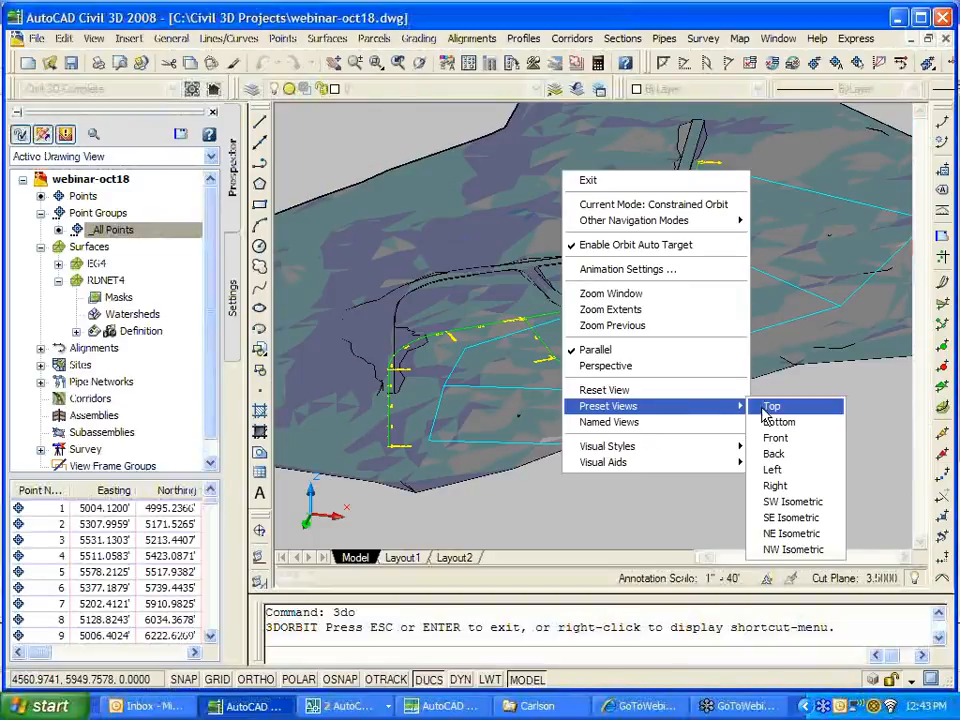
{"action": "left_click", "coordinate": [767, 408]}
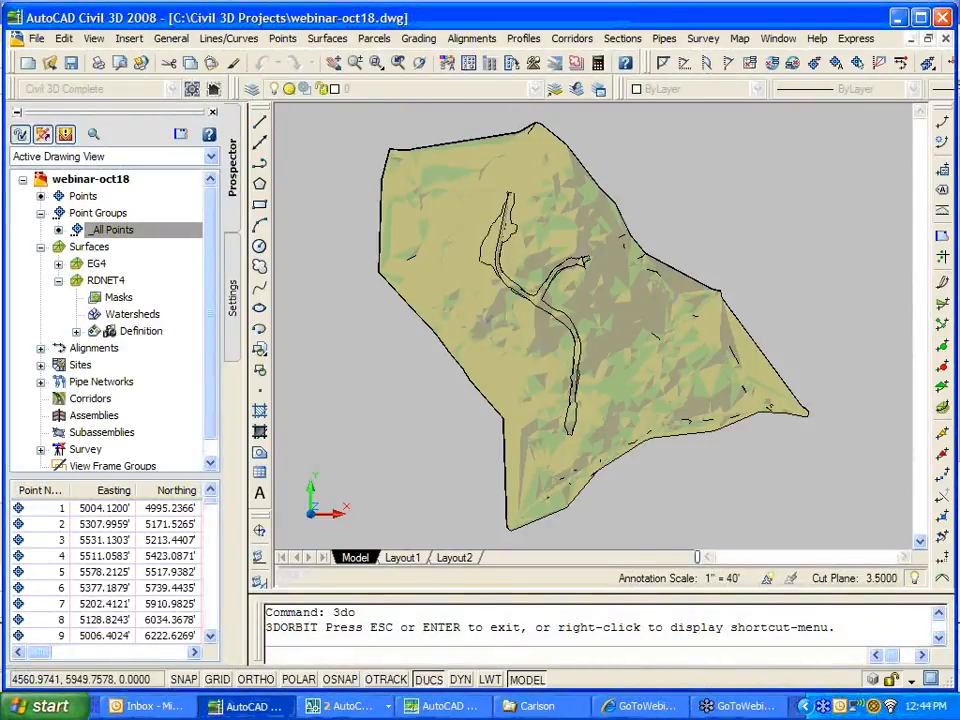
{"action": "key", "text": "Escape"}
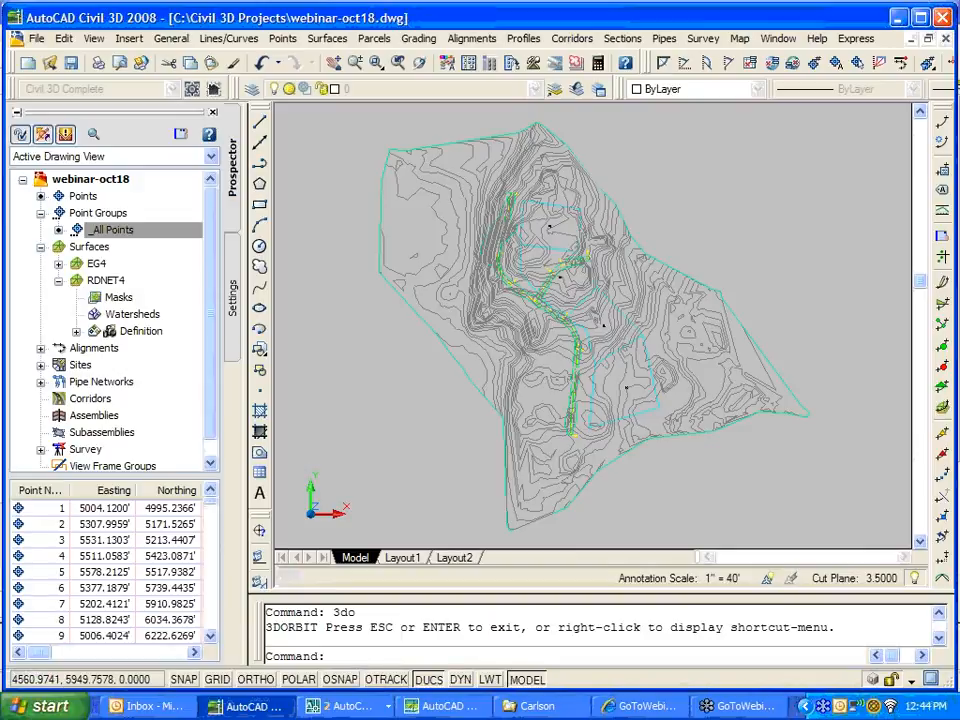
{"action": "type", "text": "shade"}
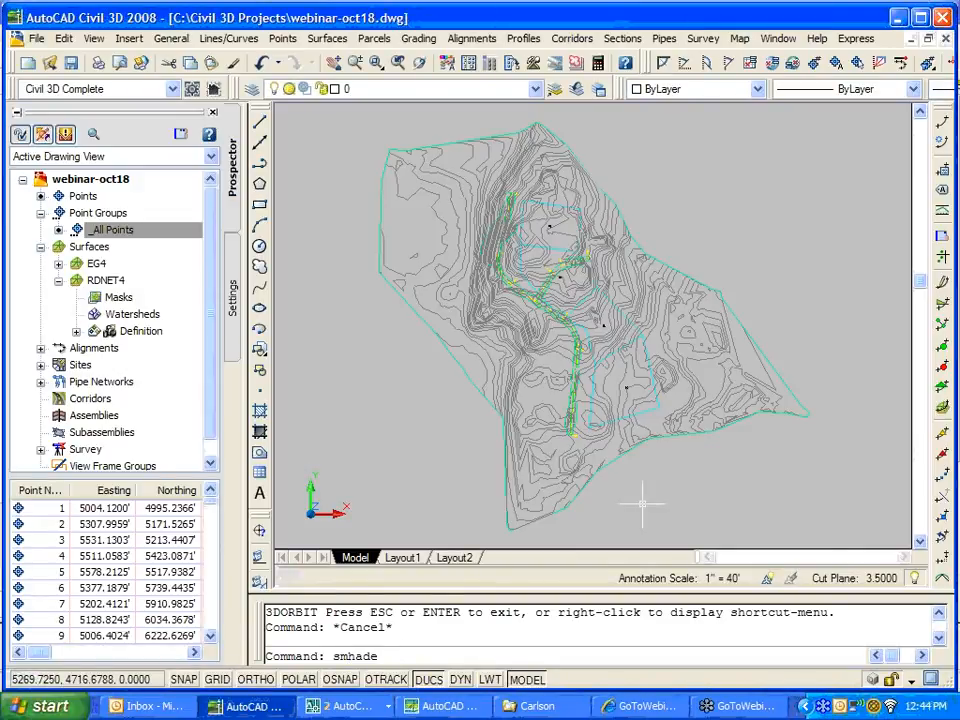
{"action": "type", "text": "mode"}
{"action": "key", "text": "Return"}
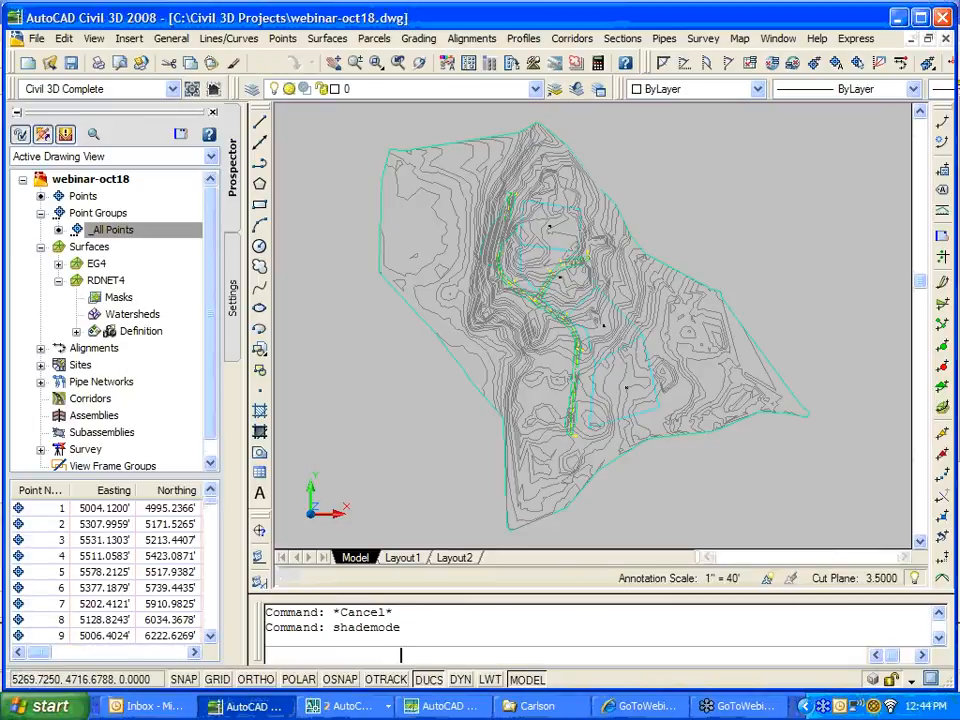
{"action": "type", "text": "2"}
{"action": "key", "text": "Return"}
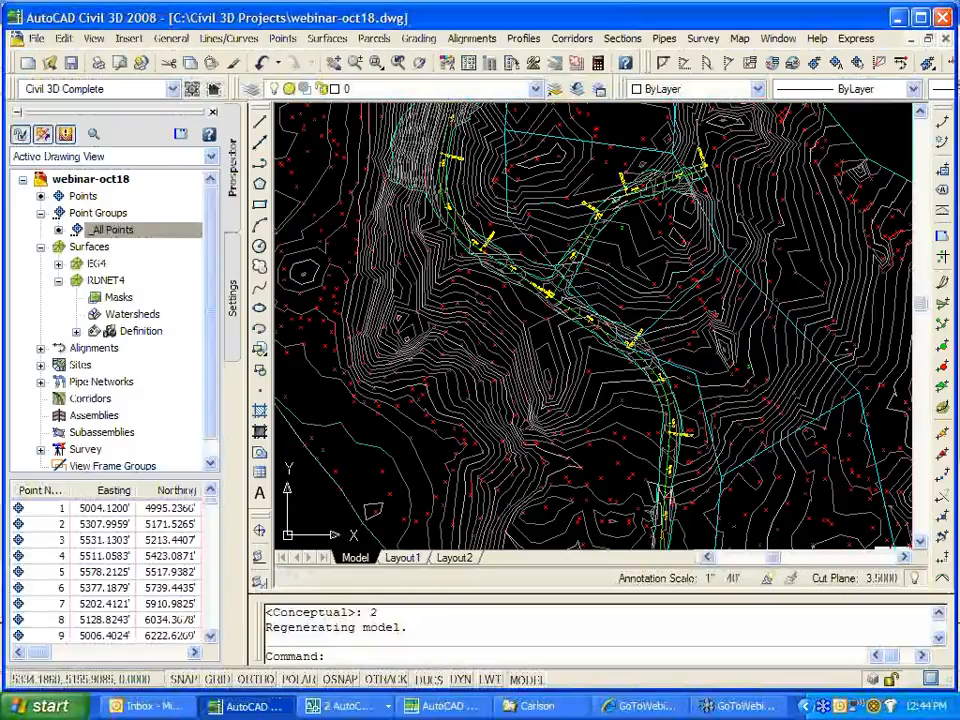
Examine the imported parcels under Site 1, selecting parcel 3, and their location in the drawing.
{"action": "scroll", "coordinate": [570, 381], "scroll_direction": "down", "scroll_amount": 2}
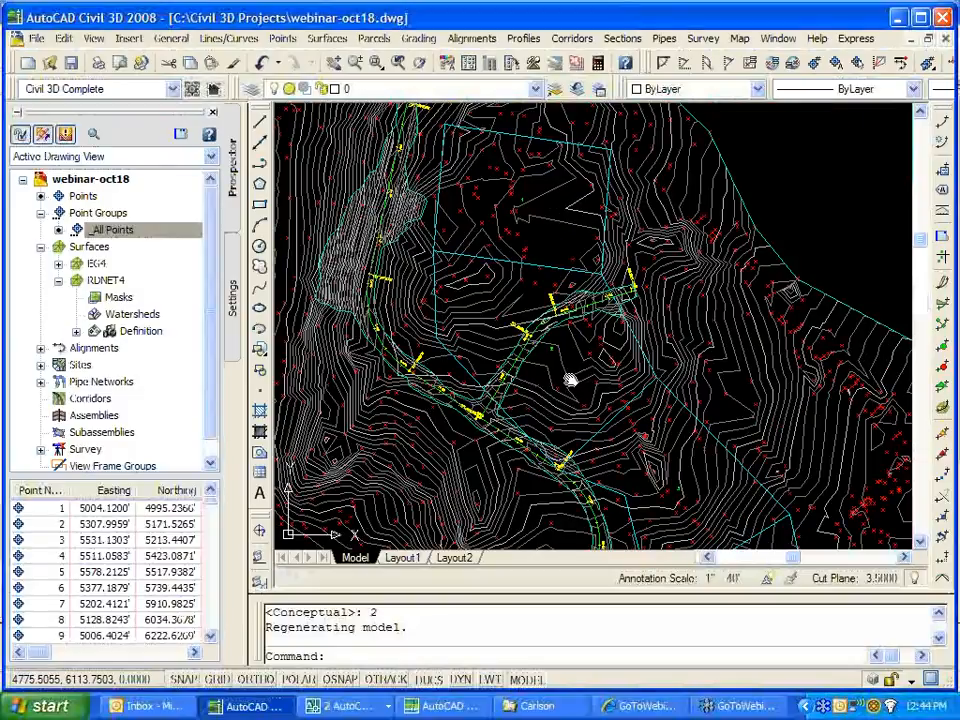
{"action": "middle_click_drag", "start_coordinate": [570, 381], "coordinate": [542, 399]}
{"action": "left_click", "coordinate": [41, 365]}
{"action": "left_click", "coordinate": [59, 382]}
{"action": "left_click", "coordinate": [76, 449]}
{"action": "left_click", "coordinate": [128, 399]}
{"action": "scroll", "coordinate": [498, 402], "scroll_direction": "down", "scroll_amount": 4}
{"action": "mouse_move", "coordinate": [641, 326]}
{"action": "middle_mouse_down"}
{"action": "mouse_move", "coordinate": [486, 289]}
{"action": "mouse_move", "coordinate": [554, 313]}
{"action": "middle_mouse_up"}
{"action": "middle_click_drag", "start_coordinate": [493, 314], "coordinate": [602, 292]}
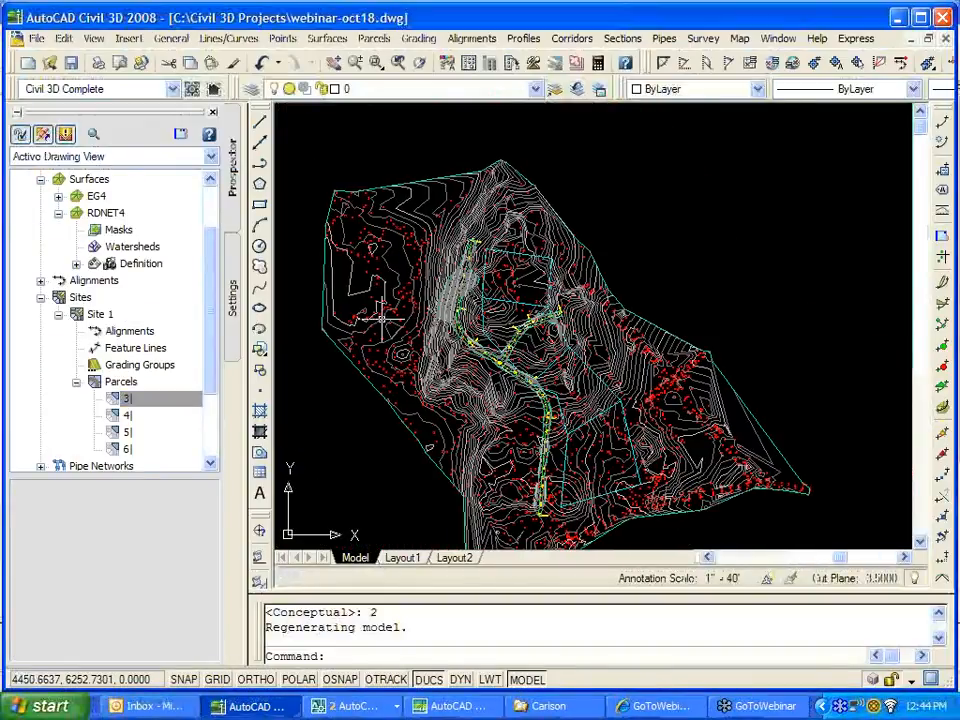
{"action": "left_click_drag", "start_coordinate": [214, 315], "coordinate": [213, 283]}
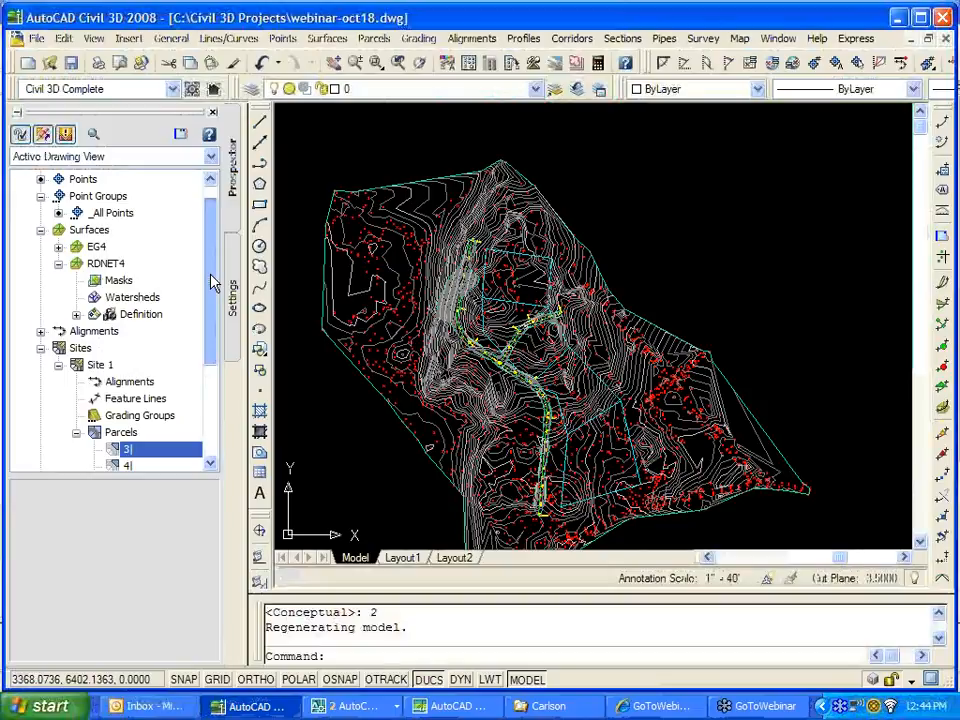
{"action": "right_click", "coordinate": [142, 398]}
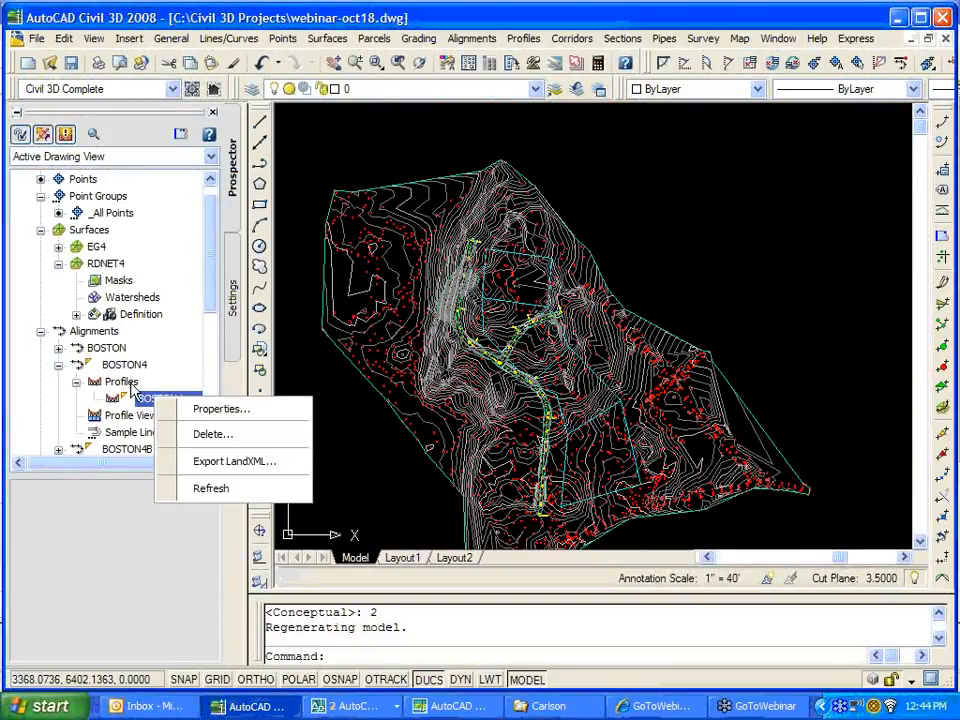
{"action": "right_click", "coordinate": [131, 385]}
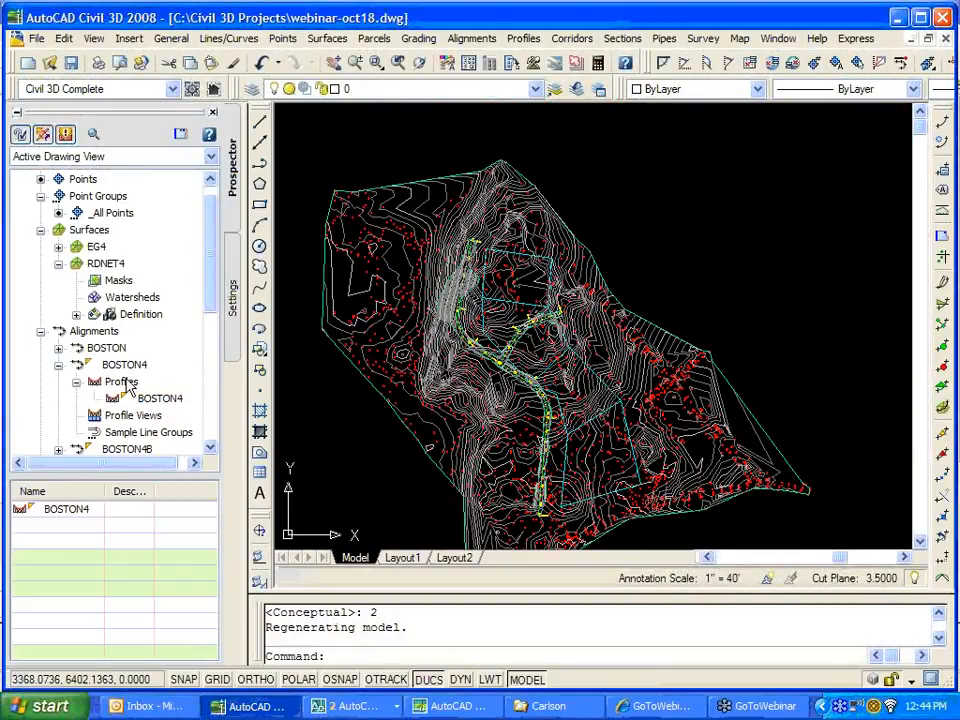
{"action": "left_click", "coordinate": [138, 400]}
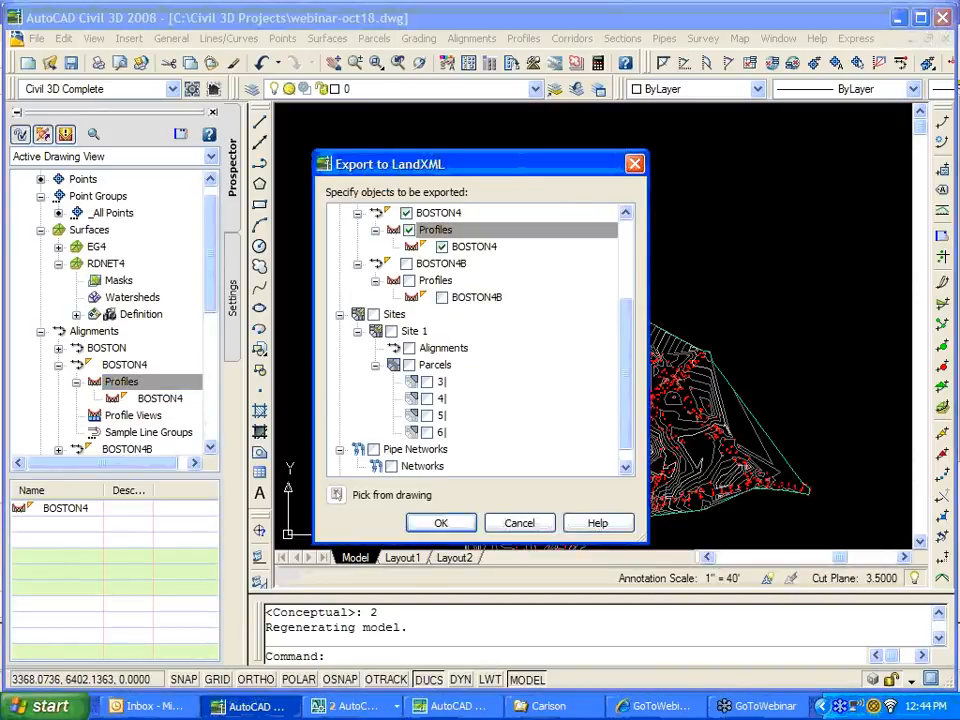
{"action": "left_click", "coordinate": [635, 165]}
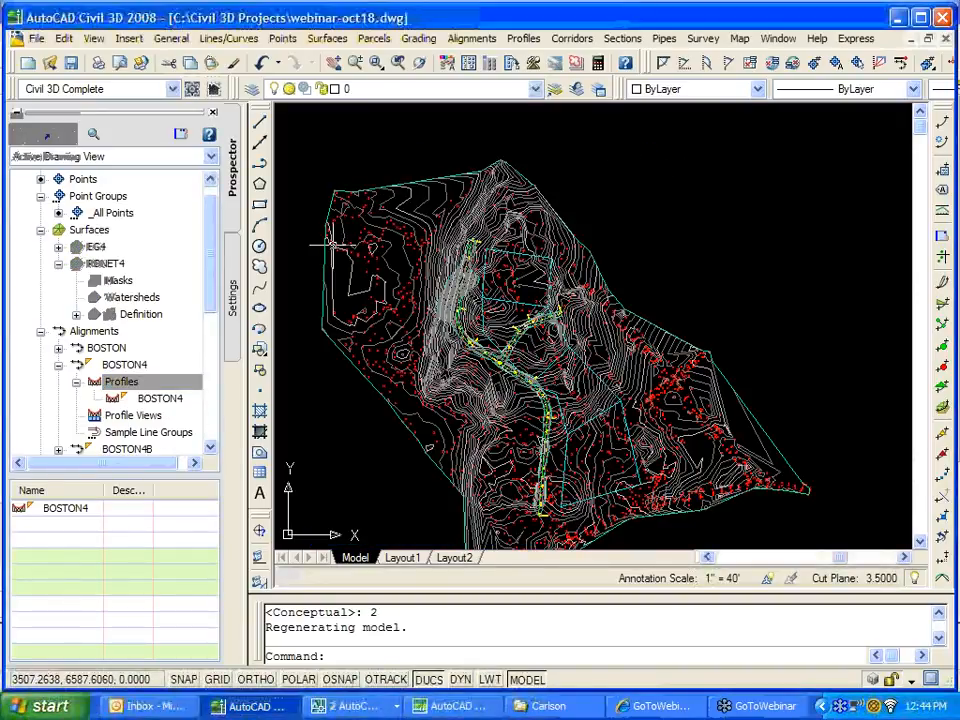
Create a profile view for alignment BOSTON4 with automatic ranges and the EG-FG Elevations and Stations bands, placed northeast of the terrain.
{"action": "right_click", "coordinate": [160, 398]}
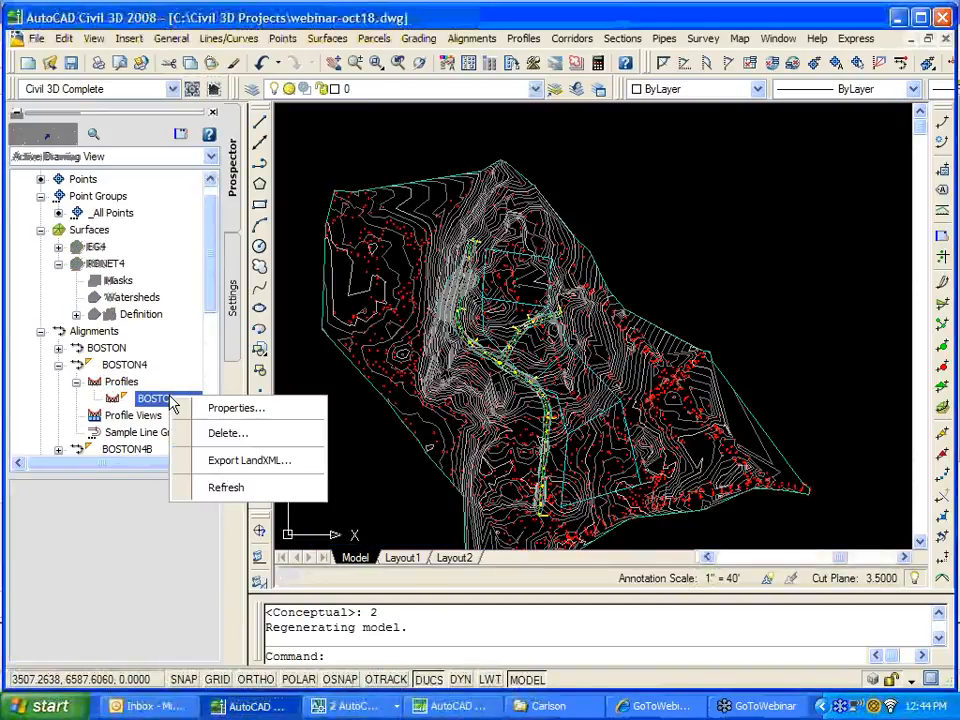
{"action": "left_click", "coordinate": [236, 409]}
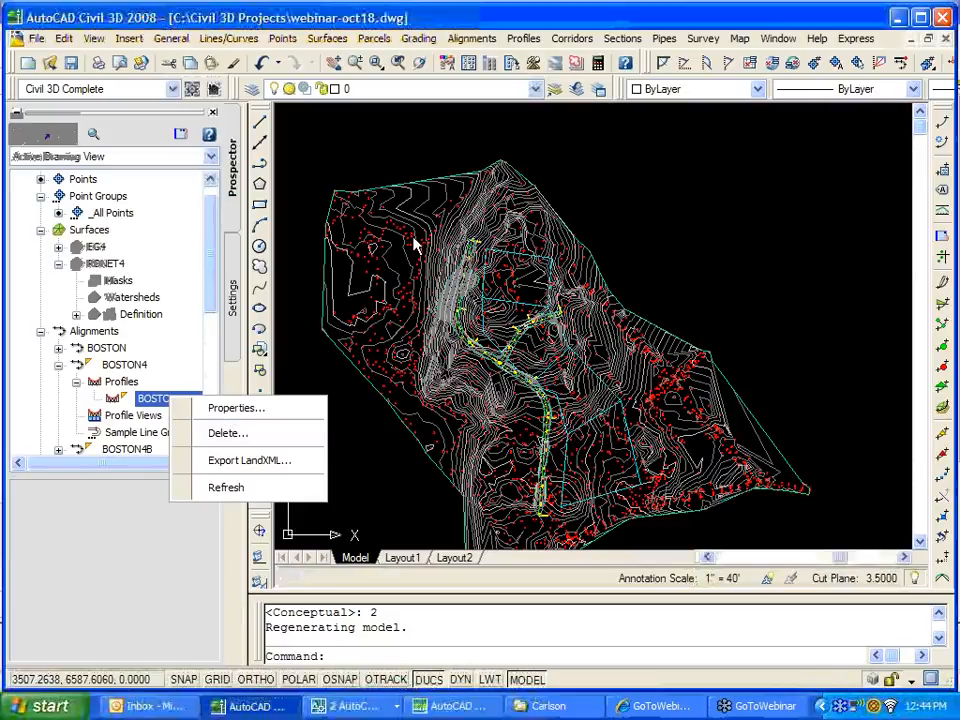
{"action": "left_click", "coordinate": [522, 38]}
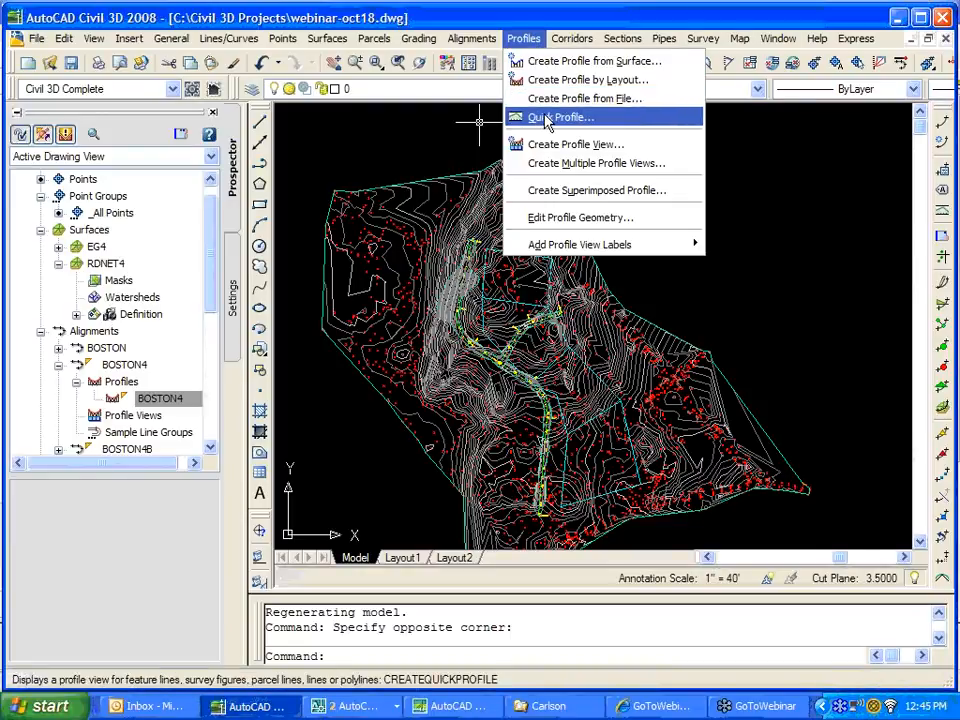
{"action": "left_click", "coordinate": [565, 144]}
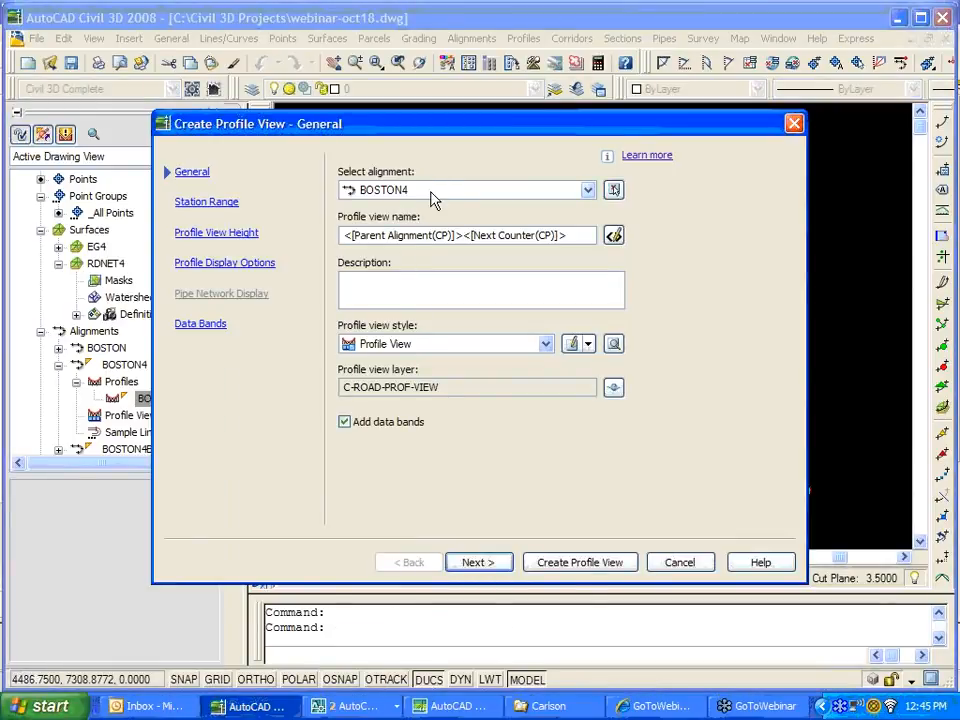
{"action": "left_click", "coordinate": [489, 563]}
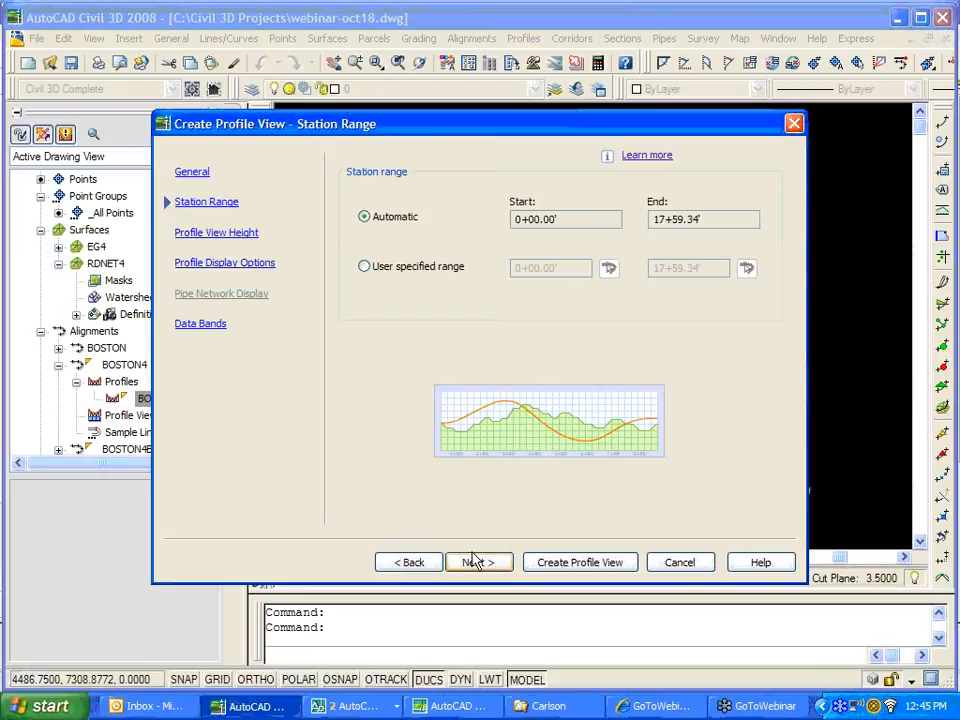
{"action": "left_click", "coordinate": [490, 563]}
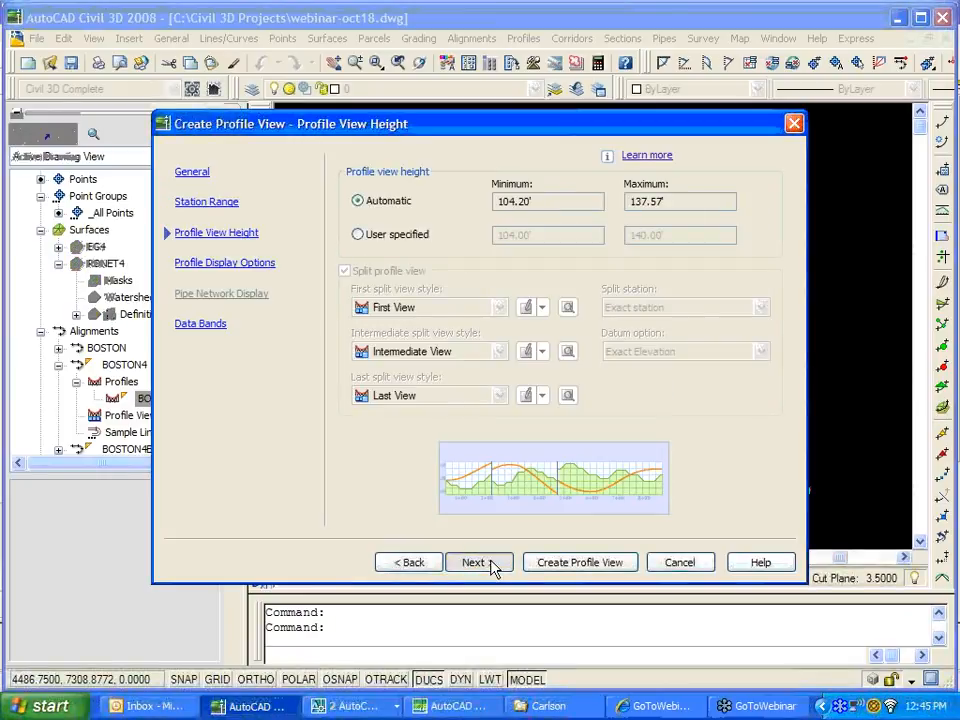
{"action": "left_click", "coordinate": [491, 563]}
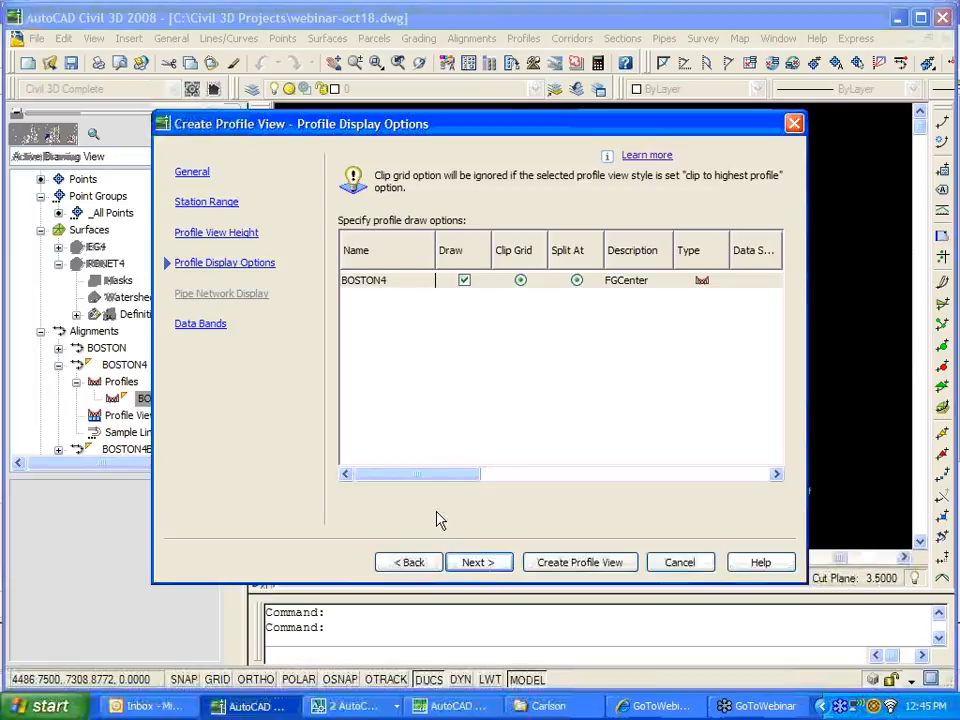
{"action": "left_click", "coordinate": [486, 563]}
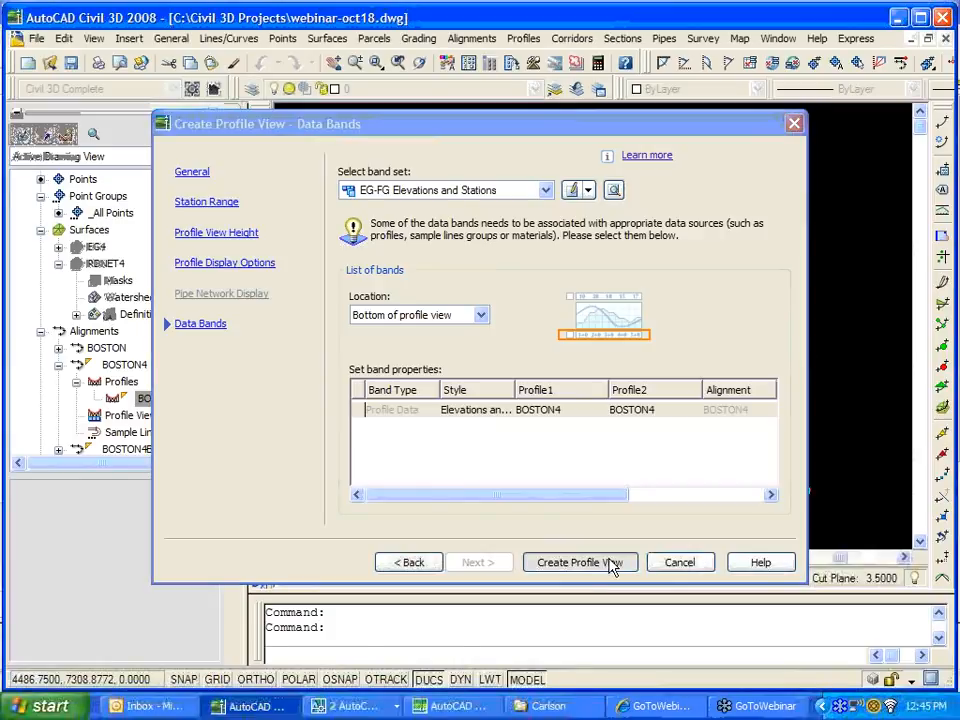
{"action": "left_click", "coordinate": [610, 565]}
{"action": "left_click", "coordinate": [634, 238]}
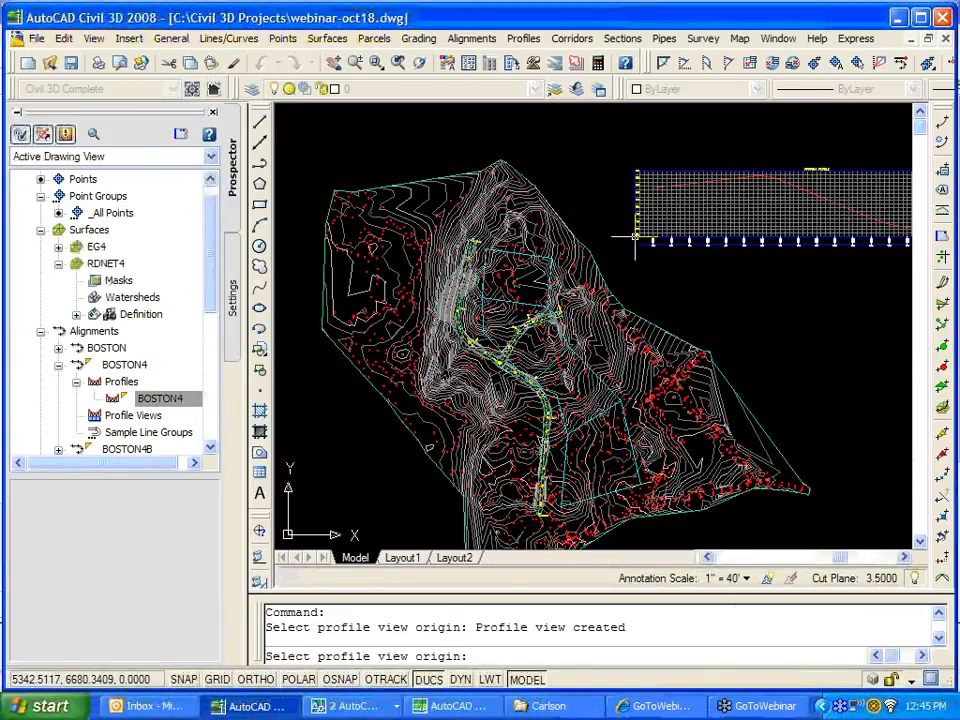
Inspect the BOSTON4 profile view up close and its placement beside the terrain model.
{"action": "middle_click_drag", "start_coordinate": [773, 251], "coordinate": [531, 291]}
{"action": "scroll", "coordinate": [531, 291], "scroll_direction": "up", "scroll_amount": 3}
{"action": "scroll", "coordinate": [553, 223], "scroll_direction": "up", "scroll_amount": 1}
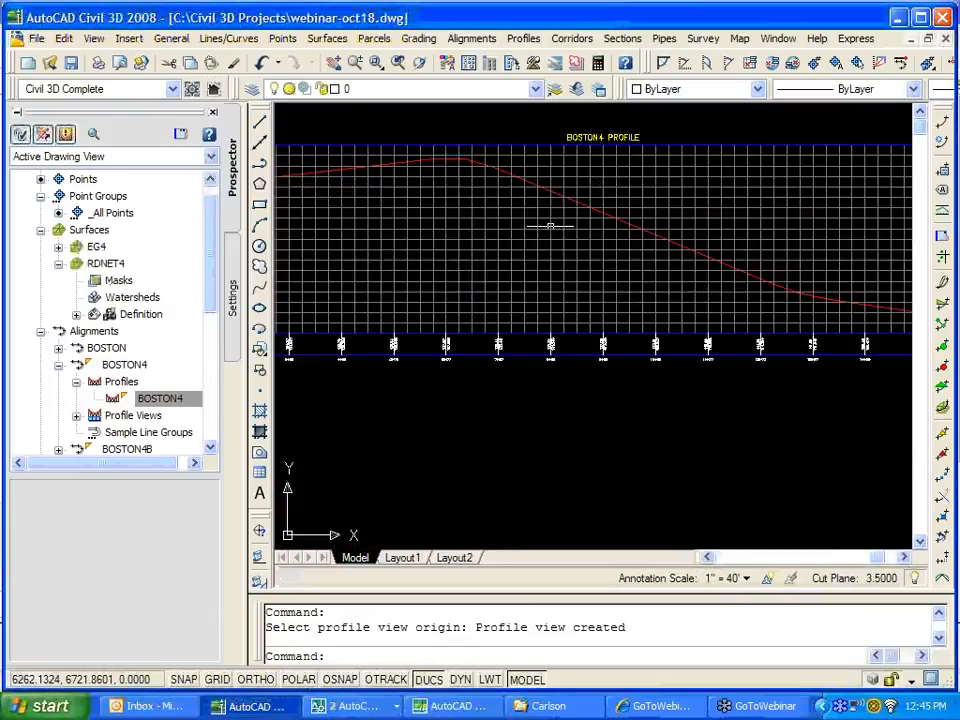
{"action": "scroll", "coordinate": [559, 253], "scroll_direction": "down", "scroll_amount": 5}
{"action": "middle_click_drag", "start_coordinate": [620, 323], "coordinate": [670, 292]}
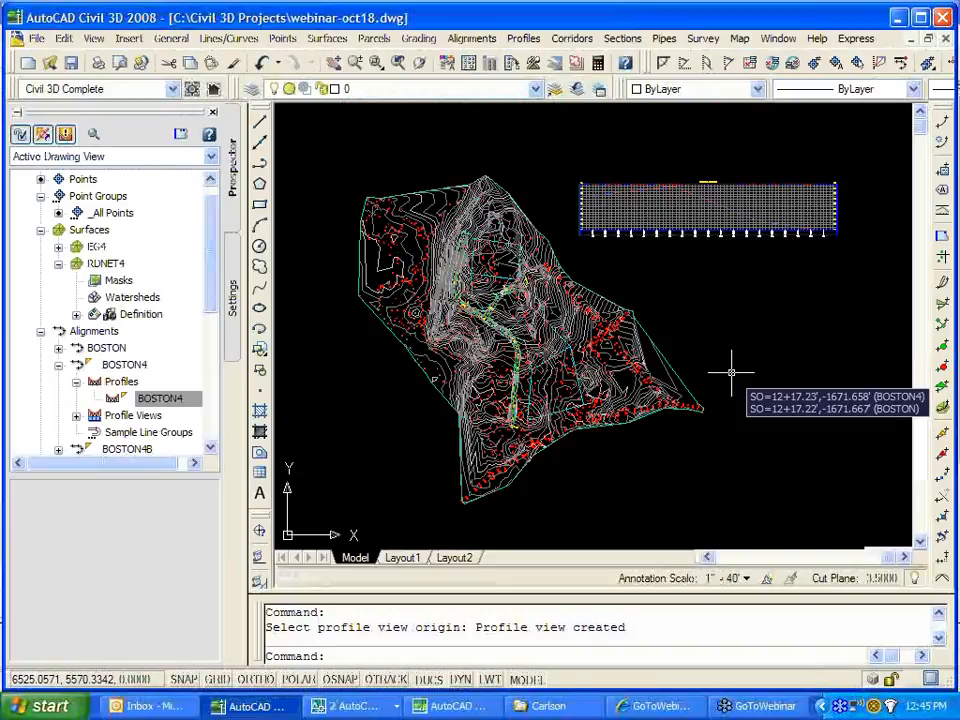
Clear the open CAD, text and Carlson folder windows from the screen to reach the desktop.
{"action": "left_click", "coordinate": [897, 17]}
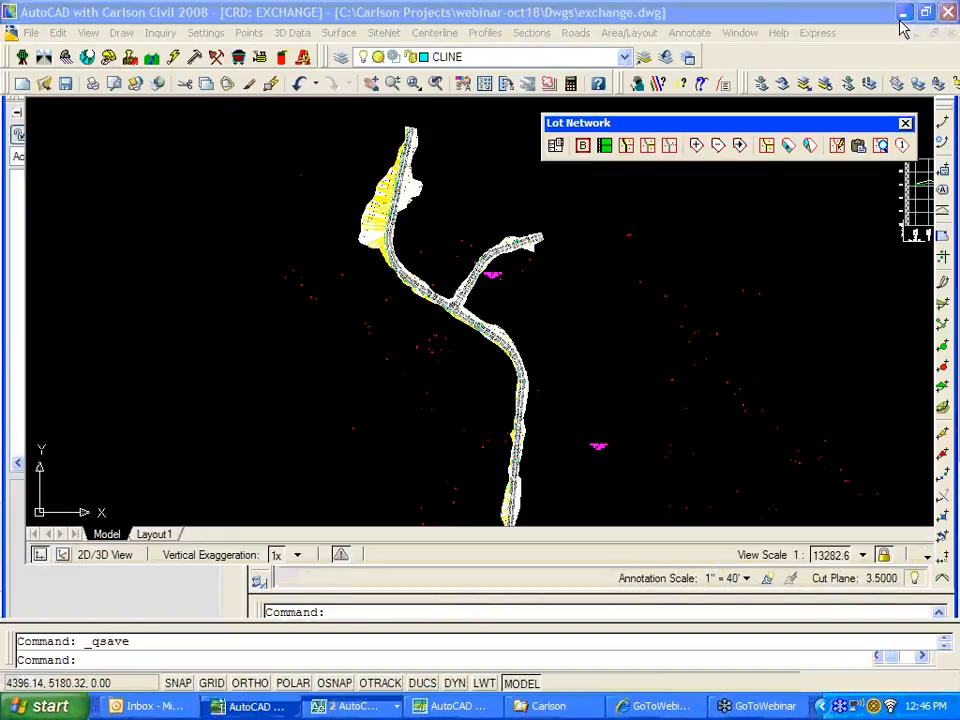
{"action": "left_click", "coordinate": [904, 14]}
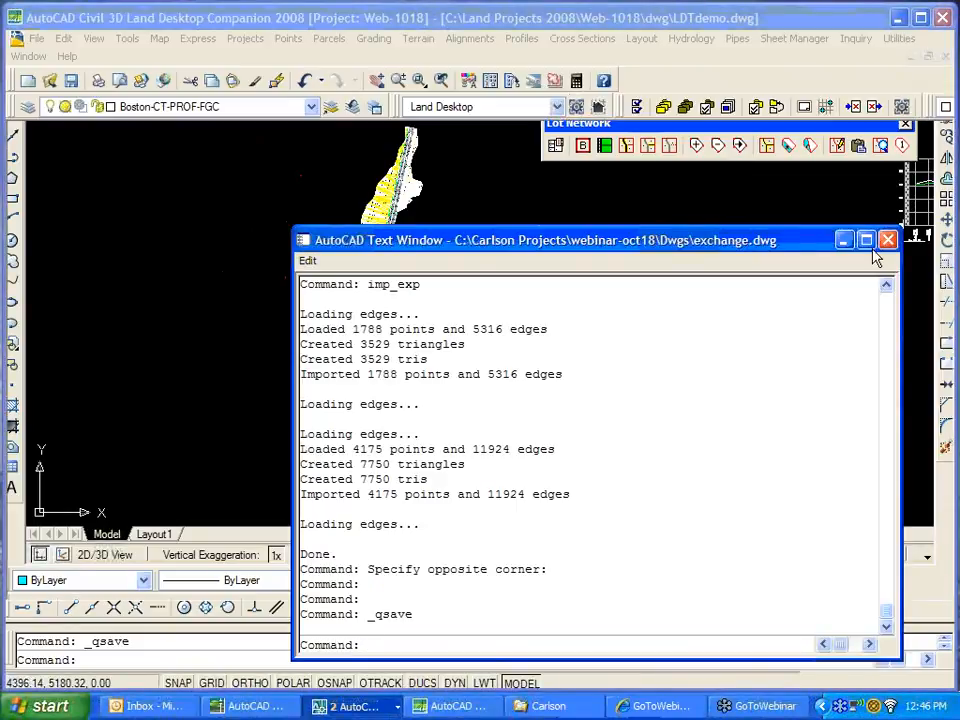
{"action": "left_click", "coordinate": [887, 240]}
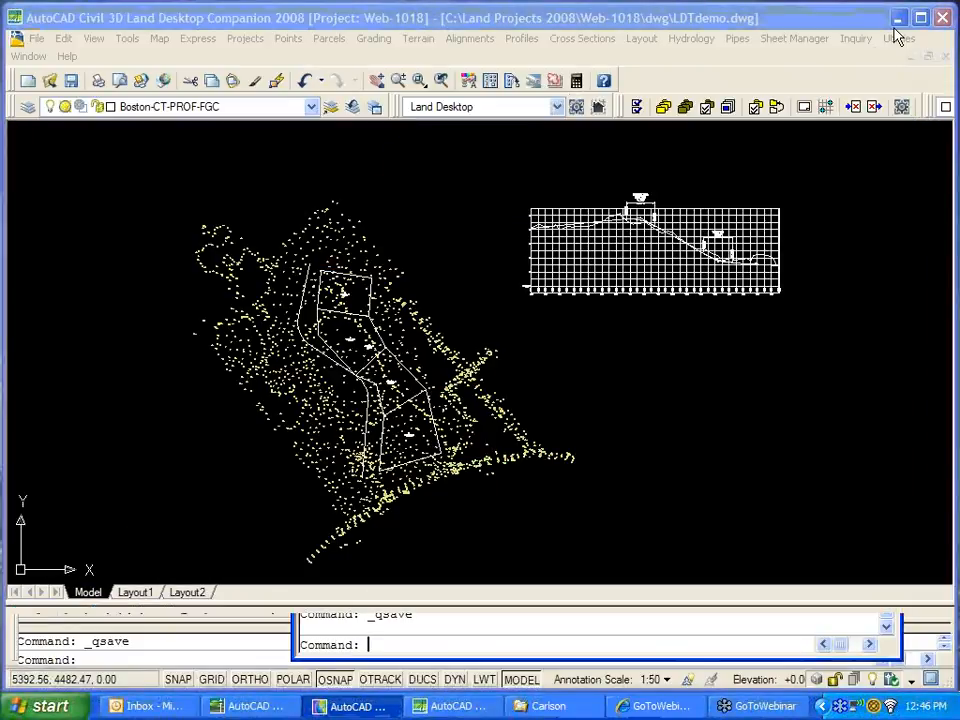
{"action": "left_click", "coordinate": [898, 18]}
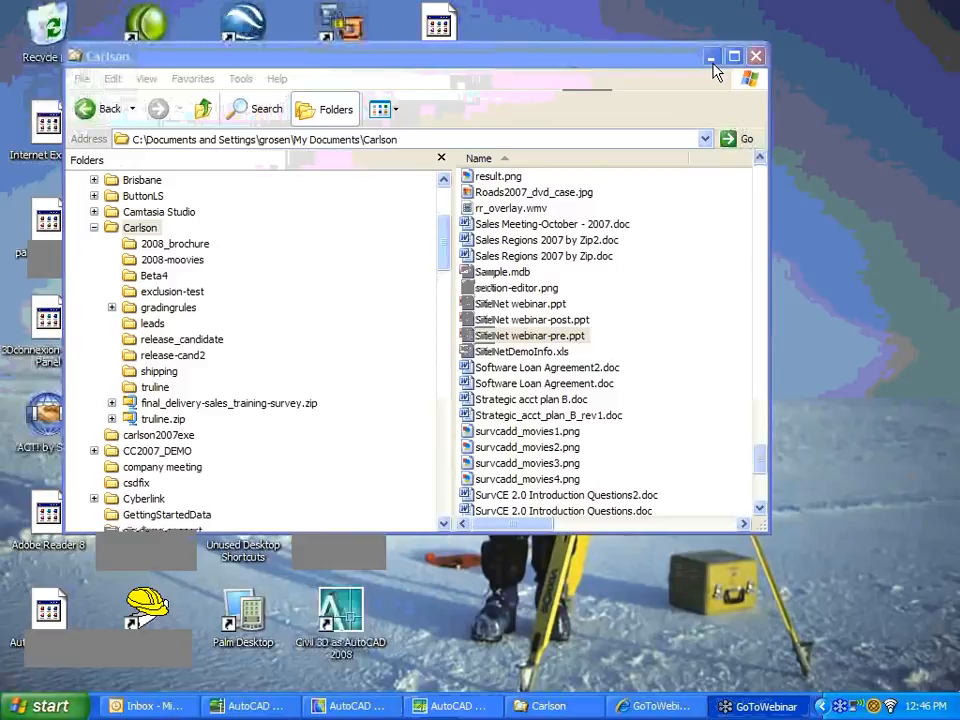
{"action": "left_click", "coordinate": [710, 57]}
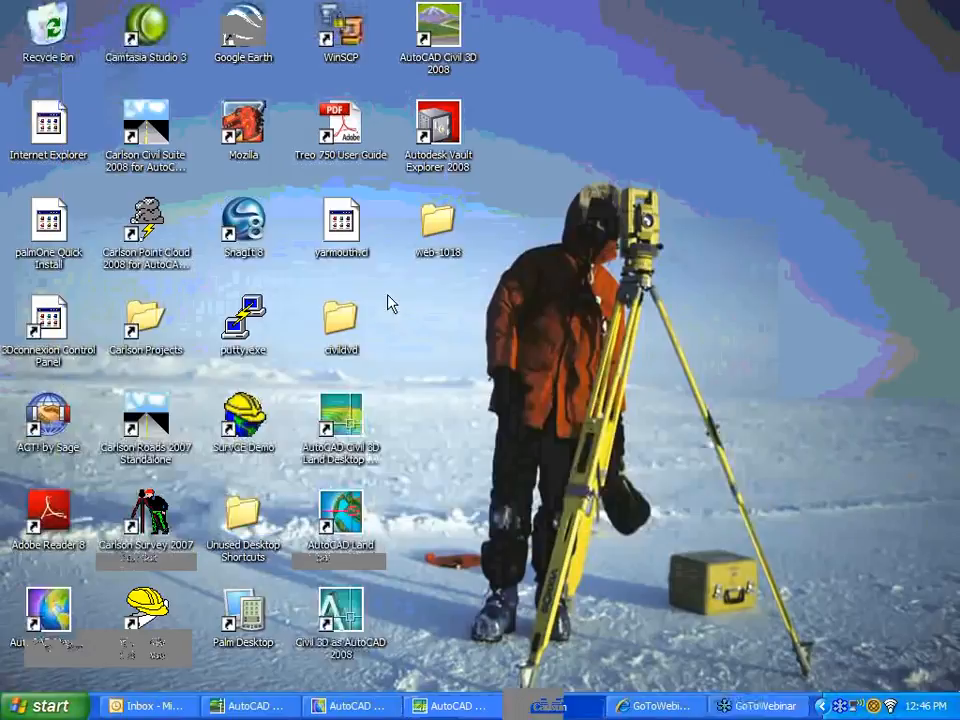
Switch to SurvCE Demo and create a new job named exchange, accepting the US Survey Feet job settings.
{"action": "double_click", "coordinate": [266, 422]}
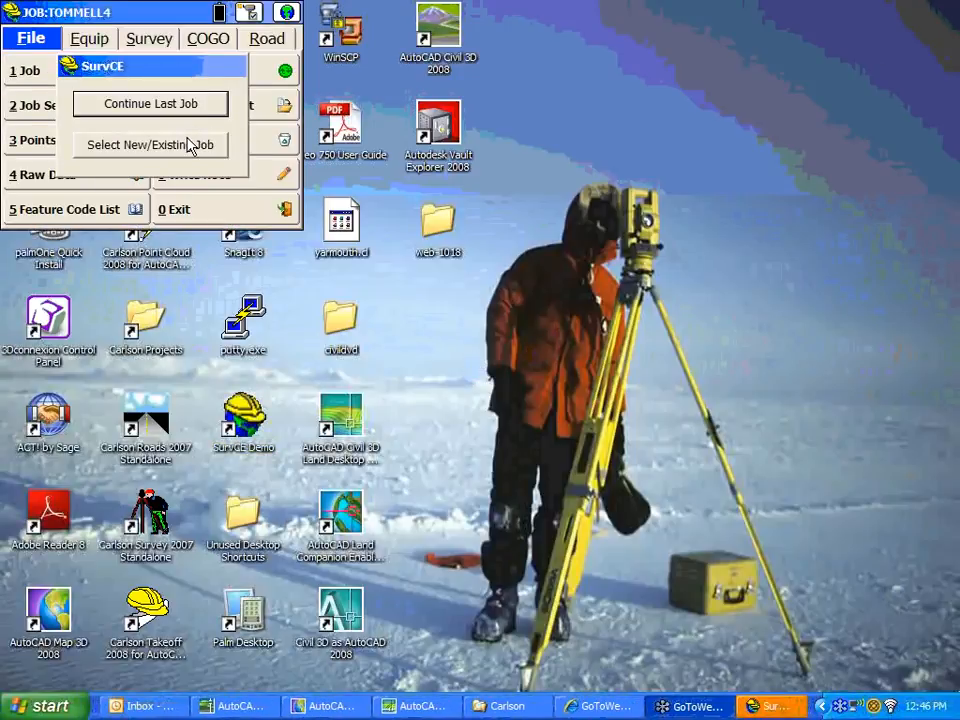
{"action": "left_click", "coordinate": [184, 150]}
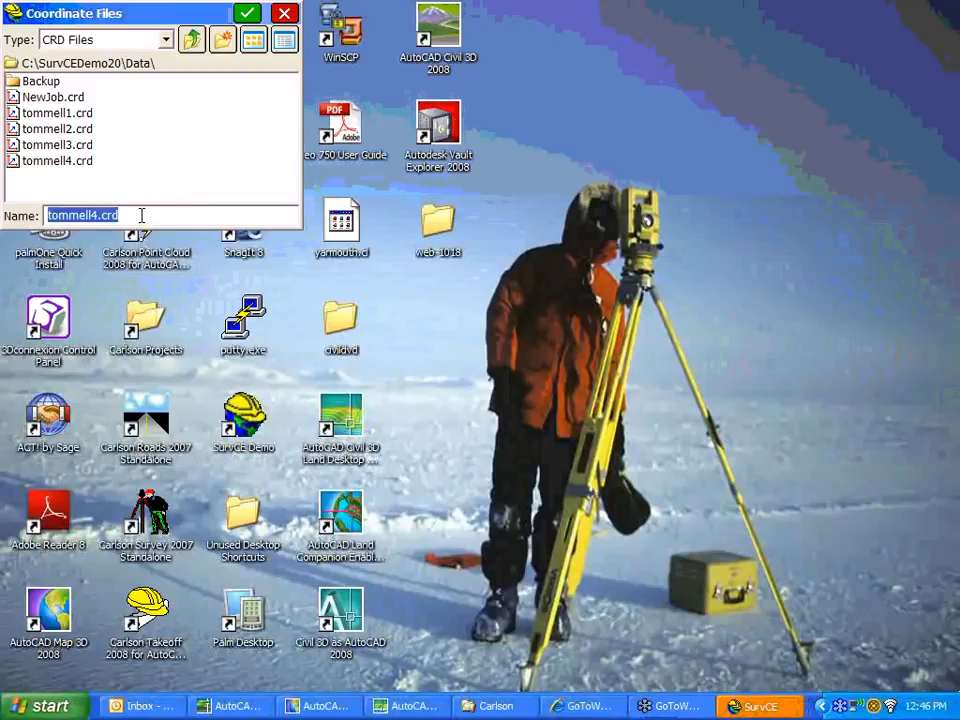
{"action": "type", "text": "exchange"}
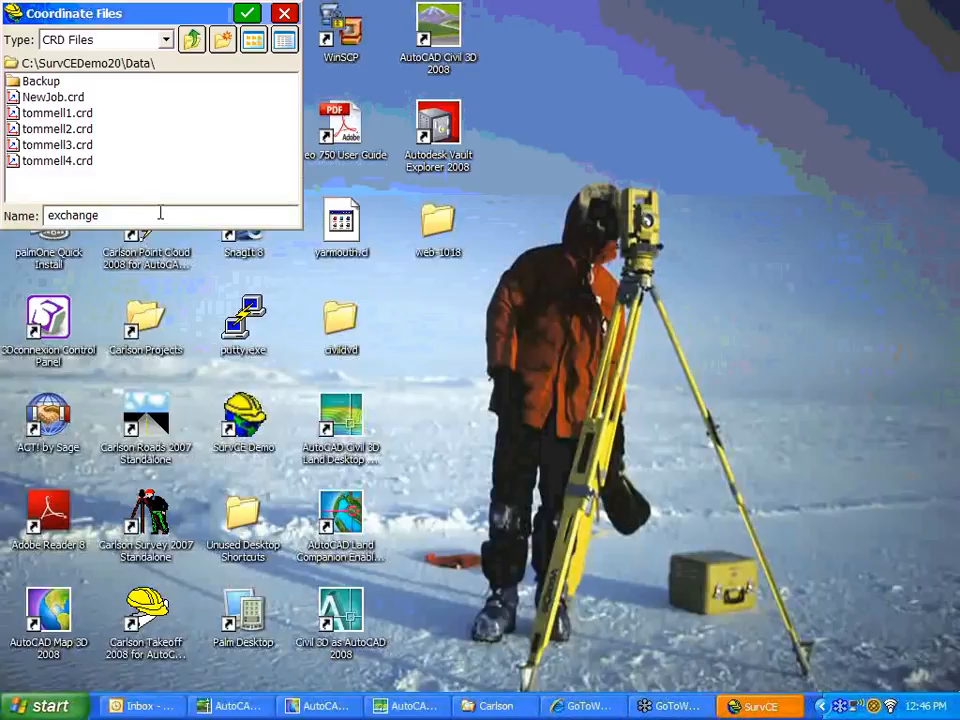
{"action": "left_click", "coordinate": [246, 14]}
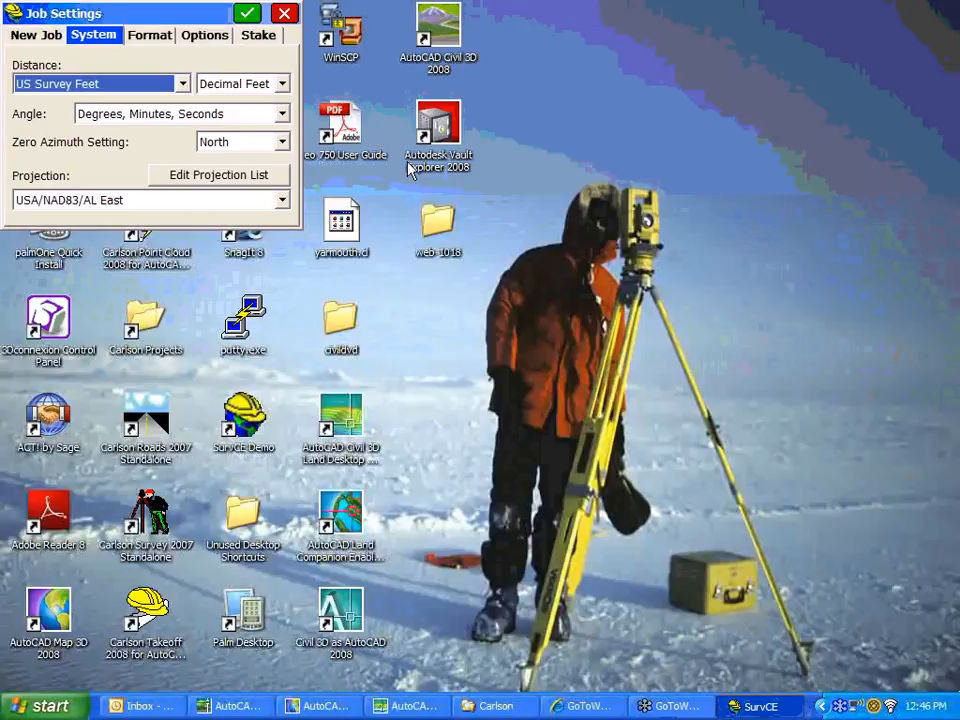
{"action": "left_click", "coordinate": [949, 39]}
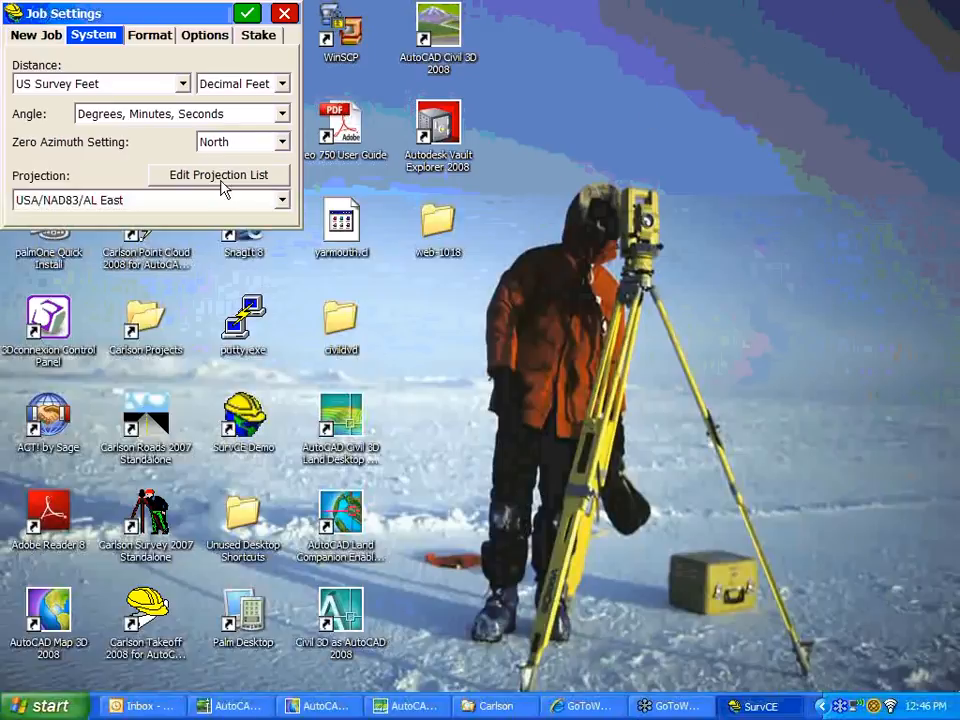
{"action": "left_click", "coordinate": [128, 14]}
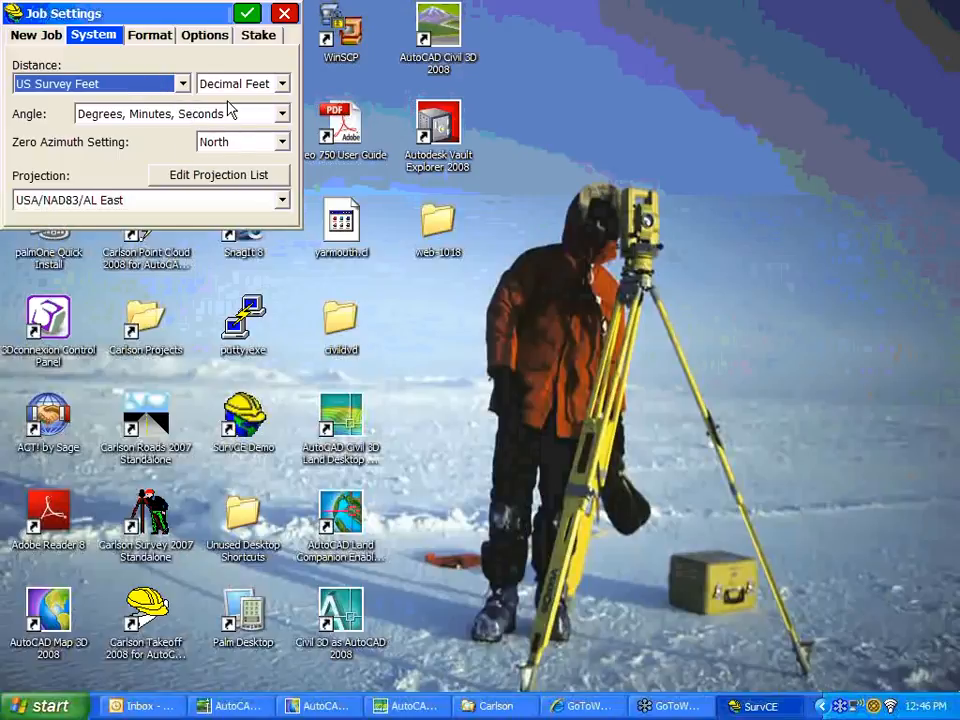
{"action": "left_click", "coordinate": [247, 13]}
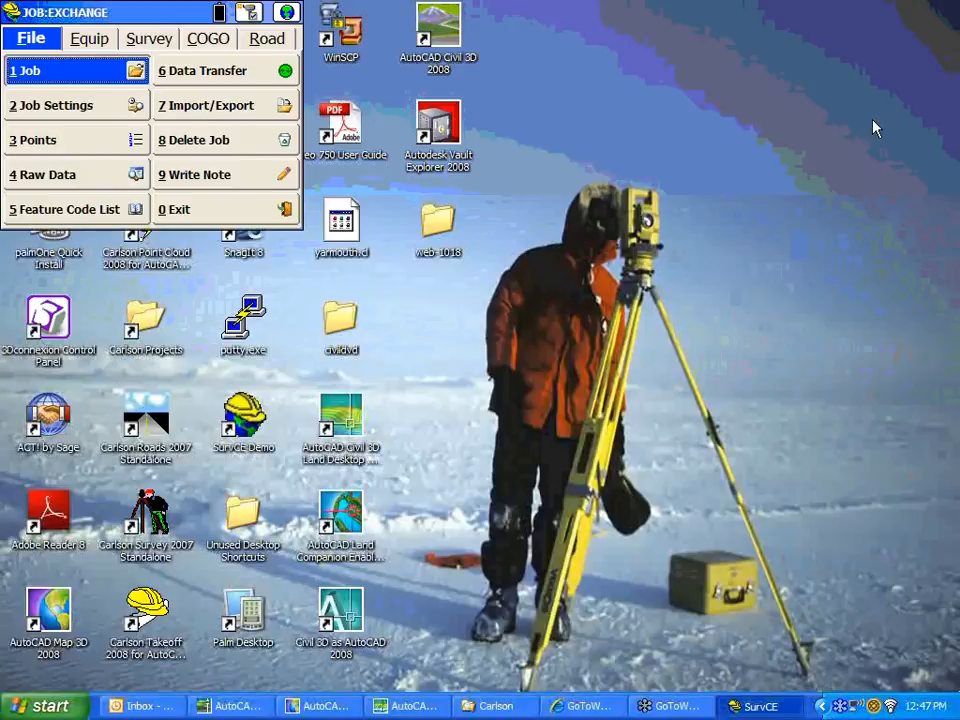
{"action": "left_click", "coordinate": [947, 36]}
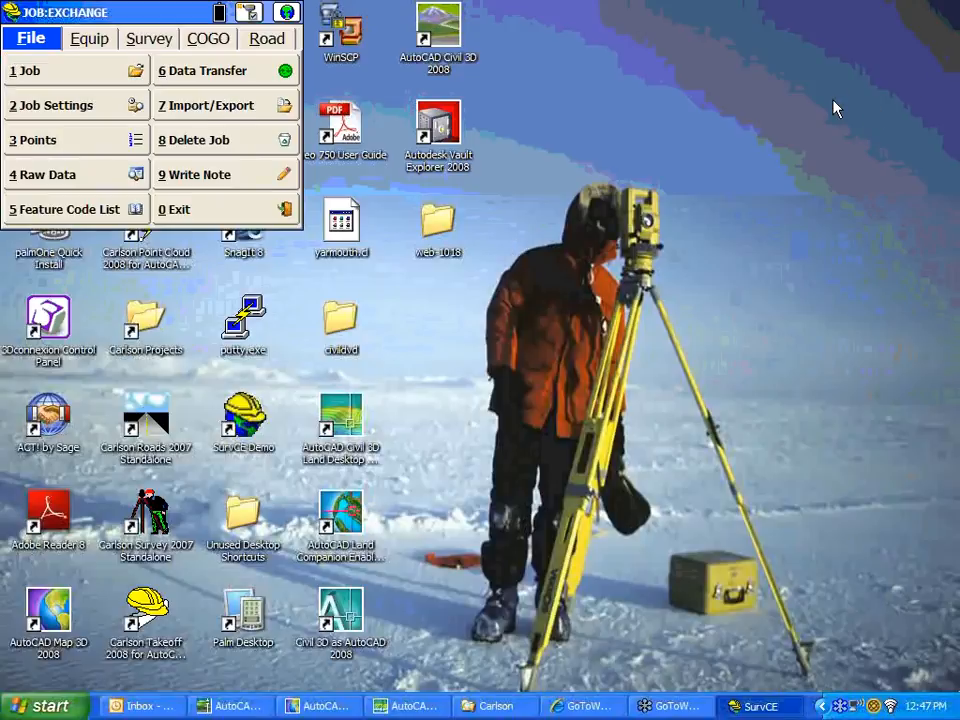
{"action": "left_click", "coordinate": [214, 105]}
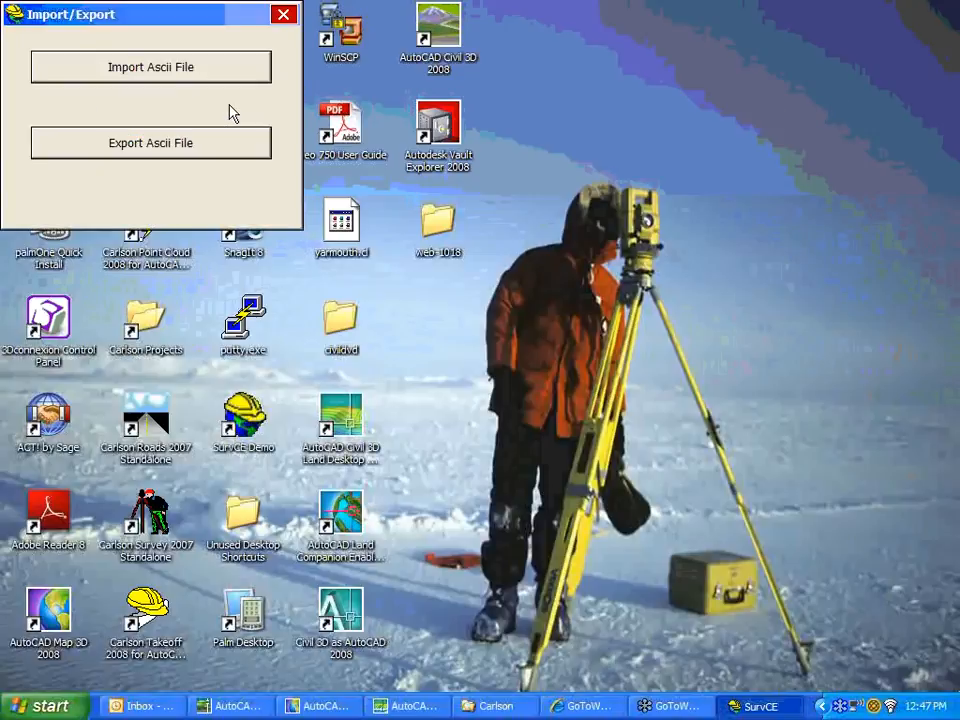
{"action": "left_click", "coordinate": [284, 15]}
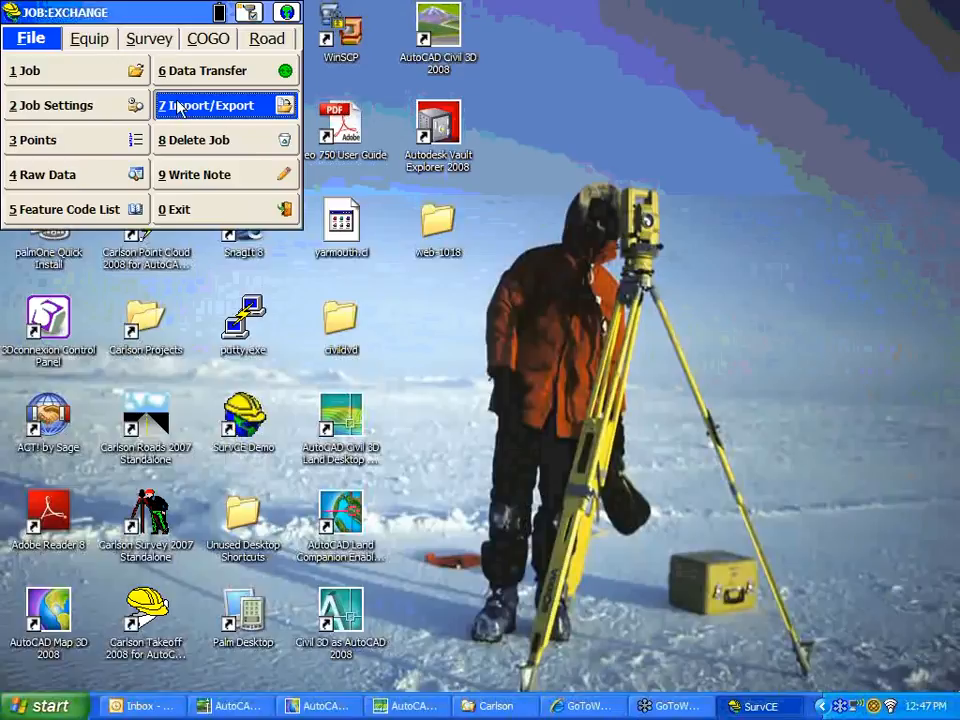
Start Stake Road with the Design Files method and open the file selection for loading a road net file.
{"action": "left_click", "coordinate": [267, 40]}
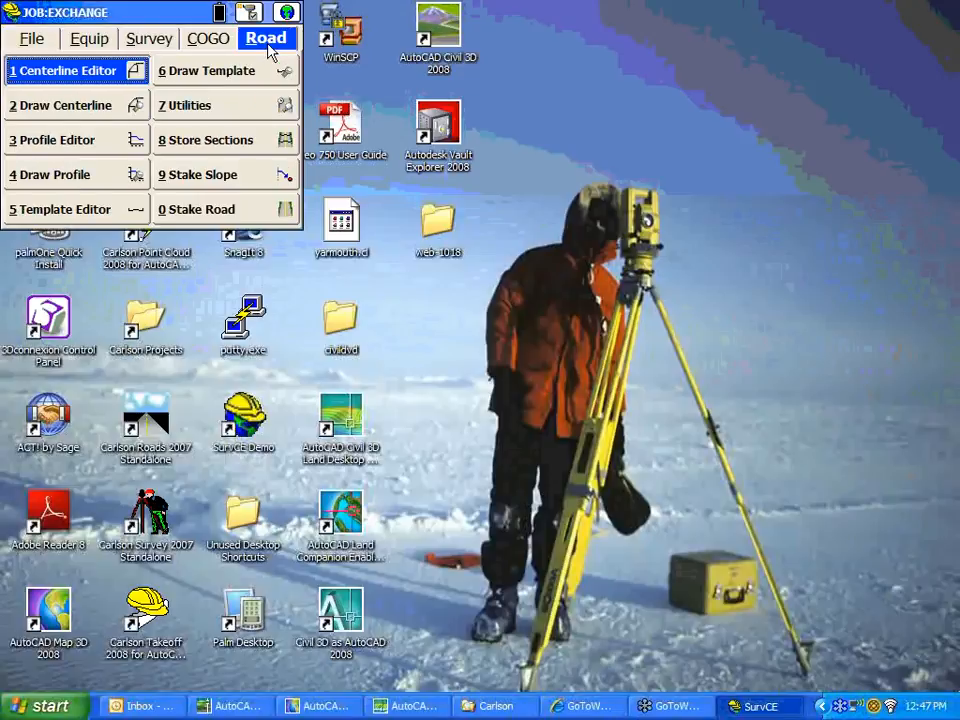
{"action": "left_click", "coordinate": [250, 218]}
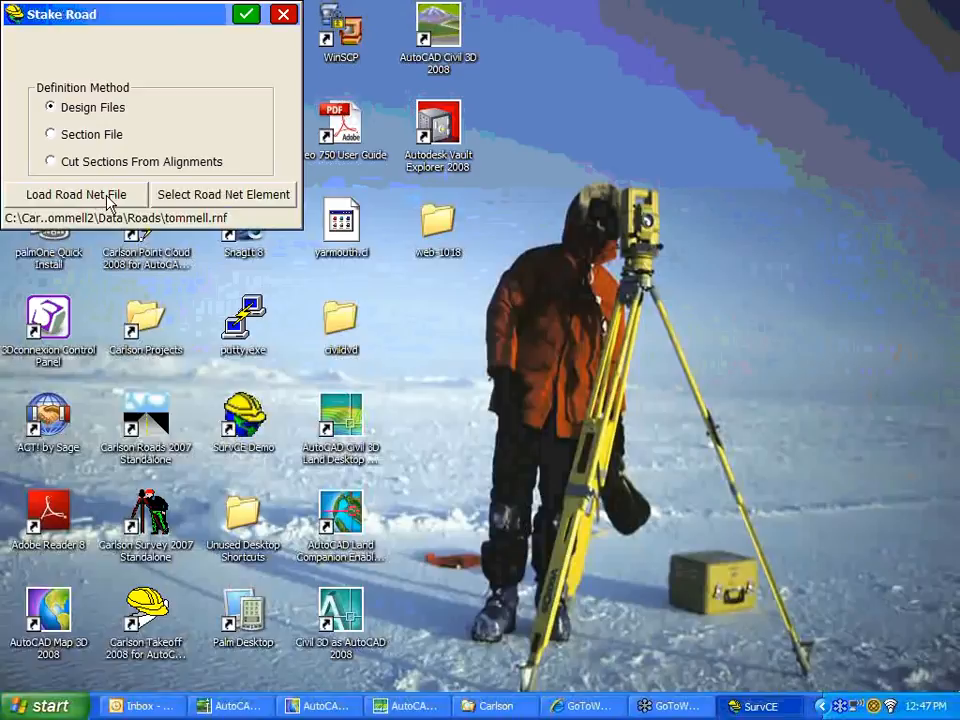
{"action": "left_click", "coordinate": [106, 199]}
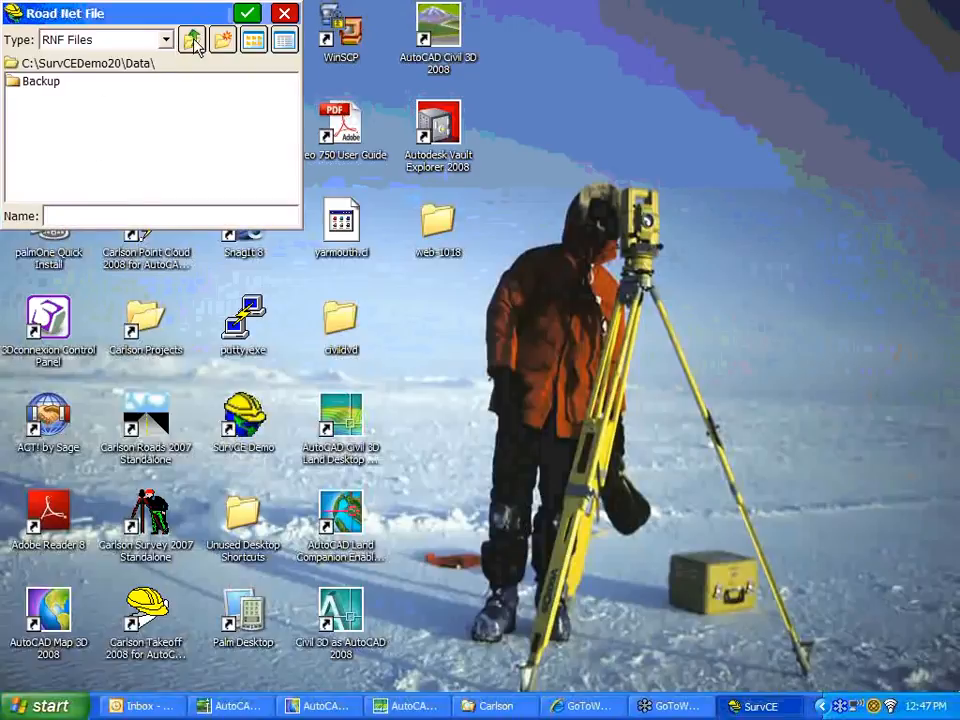
{"action": "left_click", "coordinate": [223, 41]}
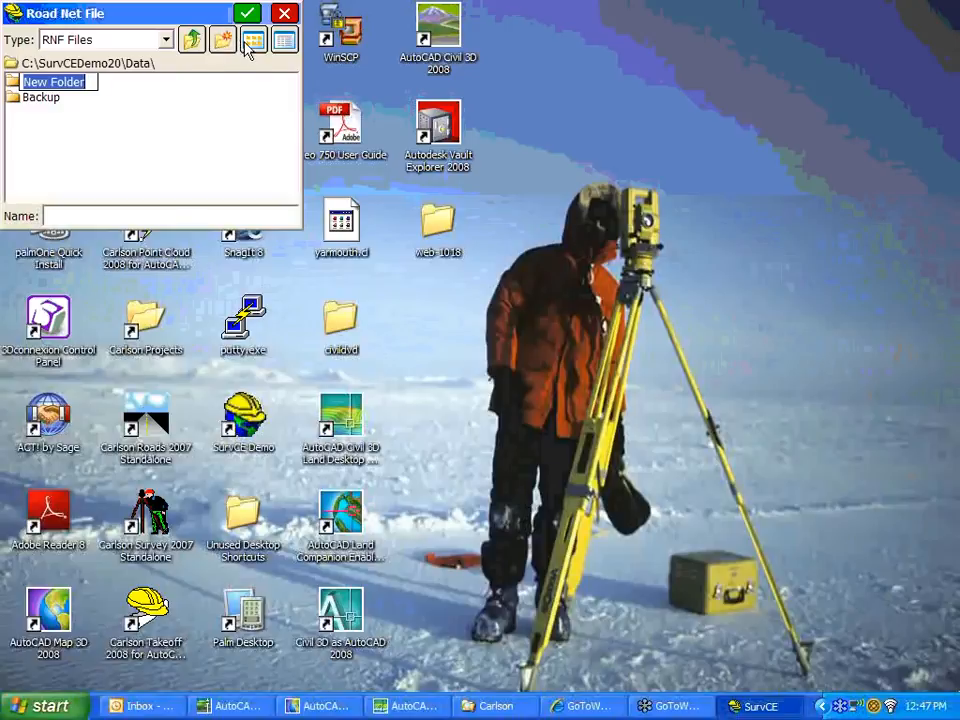
{"action": "left_click", "coordinate": [165, 39]}
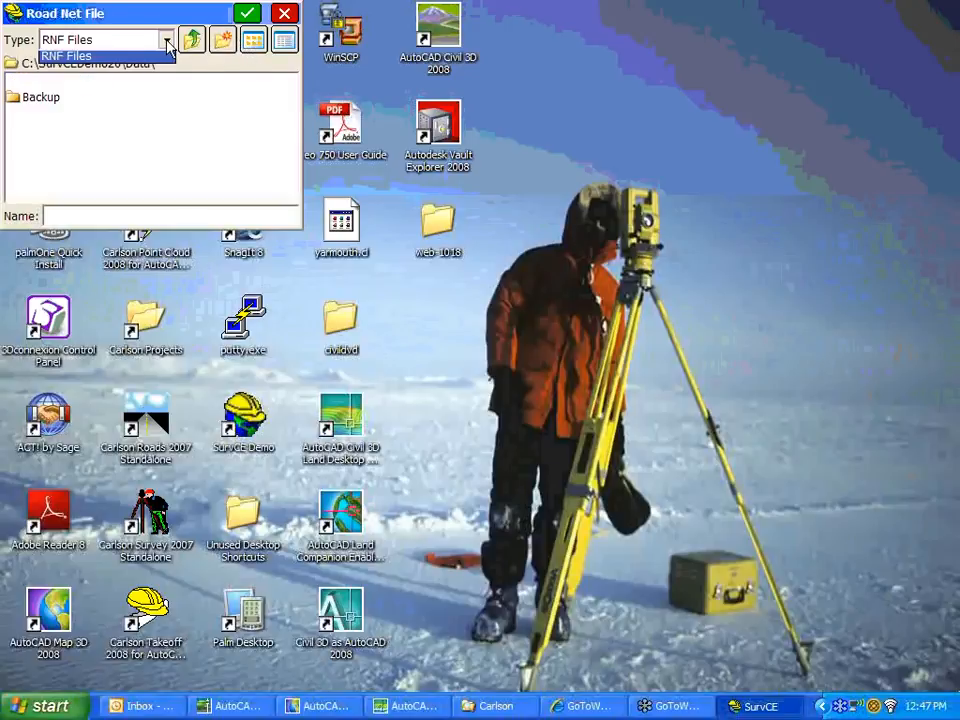
{"action": "left_click", "coordinate": [258, 42]}
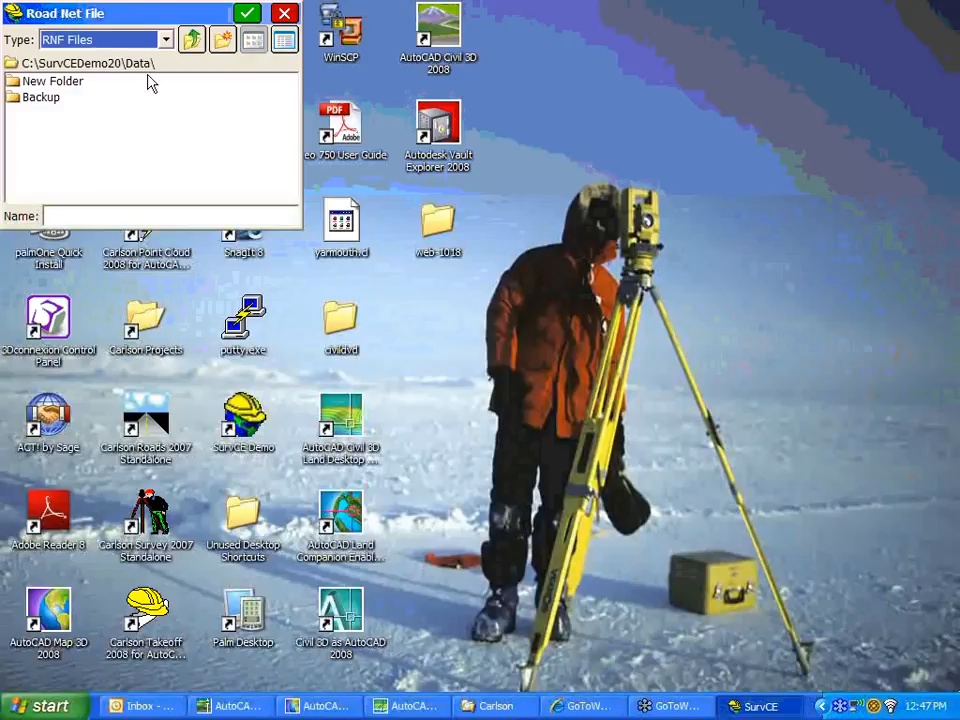
Load the road net file exchange.rnf from the webinar-oct18 folder in C:\Carlson Projects and dismiss the completion message.
{"action": "left_click", "coordinate": [192, 41]}
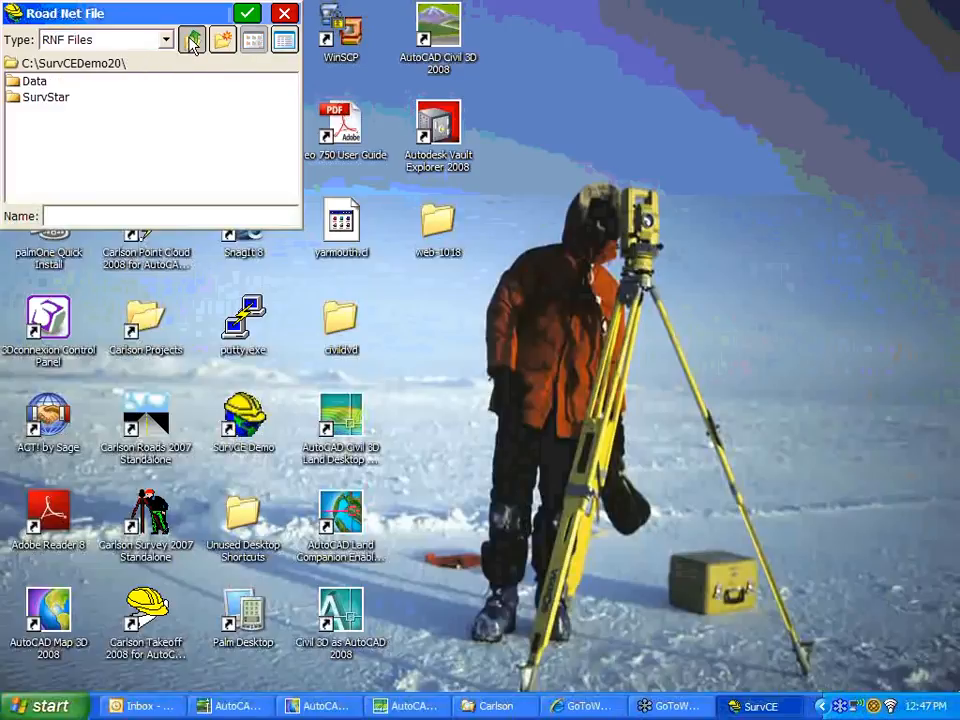
{"action": "left_click", "coordinate": [192, 41]}
{"action": "double_click", "coordinate": [90, 128]}
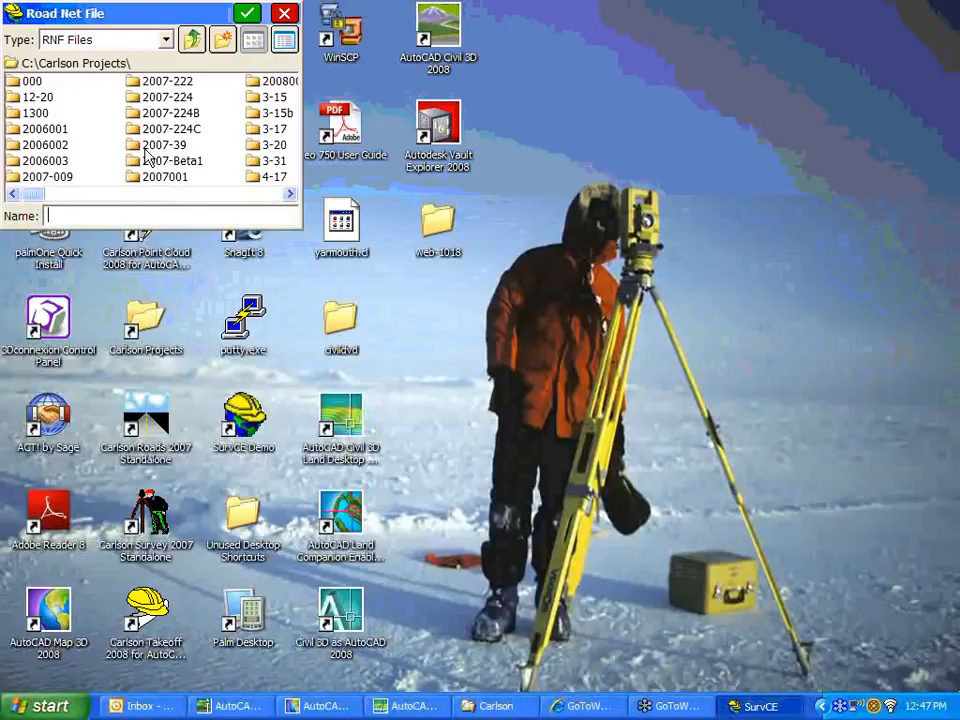
{"action": "left_click_drag", "start_coordinate": [39, 195], "coordinate": [268, 195]}
{"action": "double_click", "coordinate": [197, 117]}
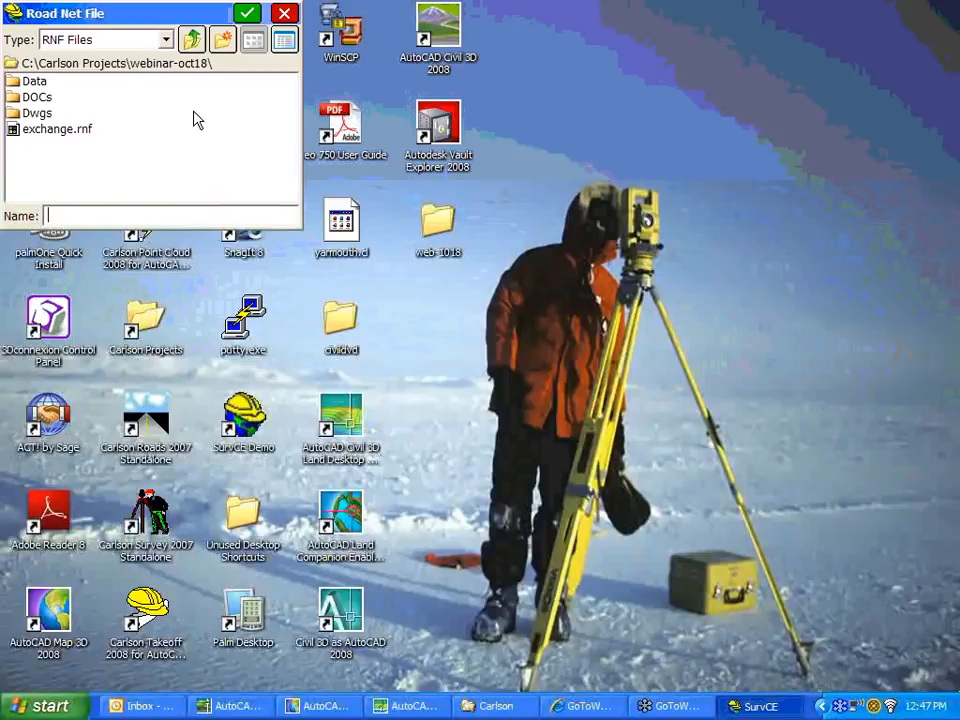
{"action": "left_click", "coordinate": [48, 131]}
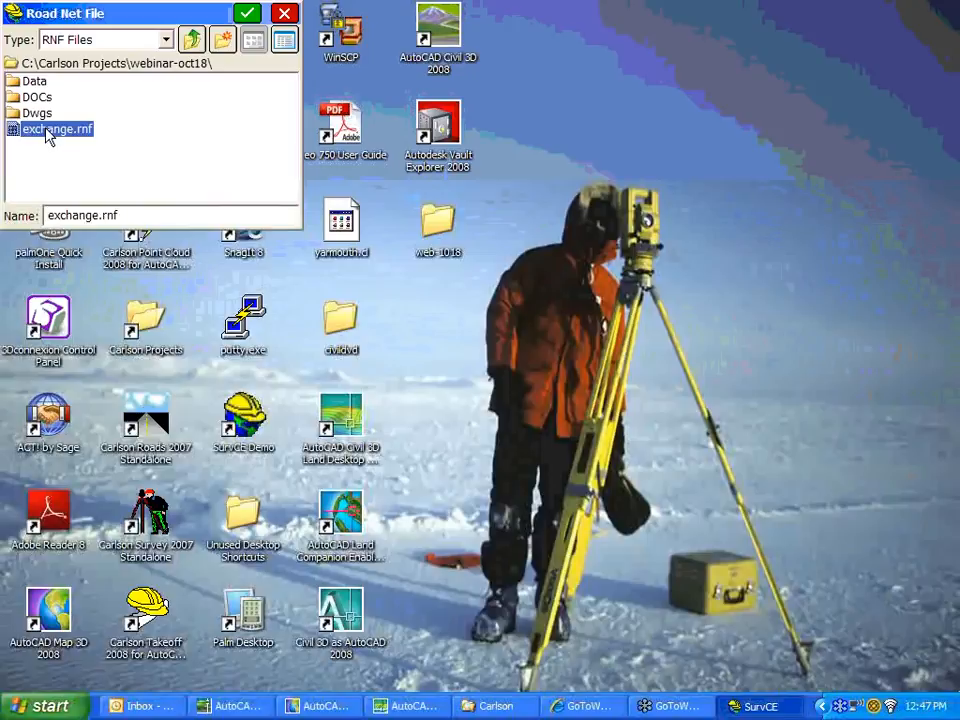
{"action": "left_click", "coordinate": [248, 17]}
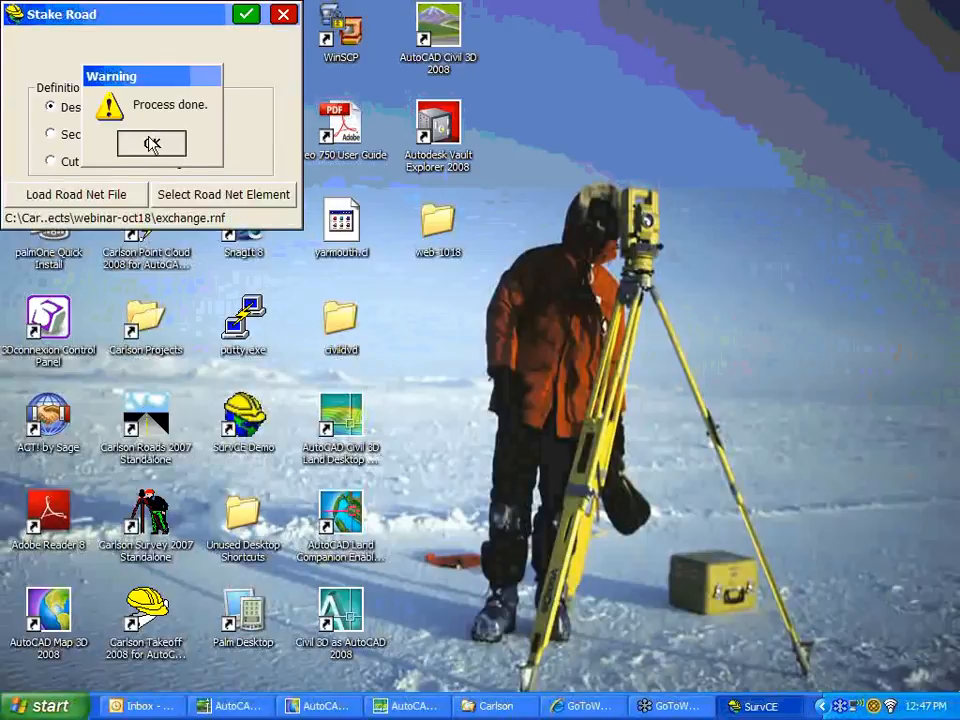
{"action": "left_click", "coordinate": [152, 144]}
Select the RD-BOSTON4(1) road element in the road network to open its design files, and exit to the Road menu.
{"action": "left_click", "coordinate": [228, 200]}
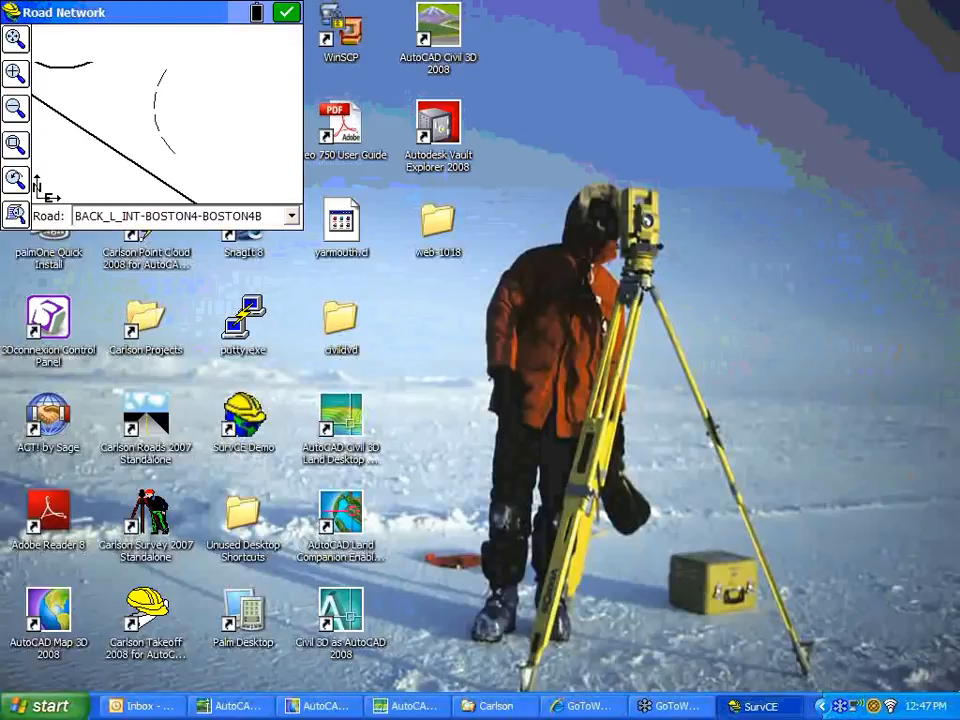
{"action": "scroll", "coordinate": [185, 98], "scroll_direction": "up", "scroll_amount": 2}
{"action": "scroll", "coordinate": [180, 100], "scroll_direction": "down", "scroll_amount": 8}
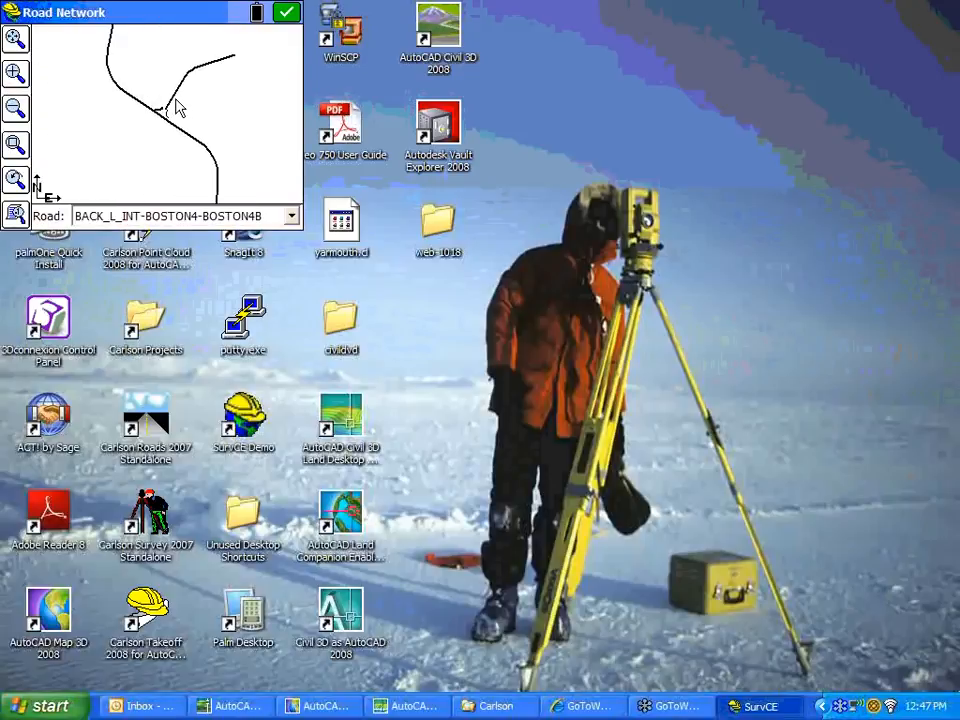
{"action": "scroll", "coordinate": [178, 109], "scroll_direction": "up", "scroll_amount": 2}
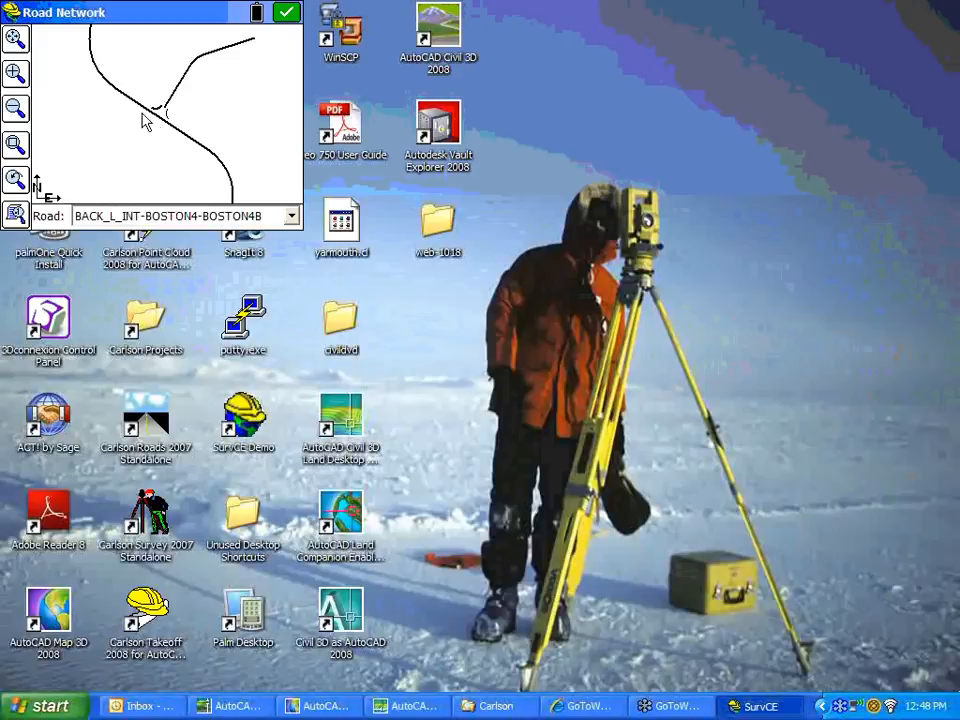
{"action": "left_click", "coordinate": [185, 142]}
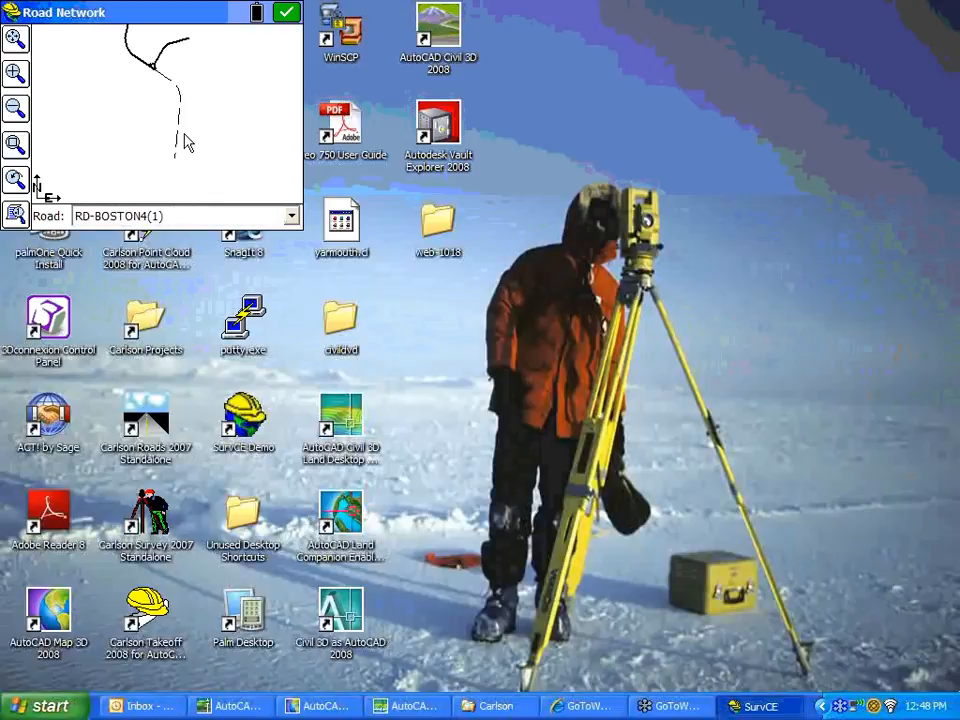
{"action": "left_click", "coordinate": [286, 12]}
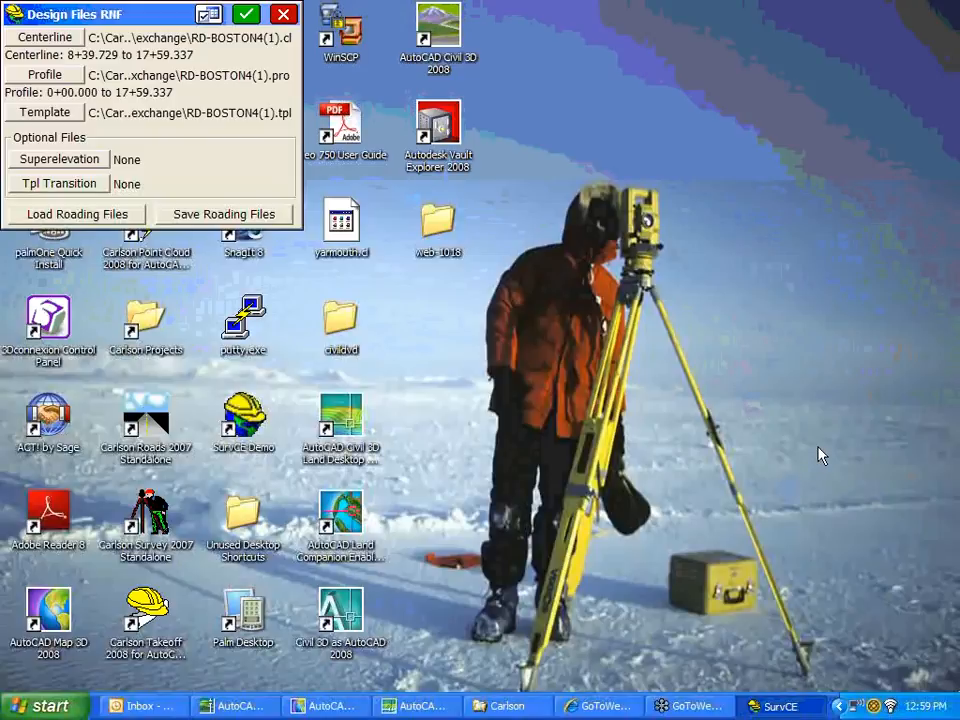
{"action": "left_click", "coordinate": [283, 14]}
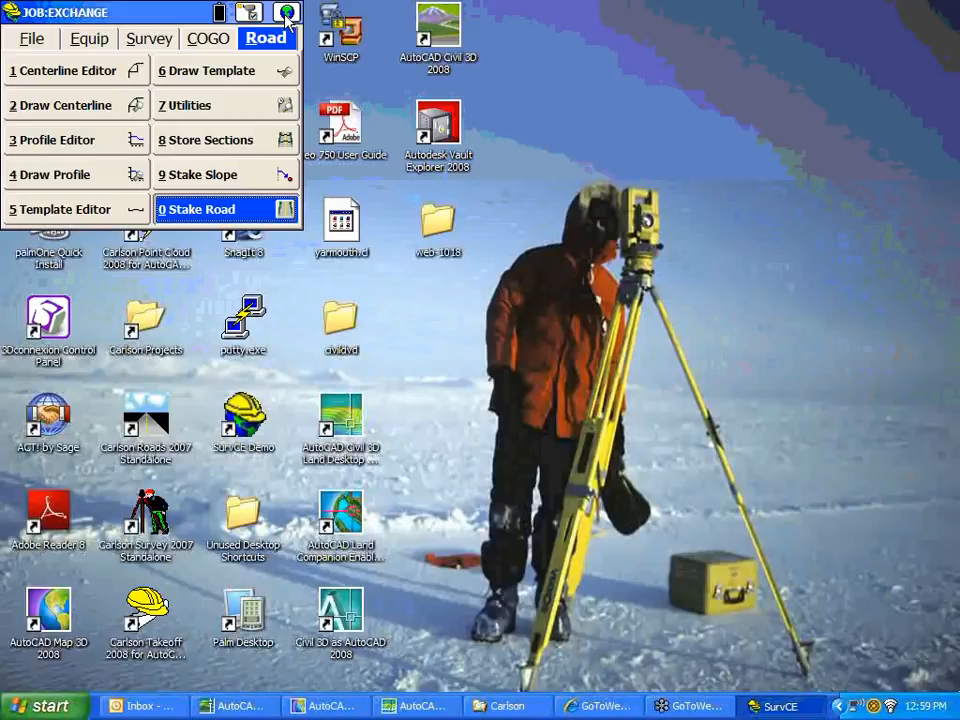